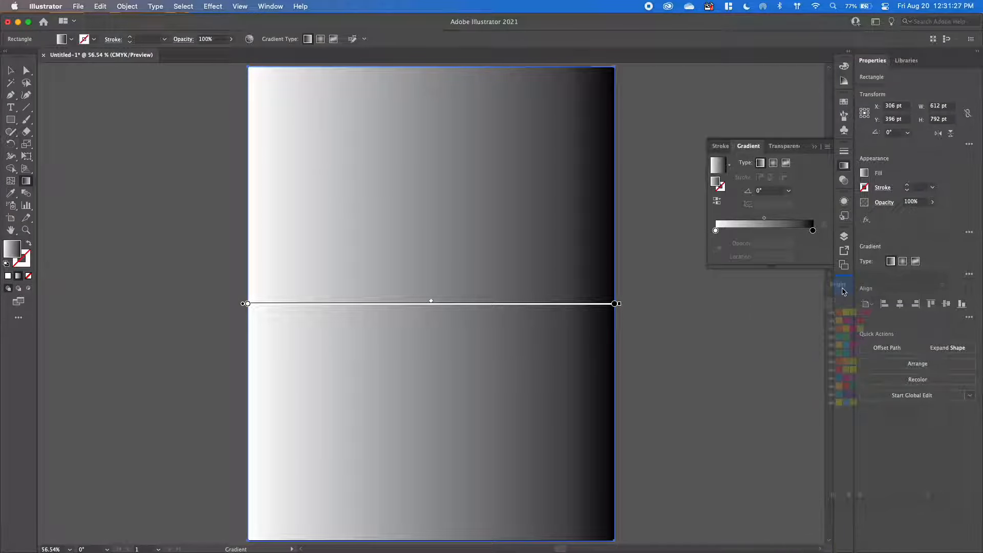
Detach the Bright swatch library as a floating panel and display it together with the Gradient settings.
{"action": "left_click", "coordinate": [844, 287]}
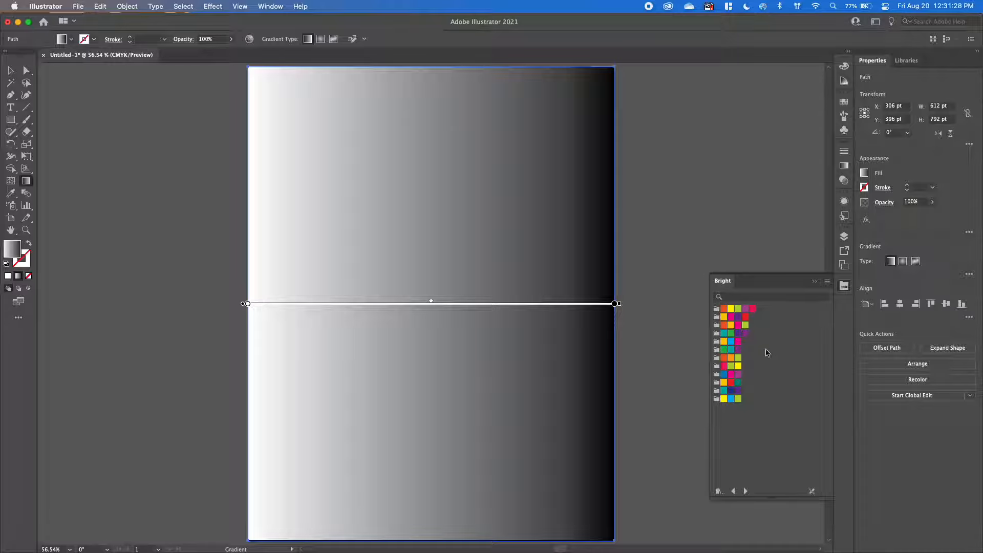
{"action": "left_click", "coordinate": [849, 288]}
{"action": "left_click", "coordinate": [844, 166]}
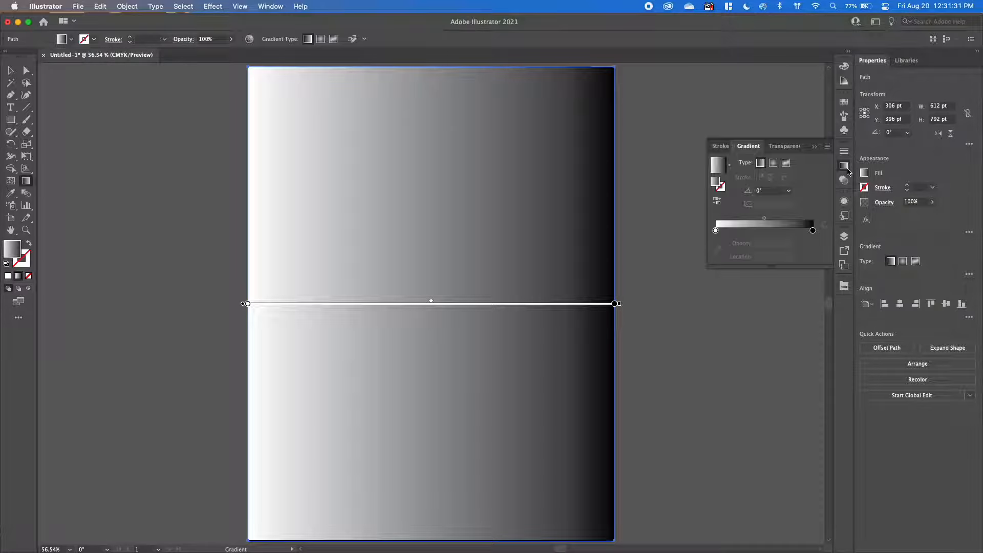
{"action": "left_click", "coordinate": [845, 285]}
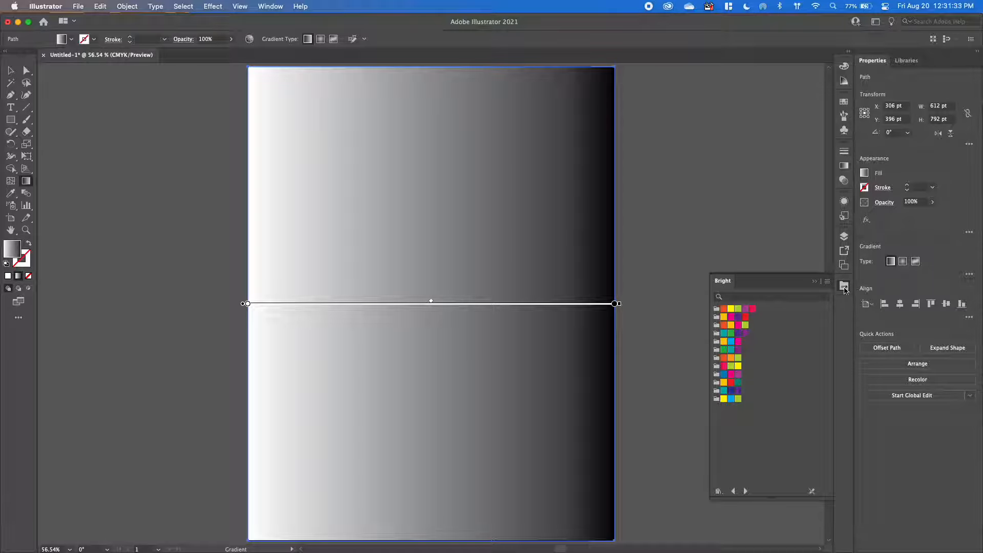
{"action": "left_click", "coordinate": [846, 167]}
{"action": "left_click", "coordinate": [845, 287]}
{"action": "left_click", "coordinate": [845, 288]}
{"action": "left_click", "coordinate": [845, 288]}
{"action": "left_click_drag", "start_coordinate": [813, 286], "coordinate": [749, 306]}
{"action": "left_click", "coordinate": [844, 165]}
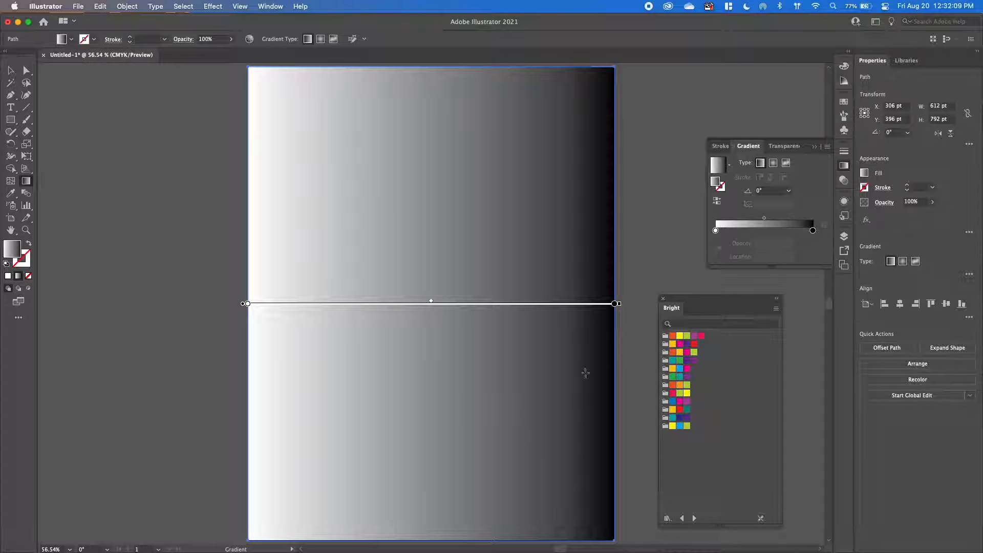
Set the background rectangle's linear gradient angle to -90°.
{"action": "left_click", "coordinate": [715, 231]}
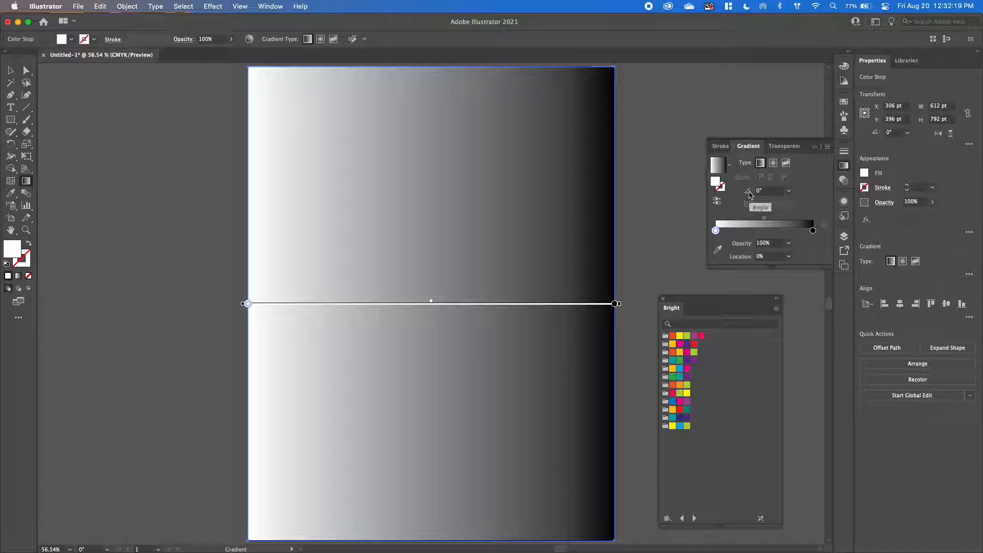
{"action": "left_click", "coordinate": [788, 190]}
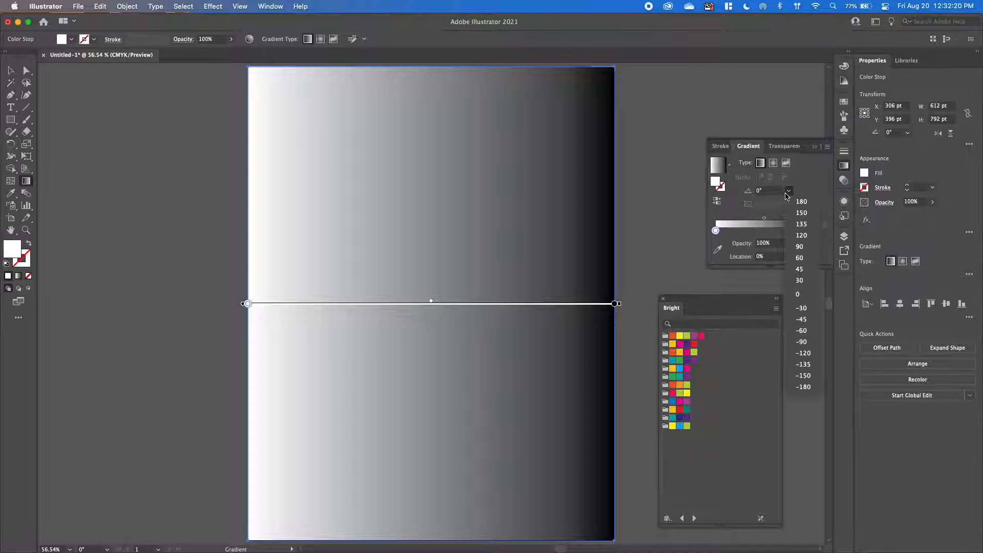
{"action": "left_click", "coordinate": [802, 341]}
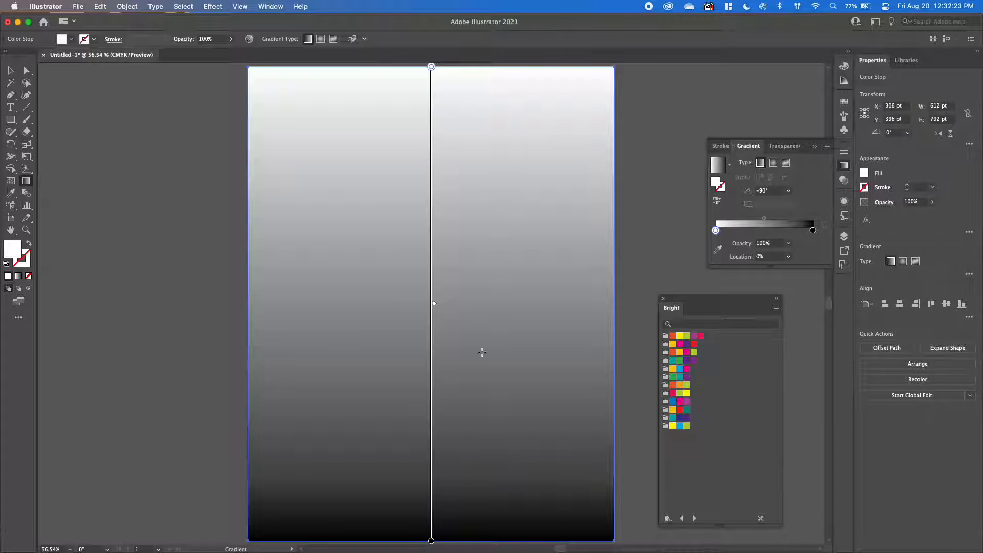
Try a gradient angle of 90° on the background and return it to -90°.
{"action": "left_click", "coordinate": [789, 190]}
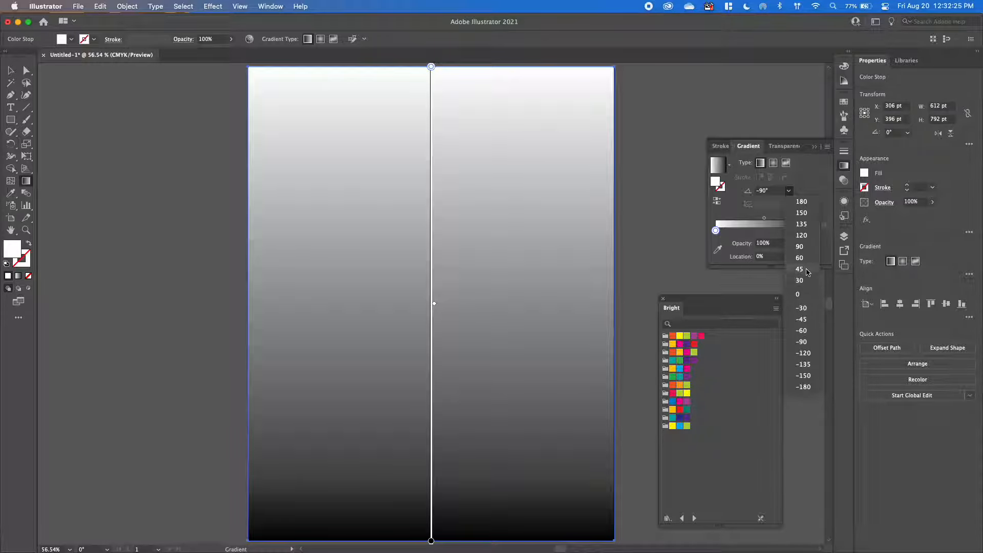
{"action": "left_click", "coordinate": [803, 246]}
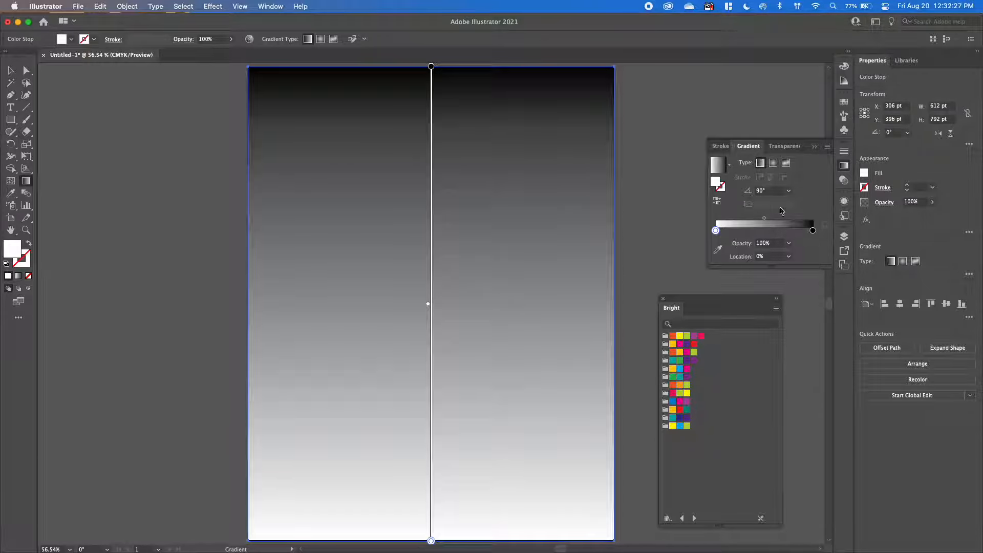
{"action": "left_click", "coordinate": [788, 191]}
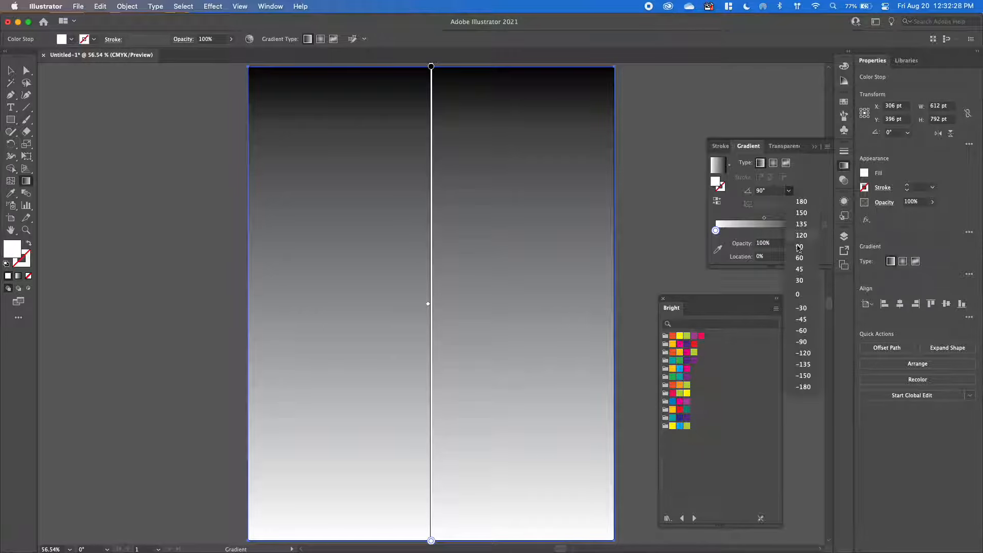
{"action": "left_click", "coordinate": [802, 342]}
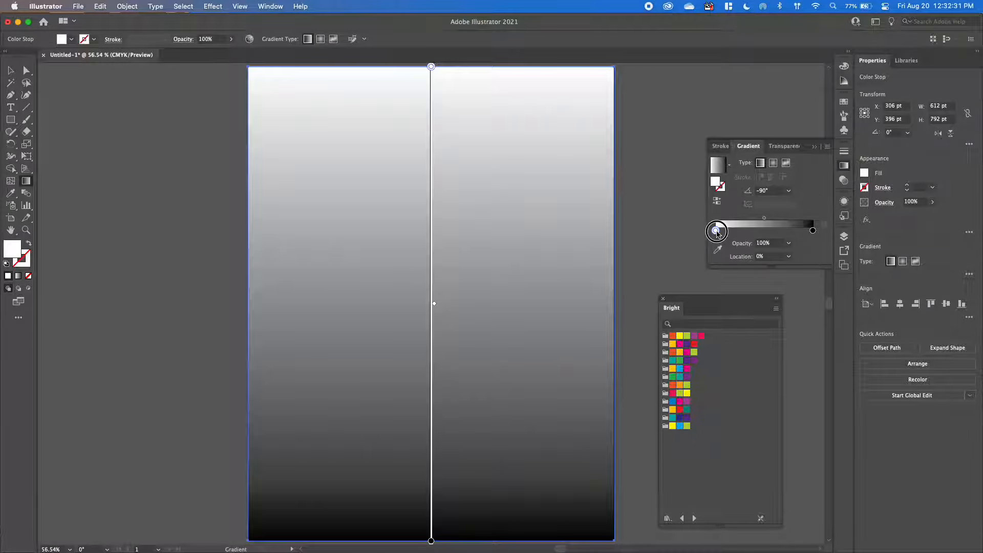
Move the white gradient stop to about 51% and add Bright swatches: purple near 2%, teal near 11%, yellow near 88% and pink-red at 100%.
{"action": "left_click_drag", "start_coordinate": [715, 231], "coordinate": [767, 231]}
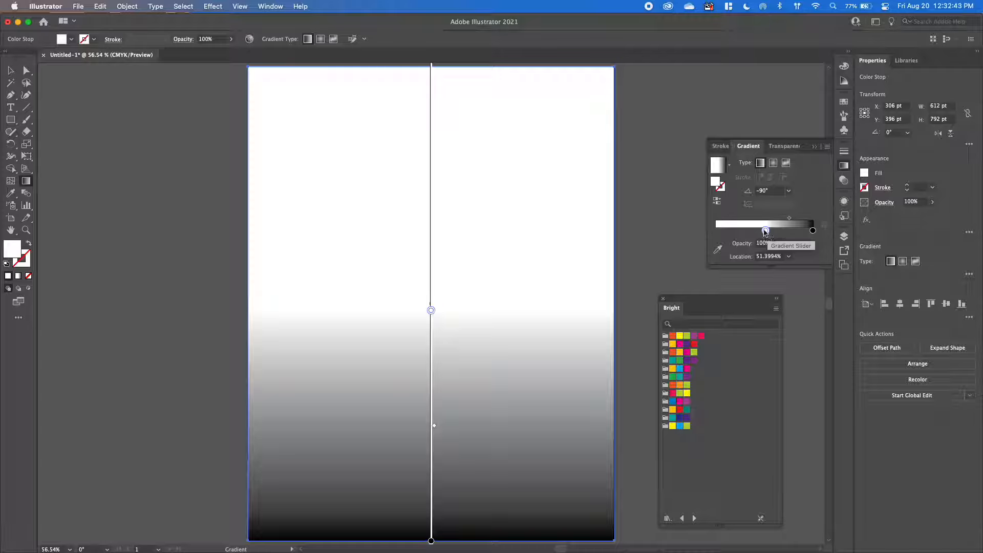
{"action": "mouse_move", "coordinate": [766, 231]}
{"action": "left_mouse_down"}
{"action": "mouse_move", "coordinate": [742, 230]}
{"action": "mouse_move", "coordinate": [766, 231]}
{"action": "left_mouse_up"}
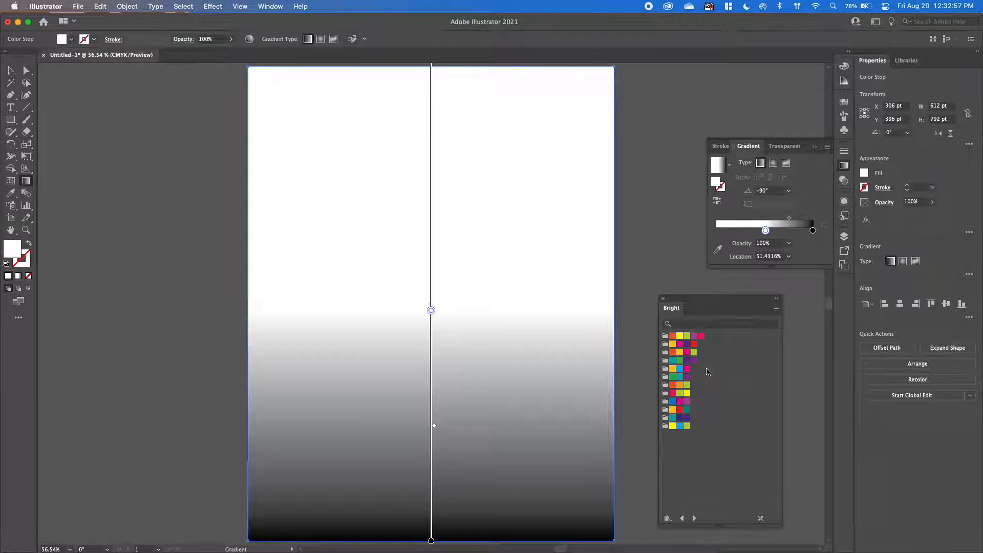
{"action": "left_click_drag", "start_coordinate": [688, 346], "coordinate": [716, 229]}
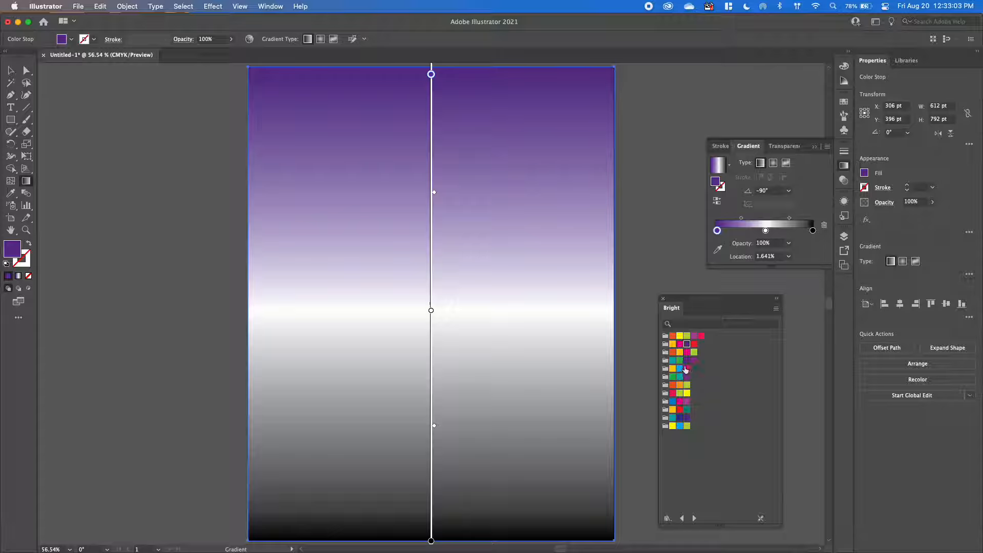
{"action": "left_click_drag", "start_coordinate": [673, 361], "coordinate": [727, 231]}
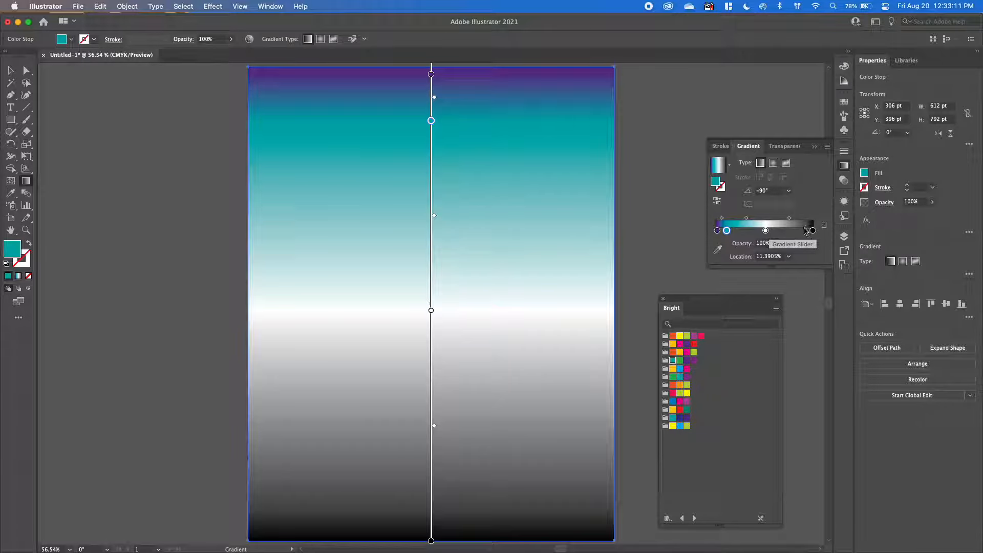
{"action": "left_click_drag", "start_coordinate": [682, 354], "coordinate": [802, 233]}
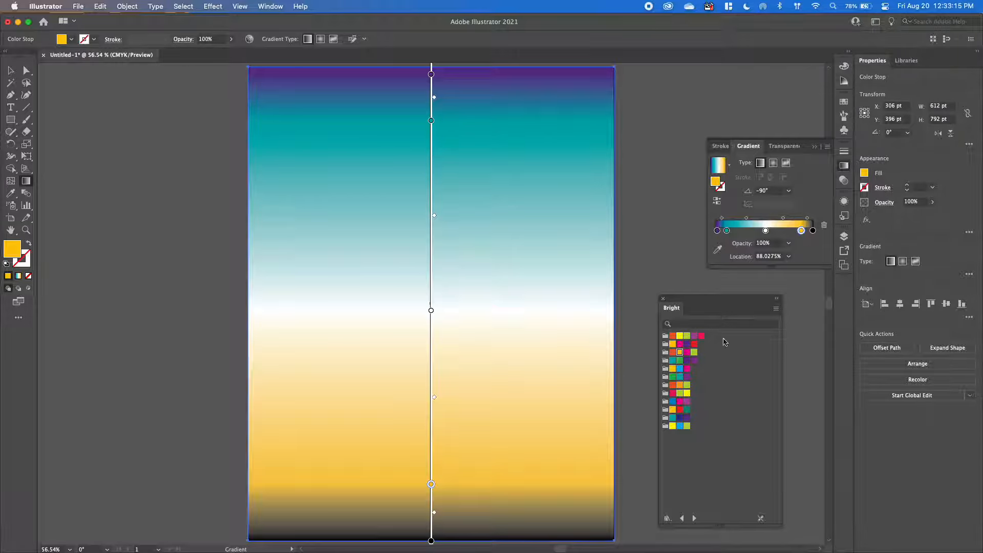
{"action": "left_click_drag", "start_coordinate": [702, 338], "coordinate": [813, 236]}
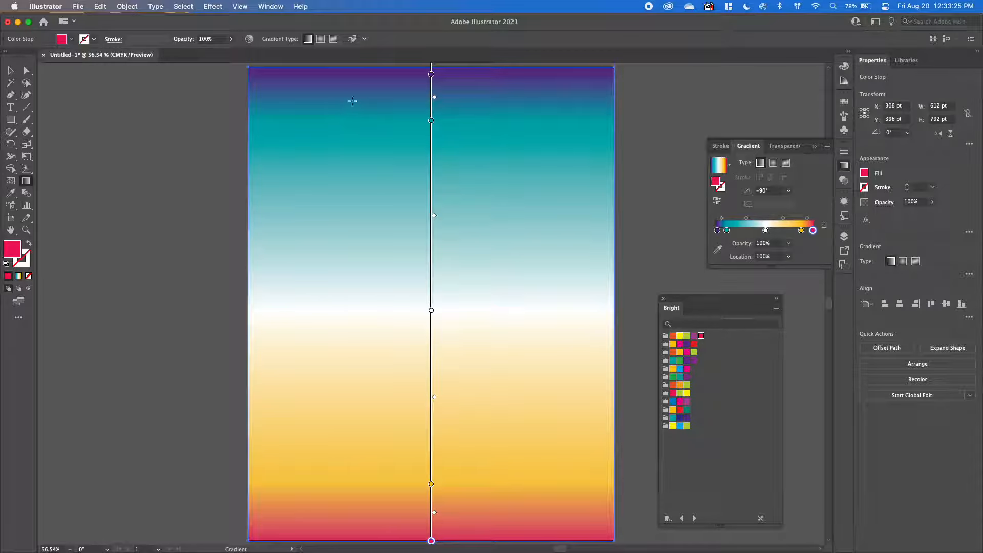
Compare the background with the glossary reference poster in Preview, and return to Illustrator's gradient settings.
{"action": "left_click_drag", "start_coordinate": [0, 64], "coordinate": [227, 50]}
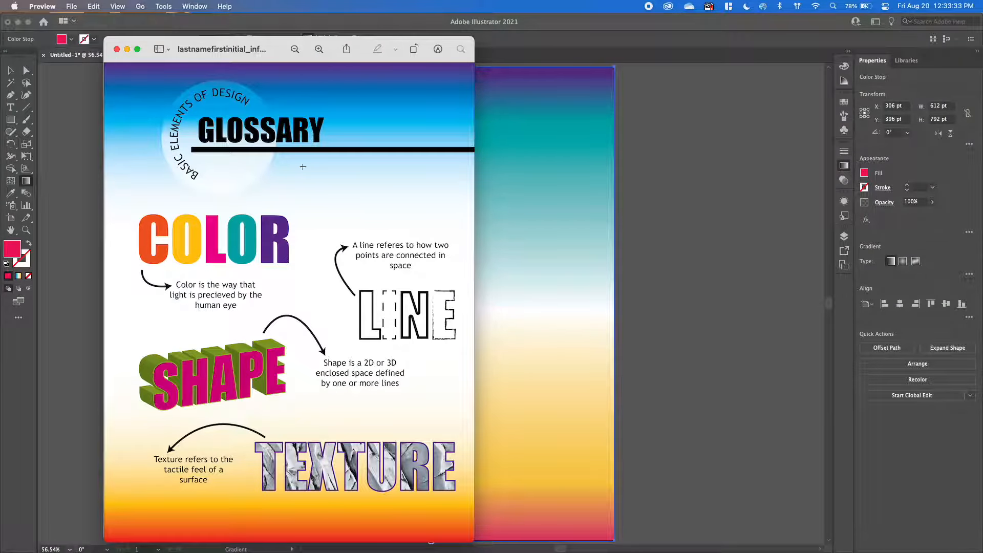
{"action": "left_click_drag", "start_coordinate": [260, 44], "coordinate": [0, 154]}
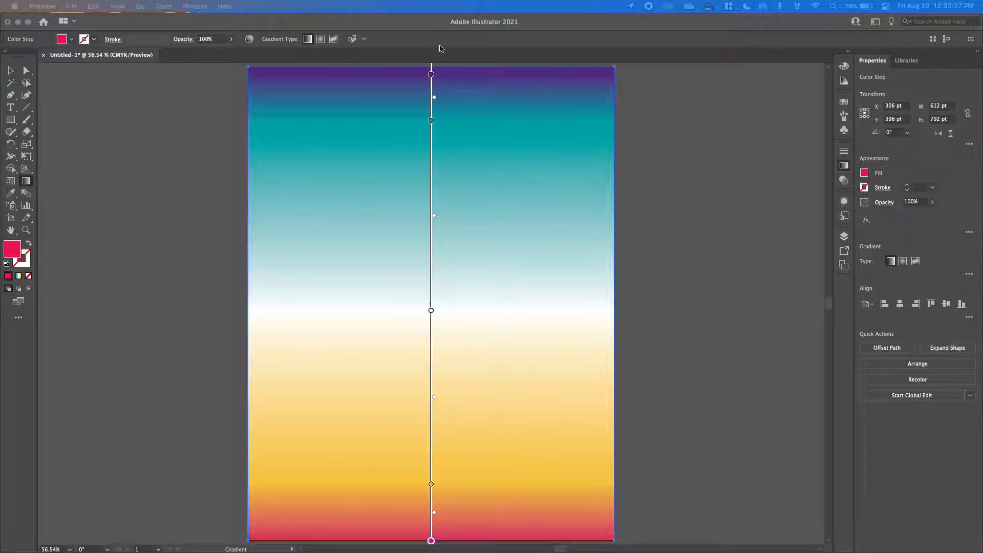
{"action": "left_click", "coordinate": [844, 166]}
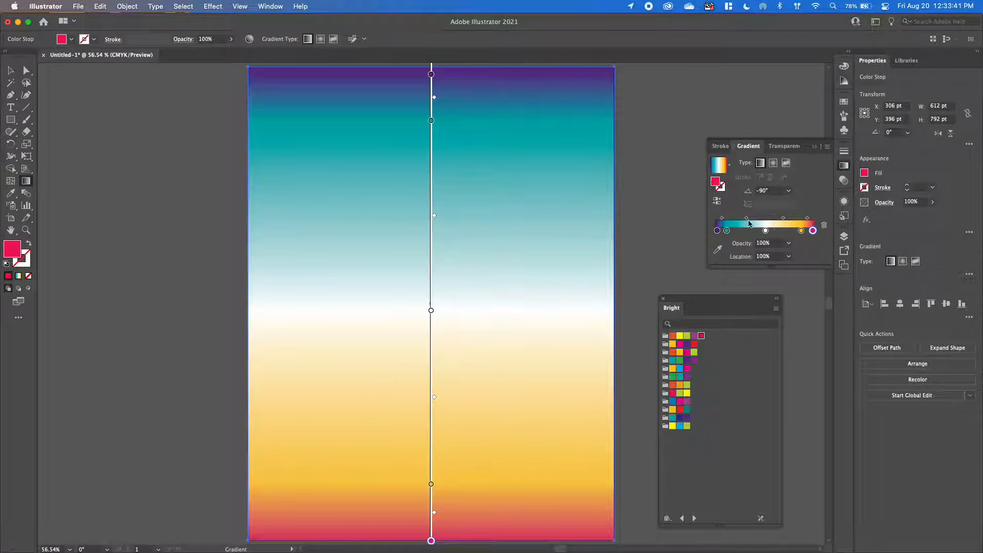
Widen the white middle by setting the teal-to-white midpoint to 13%, shifting the white-to-yellow midpoint toward yellow and moving the yellow stop to about 92%.
{"action": "left_click_drag", "start_coordinate": [813, 230], "coordinate": [745, 230]}
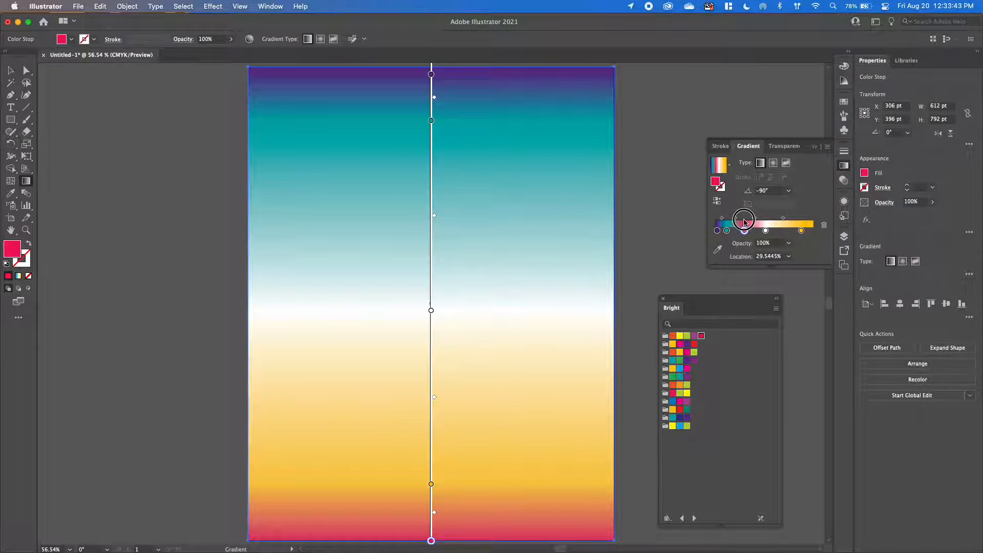
{"action": "key", "text": "super+z"}
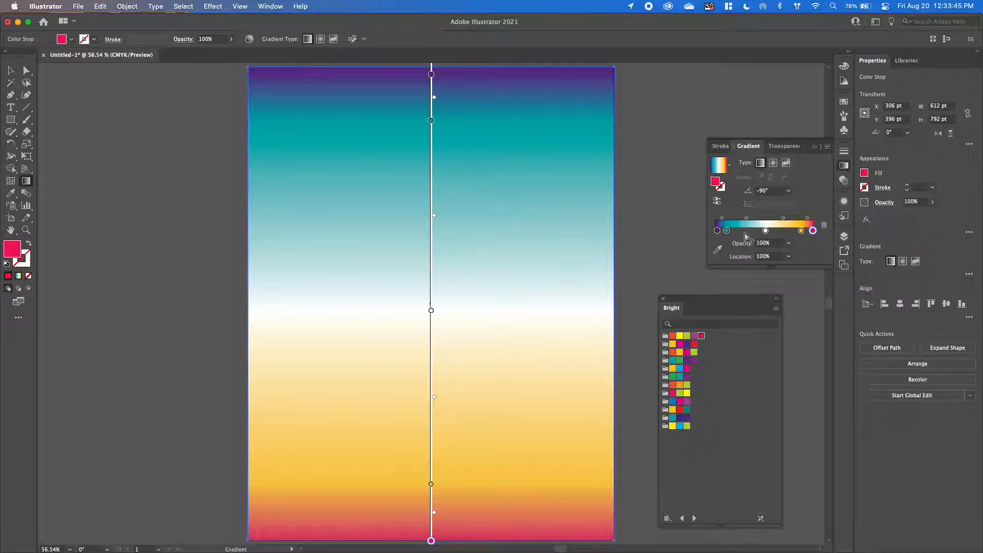
{"action": "left_click", "coordinate": [747, 219]}
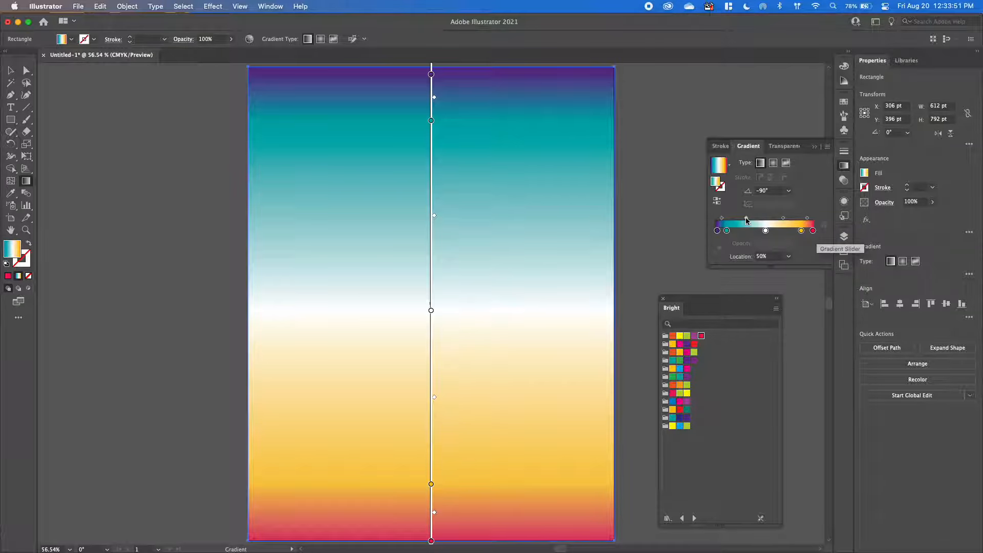
{"action": "left_click_drag", "start_coordinate": [747, 220], "coordinate": [731, 221]}
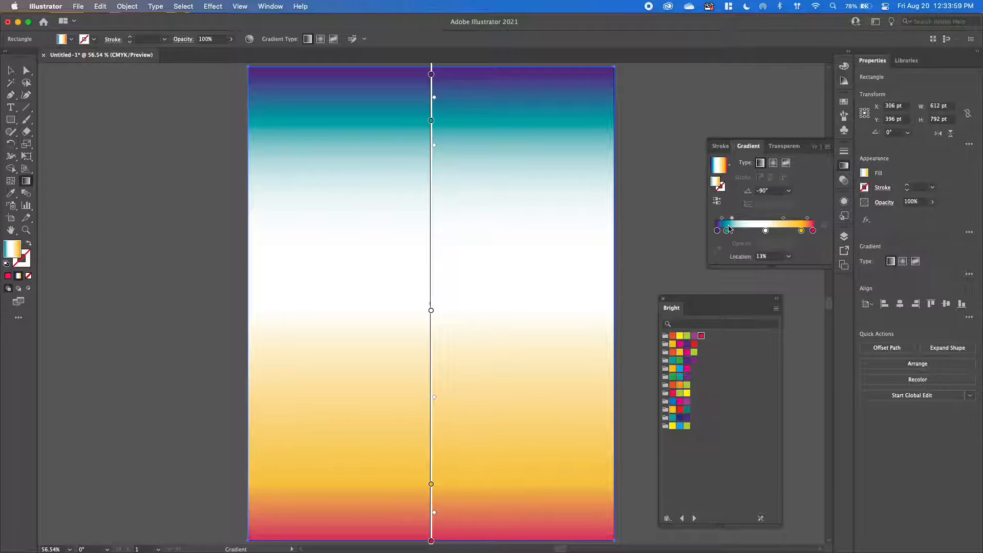
{"action": "left_click_drag", "start_coordinate": [783, 219], "coordinate": [806, 236]}
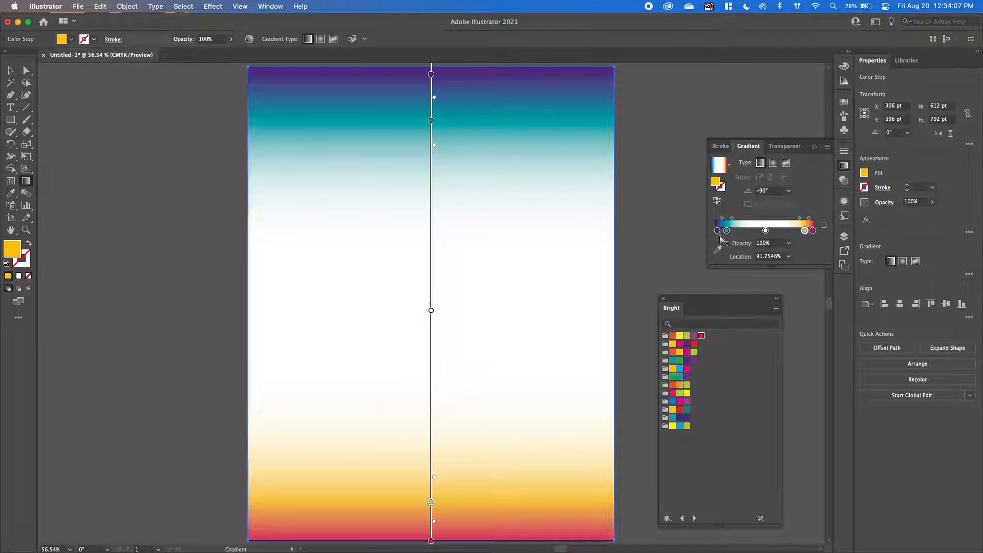
Fine-tune the outer gradient stops: yellow closer to the end, pink-red at about 97.6%, purple slightly inward and teal at about 12.8%.
{"action": "left_click_drag", "start_coordinate": [805, 234], "coordinate": [810, 231]}
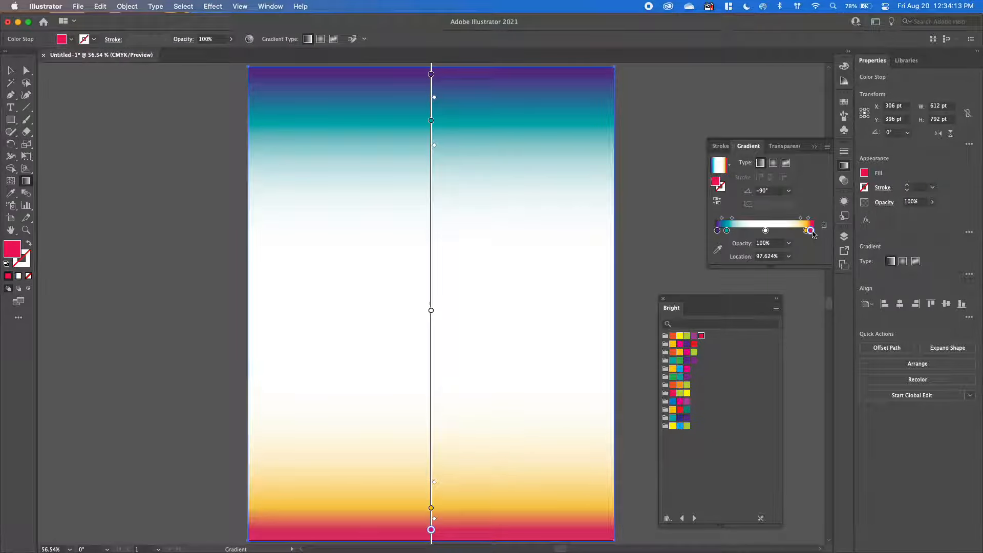
{"action": "left_click_drag", "start_coordinate": [727, 231], "coordinate": [721, 231]}
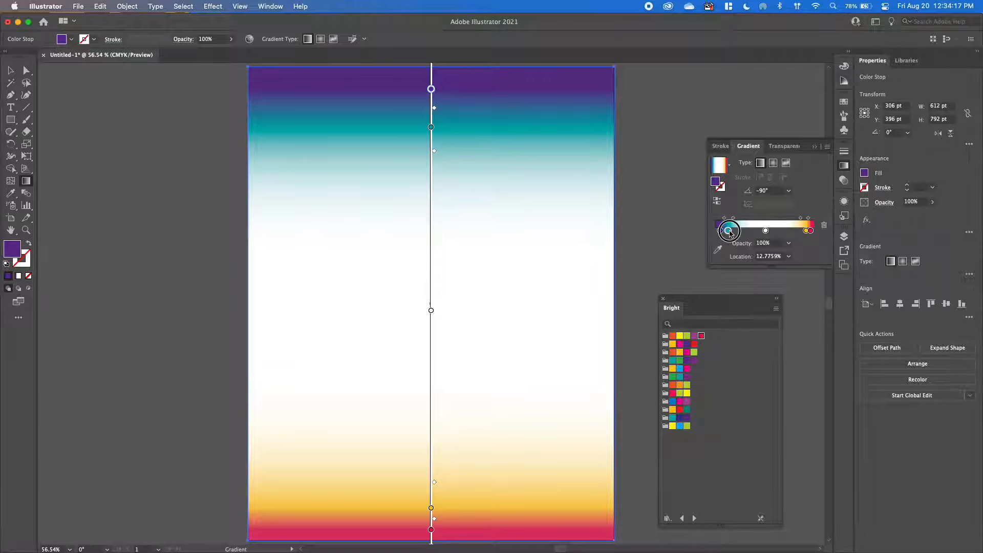
{"action": "left_click", "coordinate": [728, 231]}
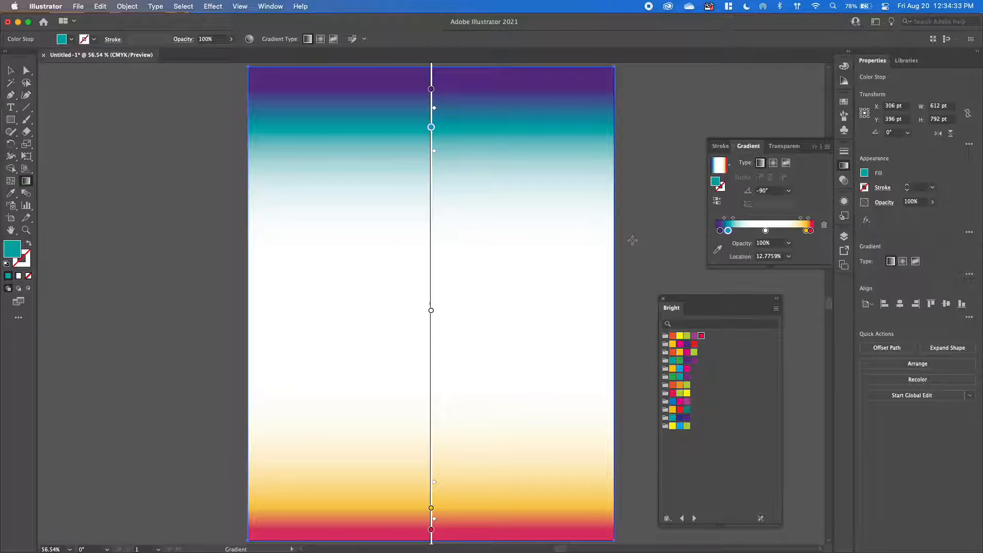
Dock the floating Bright swatch library again and collapse the Gradient settings.
{"action": "left_click_drag", "start_coordinate": [673, 308], "coordinate": [840, 285]}
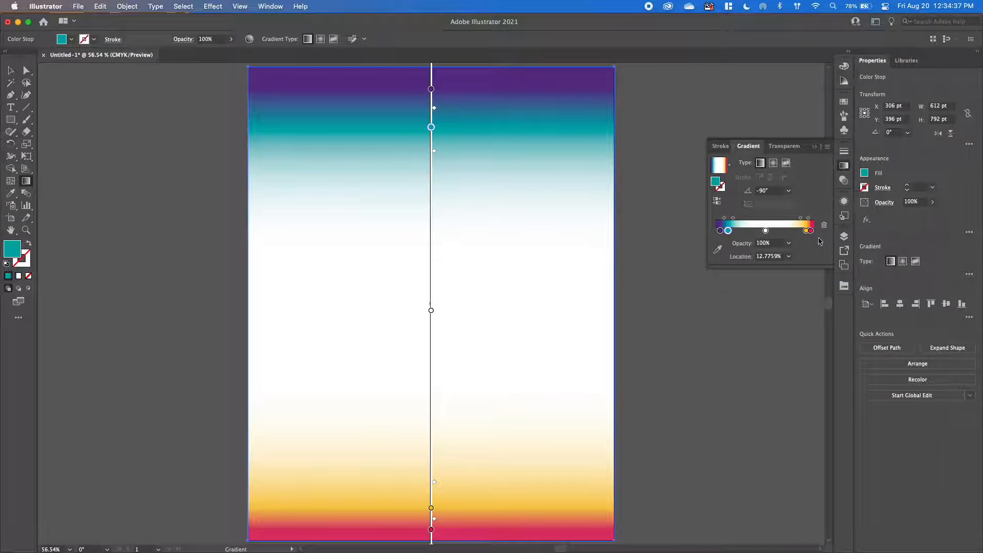
{"action": "left_click", "coordinate": [815, 147]}
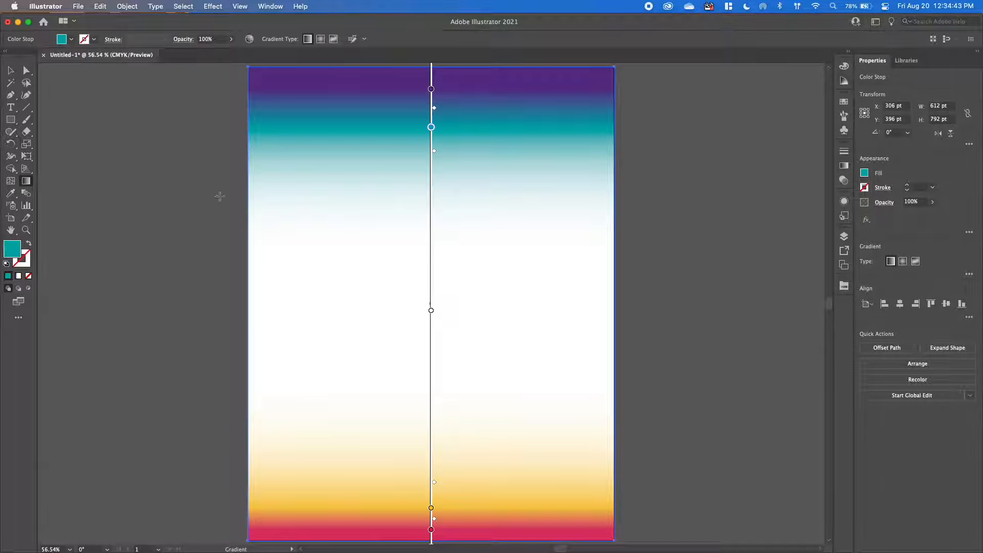
Add an area text box about 438 by 103 pt near the top of the page, containing GLOSSARY.
{"action": "left_click", "coordinate": [11, 107]}
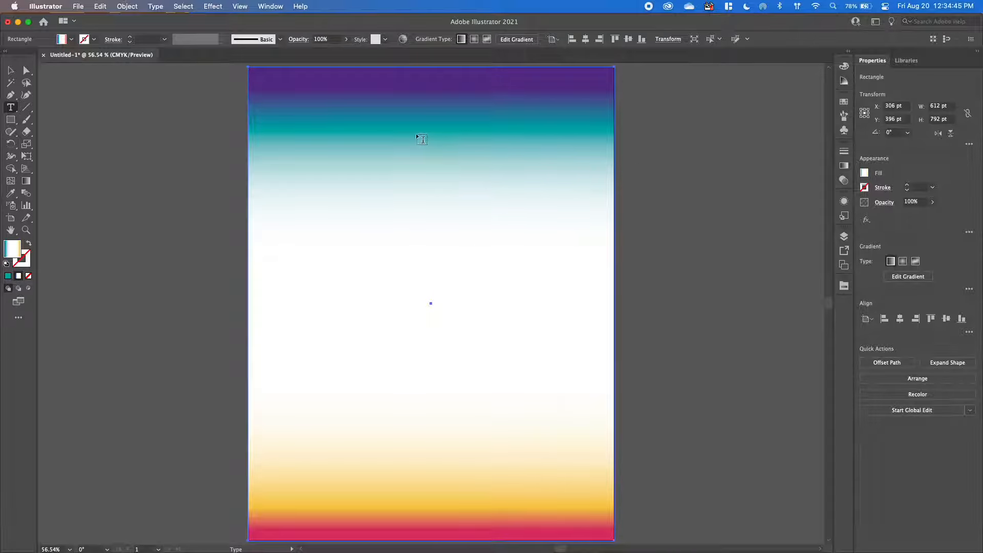
{"action": "left_click_drag", "start_coordinate": [347, 102], "coordinate": [614, 162]}
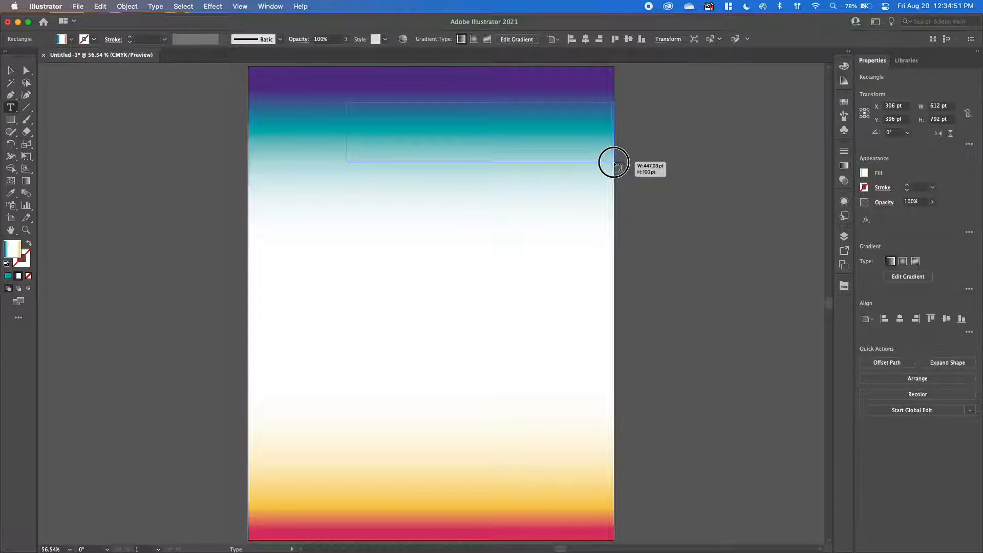
{"action": "mouse_move", "coordinate": [614, 163]}
{"action": "left_mouse_down"}
{"action": "mouse_move", "coordinate": [402, 126]}
{"action": "mouse_move", "coordinate": [617, 160]}
{"action": "mouse_move", "coordinate": [609, 164]}
{"action": "left_mouse_up"}
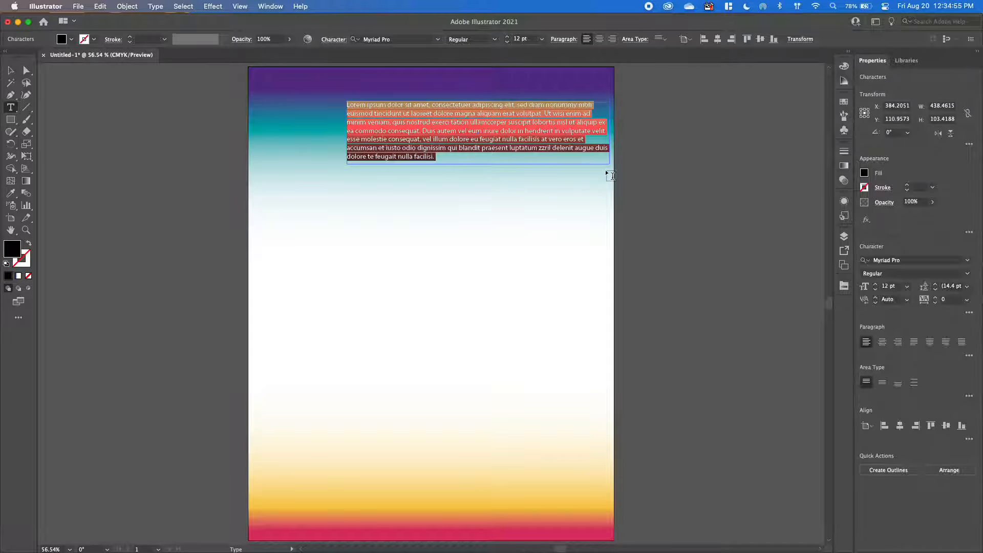
{"action": "key", "text": "BackSpace"}
{"action": "type", "text": "GLOSSARY"}
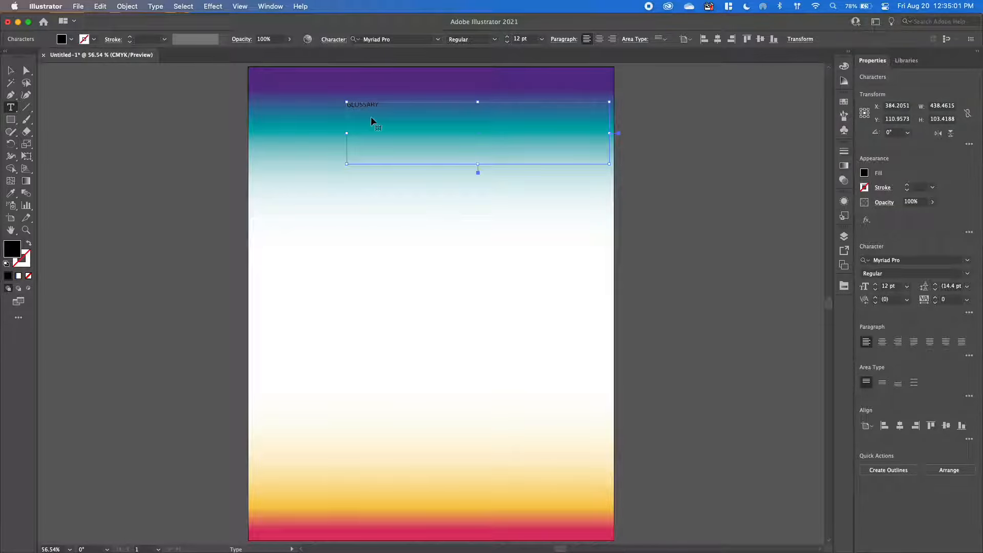
Change the font of all the GLOSSARY text to Impact.
{"action": "key", "text": "super+a"}
{"action": "left_click", "coordinate": [967, 261]}
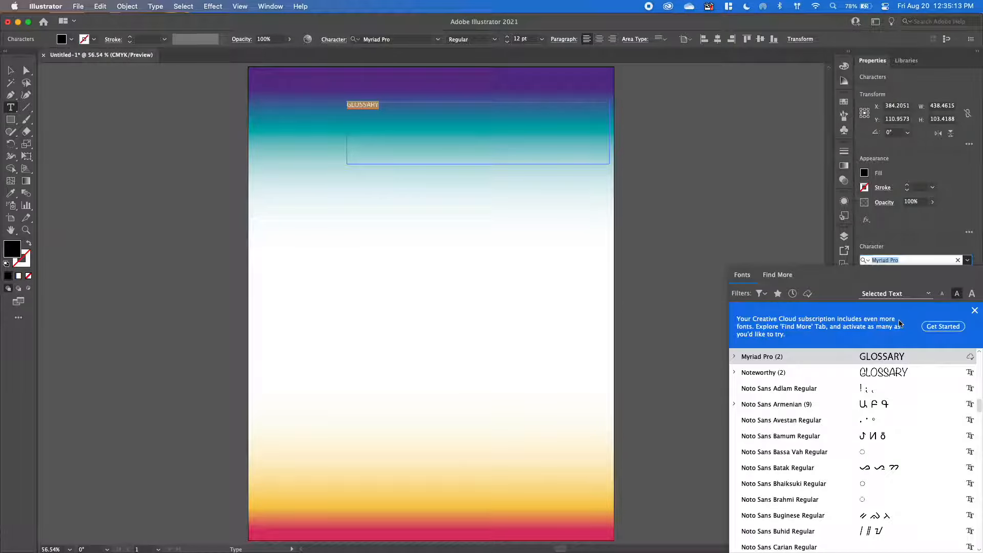
{"action": "type", "text": "IMPAC"}
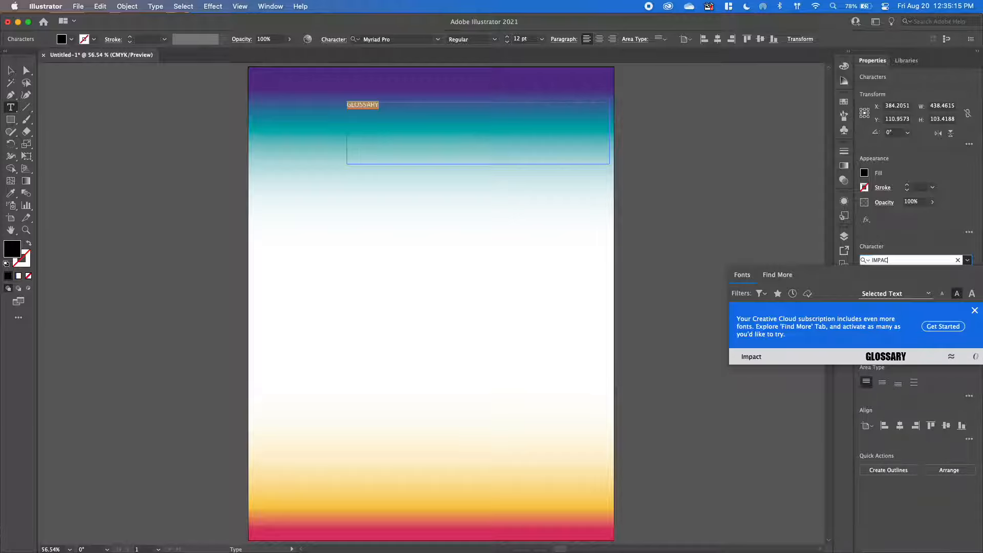
{"action": "left_click", "coordinate": [908, 363]}
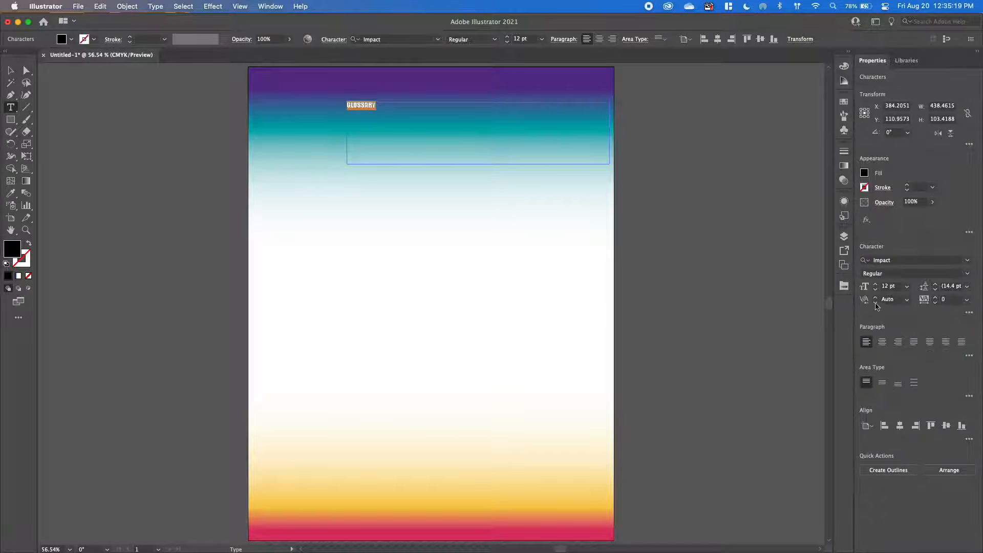
Enlarge the GLOSSARY heading to a font size of 52 pt.
{"action": "left_click", "coordinate": [907, 287]}
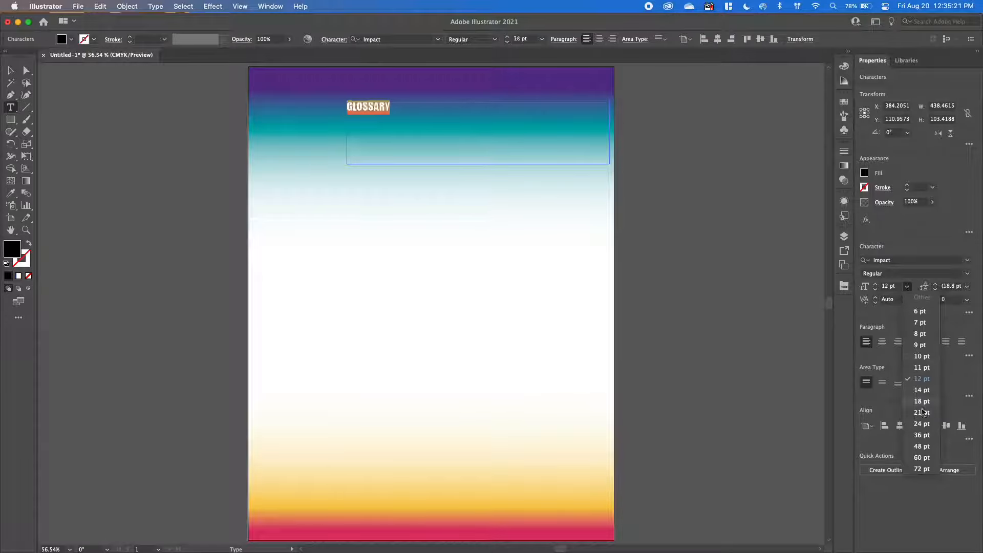
{"action": "left_click", "coordinate": [926, 447]}
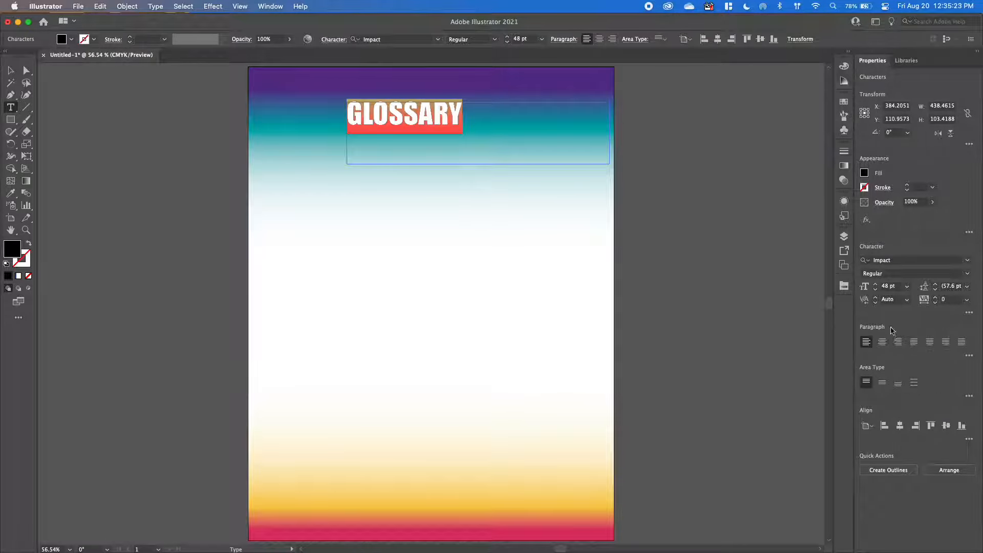
{"action": "left_click", "coordinate": [907, 287]}
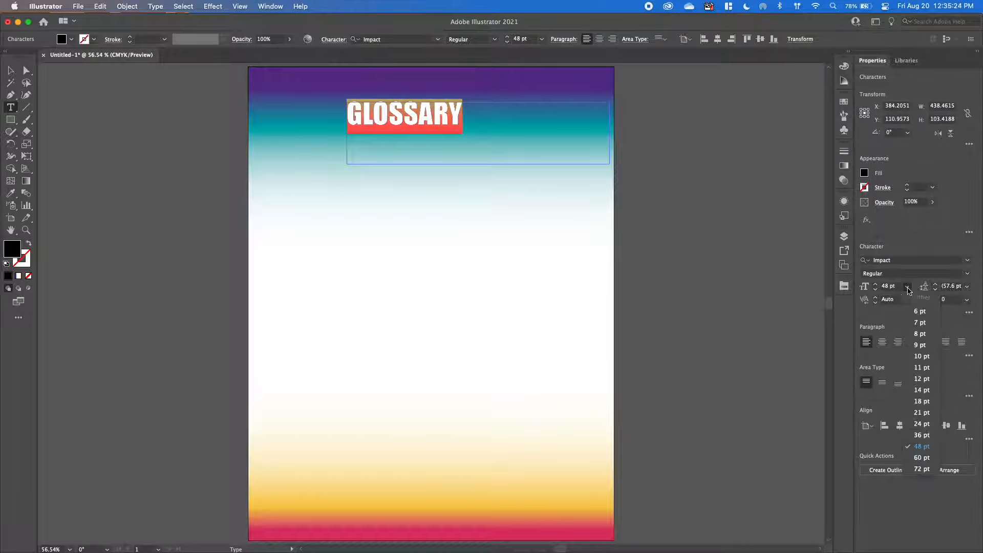
{"action": "left_click", "coordinate": [920, 448]}
{"action": "left_click", "coordinate": [890, 287]}
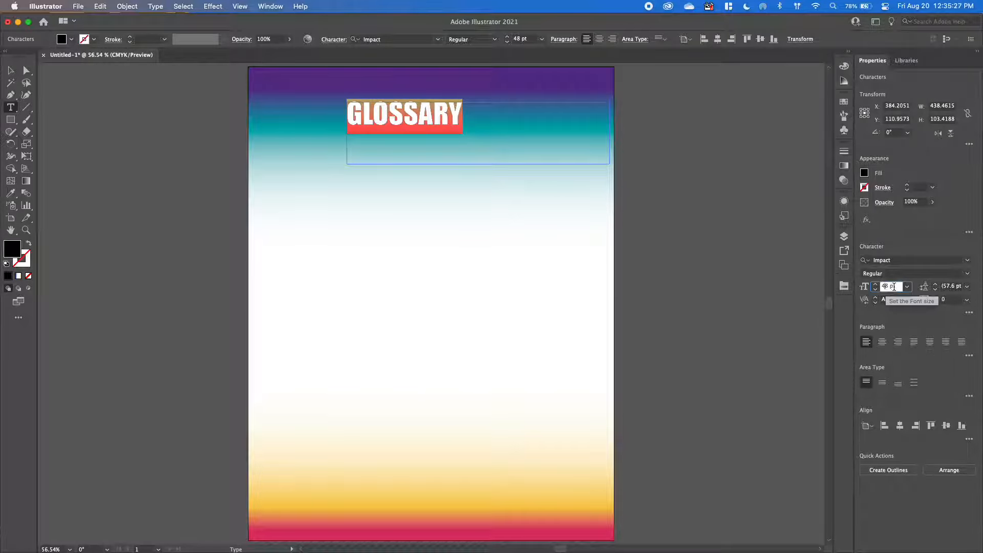
{"action": "key", "text": "Up"}
{"action": "key", "text": "Up"}
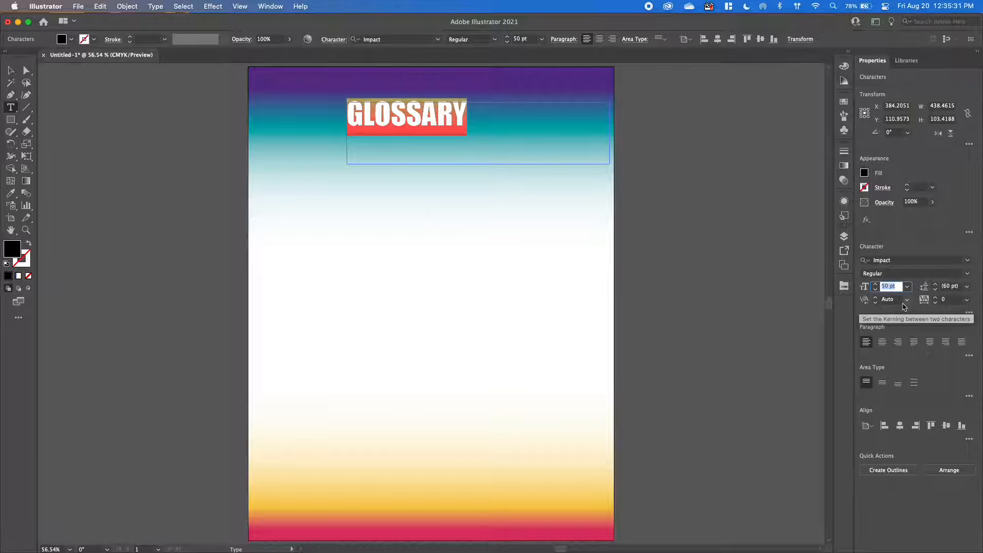
{"action": "key", "text": "Up"}
{"action": "key", "text": "Up"}
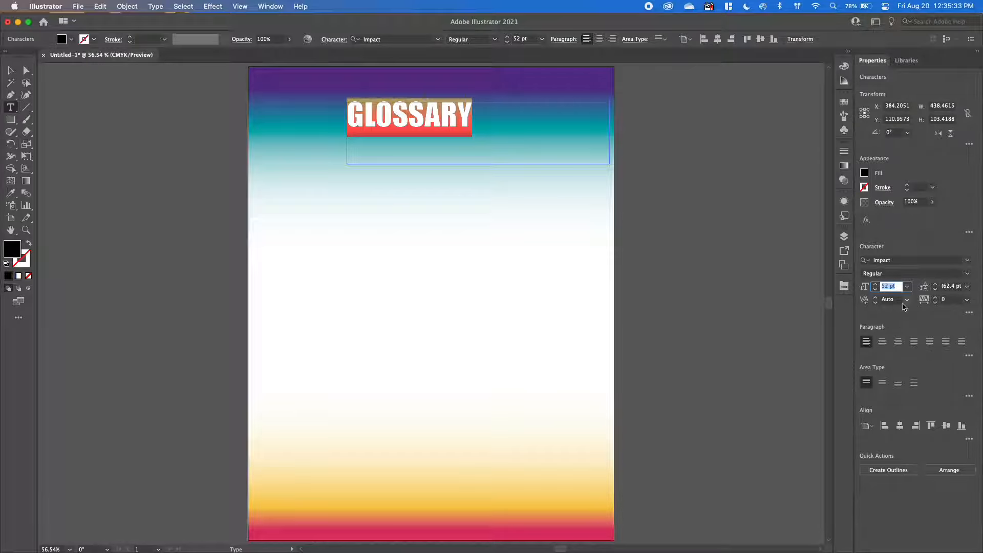
{"action": "left_click", "coordinate": [419, 120]}
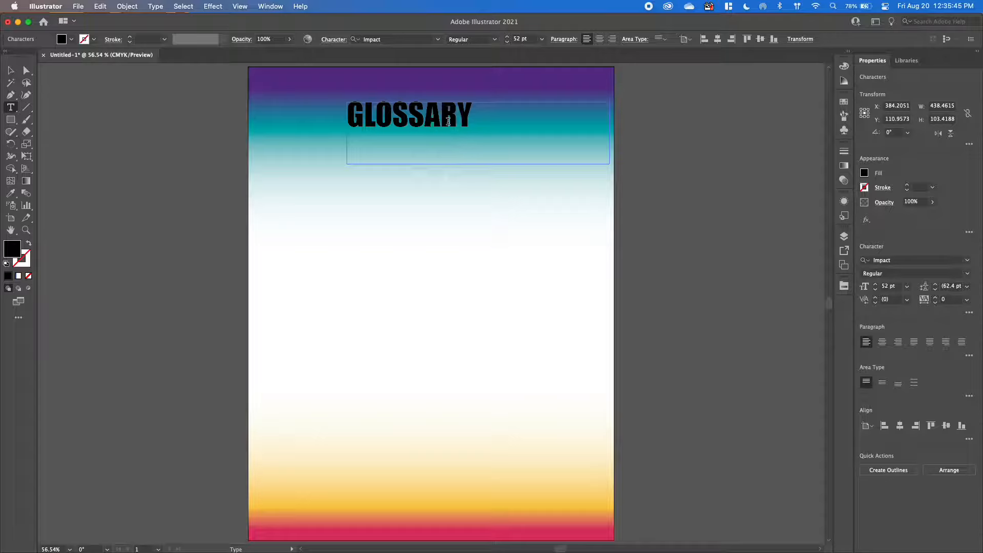
{"action": "left_click_drag", "start_coordinate": [477, 115], "coordinate": [338, 117]}
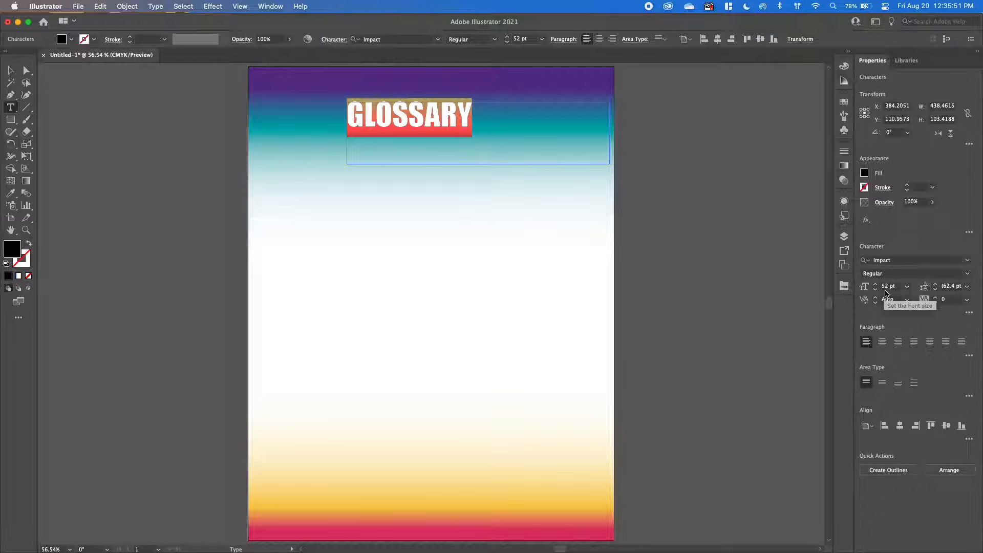
{"action": "left_click", "coordinate": [441, 115]}
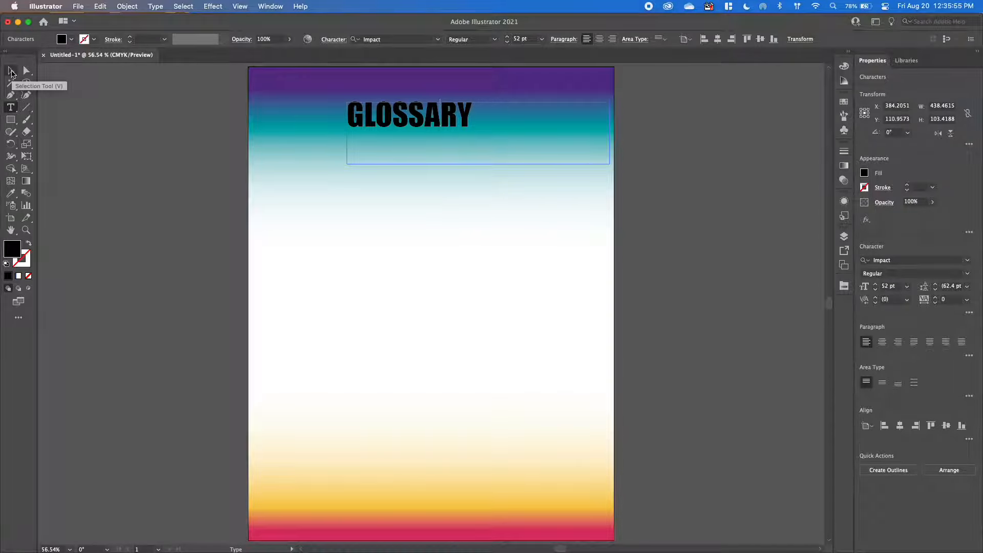
Fit the GLOSSARY text frame's height to its text and move it down to about Y 129.5 pt.
{"action": "left_click", "coordinate": [11, 70]}
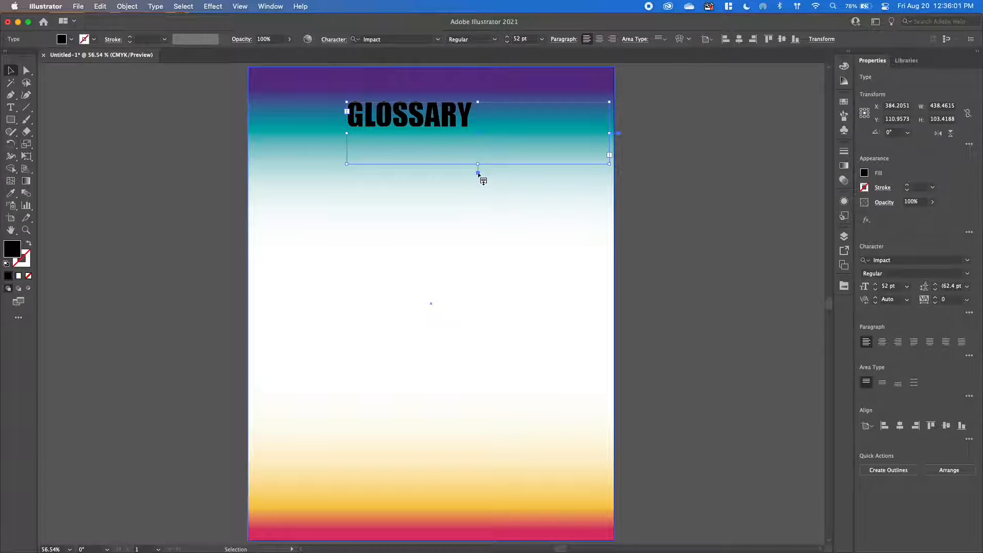
{"action": "double_click", "coordinate": [479, 174]}
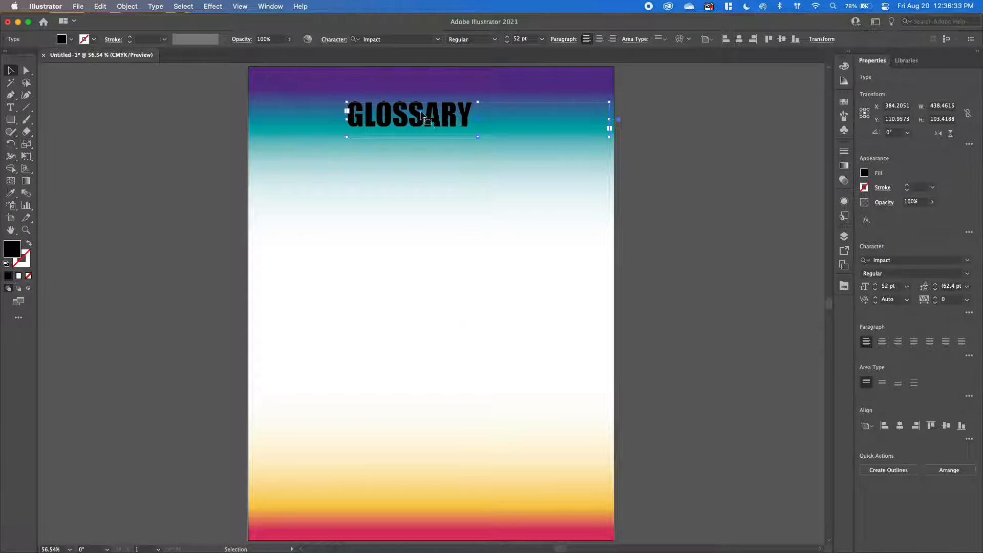
{"action": "left_click", "coordinate": [9, 70]}
{"action": "left_click_drag", "start_coordinate": [401, 121], "coordinate": [399, 149]}
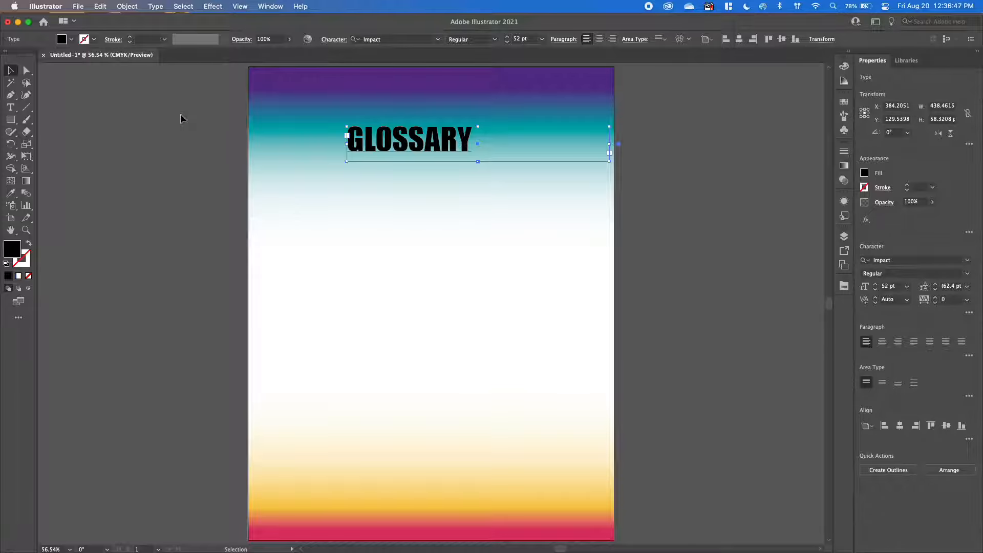
Show the rulers and change their units to inches.
{"action": "left_click", "coordinate": [241, 9]}
{"action": "mouse_move", "coordinate": [260, 425]}
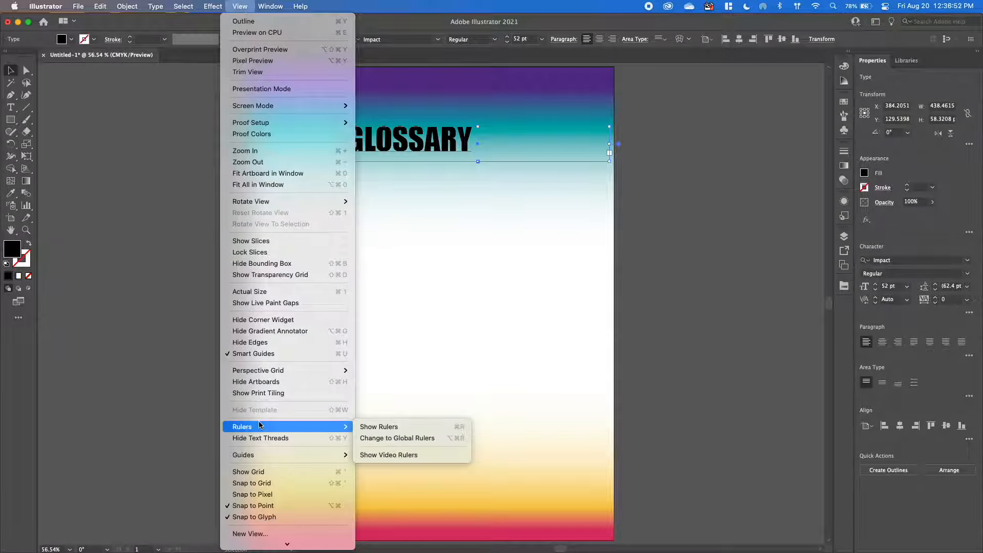
{"action": "left_click", "coordinate": [382, 429]}
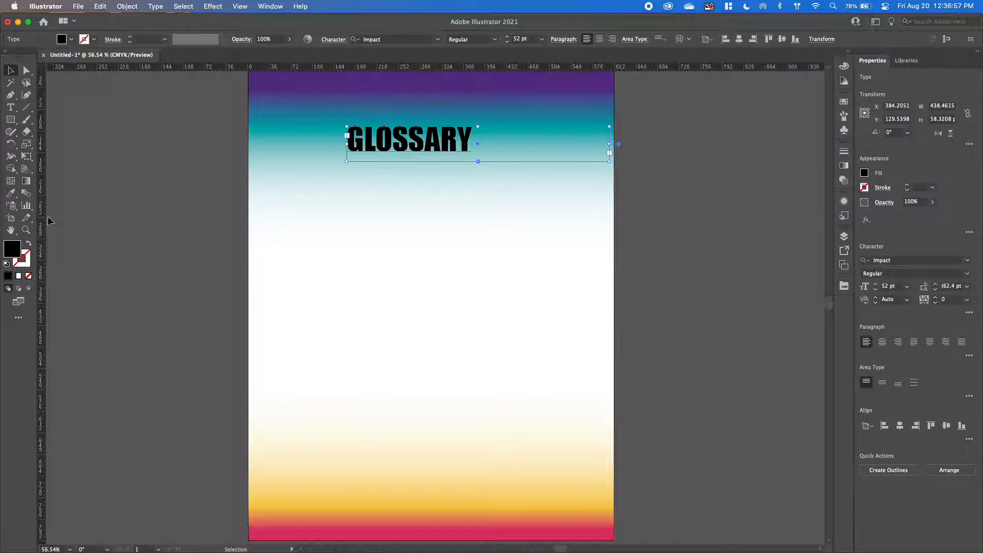
{"action": "right_click", "coordinate": [251, 68]}
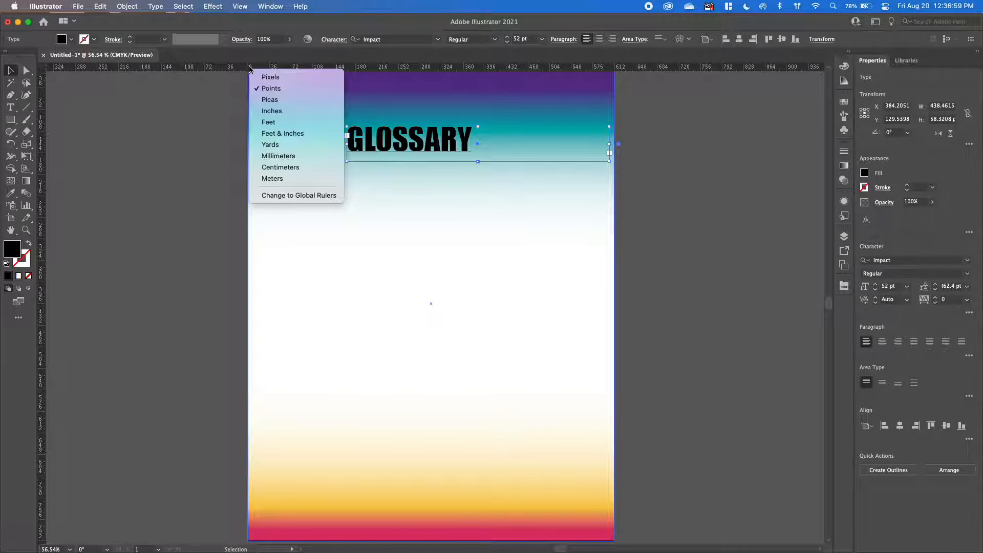
{"action": "left_click", "coordinate": [224, 60]}
{"action": "right_click", "coordinate": [238, 70]}
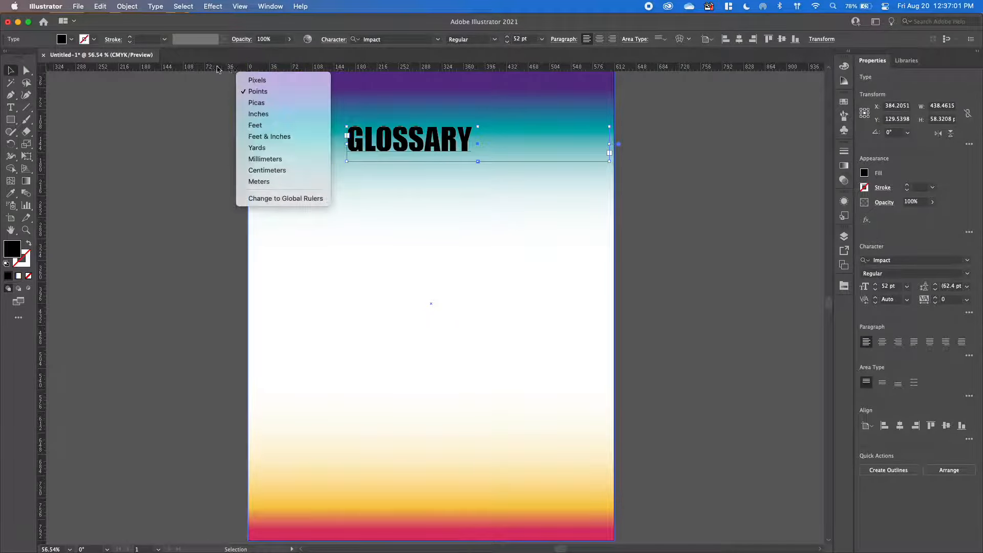
{"action": "left_click", "coordinate": [265, 116]}
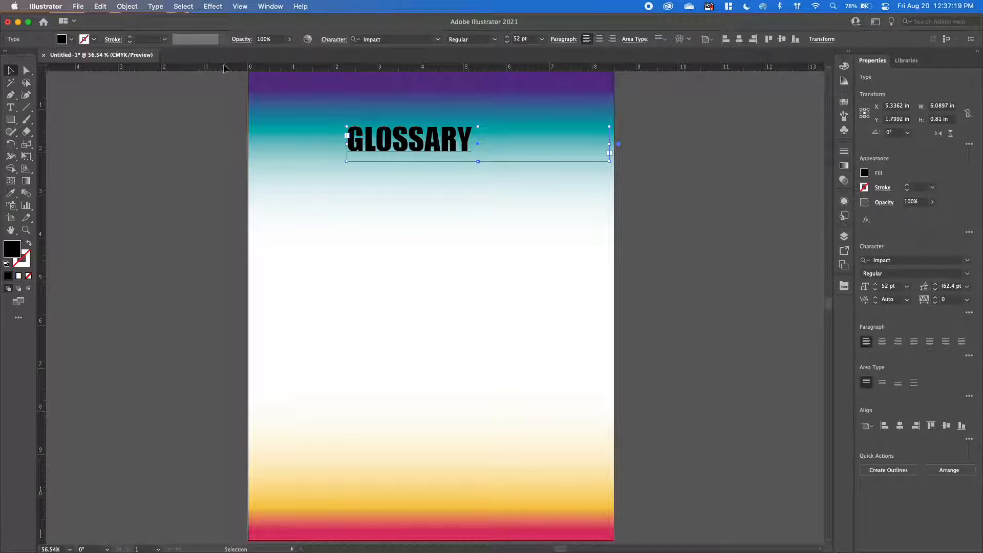
Place a horizontal guide at about 1.98 in under the GLOSSARY heading and a vertical guide at about 2.01 in.
{"action": "left_click_drag", "start_coordinate": [223, 69], "coordinate": [219, 160]}
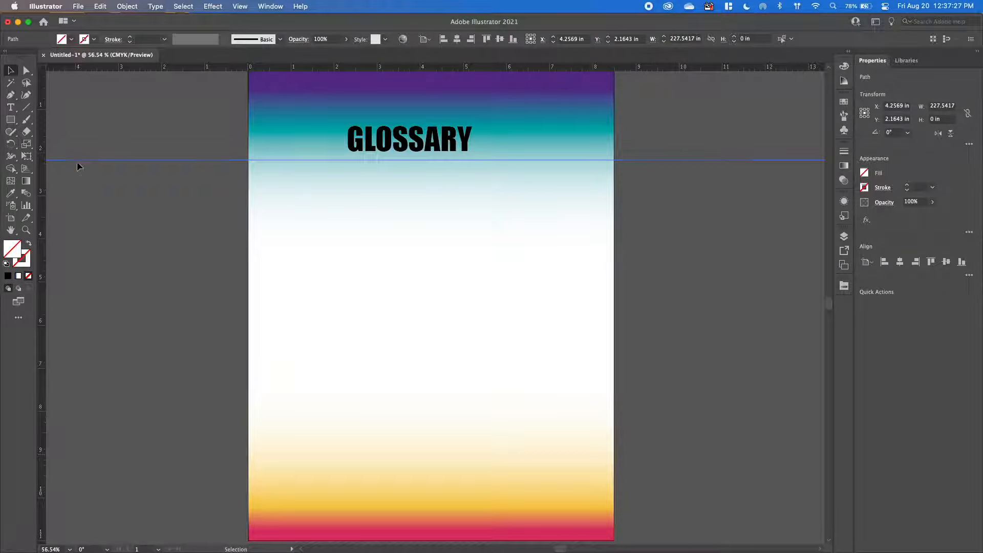
{"action": "left_click_drag", "start_coordinate": [80, 161], "coordinate": [84, 155]}
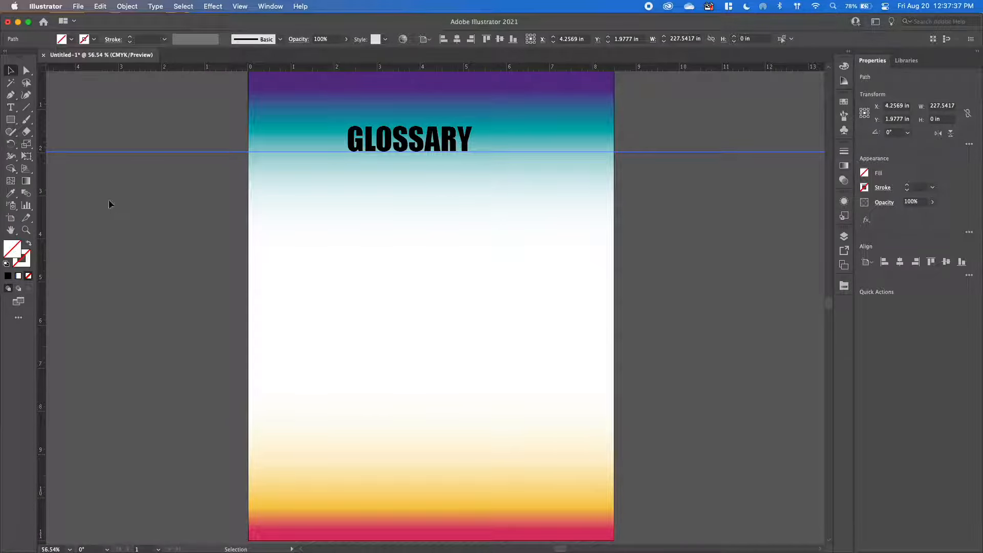
{"action": "left_click_drag", "start_coordinate": [41, 133], "coordinate": [334, 172]}
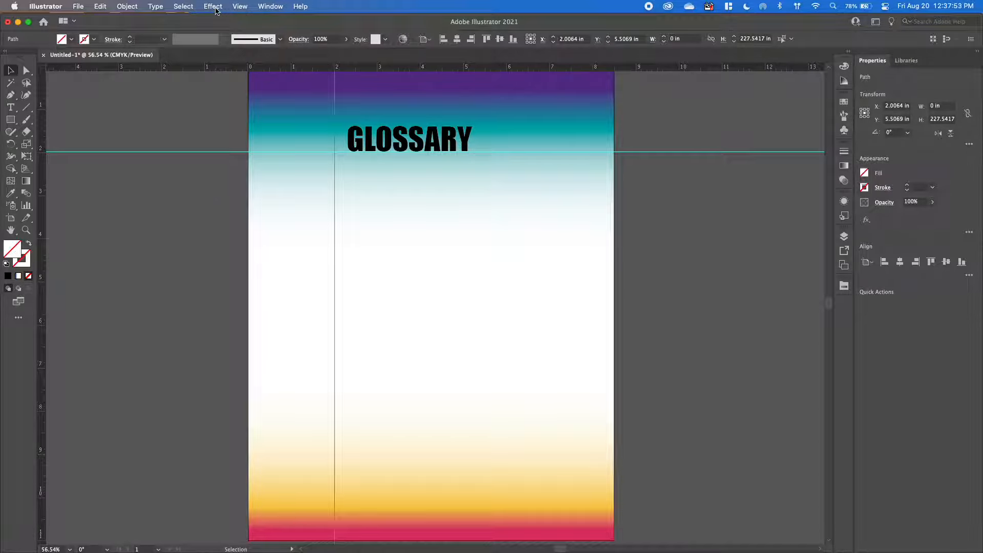
Clear all guides from the document.
{"action": "left_click", "coordinate": [240, 6]}
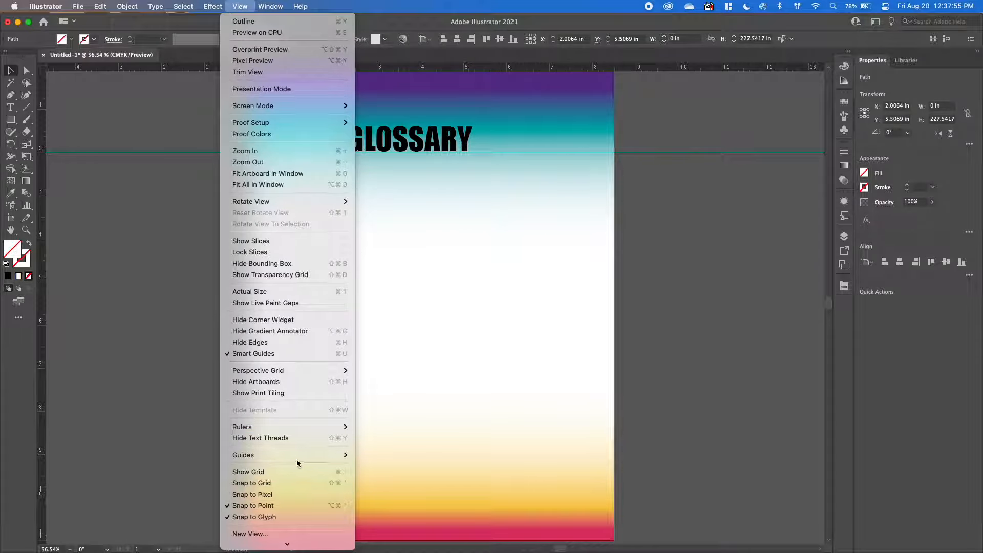
{"action": "mouse_move", "coordinate": [332, 457]}
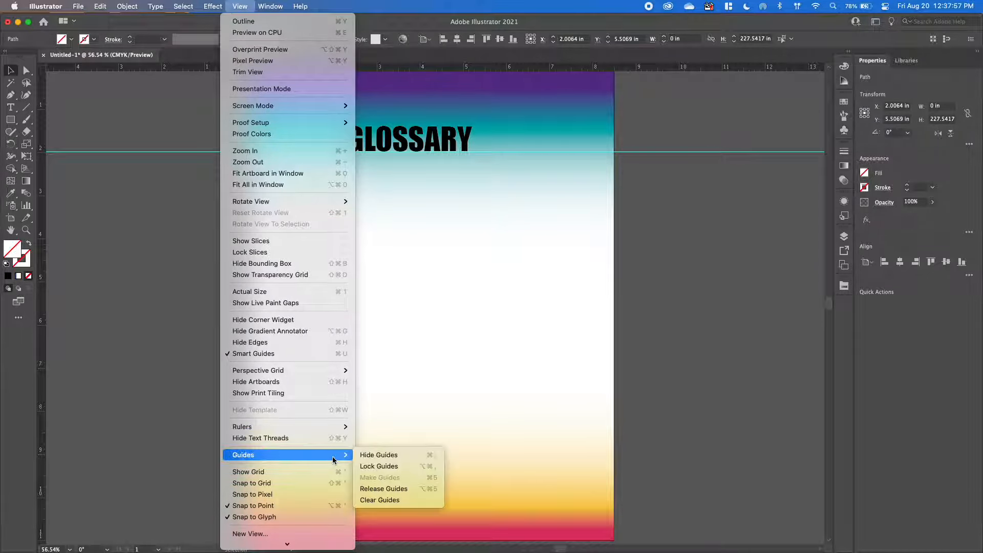
{"action": "left_click", "coordinate": [381, 499]}
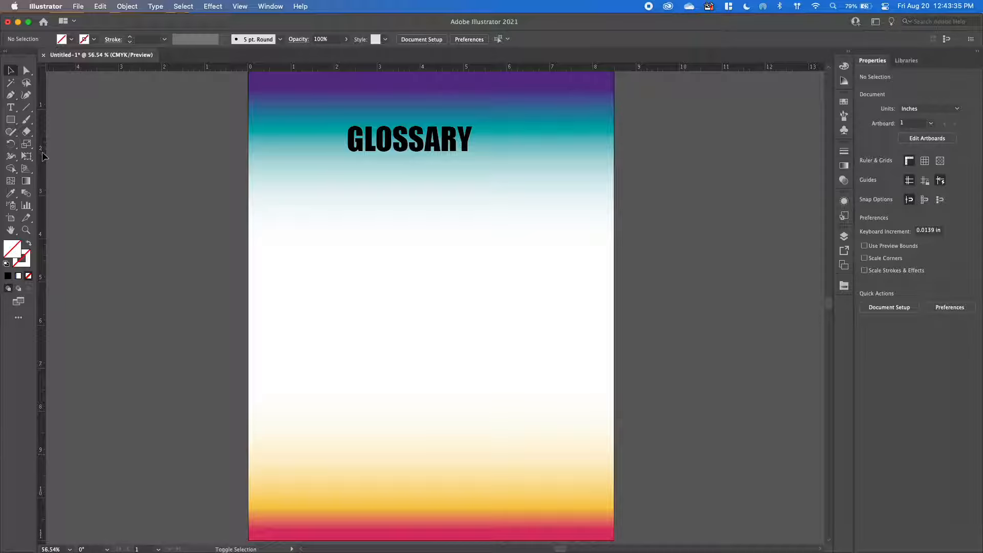
Place a vertical guide at 2 in from the page's left edge and a horizontal guide at 2 in from its top.
{"action": "scroll", "coordinate": [43, 156], "scroll_direction": "up", "scroll_amount": 3}
{"action": "left_click_drag", "start_coordinate": [42, 169], "coordinate": [334, 205]}
{"action": "left_click_drag", "start_coordinate": [42, 220], "coordinate": [612, 225]}
{"action": "scroll", "coordinate": [612, 226], "scroll_direction": "up", "scroll_amount": 1}
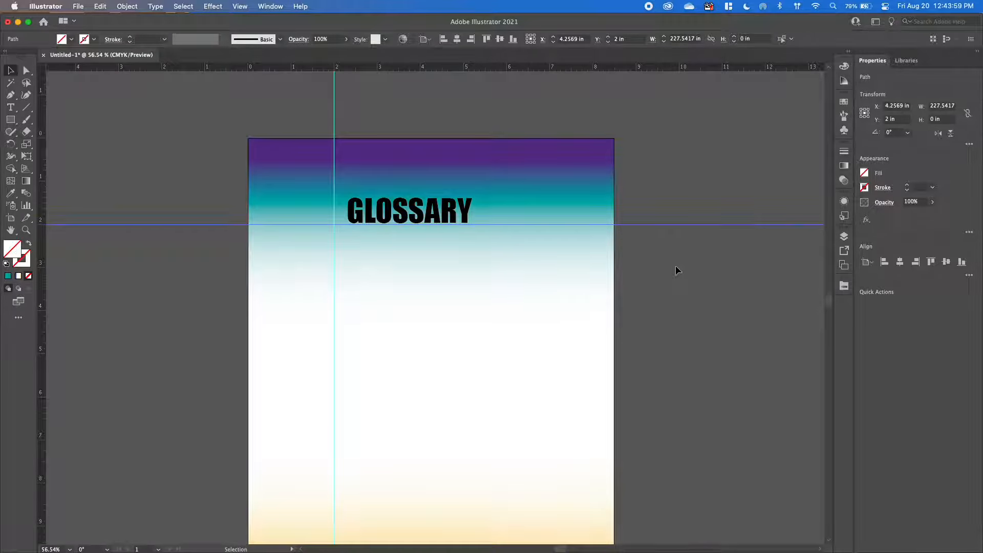
{"action": "scroll", "coordinate": [675, 266], "scroll_direction": "down", "scroll_amount": 5}
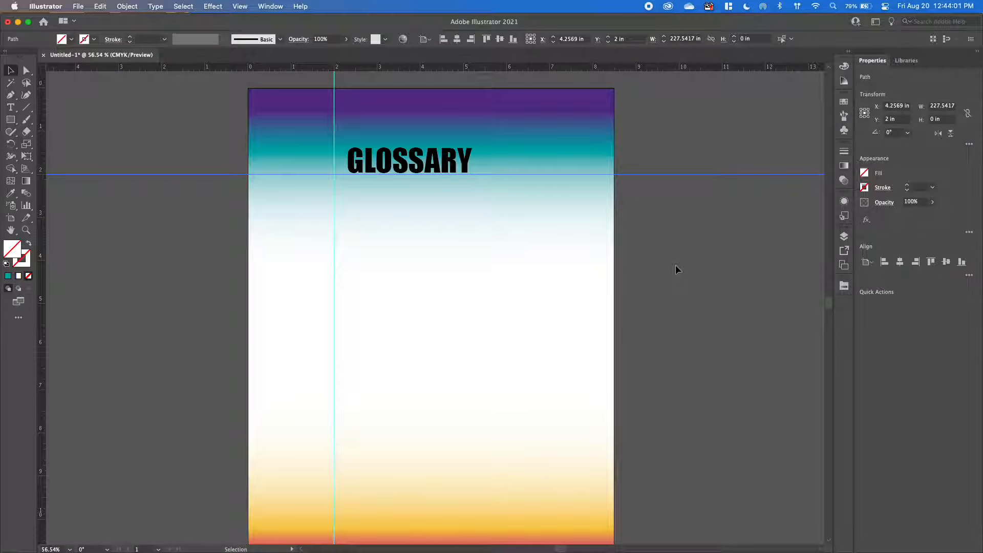
{"action": "scroll", "coordinate": [675, 265], "scroll_direction": "down", "scroll_amount": 3}
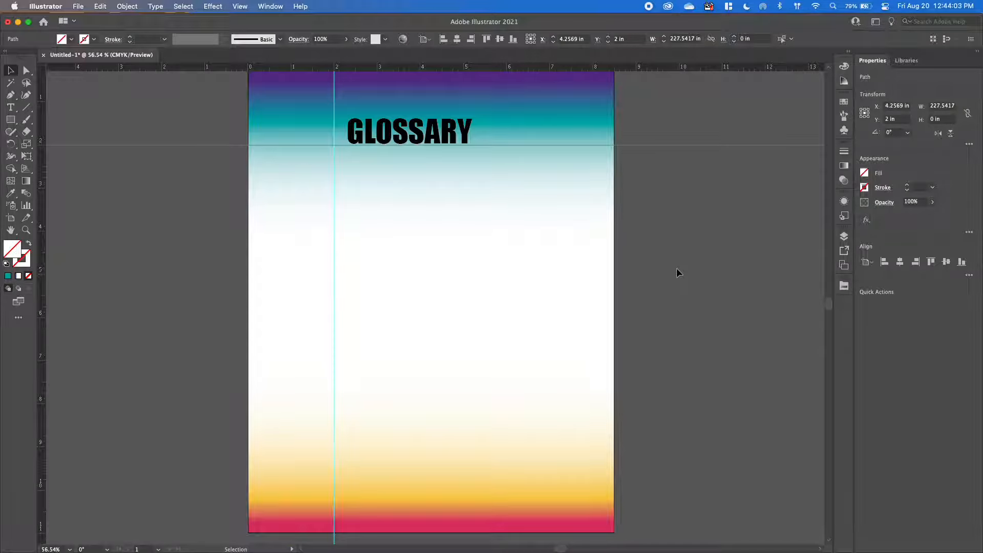
{"action": "scroll", "coordinate": [676, 268], "scroll_direction": "up", "scroll_amount": 2}
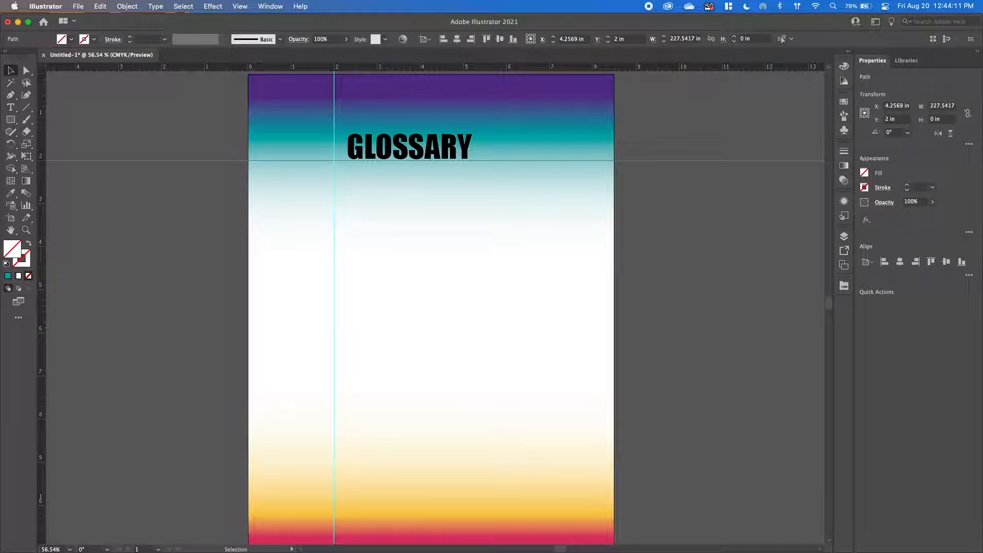
Draw a 6.5 in horizontal line along the horizontal guide, from the vertical guide to the page's right edge.
{"action": "key", "text": "super+Tab"}
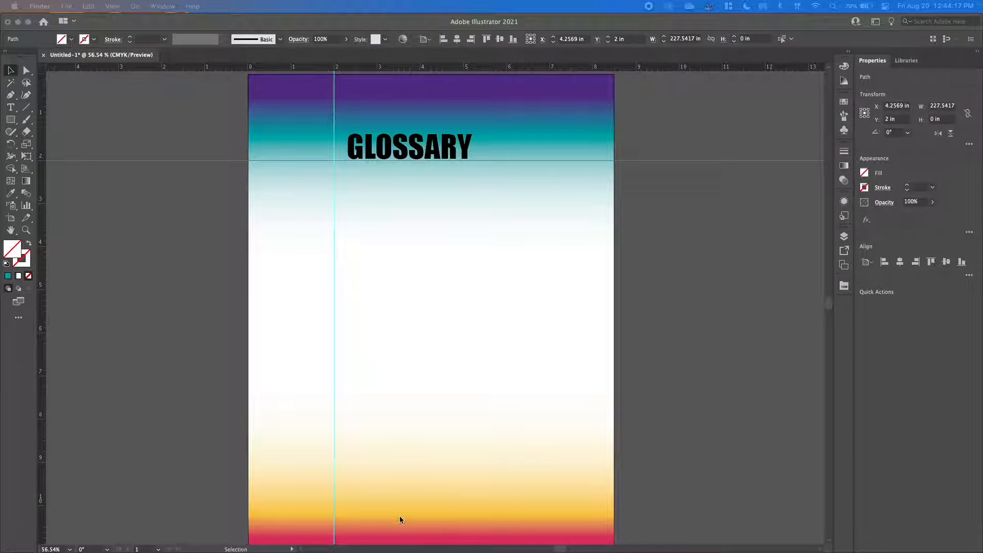
{"action": "left_click", "coordinate": [24, 109]}
{"action": "left_click", "coordinate": [24, 109]}
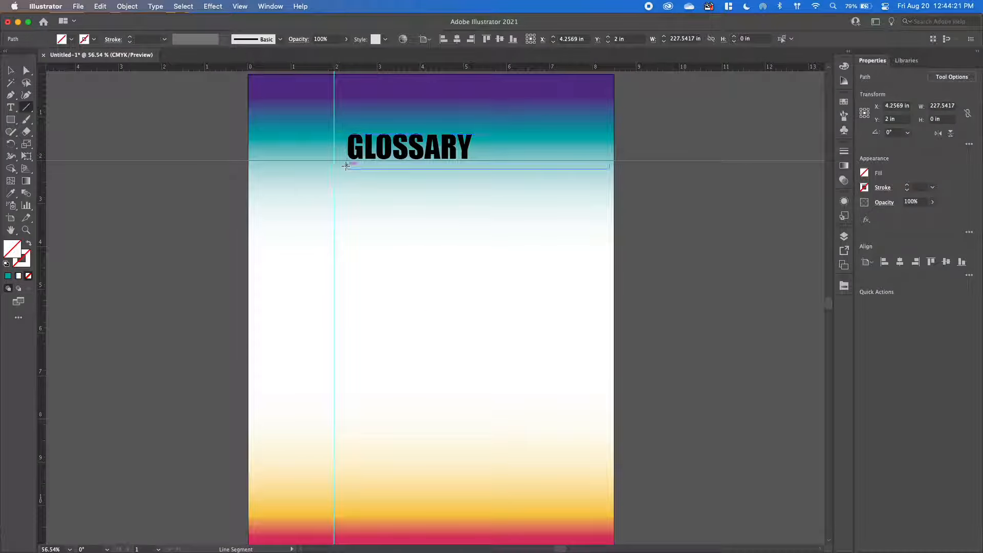
{"action": "left_click_drag", "start_coordinate": [334, 160], "coordinate": [614, 160]}
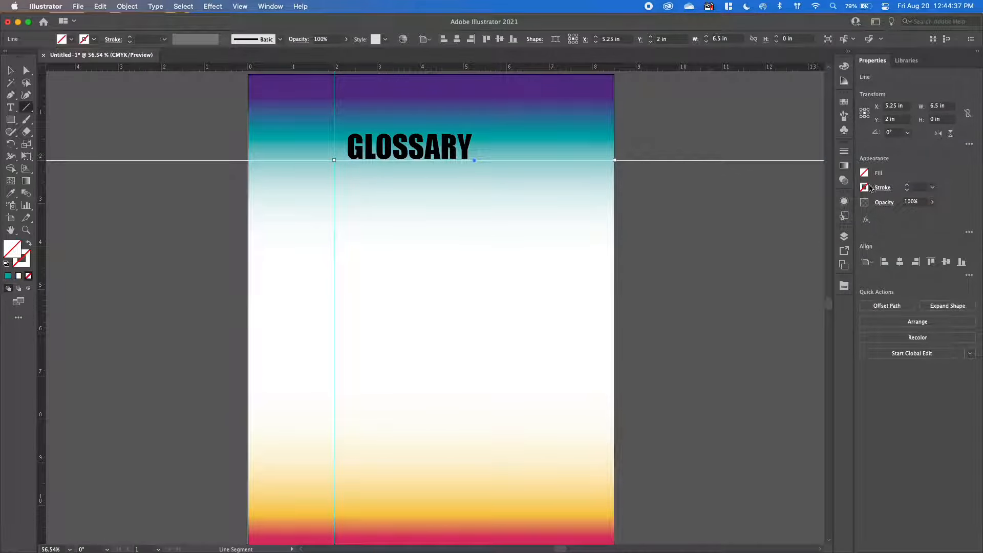
Give the line under the heading a black stroke with a weight of 6 pt.
{"action": "left_click", "coordinate": [865, 189]}
{"action": "left_click", "coordinate": [773, 225]}
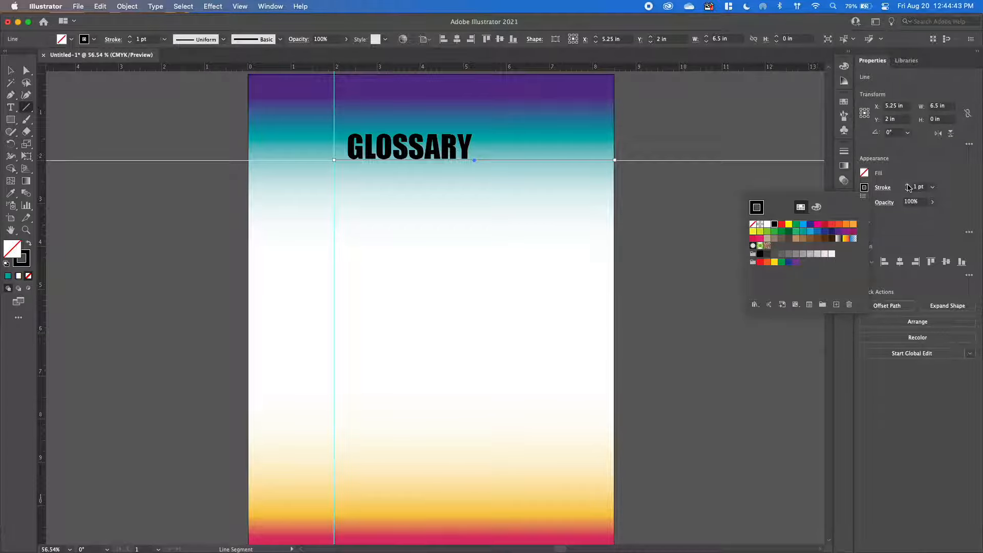
{"action": "left_click", "coordinate": [908, 185]}
{"action": "left_click", "coordinate": [908, 185]}
{"action": "left_click", "coordinate": [908, 185]}
{"action": "left_click", "coordinate": [908, 186]}
{"action": "left_click", "coordinate": [908, 185]}
{"action": "left_click", "coordinate": [907, 186]}
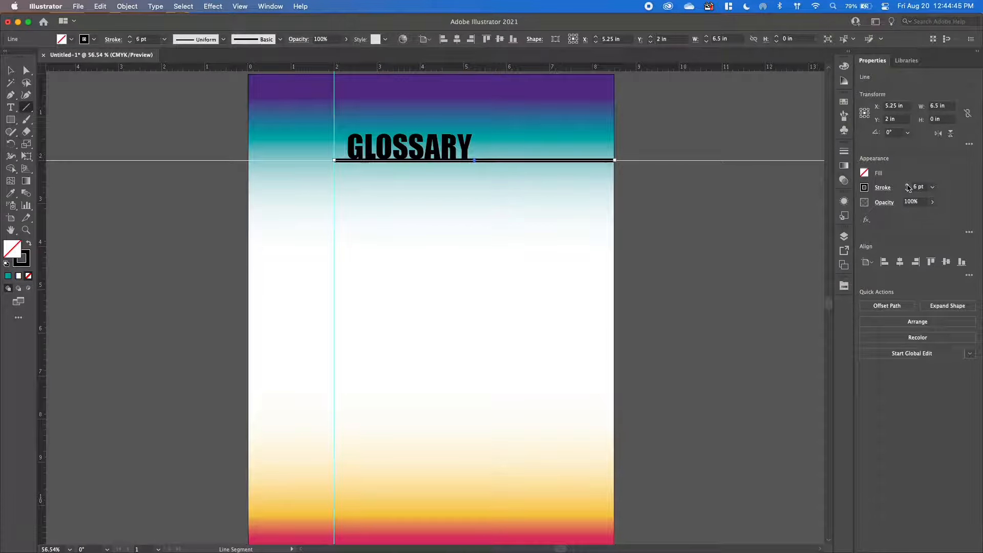
Set the line's stroke weight to 8 pt and move the GLOSSARY heading slightly up and left so it clears the line.
{"action": "left_click", "coordinate": [907, 185]}
{"action": "left_click", "coordinate": [907, 186]}
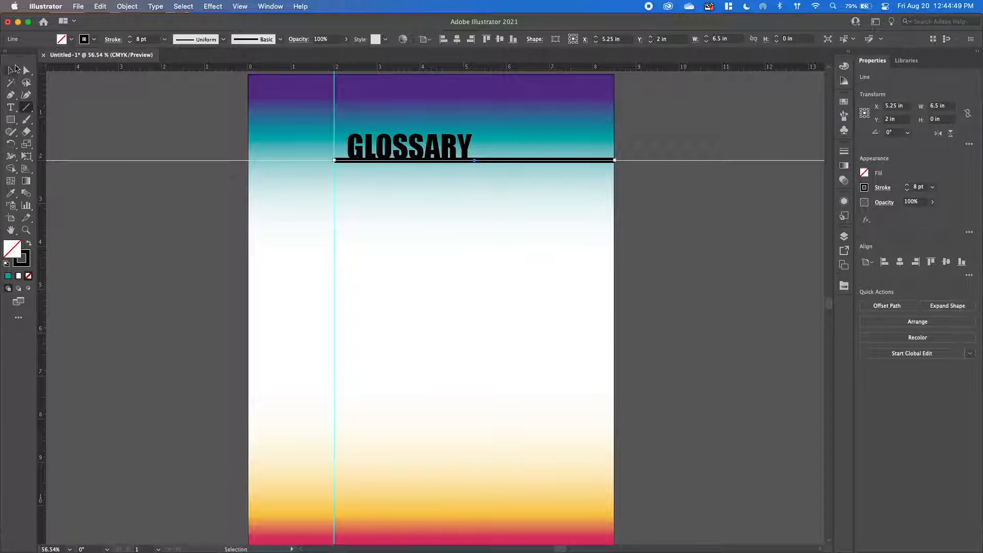
{"action": "left_click", "coordinate": [16, 75]}
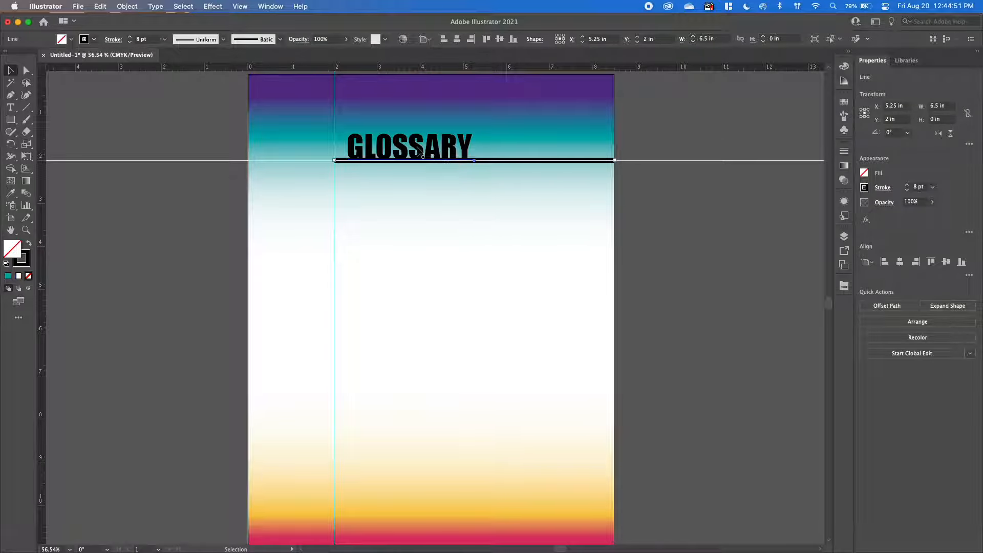
{"action": "mouse_move", "coordinate": [398, 150]}
{"action": "left_mouse_down"}
{"action": "mouse_move", "coordinate": [392, 140]}
{"action": "mouse_move", "coordinate": [384, 157]}
{"action": "mouse_move", "coordinate": [383, 144]}
{"action": "mouse_move", "coordinate": [392, 145]}
{"action": "left_mouse_up"}
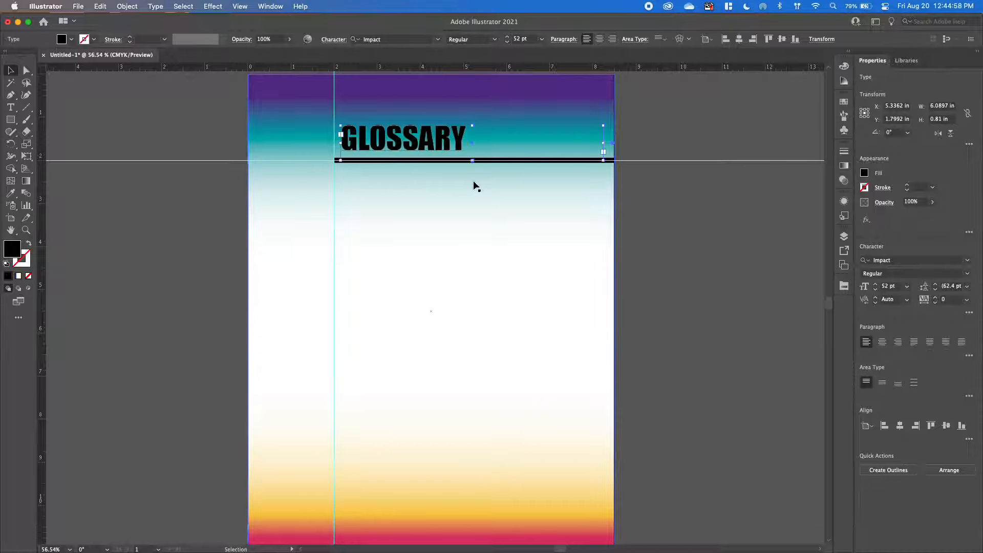
{"action": "left_click", "coordinate": [716, 221]}
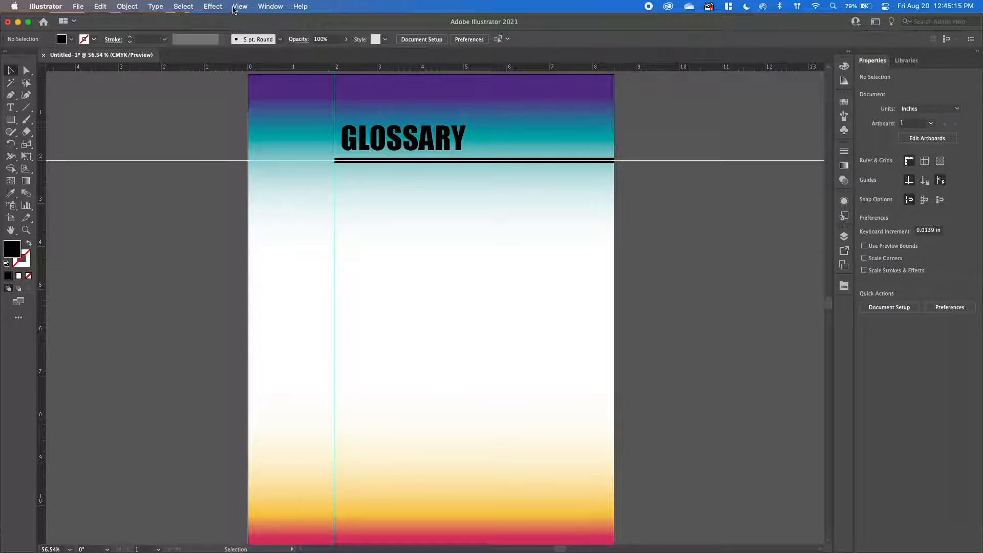
Hide the guides.
{"action": "left_click", "coordinate": [238, 6]}
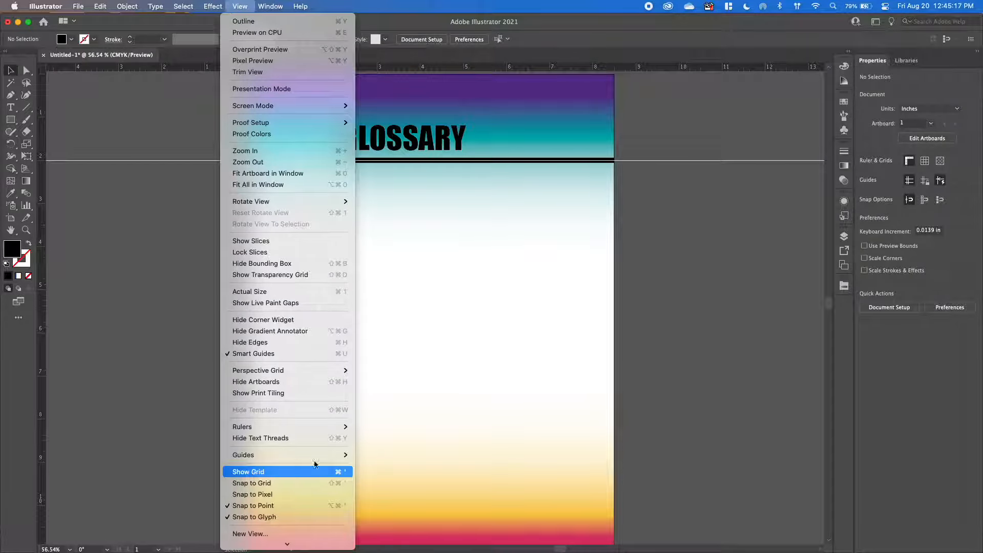
{"action": "mouse_move", "coordinate": [315, 454]}
{"action": "left_click", "coordinate": [381, 455]}
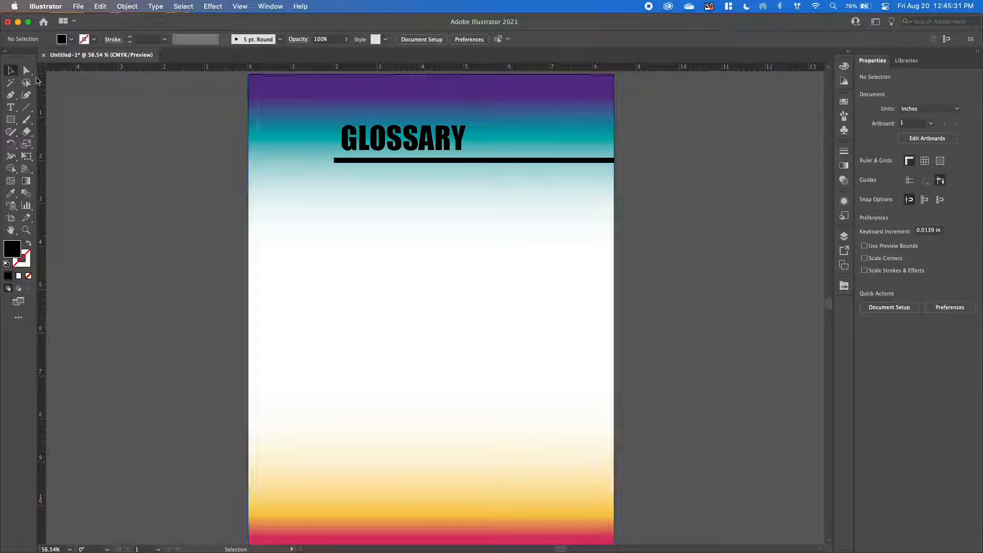
Draw a circle about 2.16 in wide over the start of the GLOSSARY heading, shift it slightly down and right, and fill it white.
{"action": "left_click", "coordinate": [11, 119]}
{"action": "left_click_drag", "start_coordinate": [12, 121], "coordinate": [60, 149]}
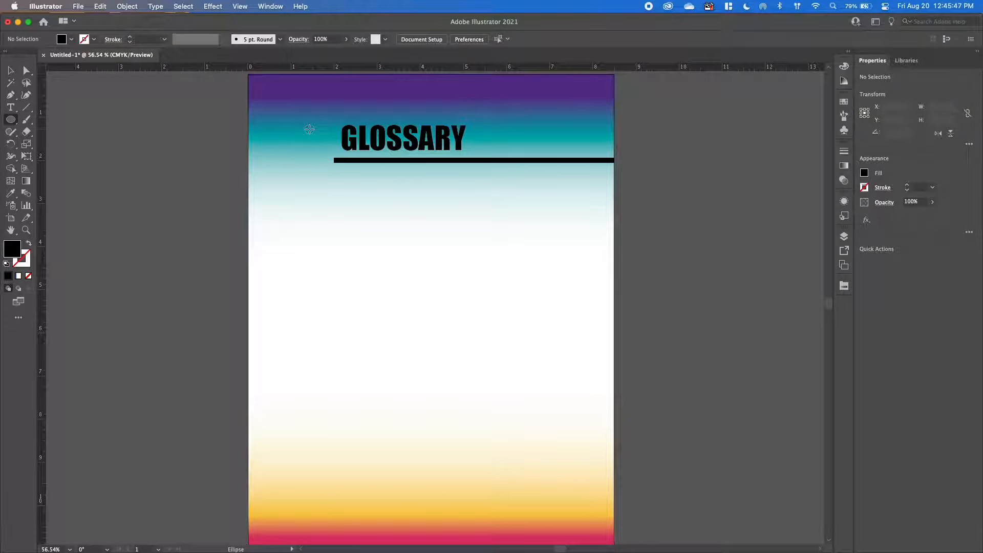
{"action": "left_click_drag", "start_coordinate": [309, 129], "coordinate": [353, 175]}
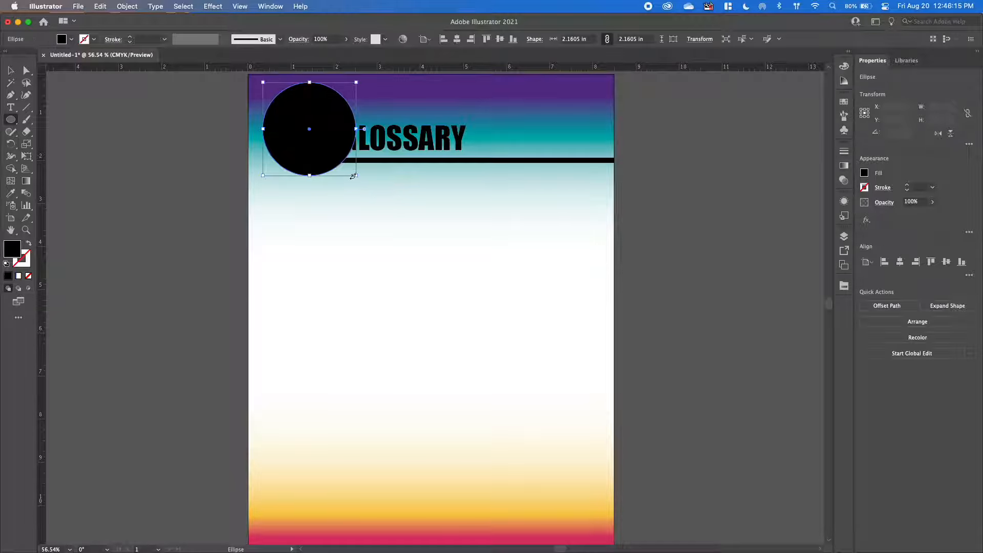
{"action": "key", "text": "v"}
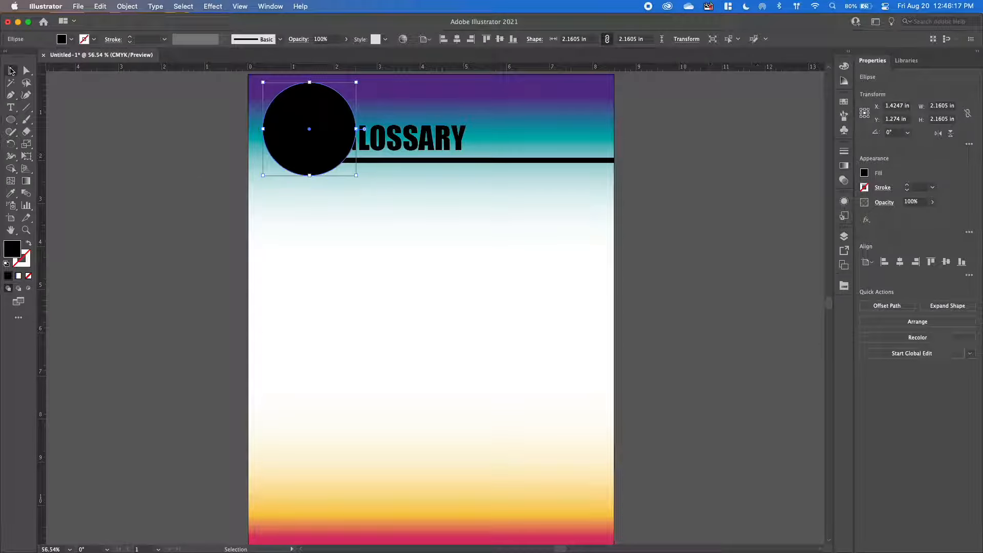
{"action": "mouse_move", "coordinate": [322, 137]}
{"action": "left_mouse_down"}
{"action": "mouse_move", "coordinate": [328, 146]}
{"action": "mouse_move", "coordinate": [323, 135]}
{"action": "left_mouse_up"}
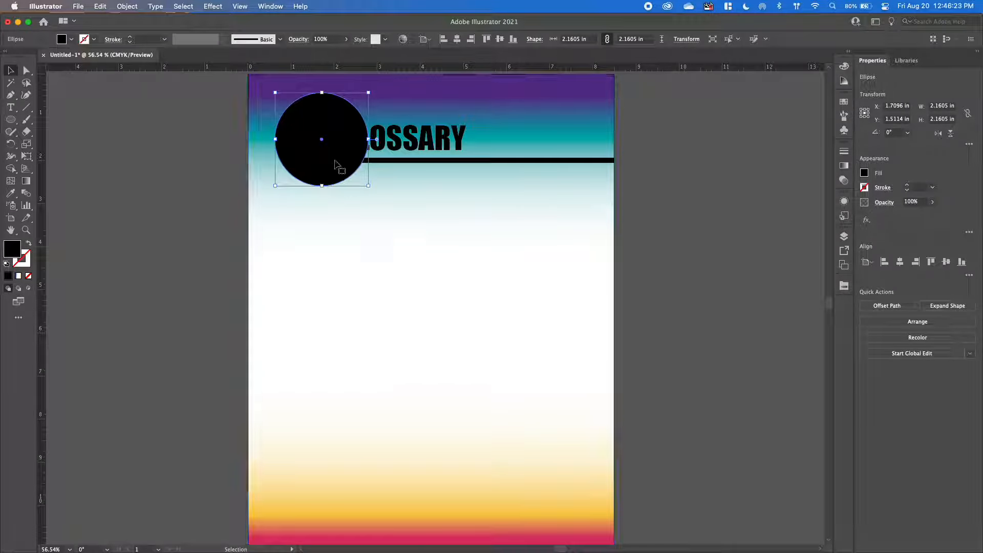
{"action": "left_click", "coordinate": [865, 173]}
{"action": "left_click", "coordinate": [766, 209]}
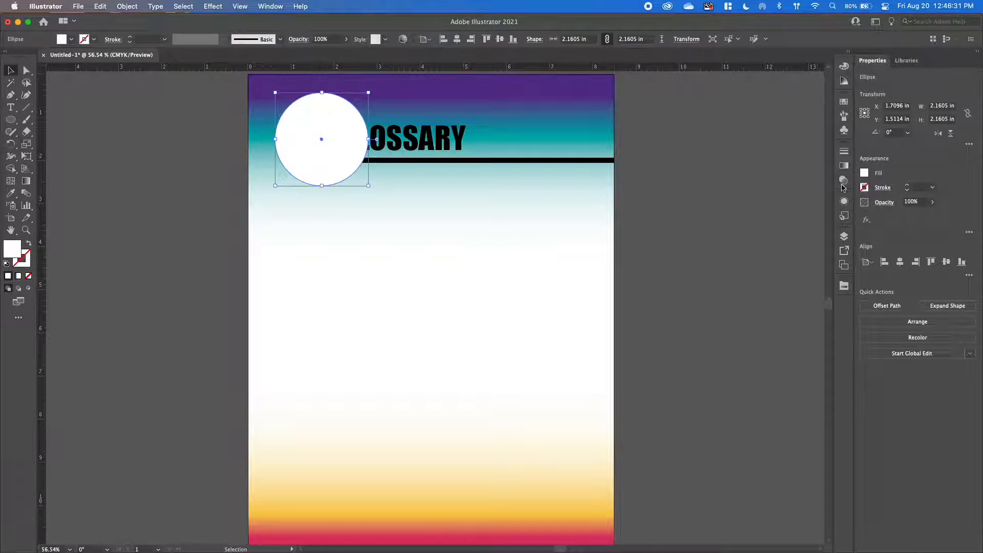
Reorder the circle in Layer 1 so it sits beneath the GLOSSARY text and line but above the background rectangle.
{"action": "left_click", "coordinate": [844, 238]}
{"action": "left_click", "coordinate": [742, 247]}
{"action": "left_click_drag", "start_coordinate": [780, 261], "coordinate": [786, 307]}
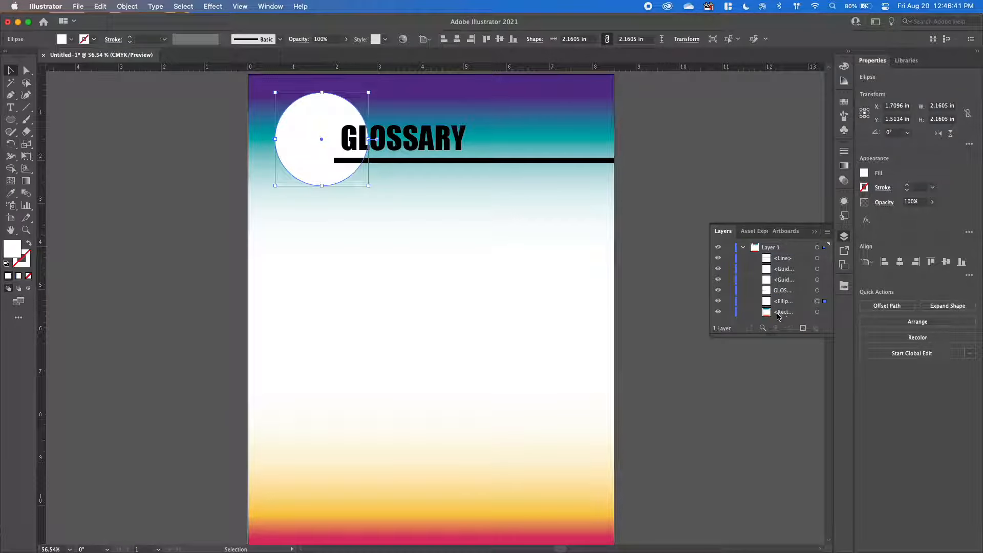
{"action": "mouse_move", "coordinate": [780, 305]}
{"action": "left_mouse_down"}
{"action": "mouse_move", "coordinate": [786, 255]}
{"action": "mouse_move", "coordinate": [780, 307]}
{"action": "left_mouse_up"}
{"action": "left_click", "coordinate": [814, 232]}
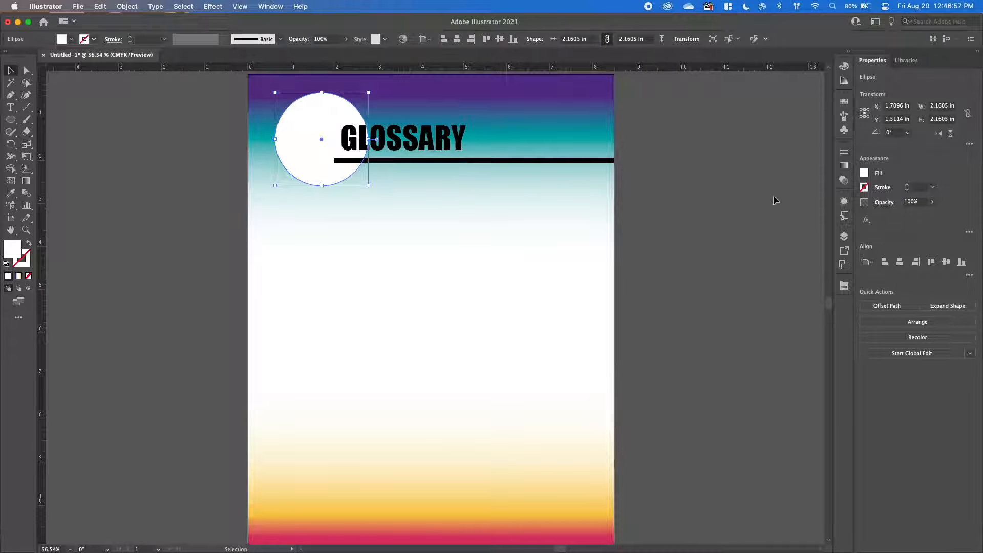
Set the white circle's overall opacity to 65% and its blending mode to Overlay.
{"action": "left_click", "coordinate": [844, 202]}
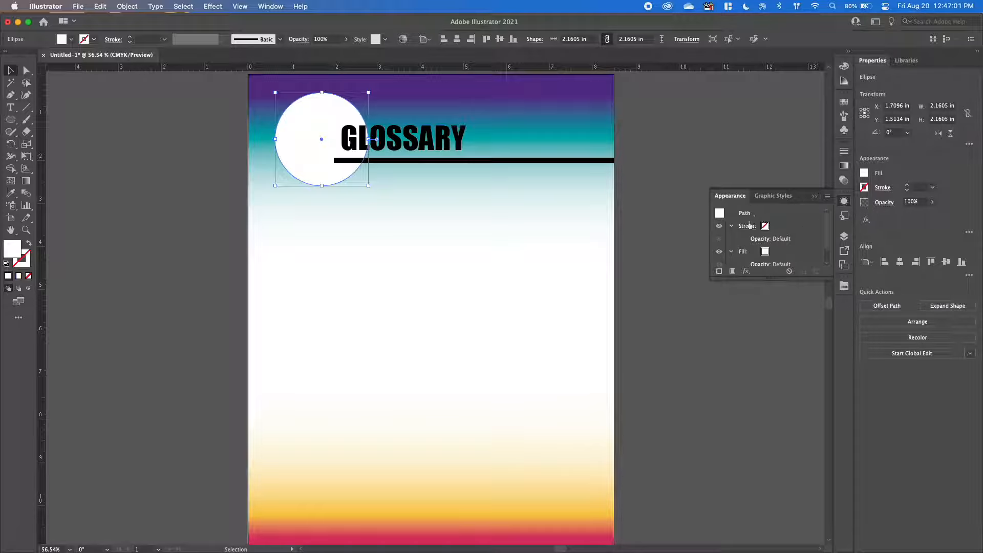
{"action": "scroll", "coordinate": [774, 233], "scroll_direction": "down", "scroll_amount": 1}
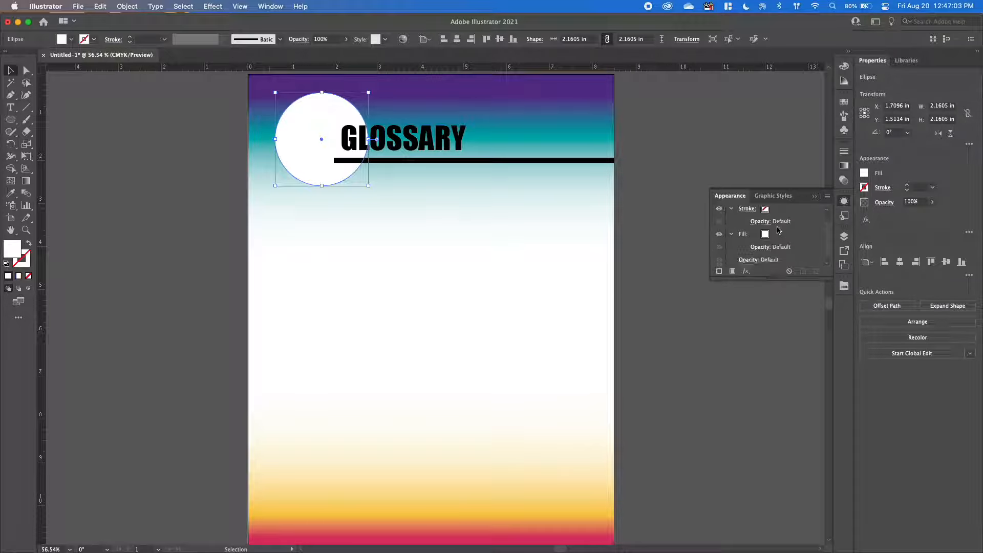
{"action": "left_click", "coordinate": [747, 261]}
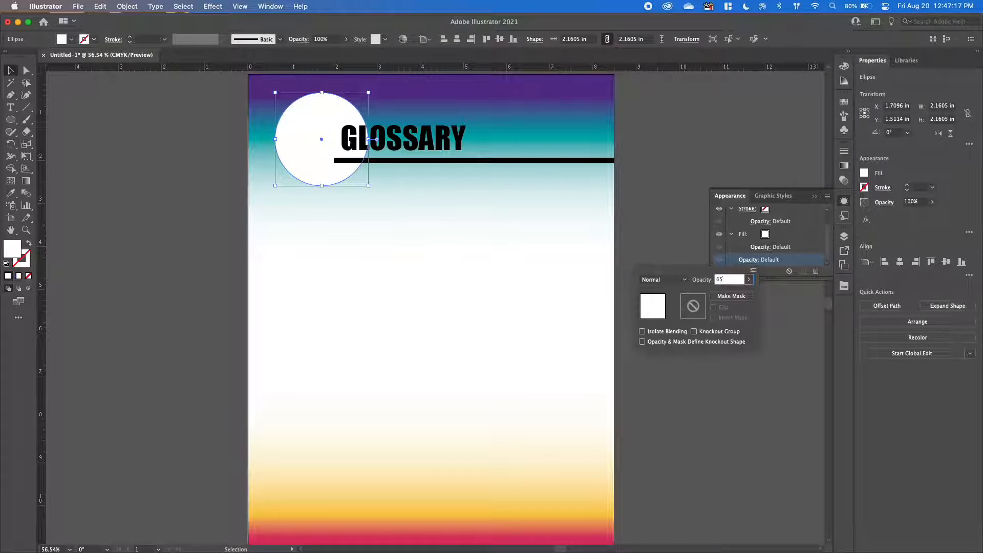
{"action": "key", "text": "Return"}
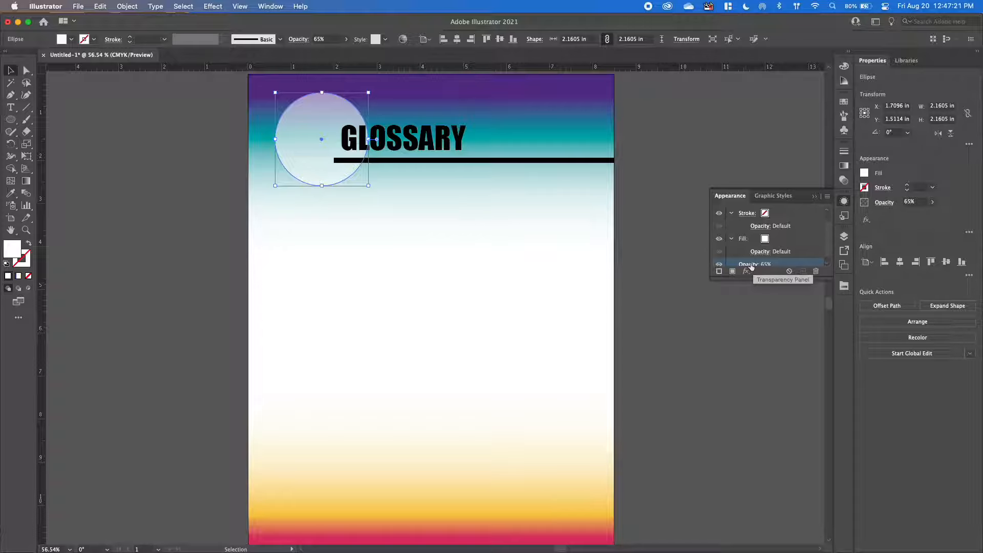
{"action": "left_click", "coordinate": [752, 265]}
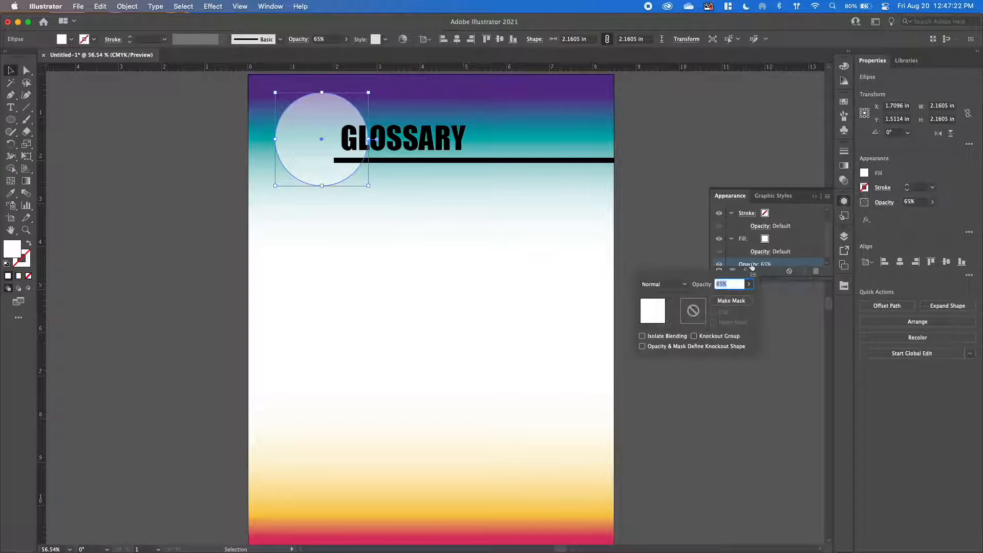
{"action": "left_click", "coordinate": [683, 286]}
{"action": "left_click", "coordinate": [669, 385]}
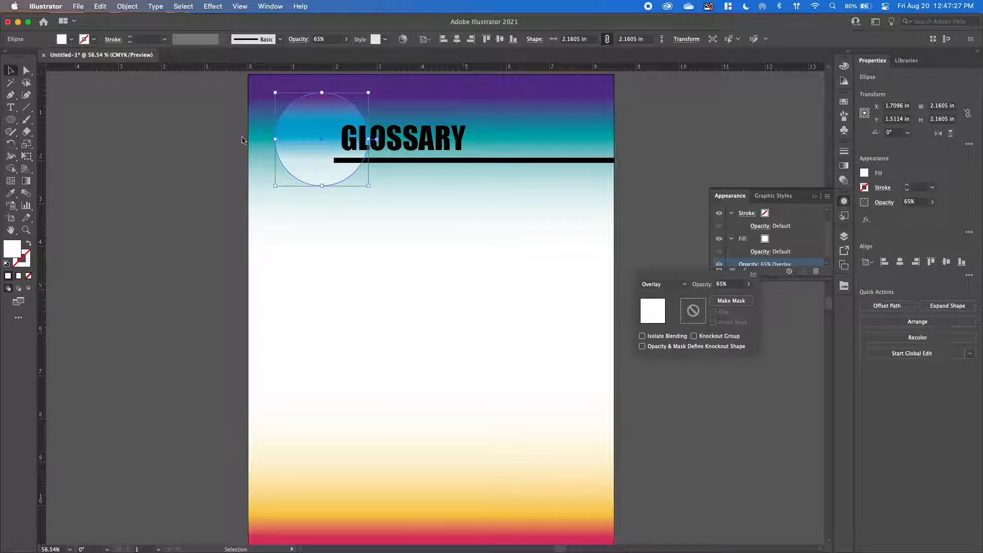
Move the translucent circle right so its centre is about 2.05 in across and 1.6 in down the page.
{"action": "left_click", "coordinate": [290, 139]}
{"action": "left_click_drag", "start_coordinate": [291, 141], "coordinate": [321, 151]}
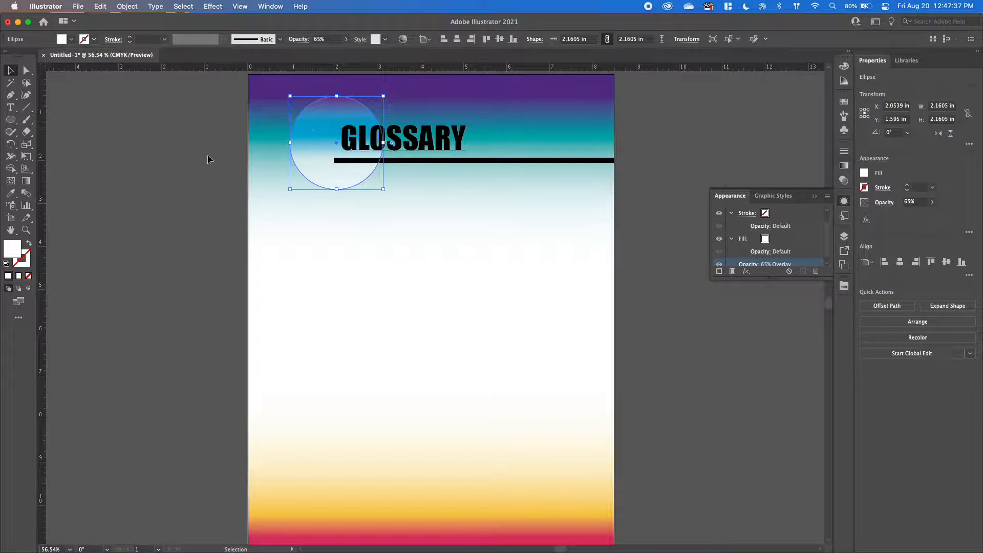
{"action": "left_click", "coordinate": [181, 174]}
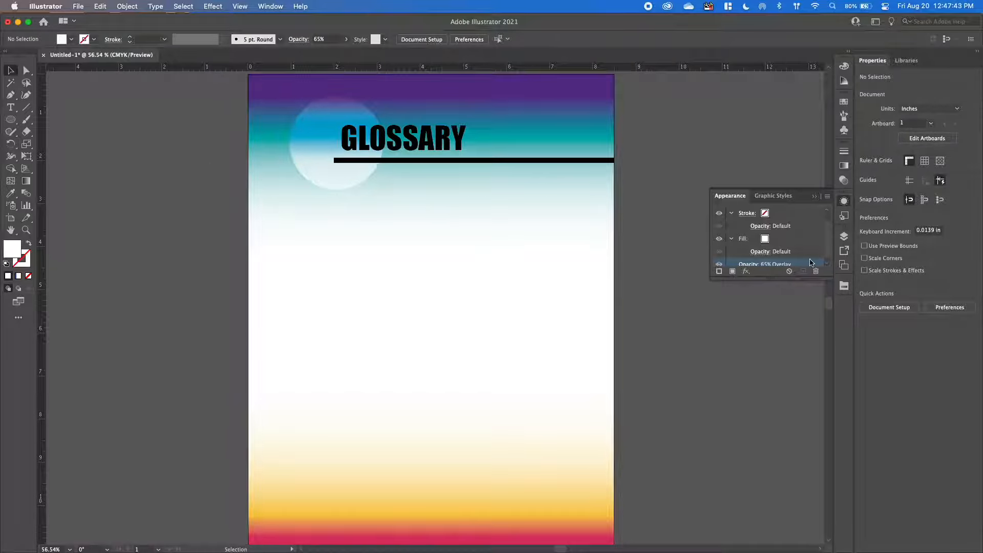
{"action": "left_click", "coordinate": [813, 197]}
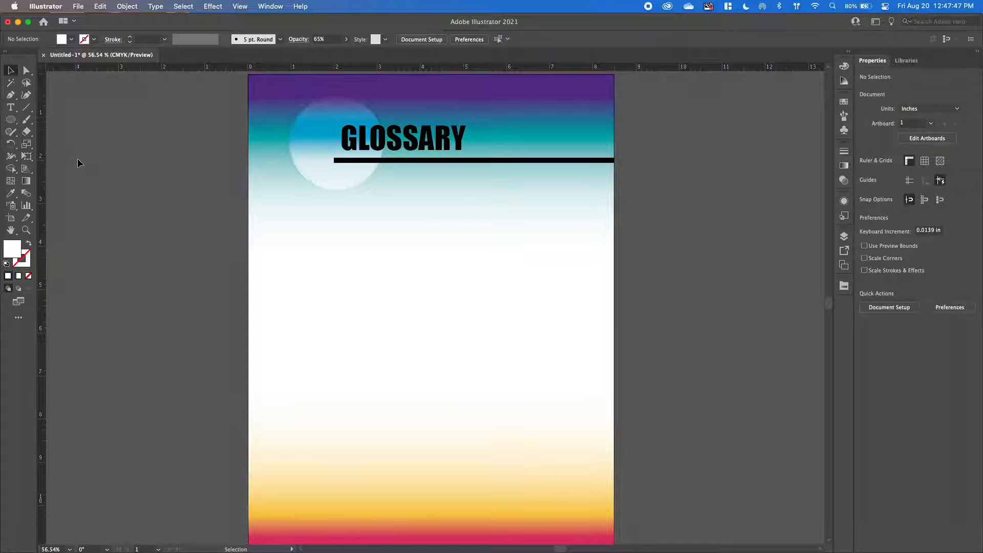
Draw a second circle about 1.66 in wide from the centre of the translucent circle.
{"action": "left_click", "coordinate": [10, 122]}
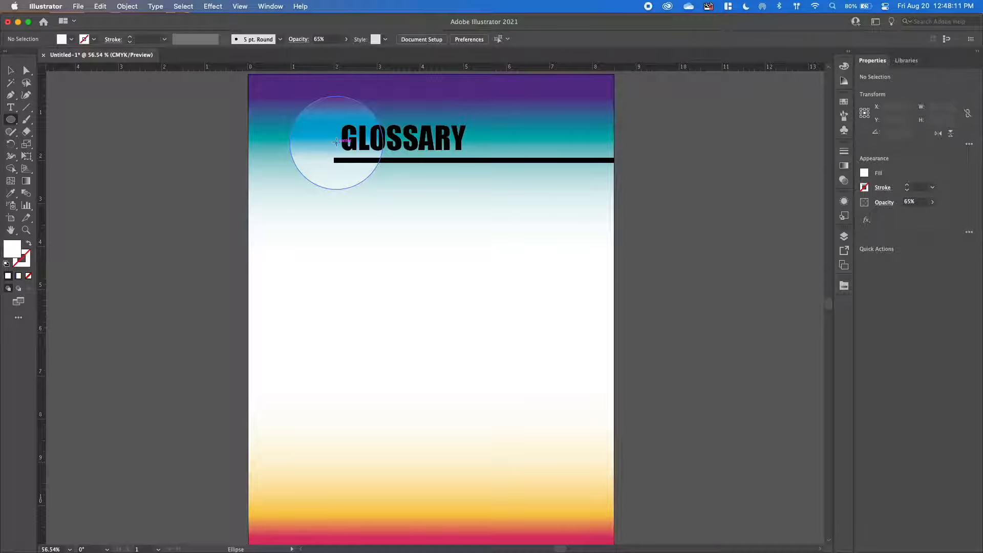
{"action": "left_click_drag", "start_coordinate": [336, 142], "coordinate": [354, 178]}
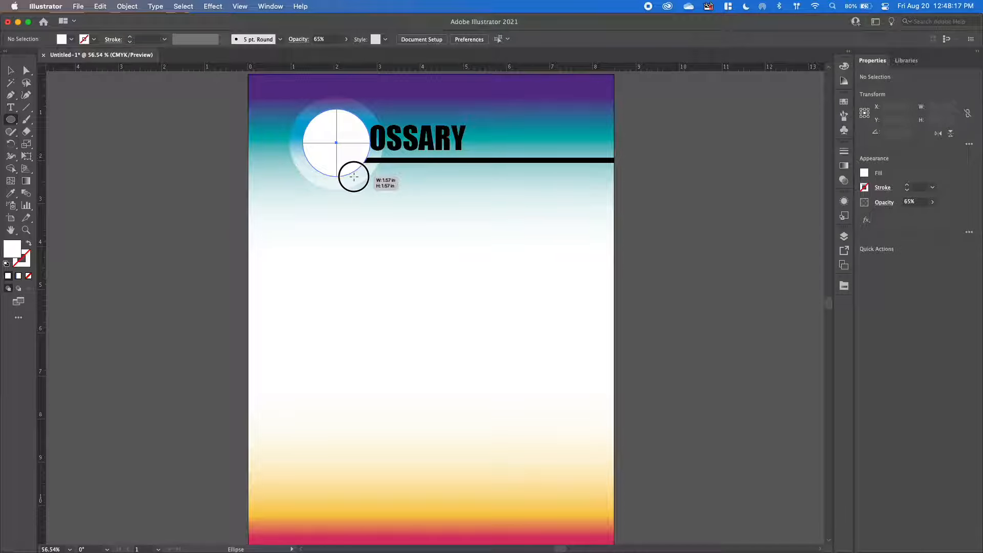
{"action": "left_click_drag", "start_coordinate": [353, 177], "coordinate": [353, 178]}
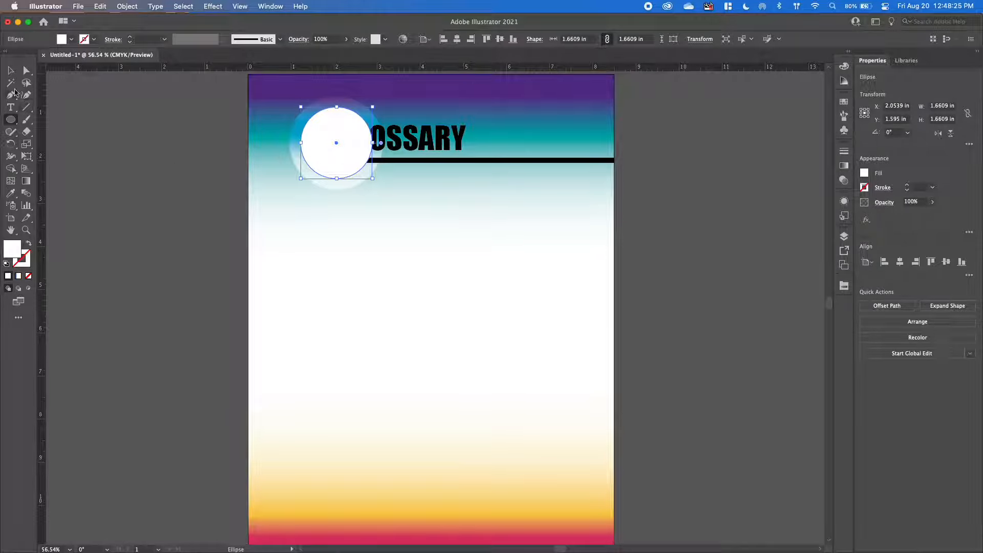
Add the text "BASIC ELEMENTS OF DESIGN" along the smaller circle's path with the Type on a Path tool.
{"action": "left_click", "coordinate": [11, 108]}
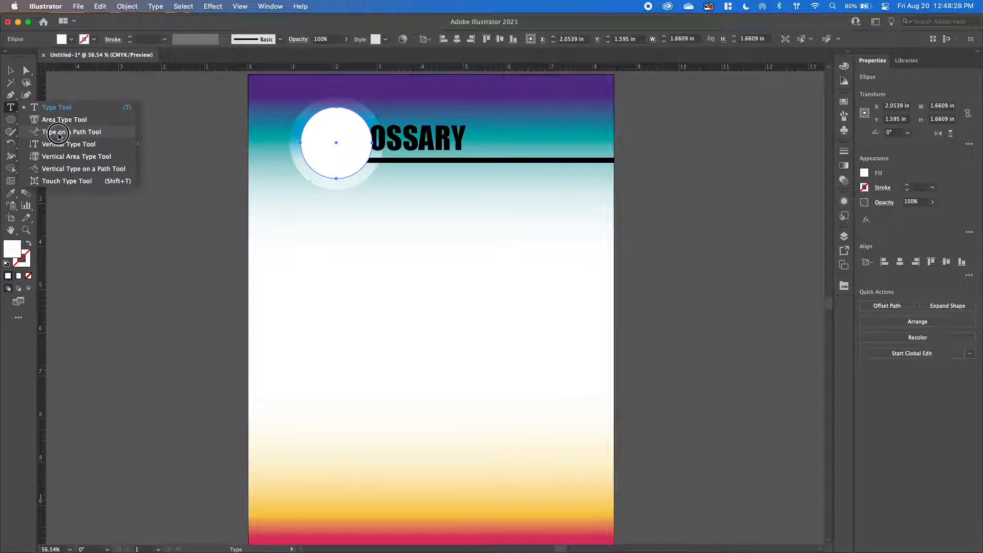
{"action": "left_click", "coordinate": [11, 109]}
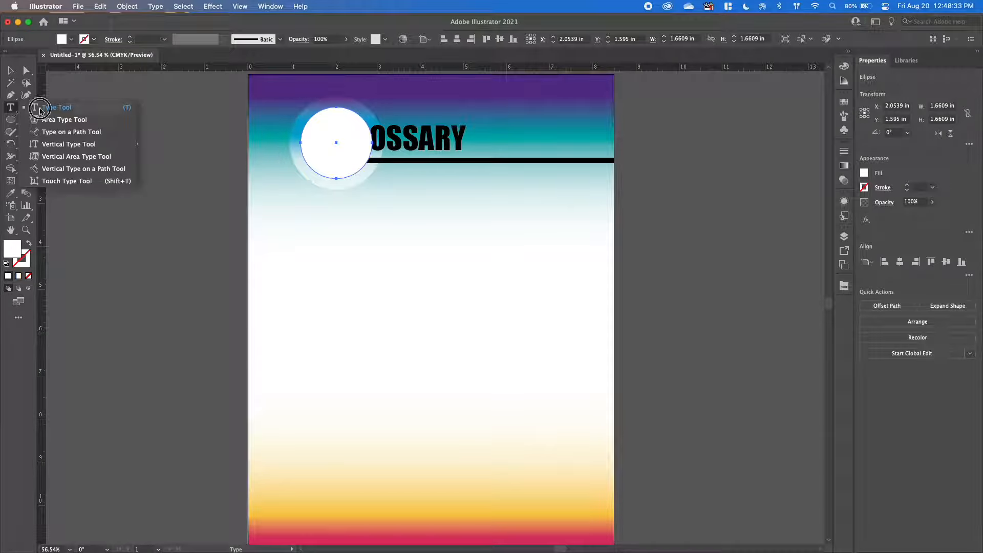
{"action": "left_click", "coordinate": [55, 134]}
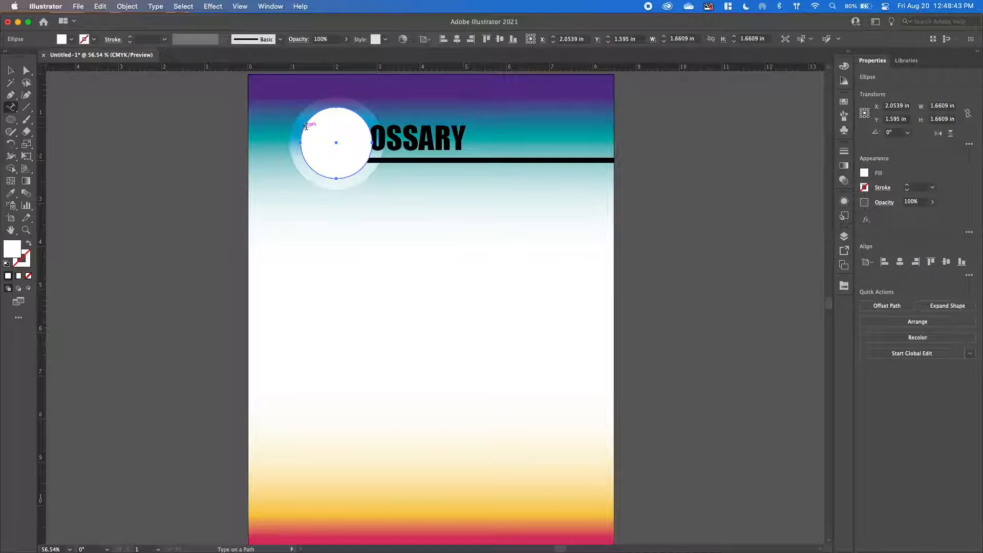
{"action": "left_click", "coordinate": [306, 126]}
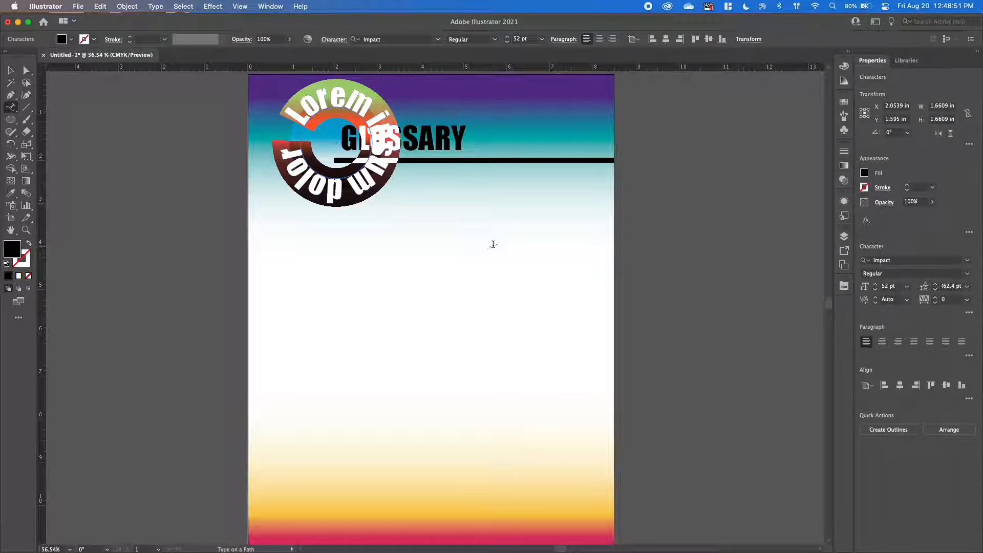
{"action": "type", "text": "BASICS"}
{"action": "key", "text": "BackSpace"}
{"action": "type", "text": "ELEMENTS OF"}
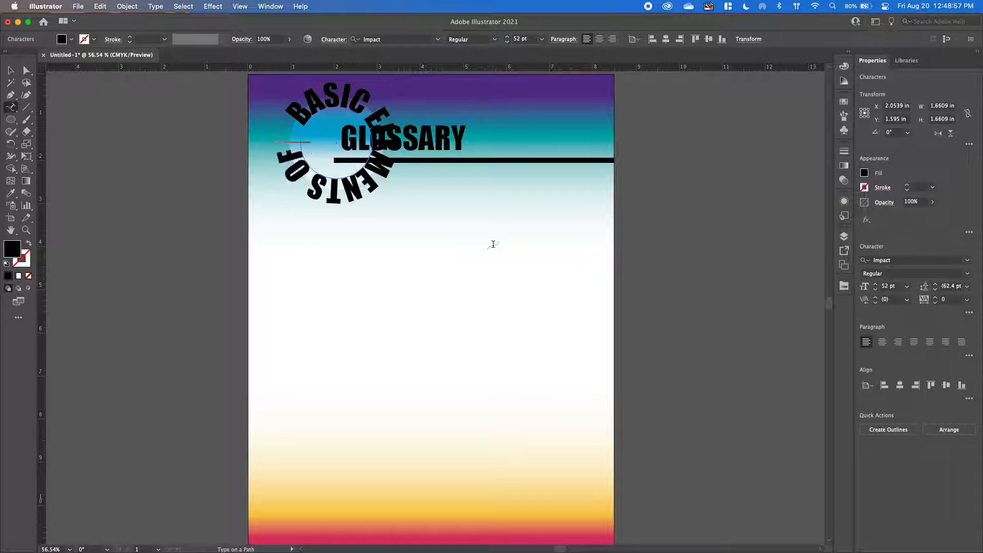
{"action": "key", "text": "Escape"}
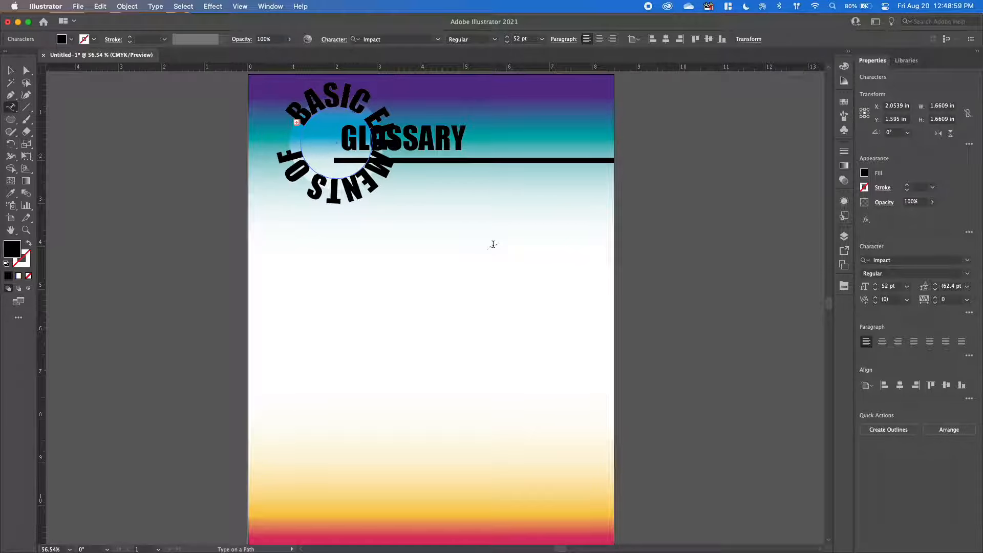
Change the font of all the circular text to Trebuchet MS.
{"action": "key", "text": "super+a"}
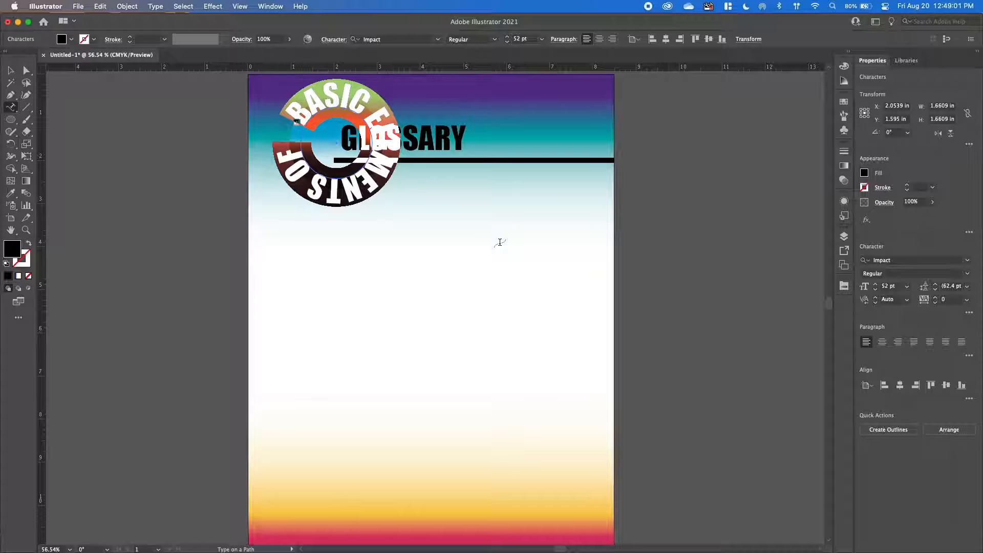
{"action": "left_click", "coordinate": [968, 261]}
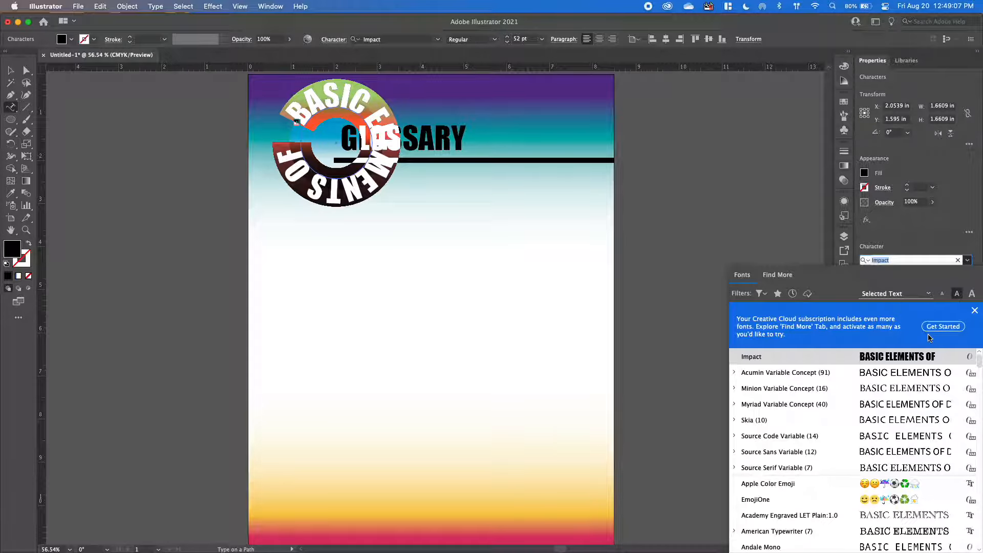
{"action": "type", "text": "TREB"}
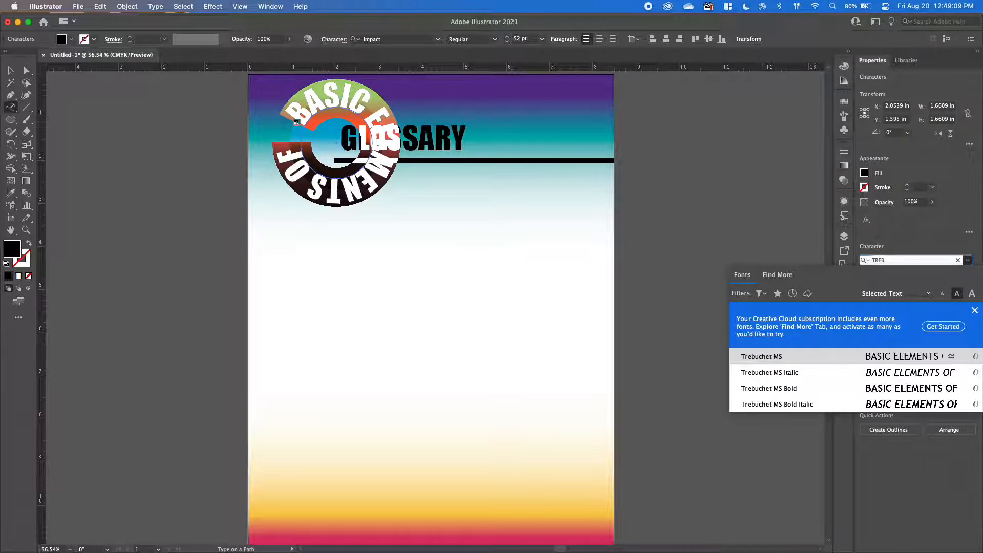
{"action": "left_click", "coordinate": [762, 356]}
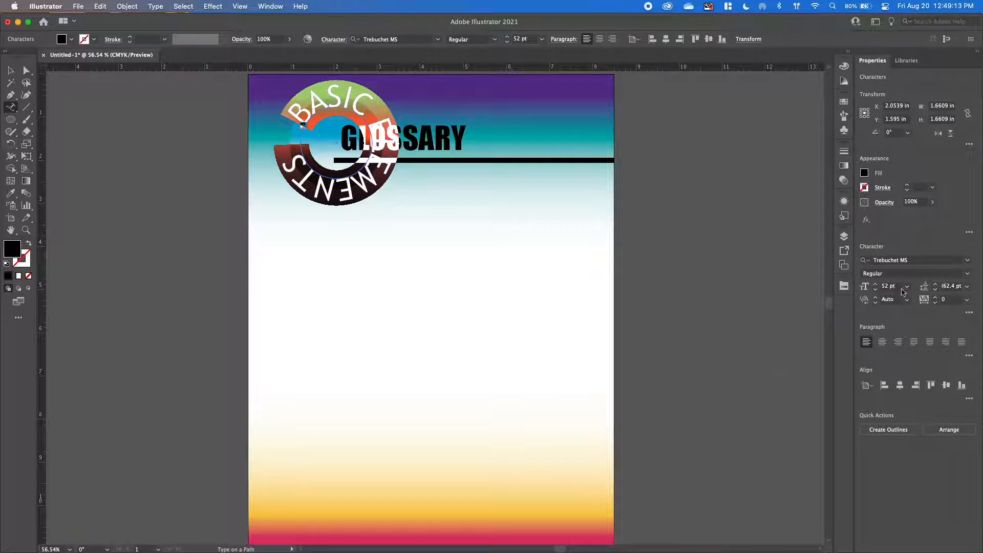
Set the circular text's font size to 18 pt and its tracking to 120.
{"action": "left_click", "coordinate": [908, 287]}
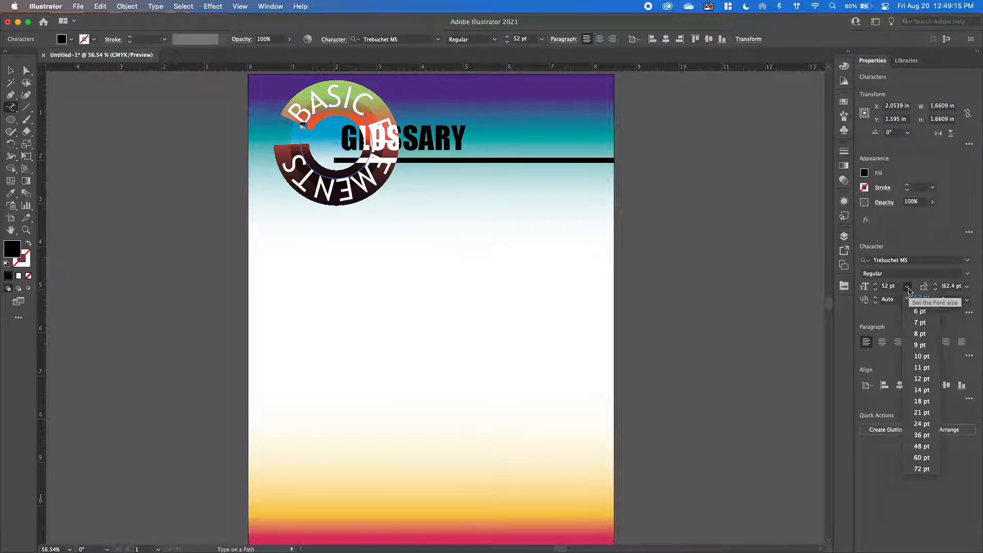
{"action": "left_click", "coordinate": [920, 402]}
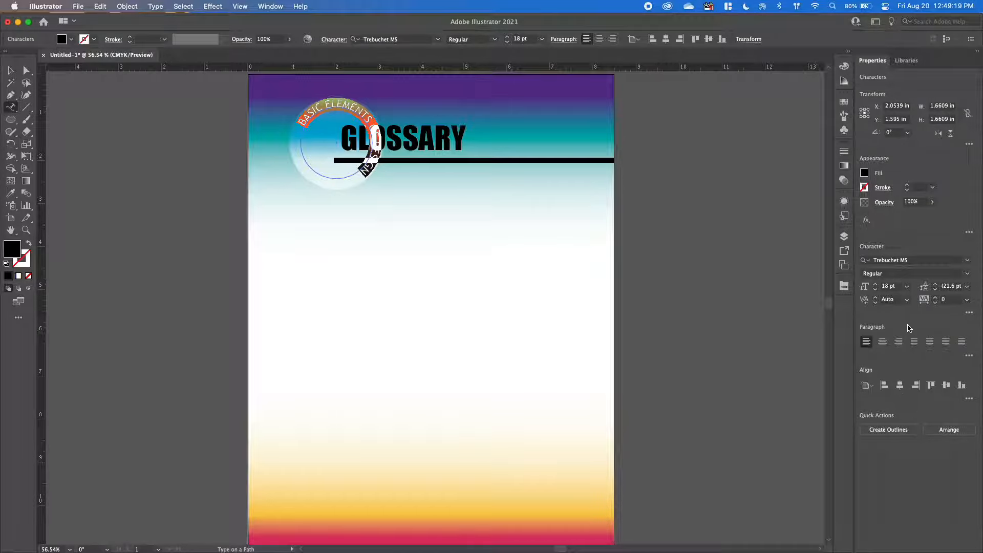
{"action": "left_click", "coordinate": [938, 301]}
{"action": "key", "text": "Return"}
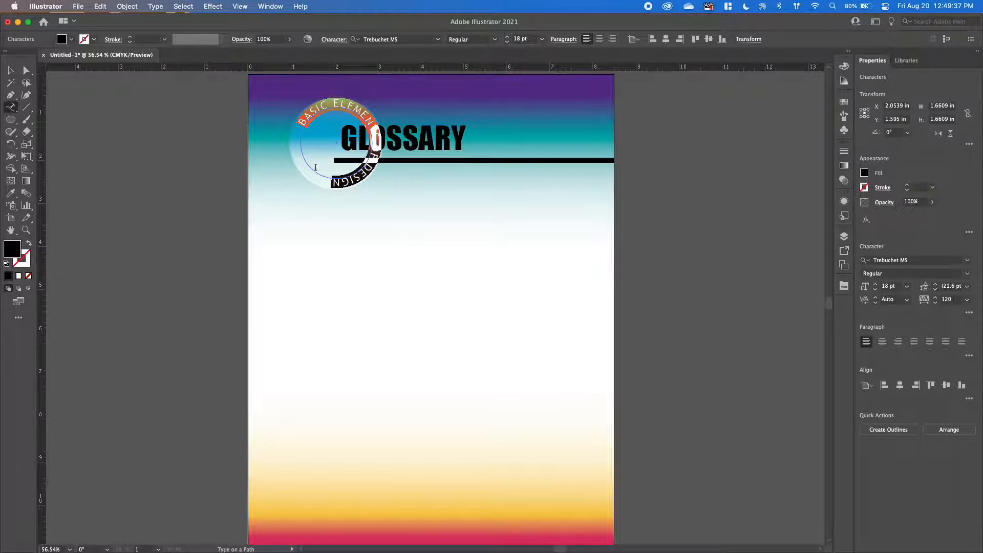
{"action": "left_click", "coordinate": [10, 72]}
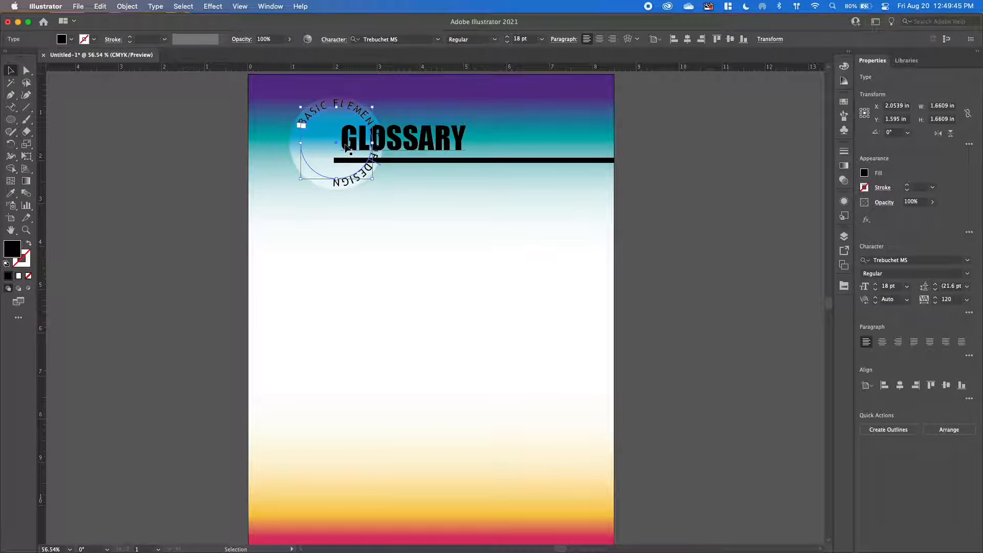
Slide the start of the circular text counter-clockwise along its path to just left of the circle's lowest point.
{"action": "key", "text": "a"}
{"action": "key", "text": "super+equal"}
{"action": "key", "text": "super+equal"}
{"action": "key", "text": "super+equal"}
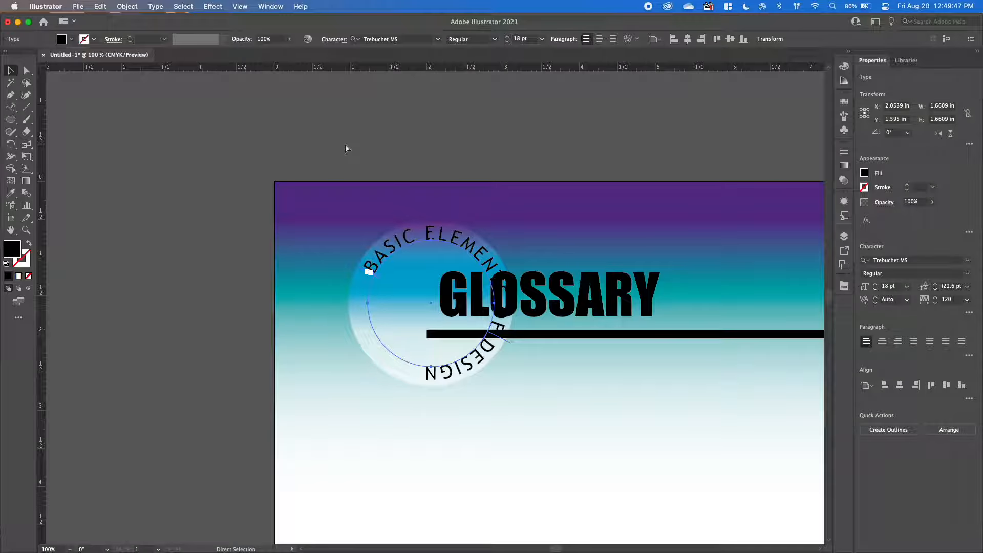
{"action": "left_click", "coordinate": [346, 146], "text": "super"}
{"action": "key", "text": "super+equal"}
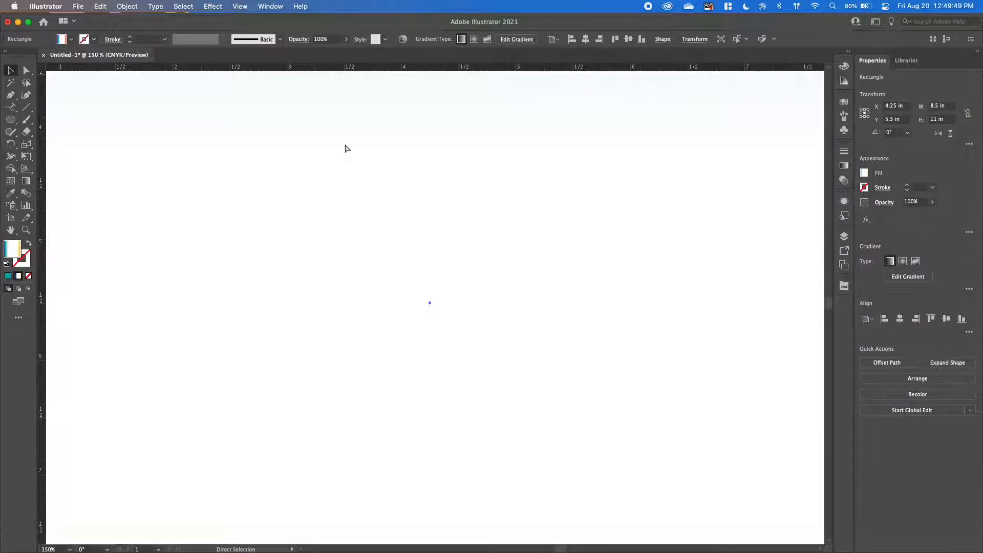
{"action": "key", "text": "super+minus"}
{"action": "key", "text": "super+minus"}
{"action": "key", "text": "super+minus"}
{"action": "scroll", "coordinate": [346, 147], "scroll_direction": "up", "scroll_amount": 4}
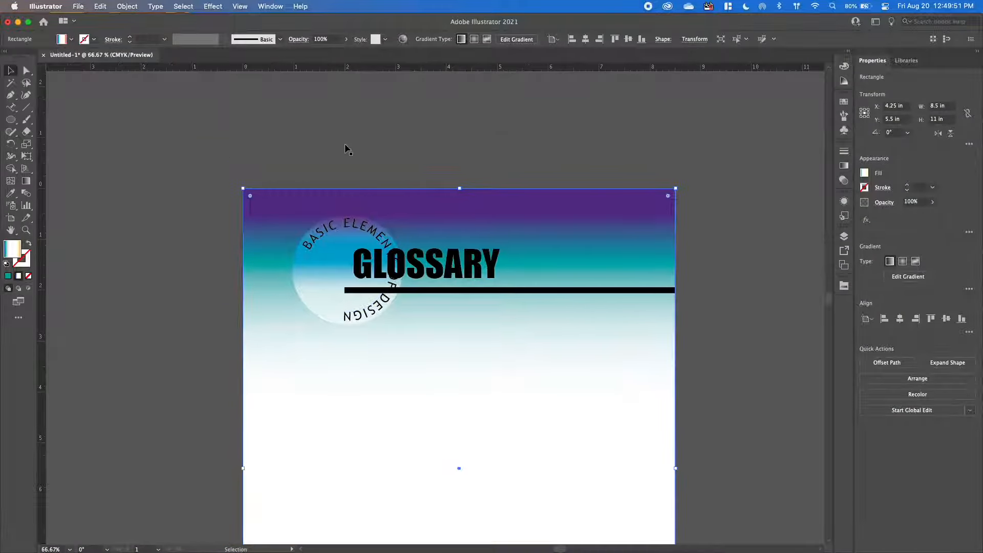
{"action": "key", "text": "super+equal"}
{"action": "scroll", "coordinate": [345, 144], "scroll_direction": "up", "scroll_amount": 10}
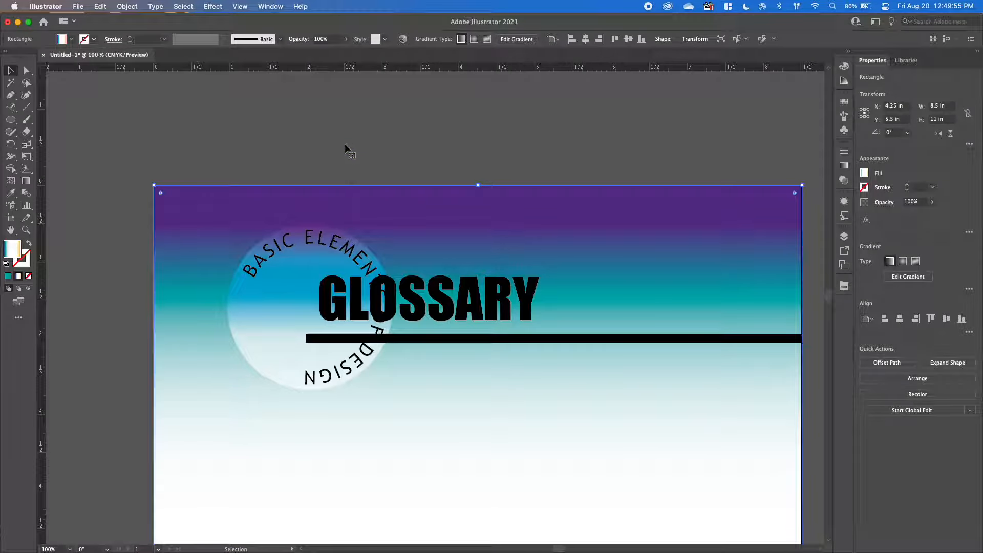
{"action": "left_click", "coordinate": [278, 247]}
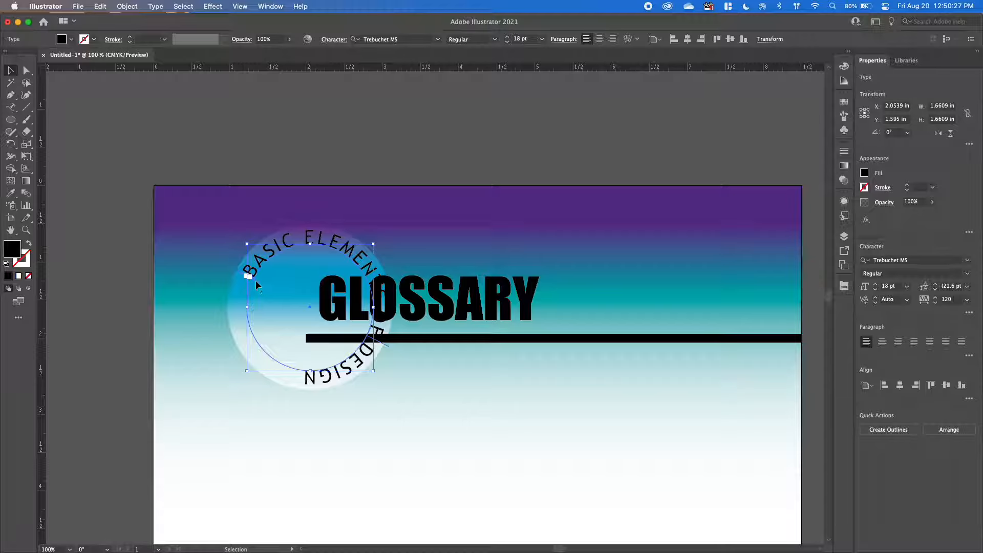
{"action": "left_click_drag", "start_coordinate": [257, 284], "coordinate": [328, 264]}
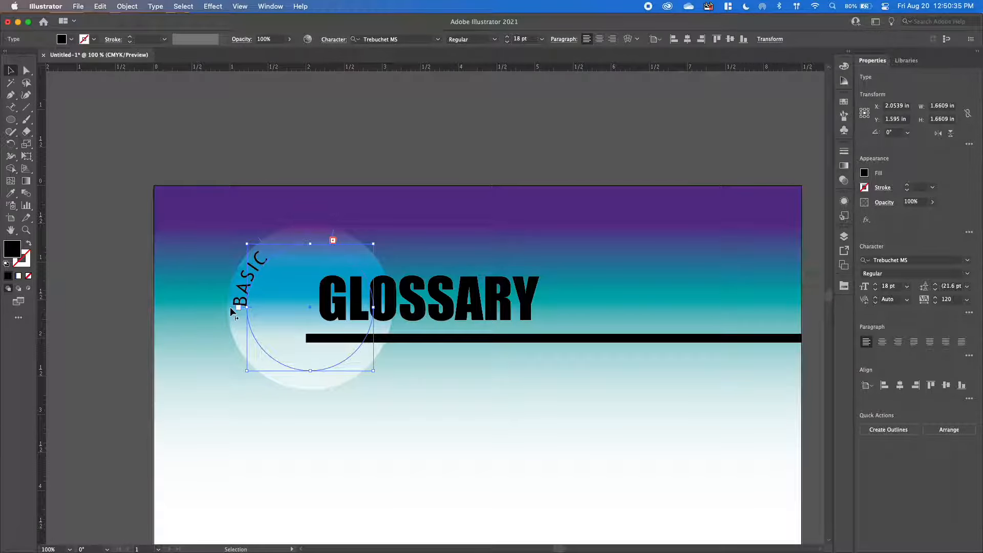
{"action": "left_click_drag", "start_coordinate": [231, 310], "coordinate": [233, 323]}
{"action": "left_click_drag", "start_coordinate": [233, 332], "coordinate": [236, 342]}
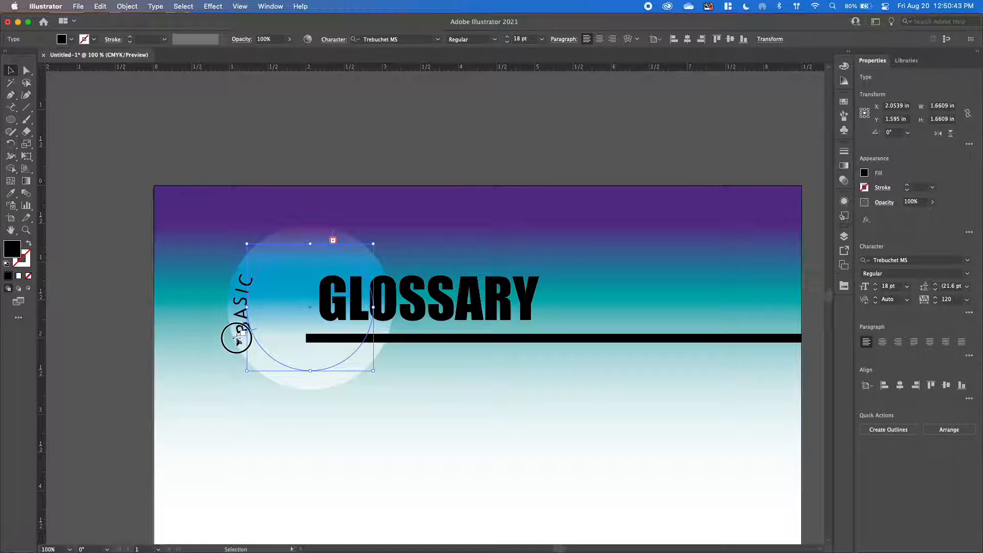
{"action": "left_click_drag", "start_coordinate": [238, 340], "coordinate": [301, 376]}
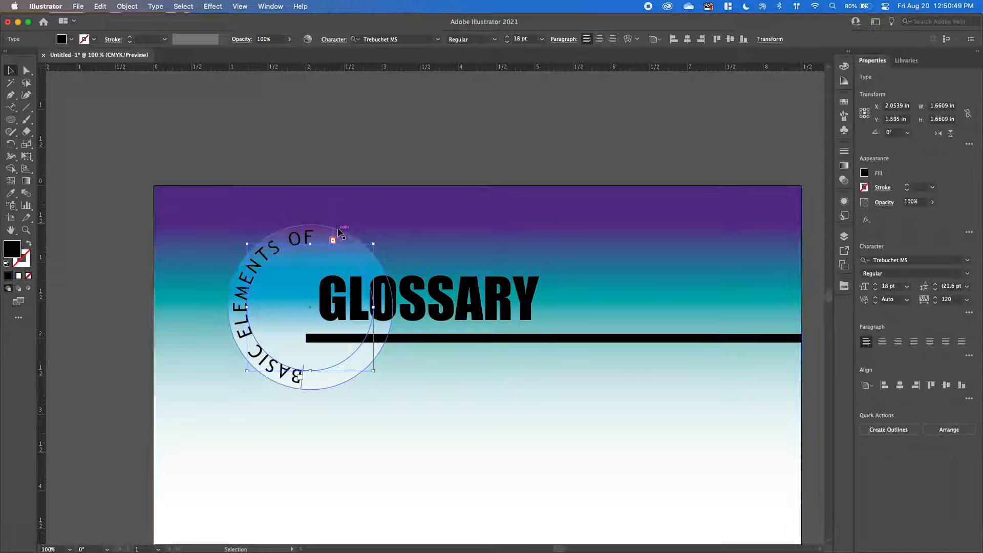
Extend the text's end bracket to the circle's upper right and shift the start bracket slightly right of the lowest point to fit the full title.
{"action": "left_click_drag", "start_coordinate": [333, 237], "coordinate": [376, 276]}
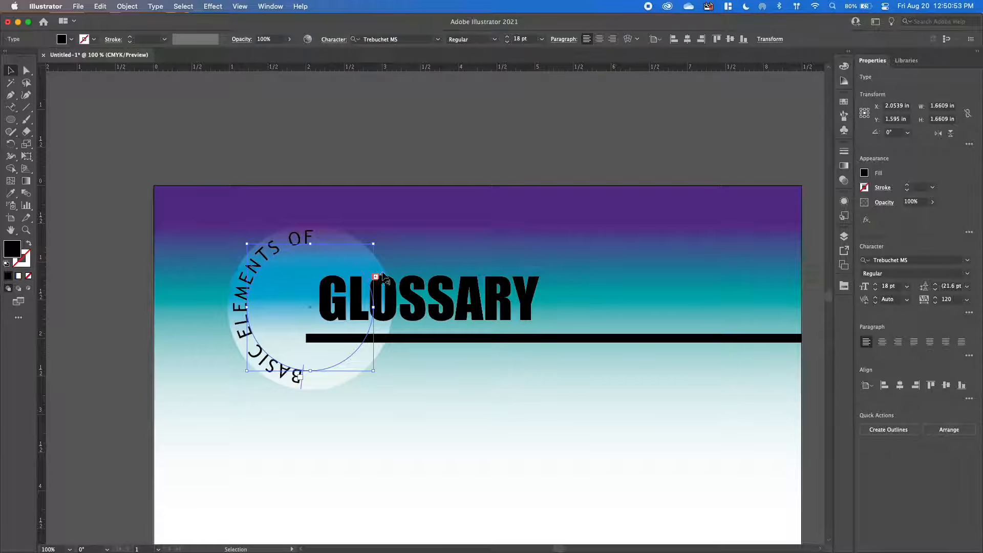
{"action": "left_click_drag", "start_coordinate": [303, 386], "coordinate": [327, 386]}
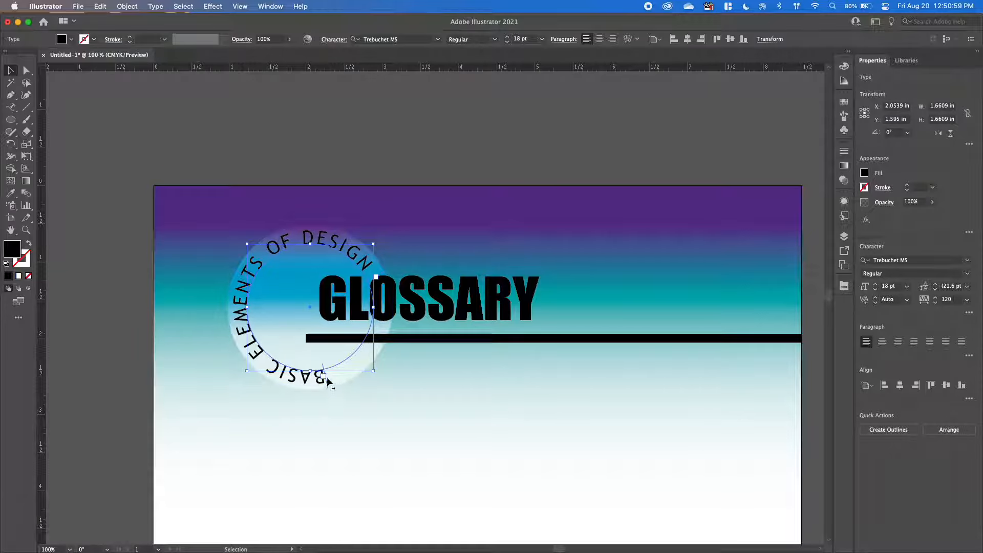
{"action": "left_click", "coordinate": [397, 405]}
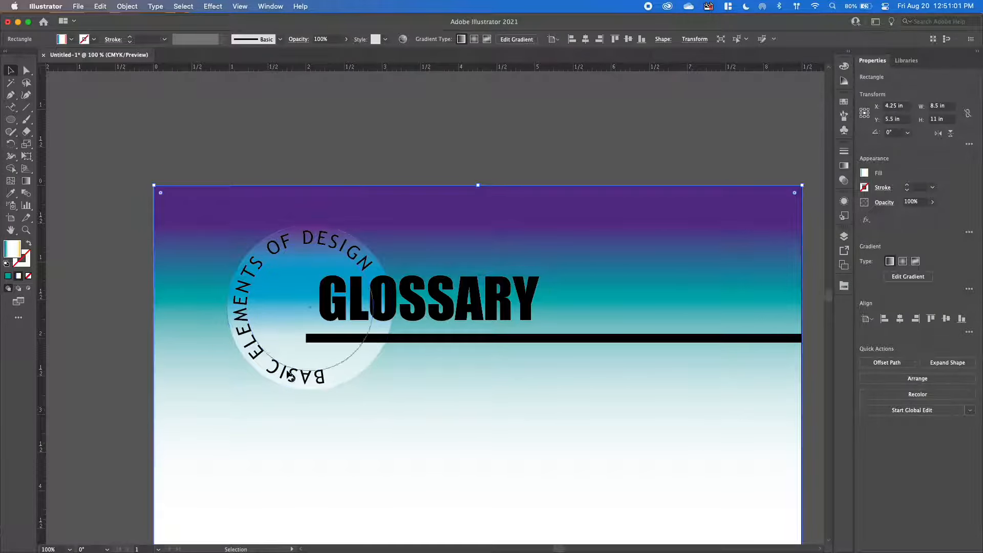
{"action": "left_click", "coordinate": [362, 264]}
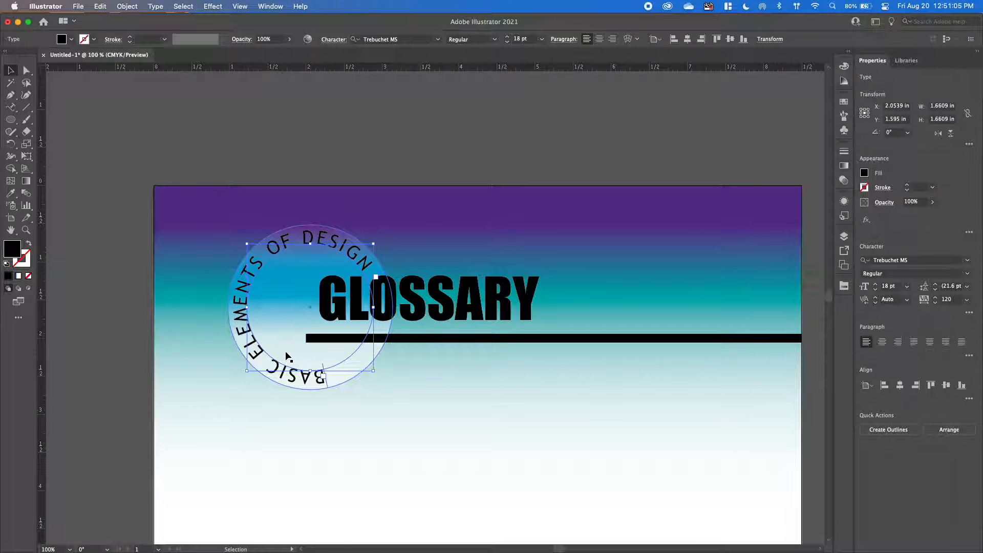
Open the Type on a Path options for the circular text and turn on the preview.
{"action": "left_click_drag", "start_coordinate": [287, 356], "coordinate": [270, 377]}
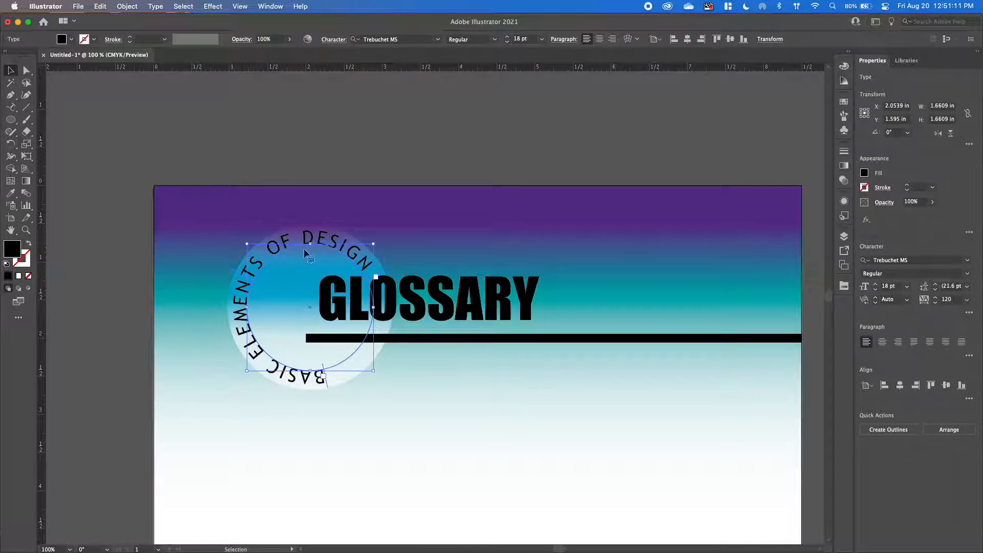
{"action": "left_click", "coordinate": [159, 6]}
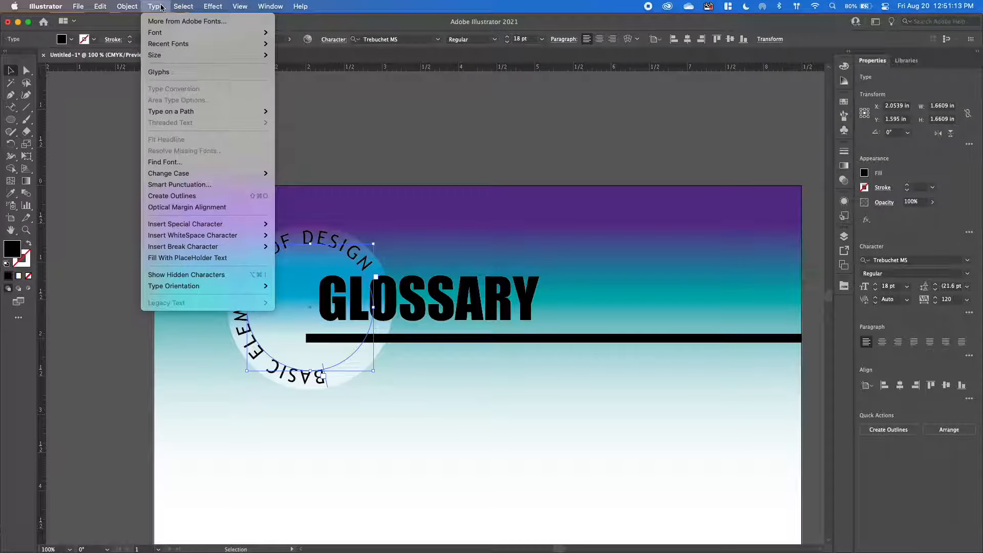
{"action": "mouse_move", "coordinate": [195, 111]}
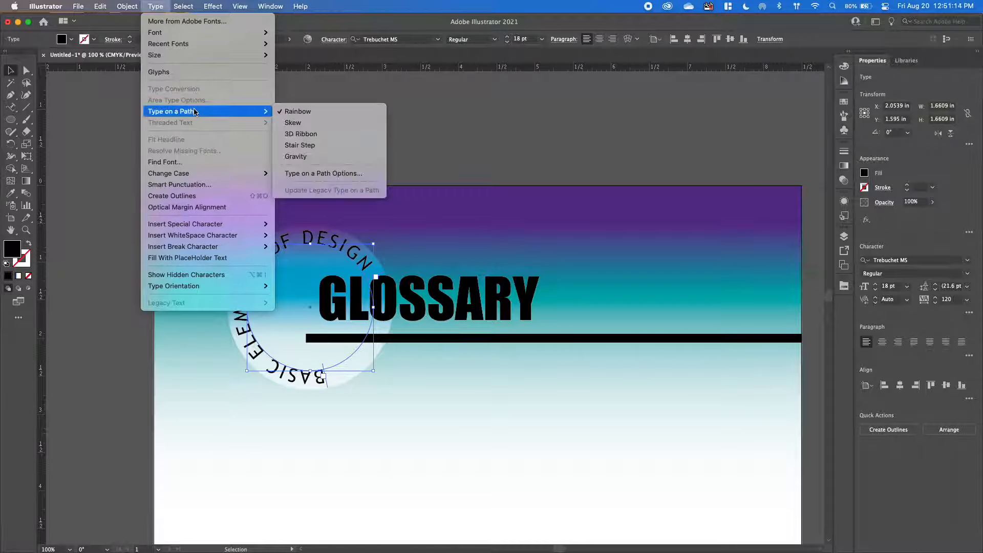
{"action": "left_click", "coordinate": [317, 174]}
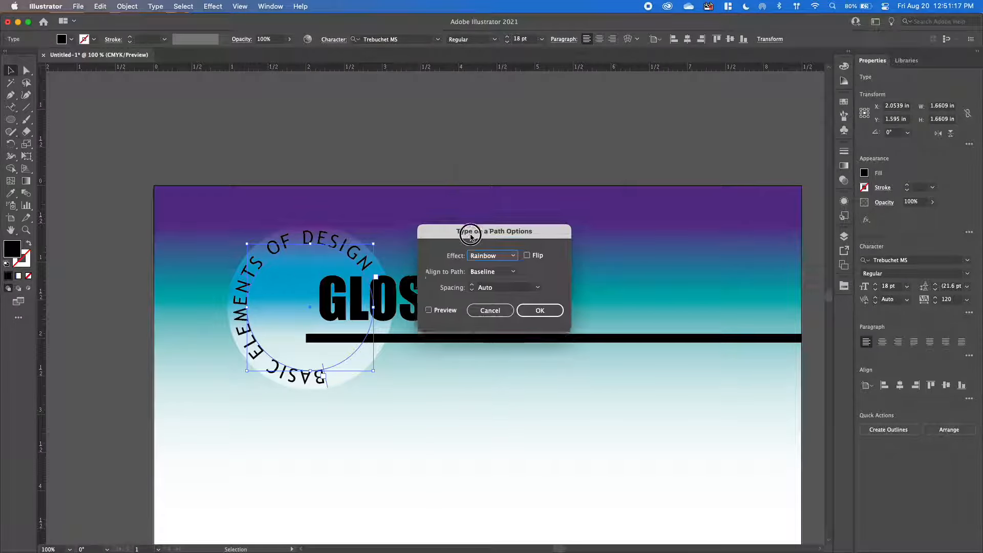
{"action": "left_click_drag", "start_coordinate": [466, 234], "coordinate": [502, 153]}
{"action": "left_click", "coordinate": [460, 227]}
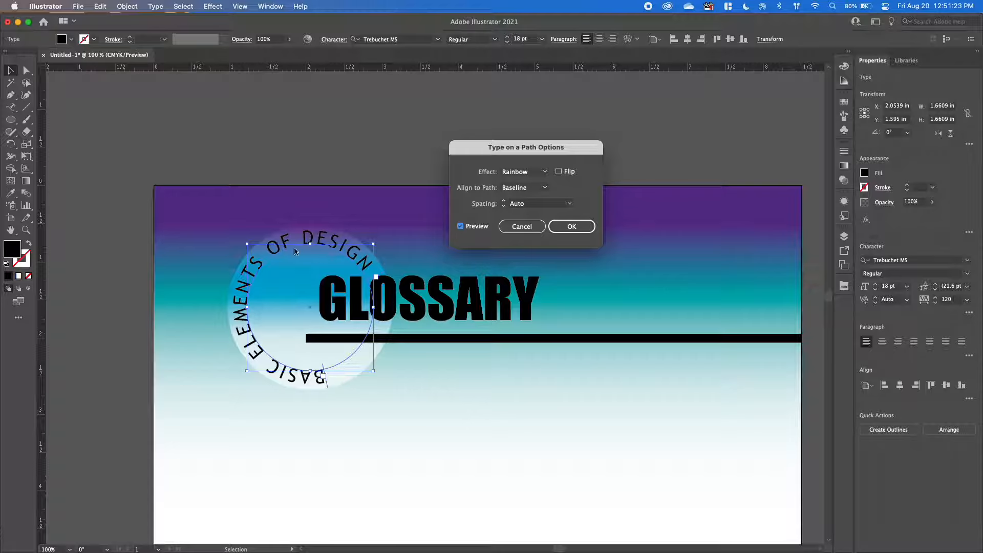
Try flipping the circular text to the inside of its path, and turn Flip off again.
{"action": "left_click", "coordinate": [559, 172]}
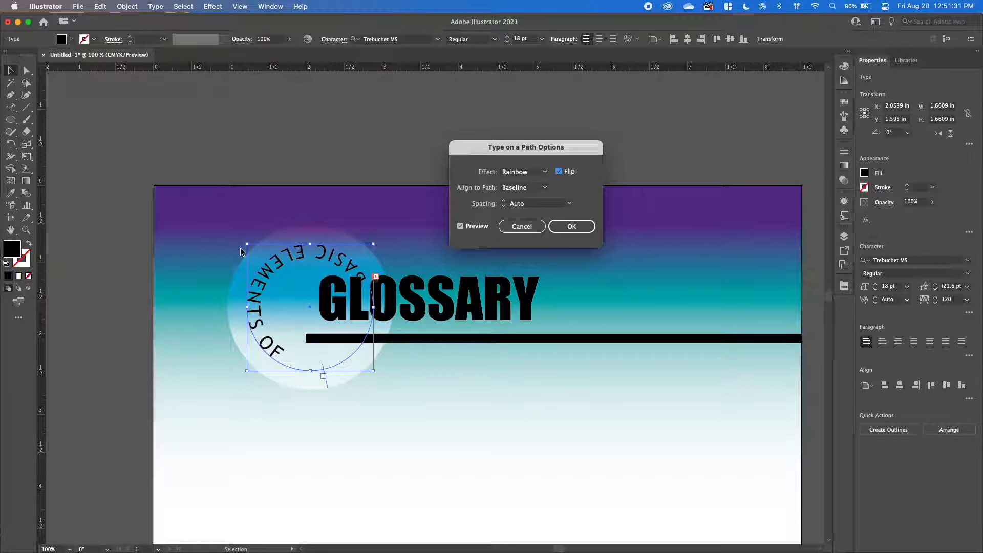
{"action": "left_click", "coordinate": [544, 188]}
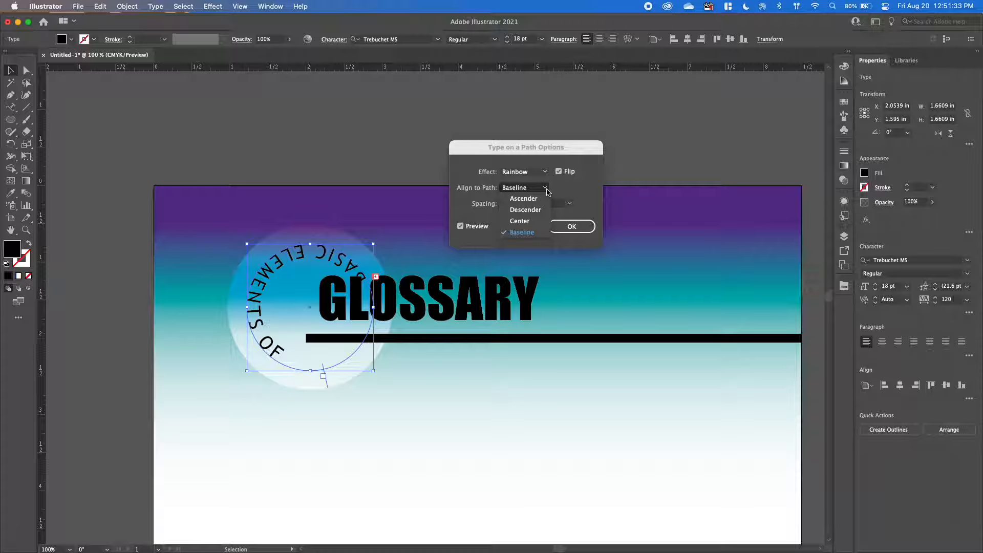
{"action": "left_click", "coordinate": [547, 192]}
{"action": "left_click", "coordinate": [559, 172]}
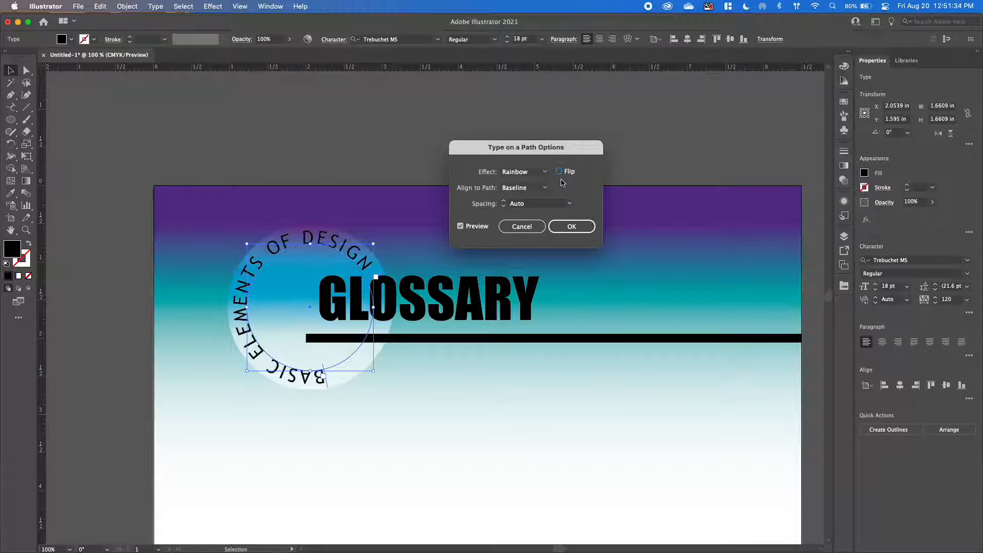
Align the circular text to the Center of its path and slide its start bracket further right along the lower arc to fit the full title.
{"action": "left_click", "coordinate": [523, 189]}
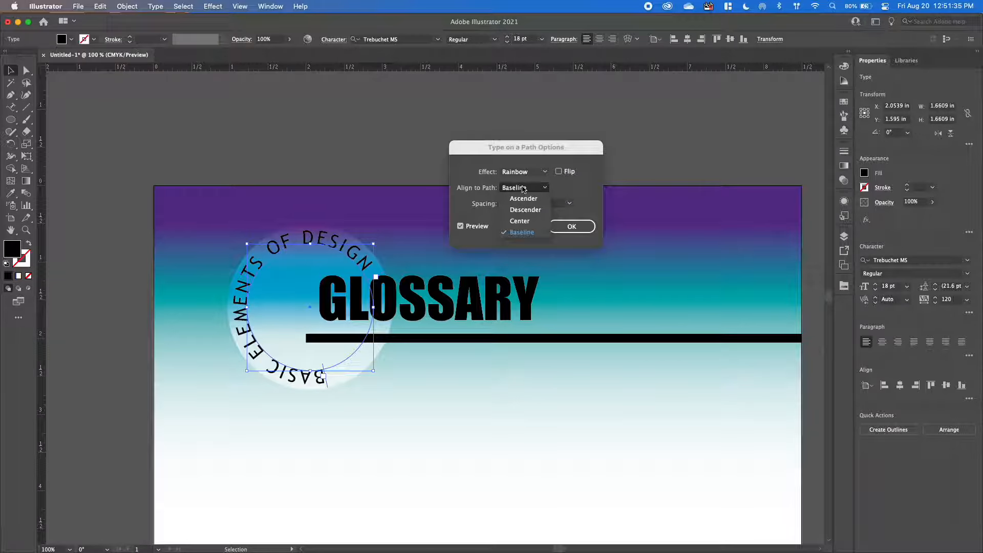
{"action": "left_click", "coordinate": [523, 210]}
{"action": "left_click", "coordinate": [525, 191]}
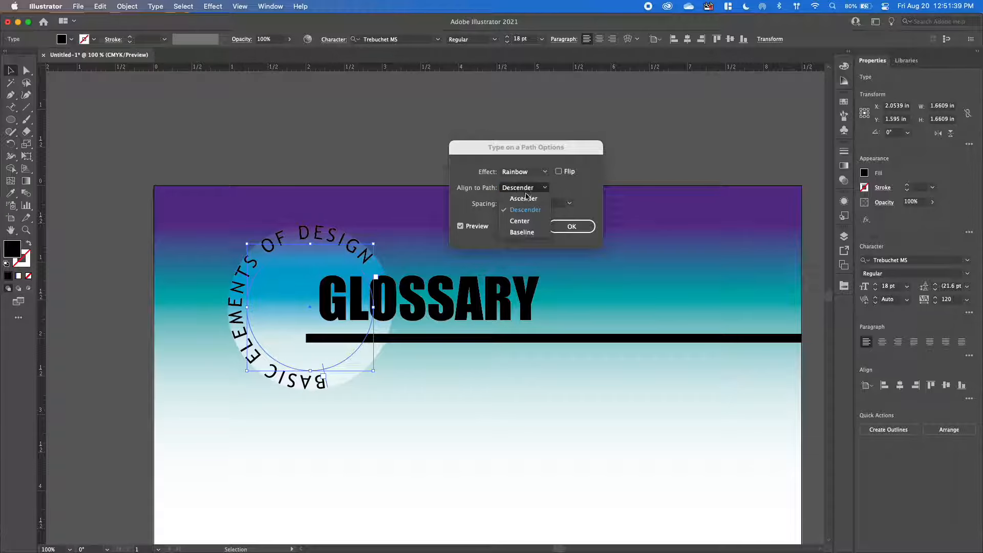
{"action": "left_click", "coordinate": [523, 223]}
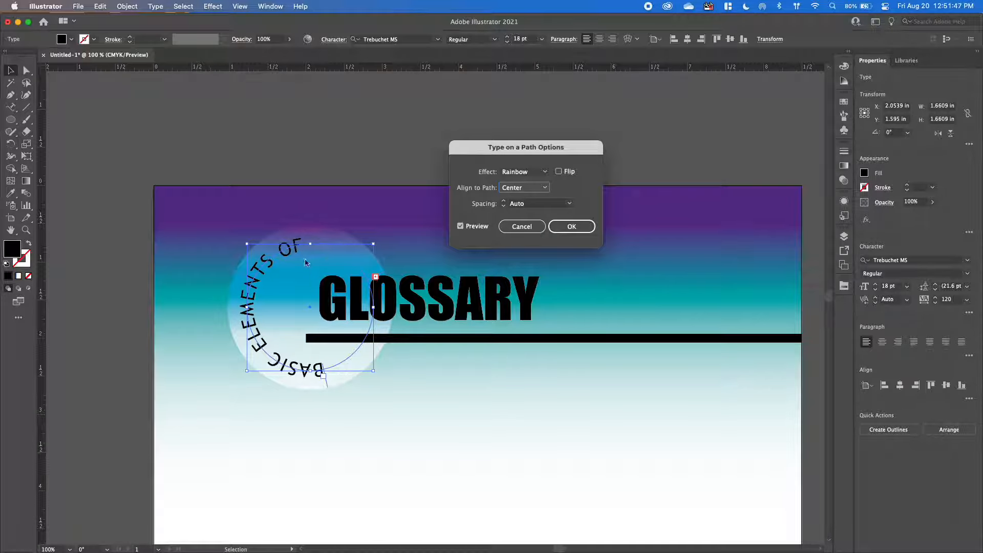
{"action": "left_click", "coordinate": [571, 227]}
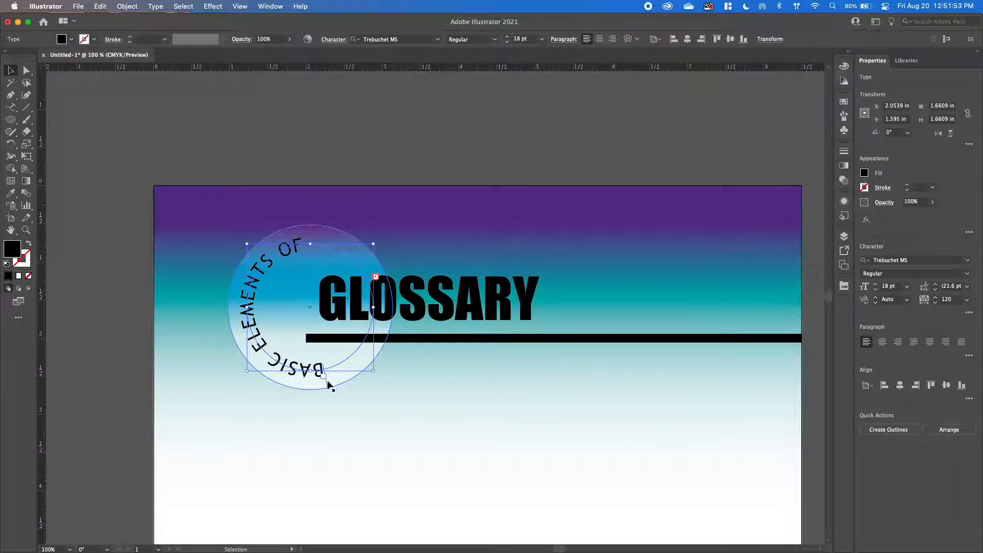
{"action": "left_click_drag", "start_coordinate": [328, 385], "coordinate": [343, 376]}
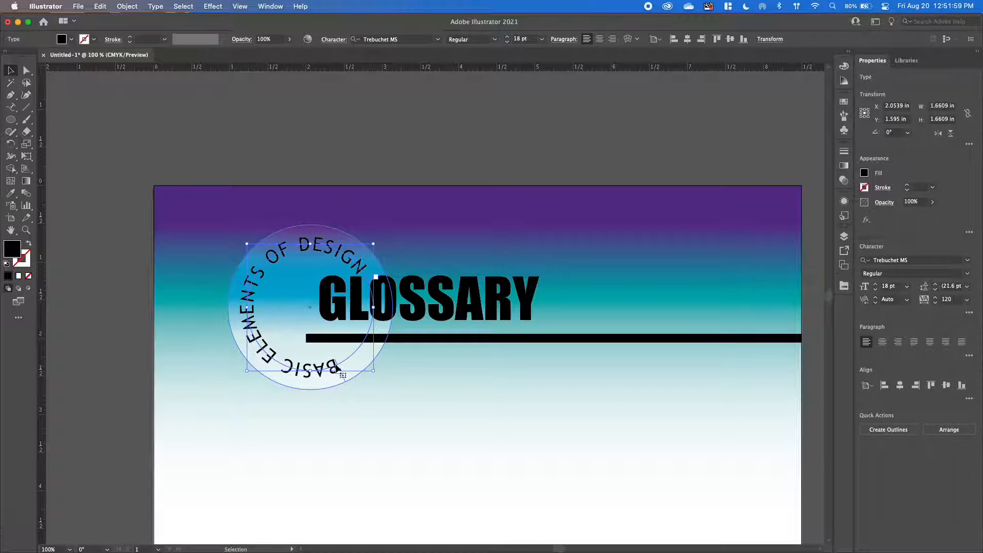
Set the tracking of all the circular text to 91 and deselect it.
{"action": "double_click", "coordinate": [282, 367]}
{"action": "left_click", "coordinate": [290, 368]}
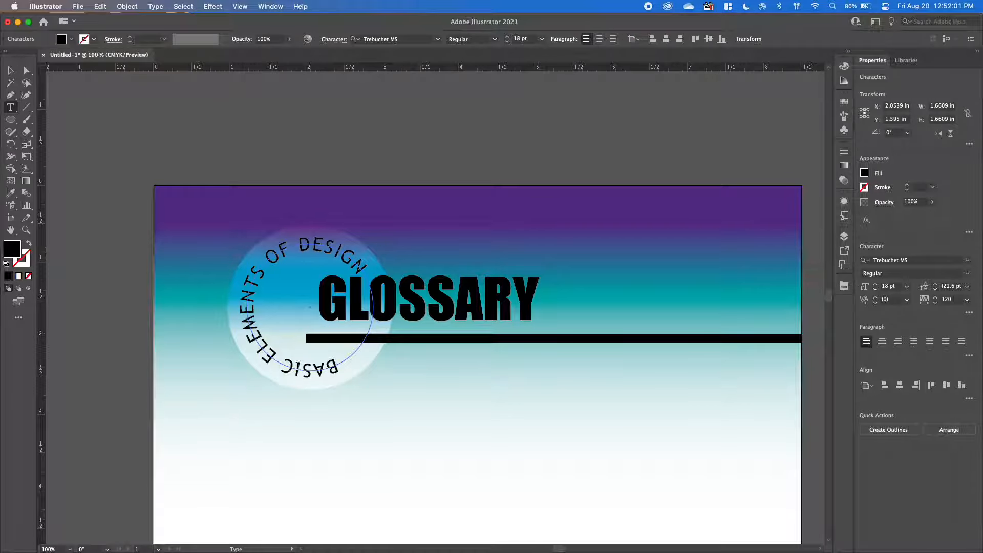
{"action": "mouse_move", "coordinate": [339, 366]}
{"action": "left_mouse_down"}
{"action": "mouse_move", "coordinate": [262, 338]}
{"action": "mouse_move", "coordinate": [291, 362]}
{"action": "mouse_move", "coordinate": [336, 371]}
{"action": "left_mouse_up"}
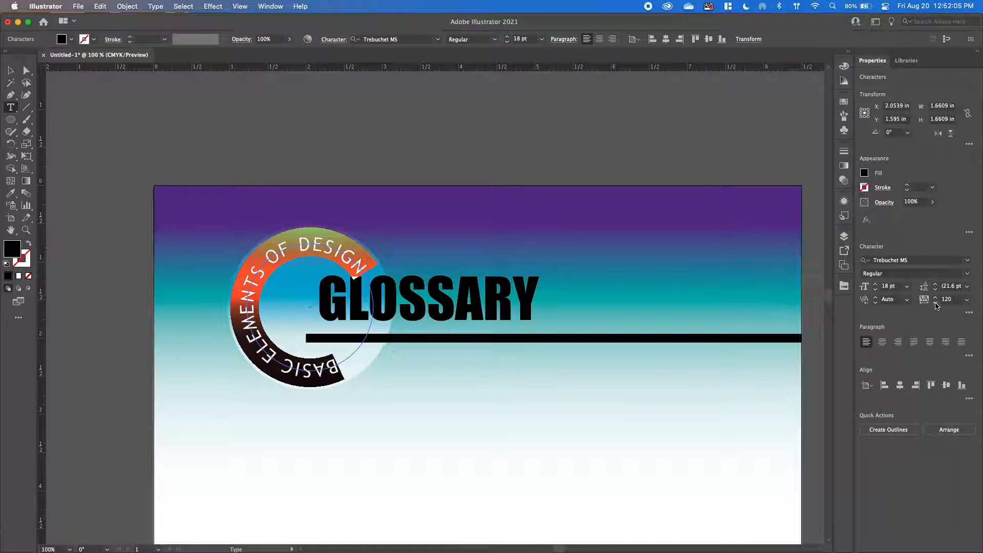
{"action": "left_click", "coordinate": [936, 302]}
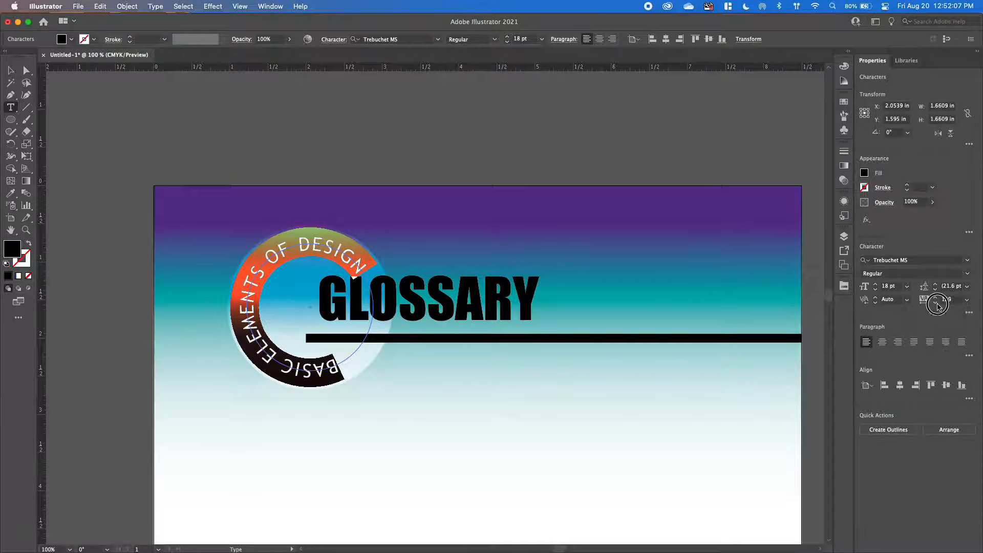
{"action": "left_click", "coordinate": [936, 302]}
{"action": "left_click", "coordinate": [935, 302]}
{"action": "left_click", "coordinate": [935, 303]}
{"action": "left_click", "coordinate": [935, 297]}
{"action": "left_click", "coordinate": [935, 297]}
{"action": "left_click", "coordinate": [936, 297]}
{"action": "left_click", "coordinate": [935, 297]}
{"action": "left_click", "coordinate": [936, 297]}
{"action": "key", "text": "Escape"}
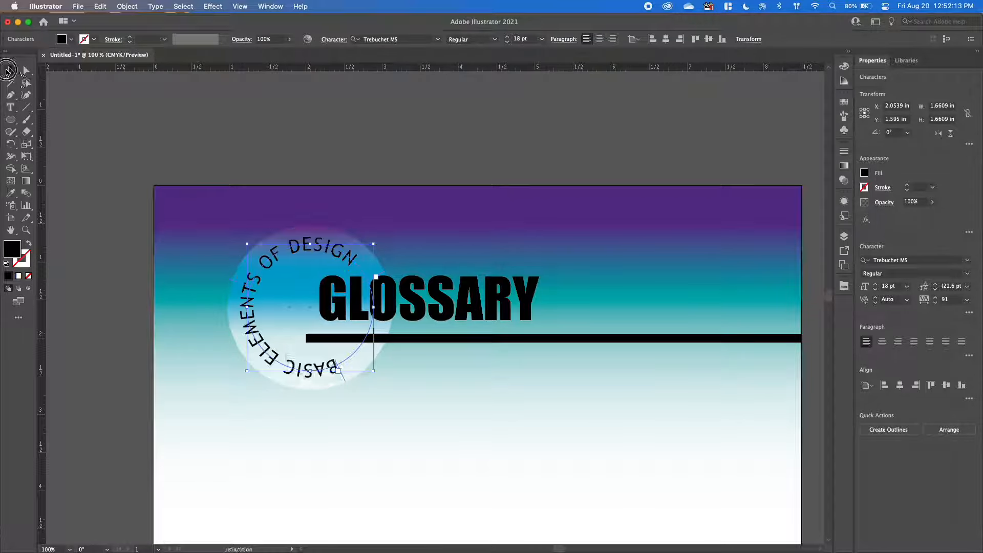
{"action": "left_click", "coordinate": [299, 149]}
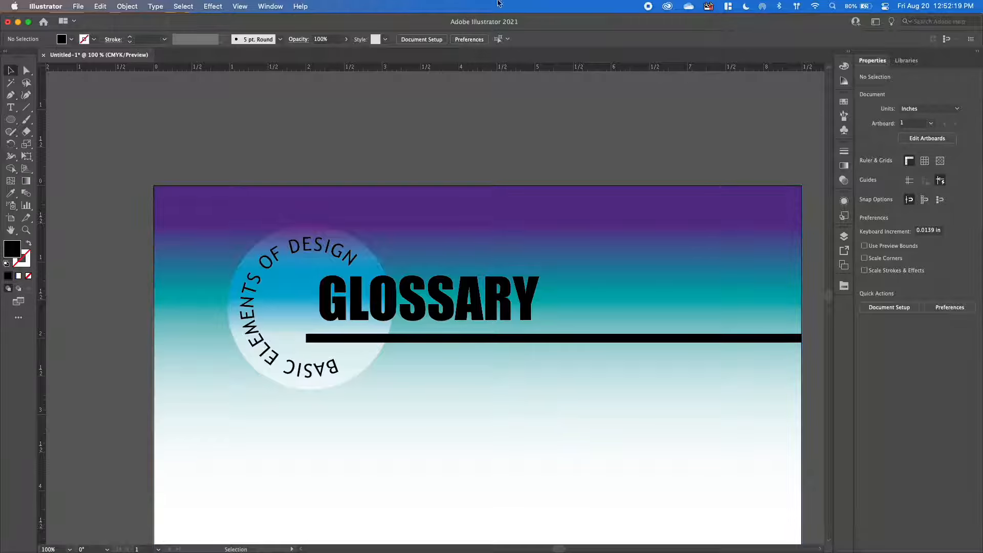
Duplicate the GLOSSARY heading into the white area below the underline and replace the copy's text with COLOR.
{"action": "left_click", "coordinate": [240, 7]}
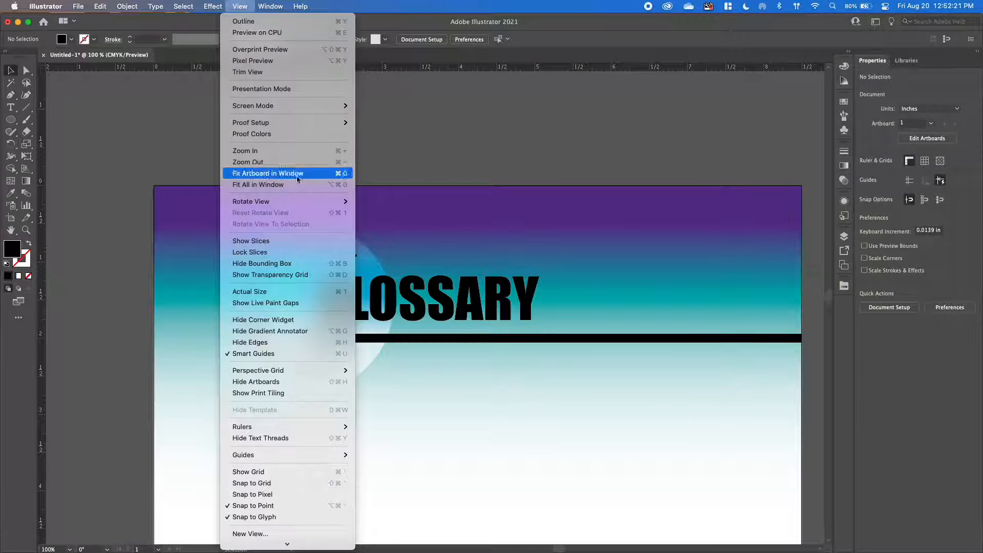
{"action": "left_click", "coordinate": [272, 174]}
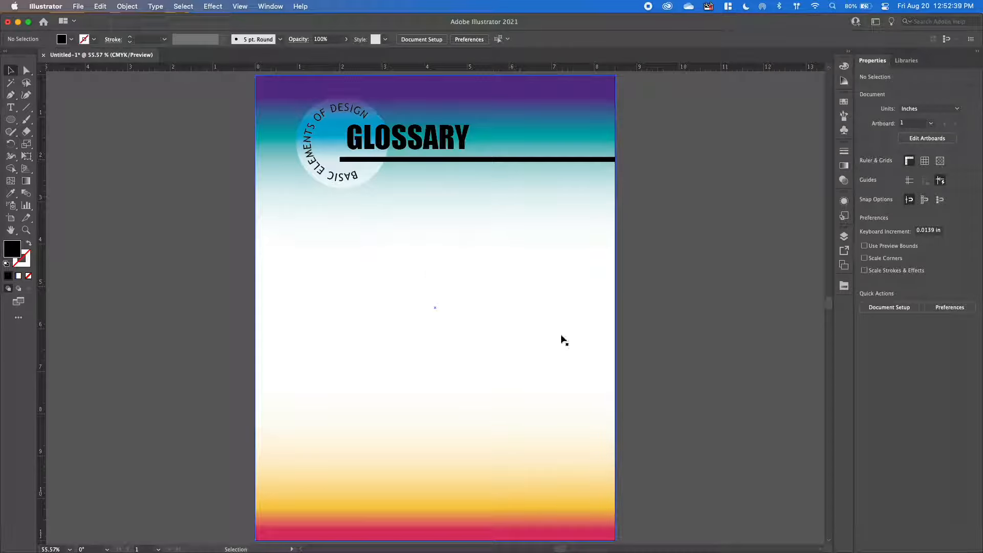
{"action": "left_click", "coordinate": [422, 145]}
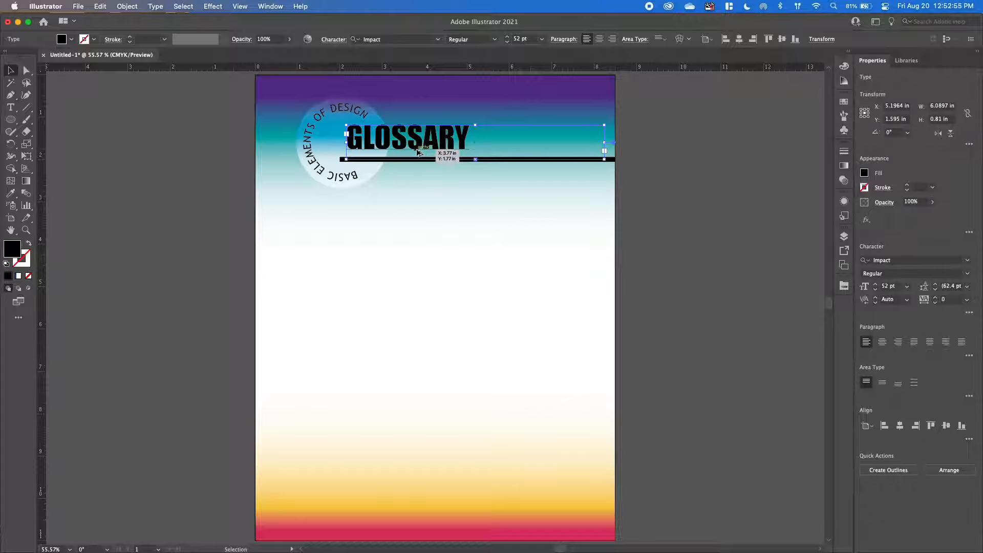
{"action": "left_click_drag", "start_coordinate": [418, 150], "coordinate": [362, 249]}
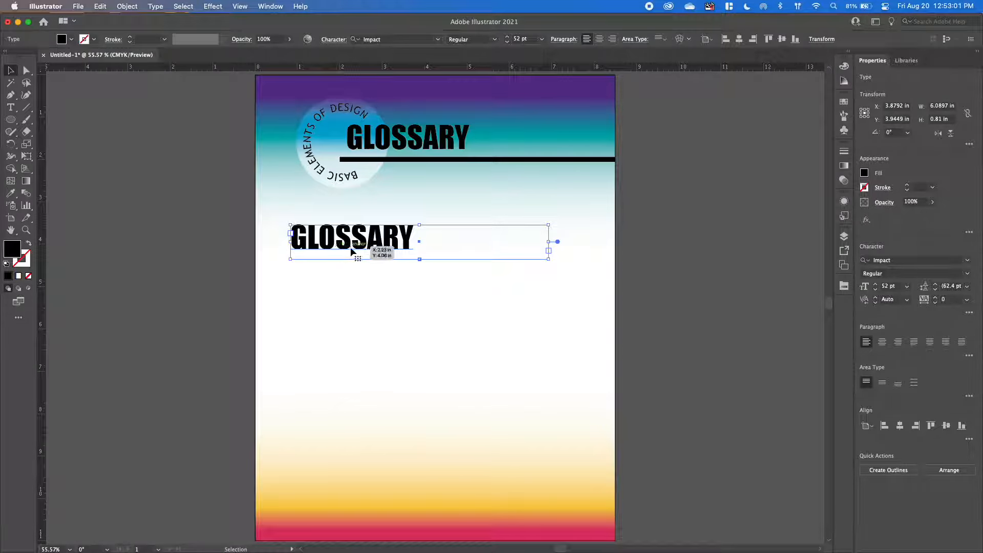
{"action": "double_click", "coordinate": [362, 240]}
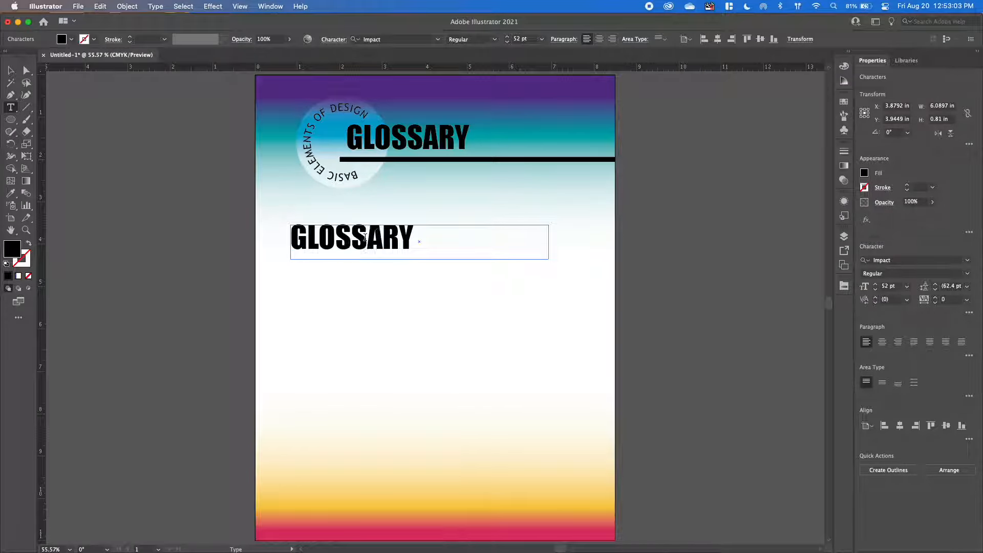
{"action": "key", "text": "super+a"}
{"action": "key", "text": "BackSpace"}
{"action": "type", "text": "COLOR"}
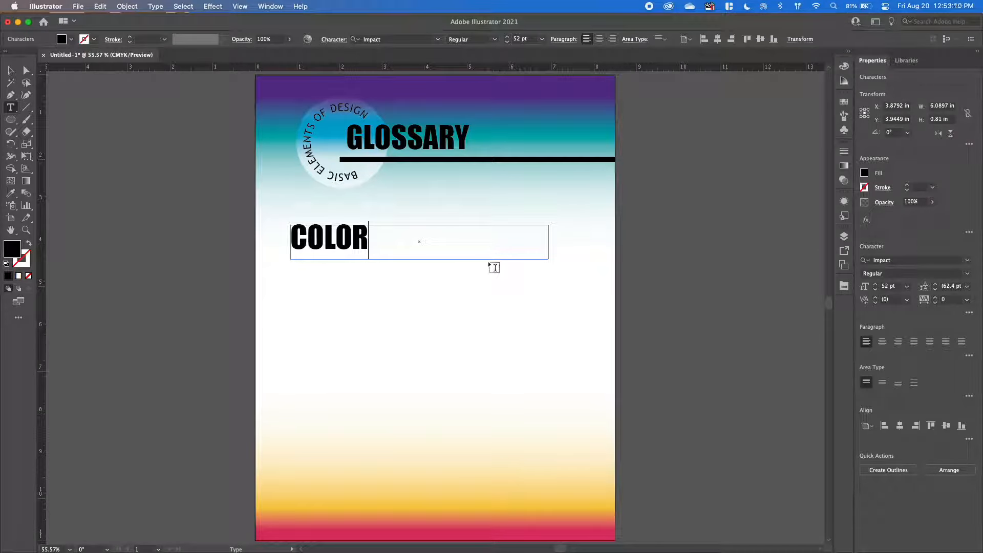
Set the COLOR text's size to 100 pt and move it slightly up and closer to the artboard's left margin.
{"action": "key", "text": "super+a"}
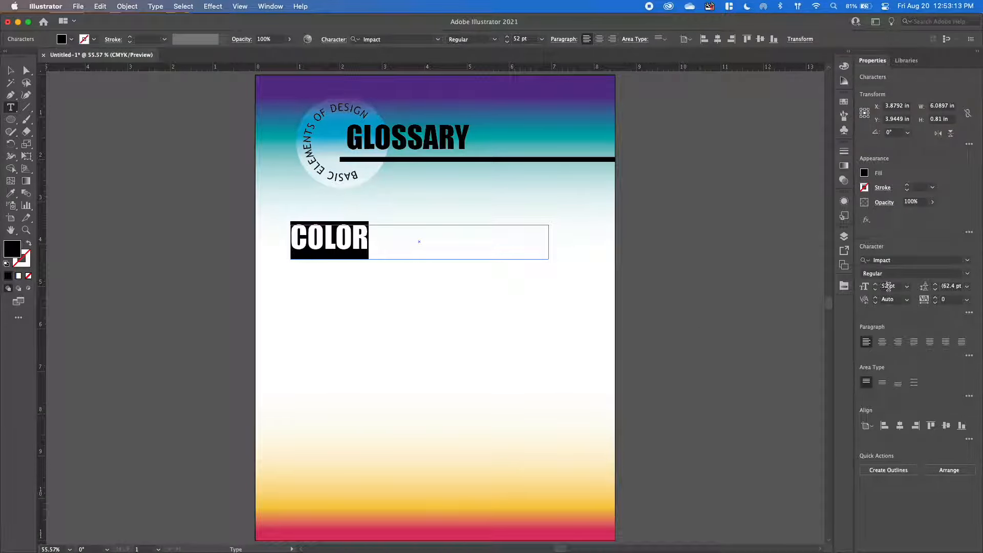
{"action": "left_click", "coordinate": [889, 286]}
{"action": "type", "text": "100"}
{"action": "key", "text": "Return"}
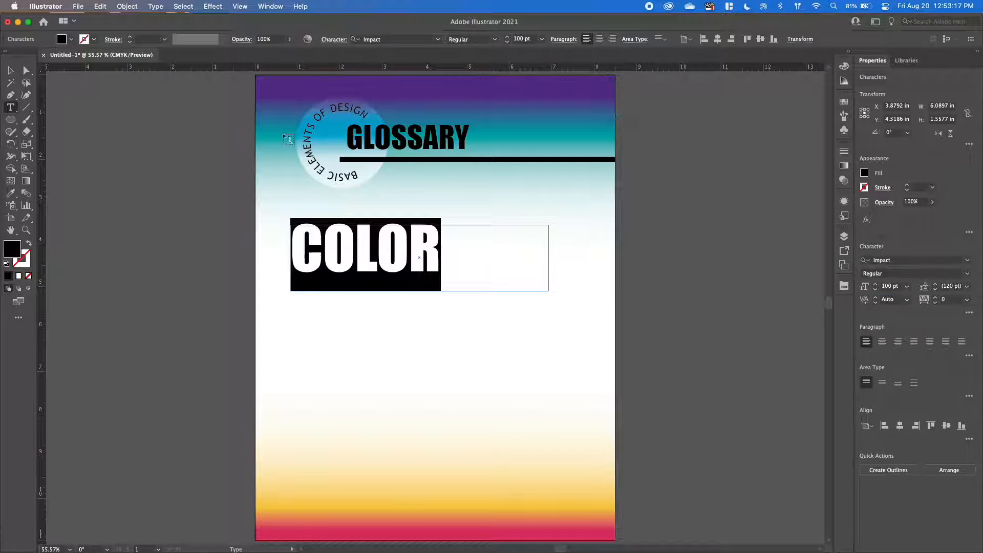
{"action": "left_click", "coordinate": [12, 75]}
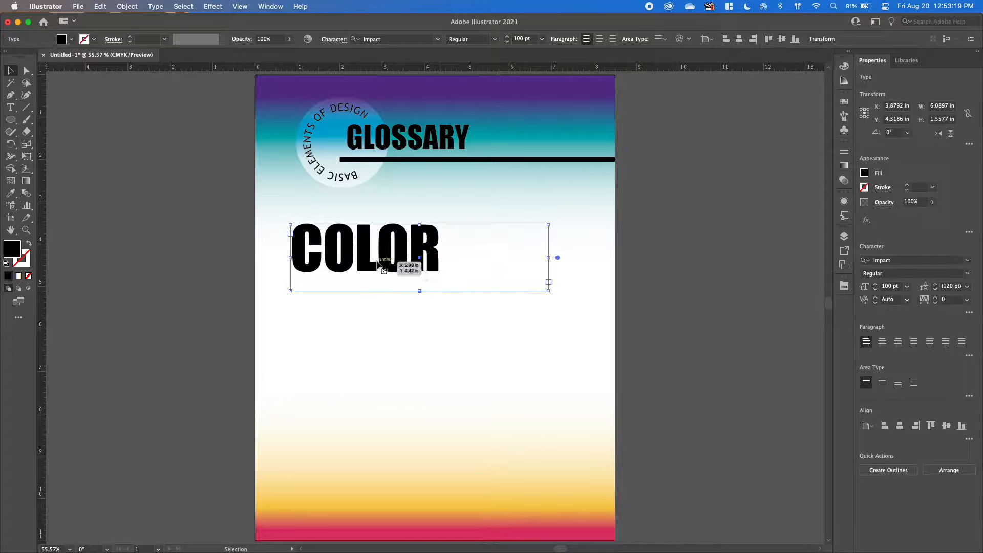
{"action": "left_click_drag", "start_coordinate": [365, 262], "coordinate": [352, 254]}
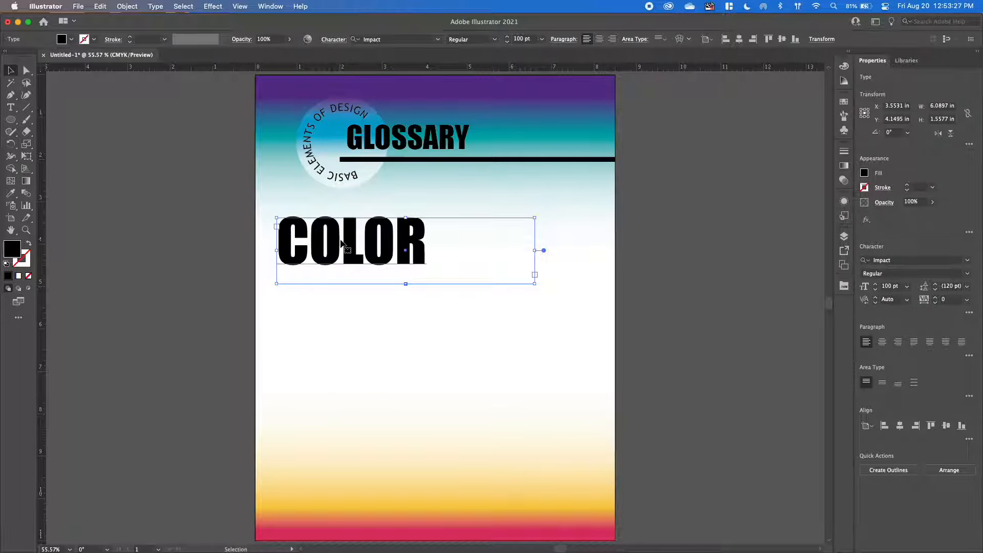
Place three copies of COLOR down the page in a staggered layout, with the second and fourth words indented to the right.
{"action": "left_click_drag", "start_coordinate": [351, 250], "coordinate": [521, 486]}
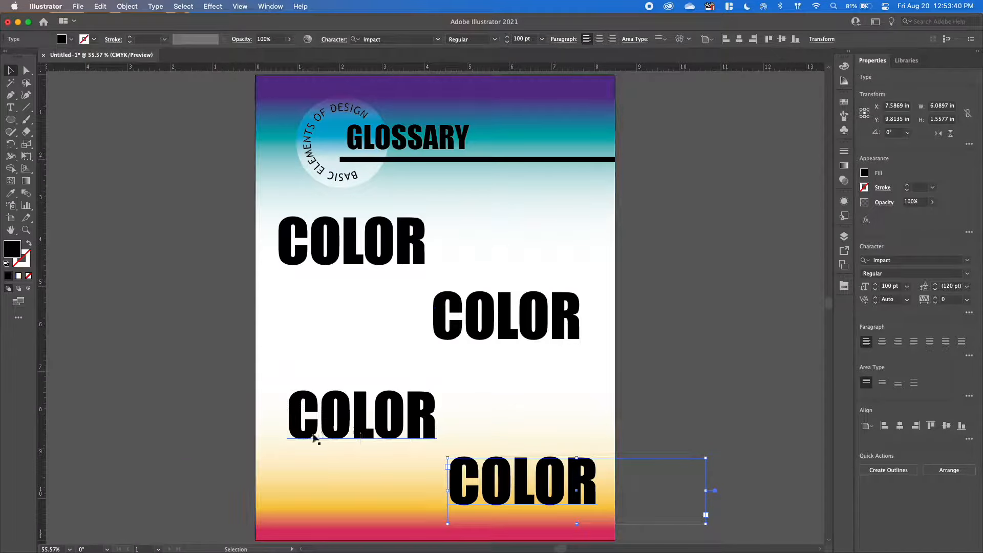
{"action": "left_click_drag", "start_coordinate": [469, 489], "coordinate": [446, 488]}
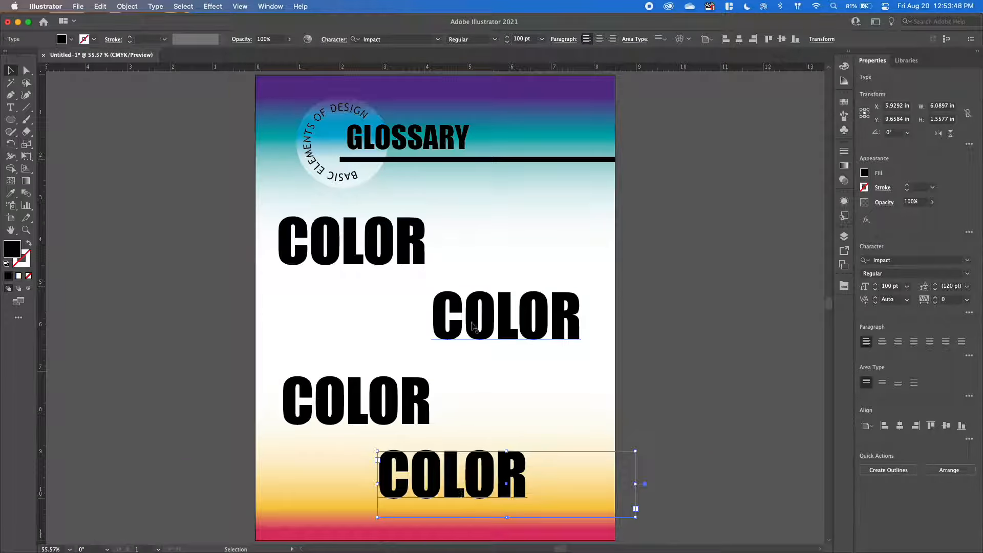
{"action": "left_click", "coordinate": [488, 330]}
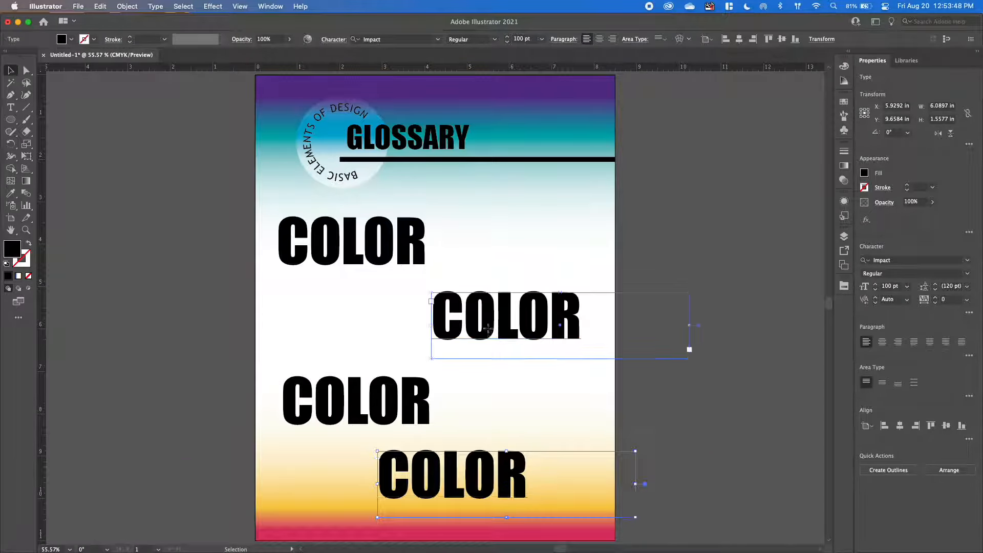
{"action": "left_click_drag", "start_coordinate": [508, 331], "coordinate": [449, 328]}
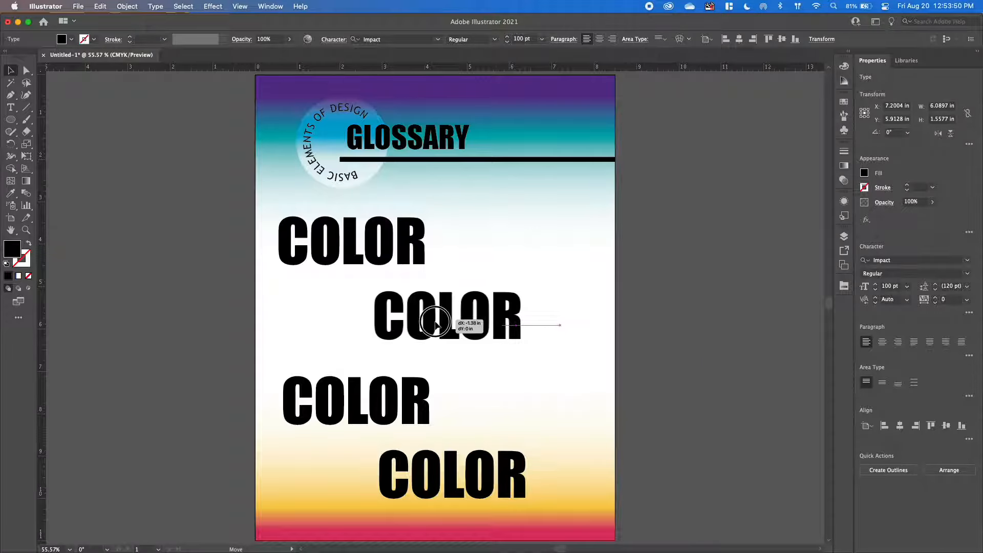
Right-align the text of the second and fourth COLOR words and shift both back inside the artboard's right margin.
{"action": "left_click", "coordinate": [527, 489], "text": "shift"}
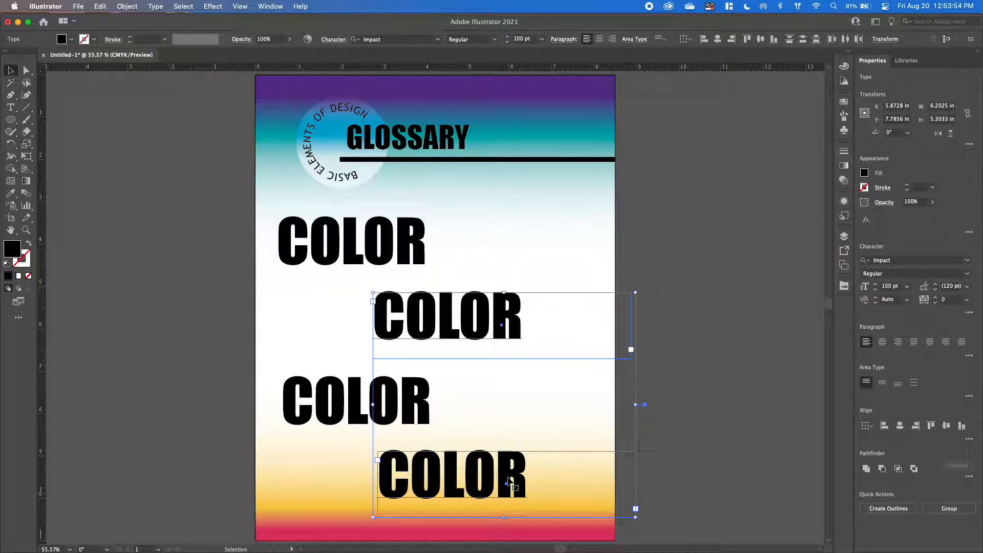
{"action": "left_click", "coordinate": [512, 315]}
{"action": "left_click", "coordinate": [795, 351]}
{"action": "left_click", "coordinate": [481, 315]}
{"action": "left_click", "coordinate": [507, 474], "text": "shift"}
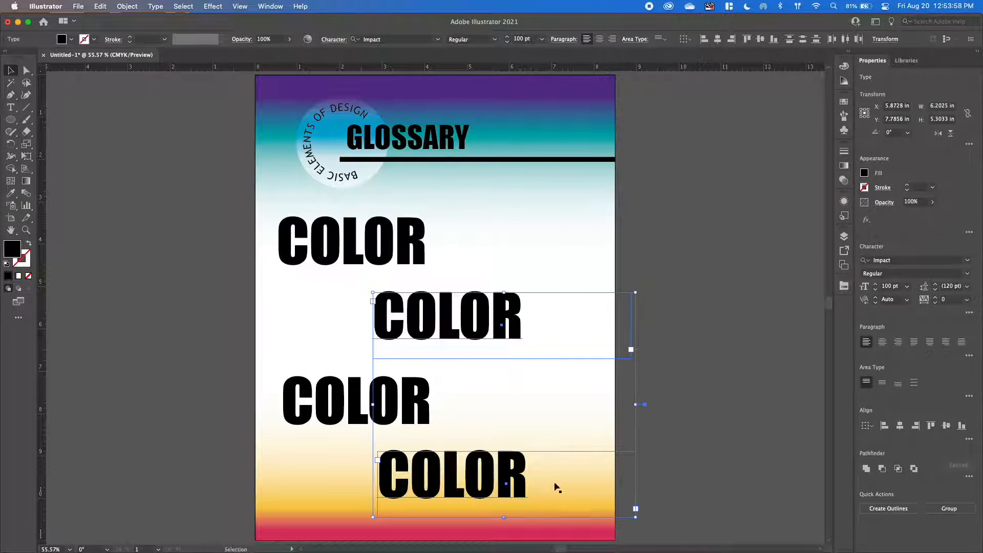
{"action": "left_click", "coordinate": [898, 343]}
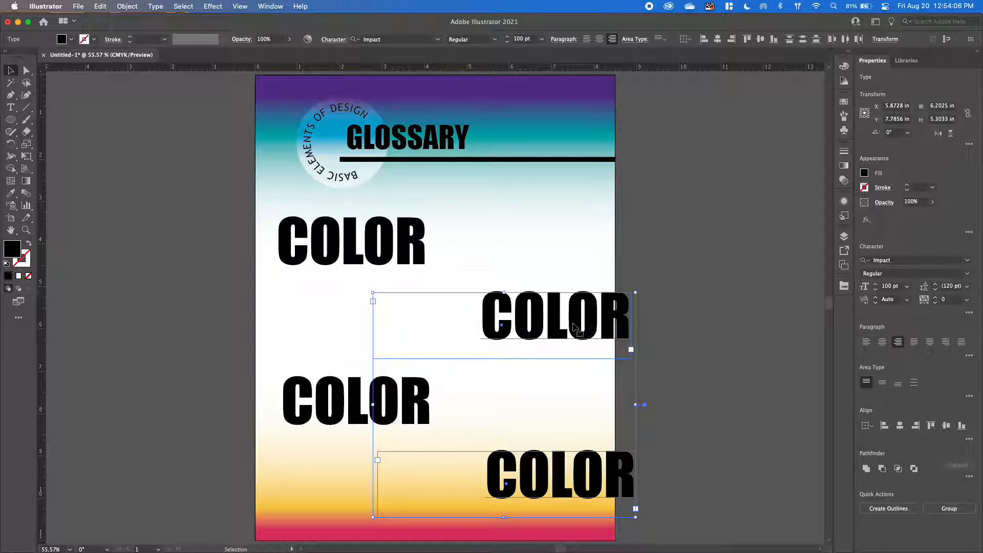
{"action": "left_click_drag", "start_coordinate": [556, 326], "coordinate": [516, 316]}
{"action": "left_click", "coordinate": [668, 329]}
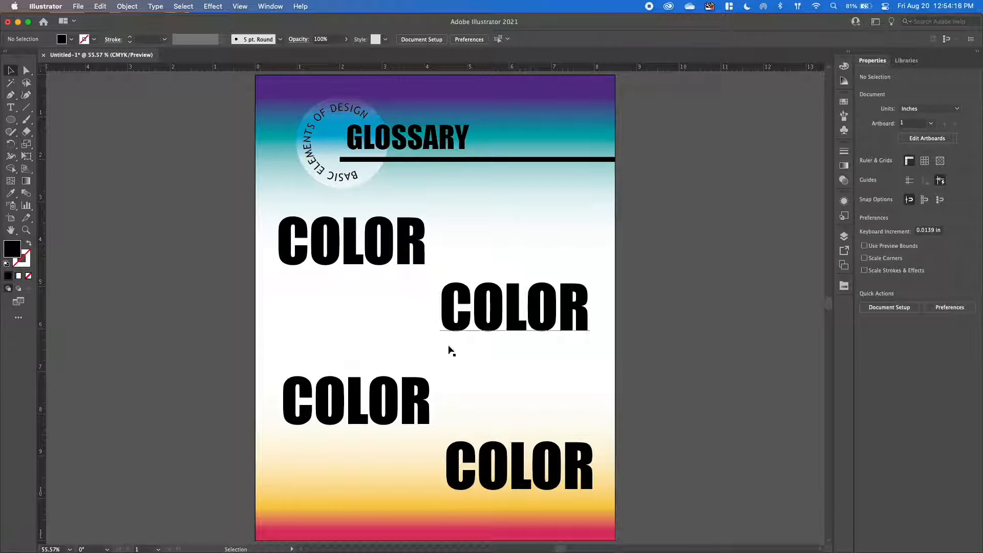
Distribute the vertical spacing evenly between all four COLOR text boxes and deselect them.
{"action": "left_click", "coordinate": [386, 244]}
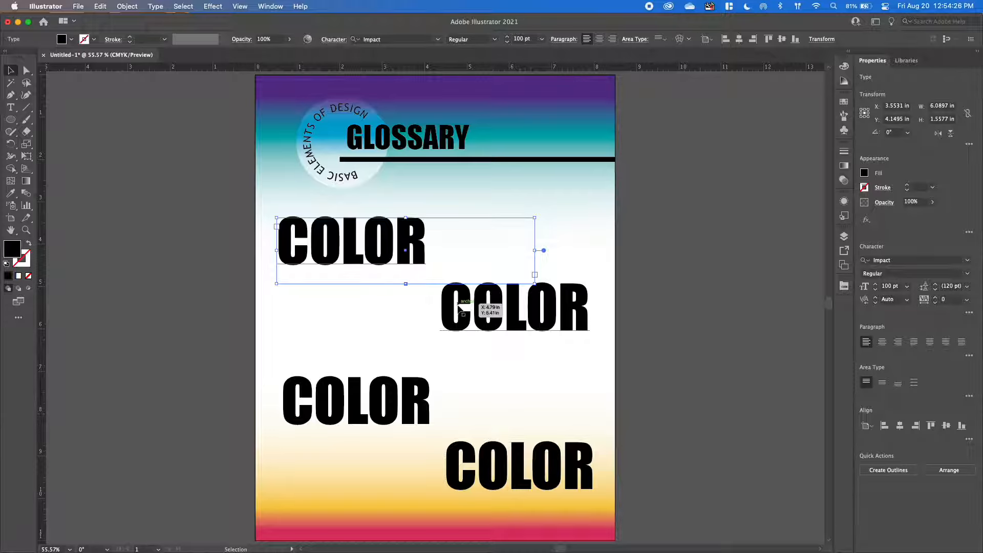
{"action": "left_click", "coordinate": [495, 327], "text": "shift"}
{"action": "left_click", "coordinate": [417, 410], "text": "shift"}
{"action": "left_click", "coordinate": [500, 464], "text": "shift"}
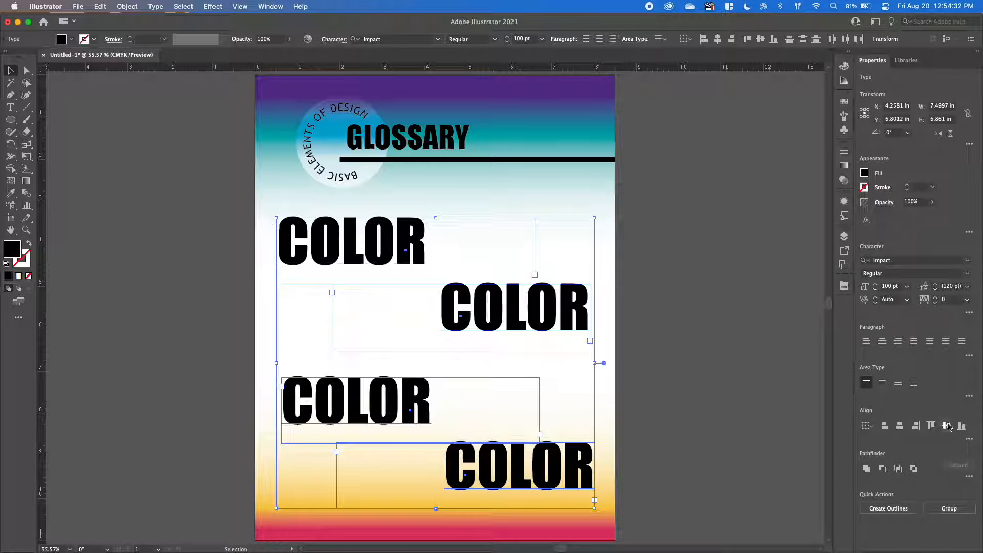
{"action": "left_click", "coordinate": [969, 441]}
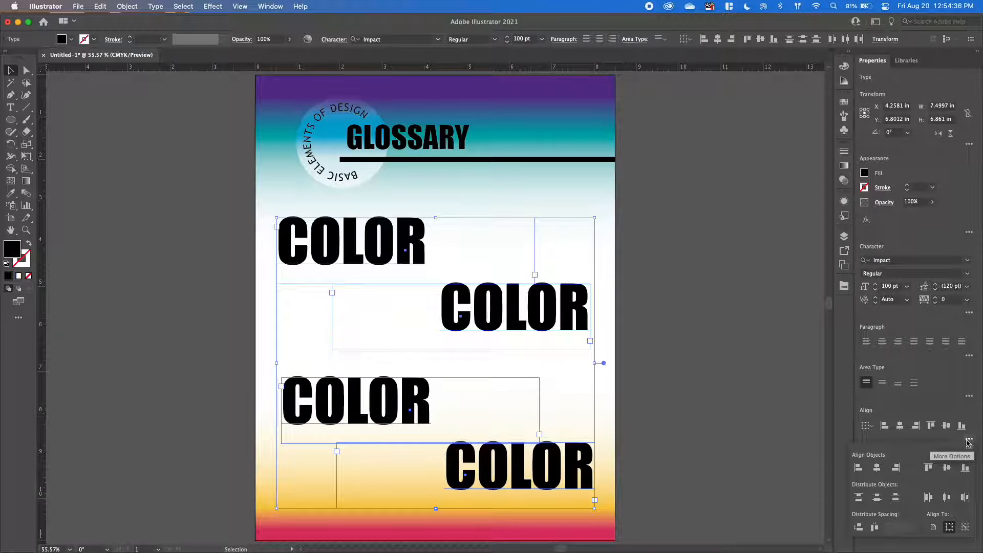
{"action": "left_click", "coordinate": [860, 530]}
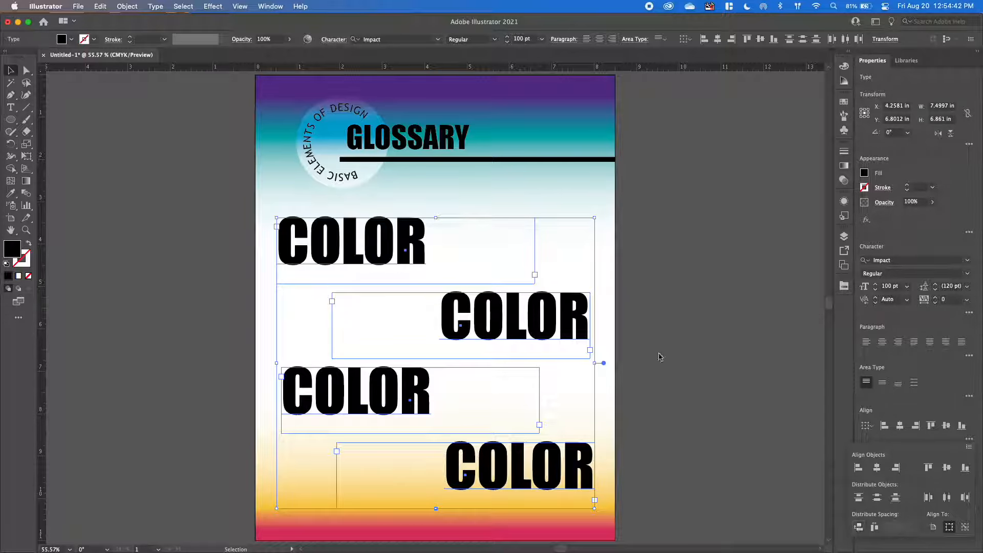
{"action": "left_click", "coordinate": [668, 432]}
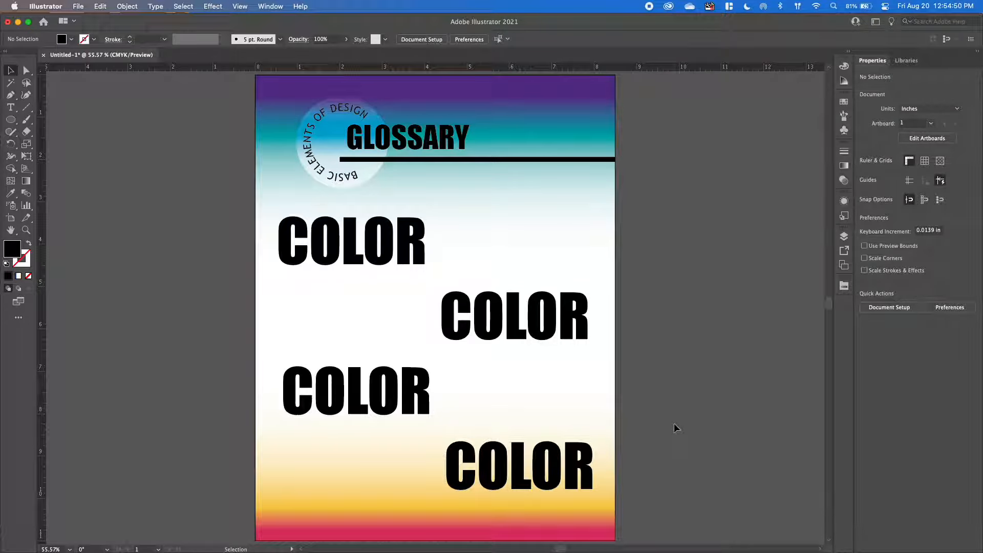
Convert the uppermost COLOR word to outlines and select the resulting letter group.
{"action": "left_click", "coordinate": [356, 261]}
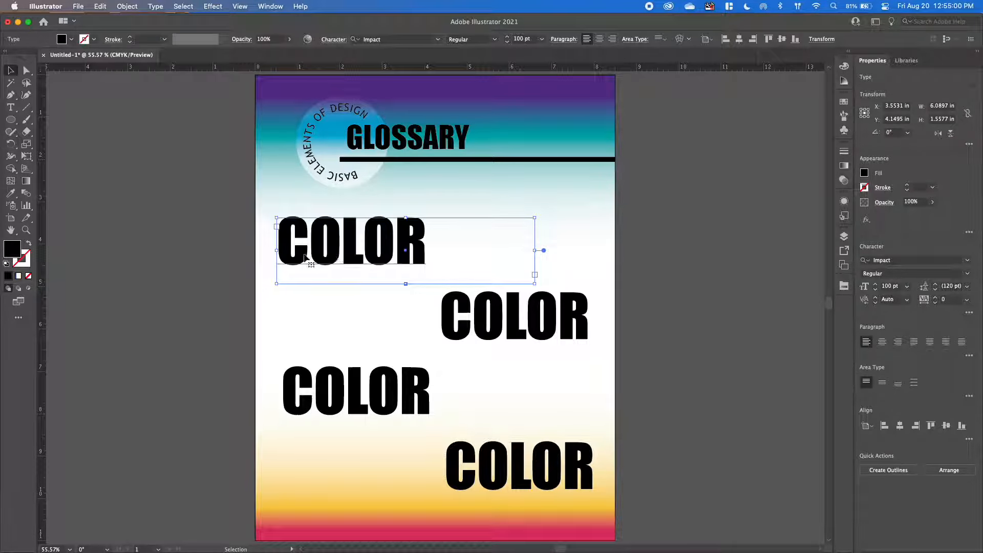
{"action": "right_click", "coordinate": [335, 251]}
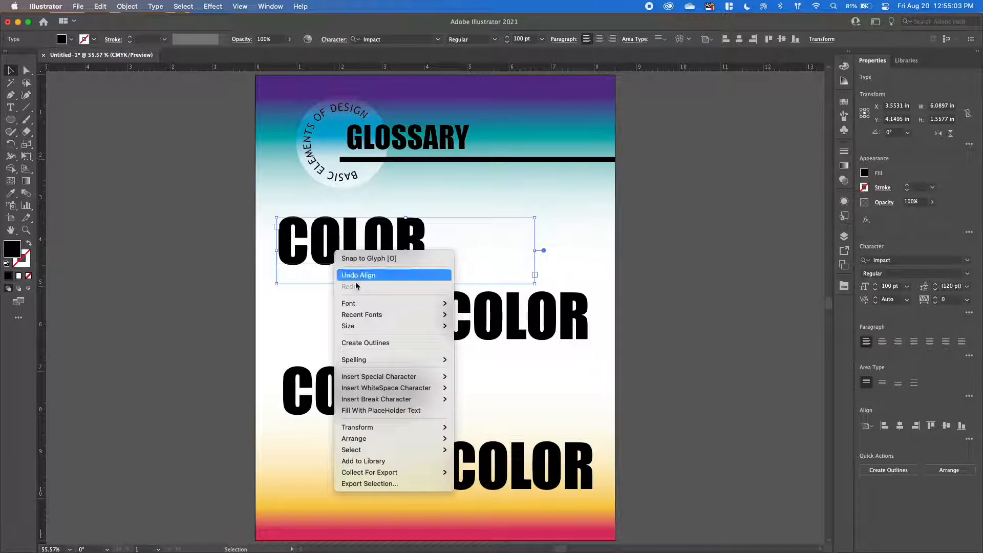
{"action": "left_click", "coordinate": [355, 343]}
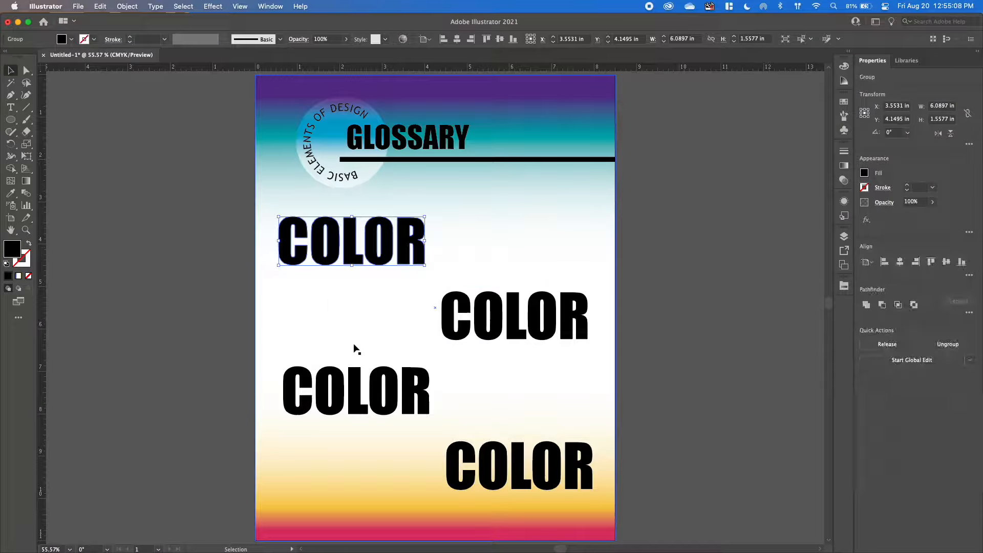
{"action": "left_click", "coordinate": [332, 293]}
{"action": "left_click", "coordinate": [333, 244]}
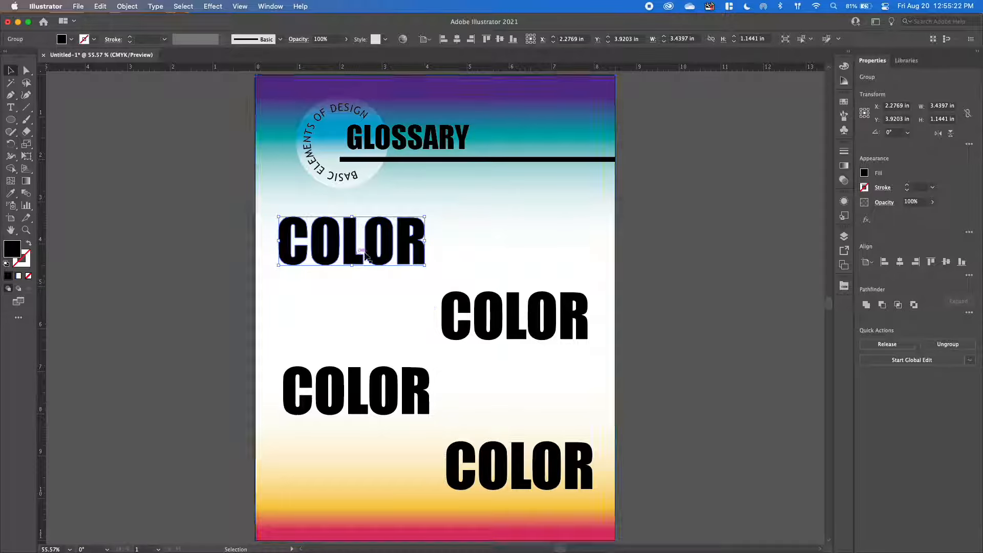
Show the layer list at a wider size and expand the outlined COLOR group to examine its letter paths.
{"action": "left_click", "coordinate": [845, 237]}
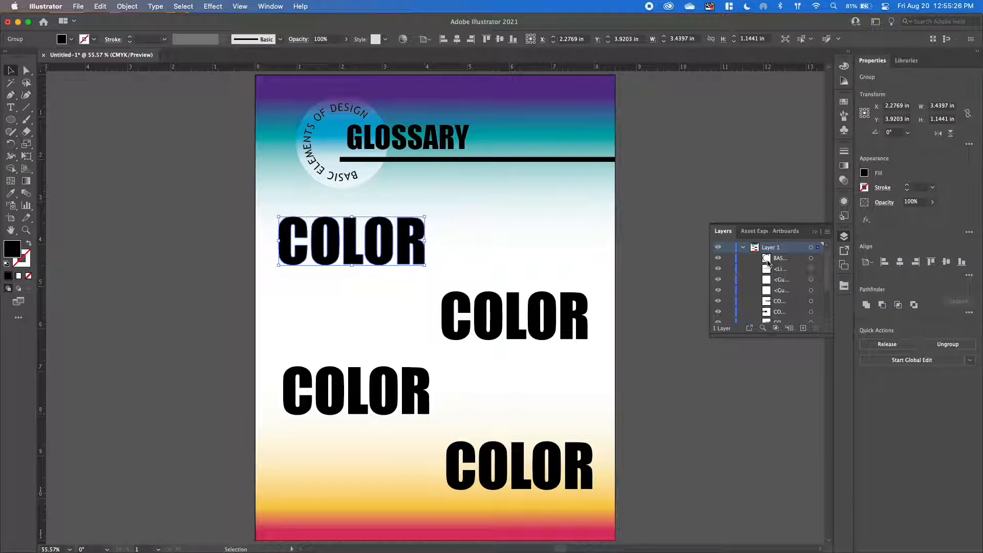
{"action": "scroll", "coordinate": [782, 270], "scroll_direction": "down", "scroll_amount": 3}
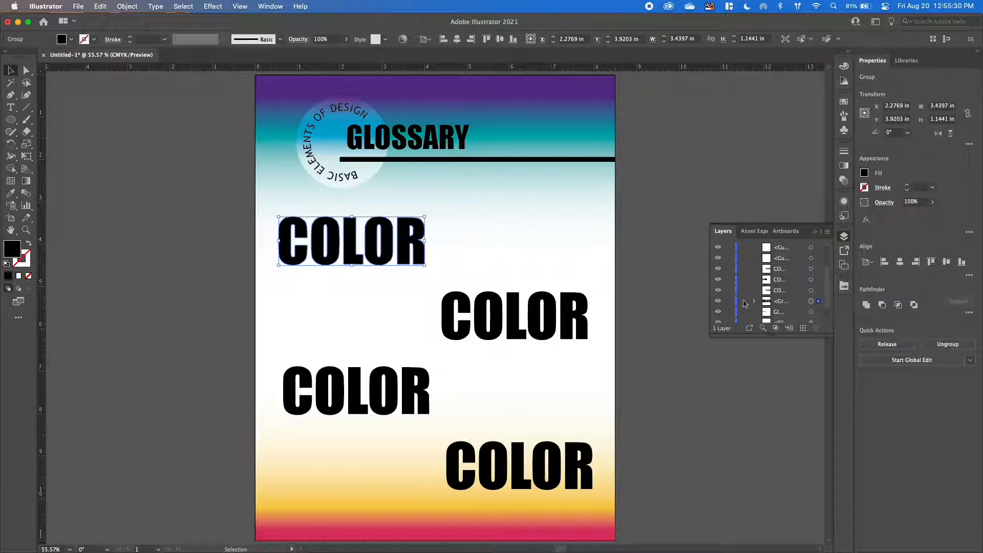
{"action": "left_click_drag", "start_coordinate": [711, 302], "coordinate": [664, 302]}
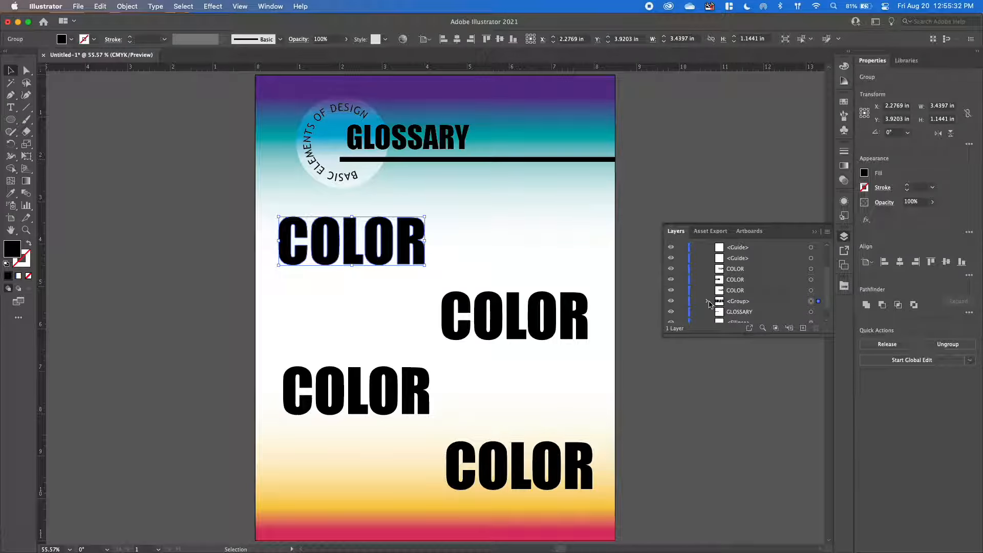
{"action": "left_click", "coordinate": [709, 302]}
{"action": "scroll", "coordinate": [766, 296], "scroll_direction": "down", "scroll_amount": 4}
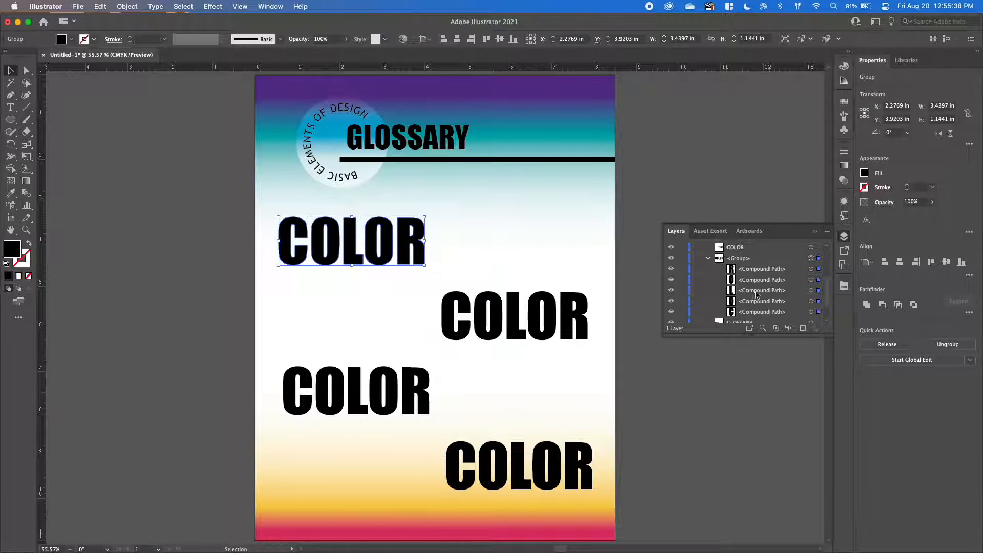
Enter isolation mode on the outlined COLOR group so its letters can be edited individually.
{"action": "right_click", "coordinate": [351, 258]}
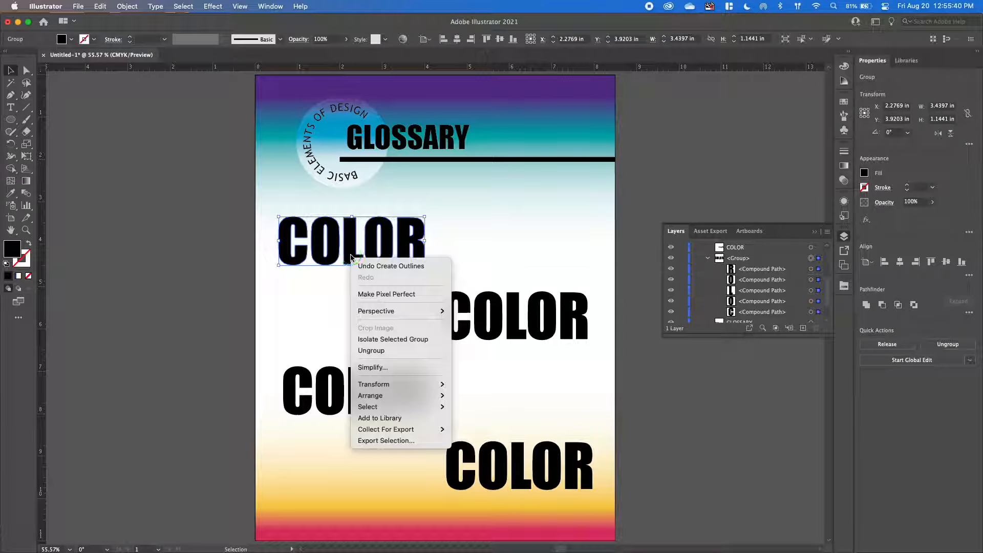
{"action": "left_click", "coordinate": [198, 280]}
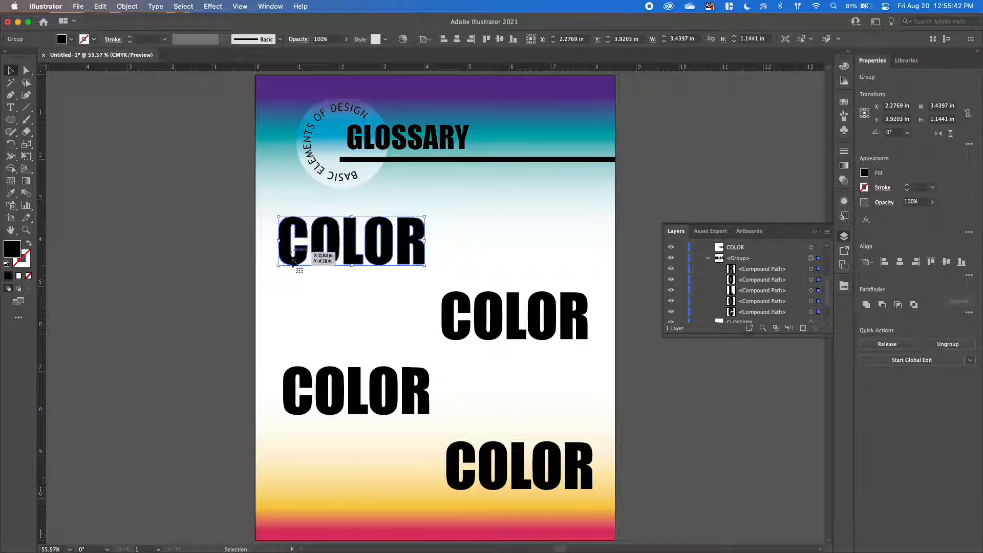
{"action": "left_click", "coordinate": [241, 263]}
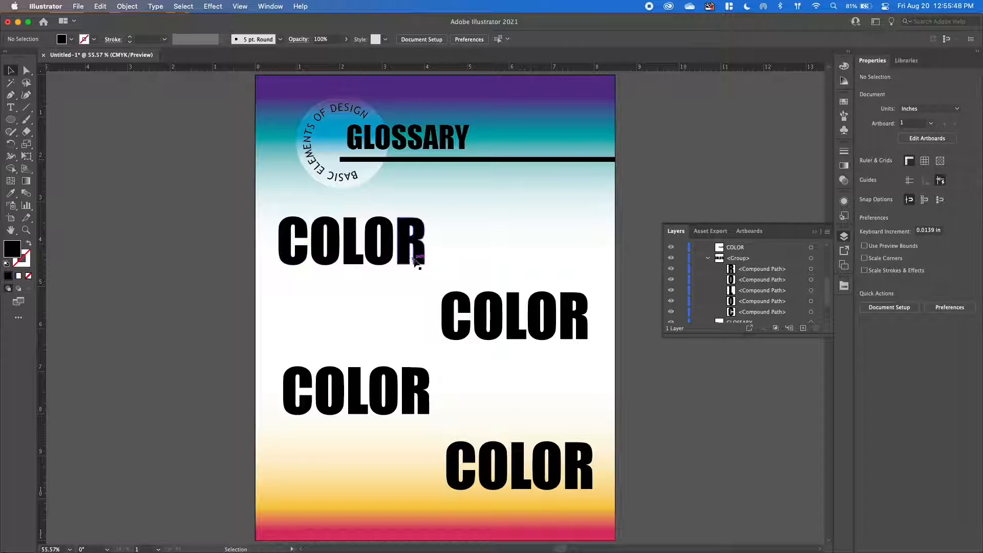
{"action": "left_click", "coordinate": [306, 260]}
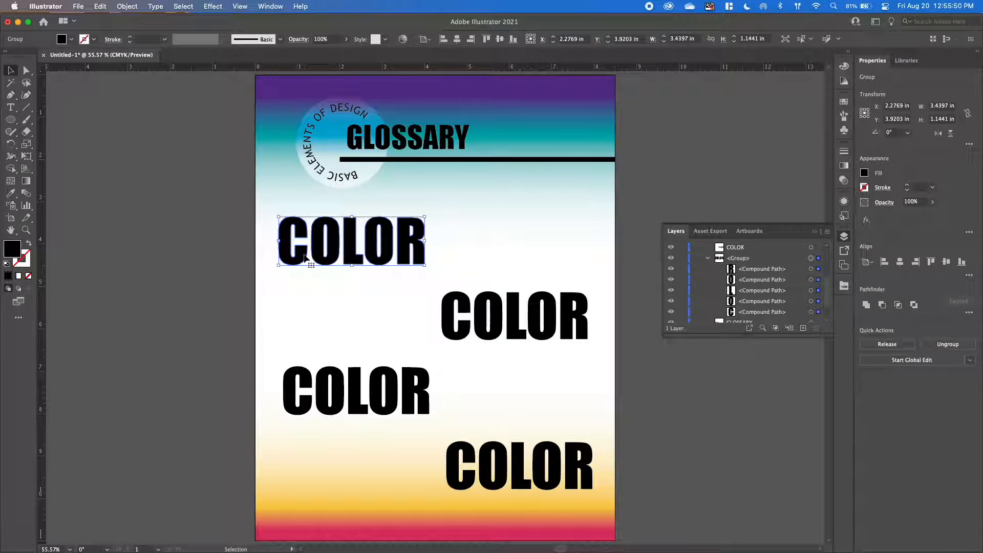
{"action": "double_click", "coordinate": [306, 259]}
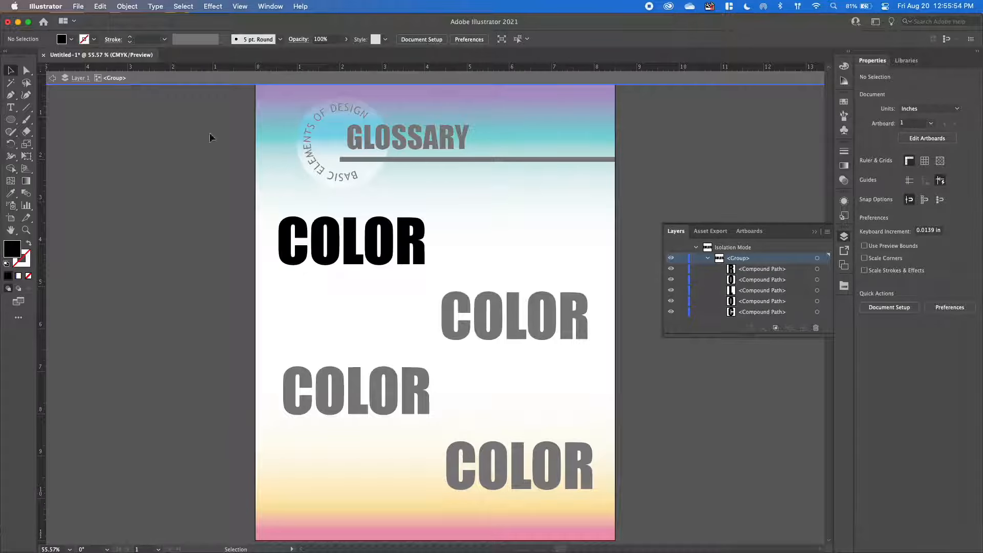
Fill the C, first O and L of the isolated COLOR word with orange, yellow and magenta from the Bright swatches.
{"action": "left_click", "coordinate": [302, 259]}
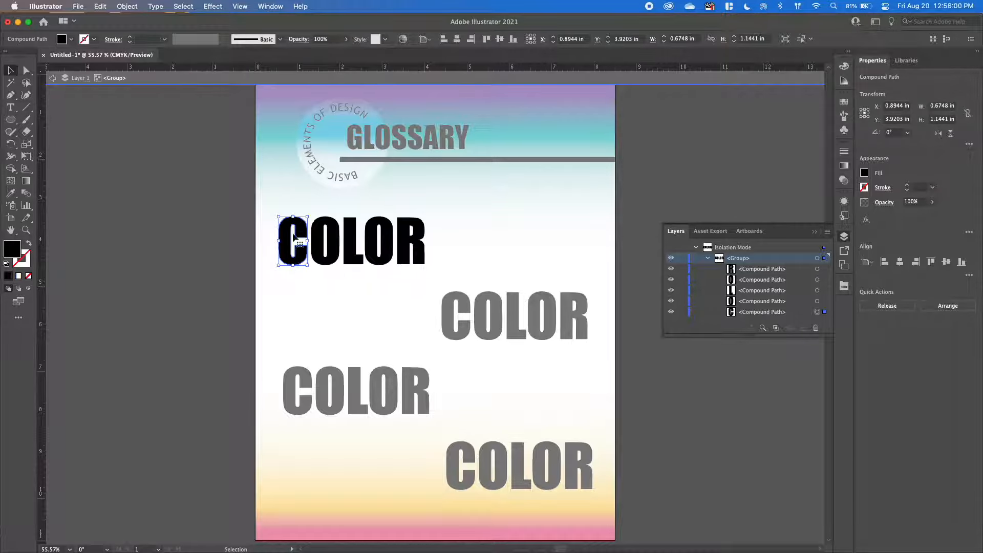
{"action": "left_click", "coordinate": [844, 286]}
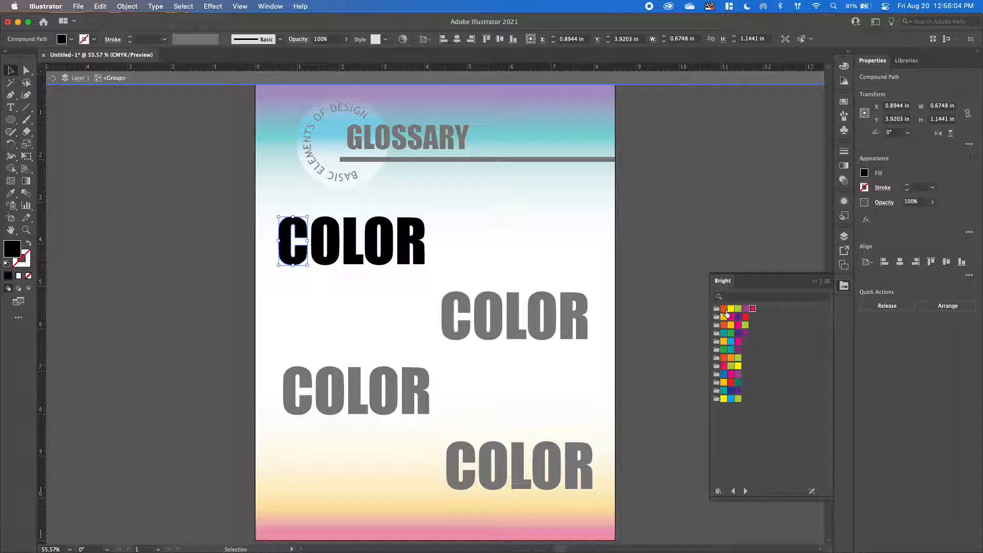
{"action": "left_click", "coordinate": [724, 309]}
{"action": "left_click", "coordinate": [328, 256]}
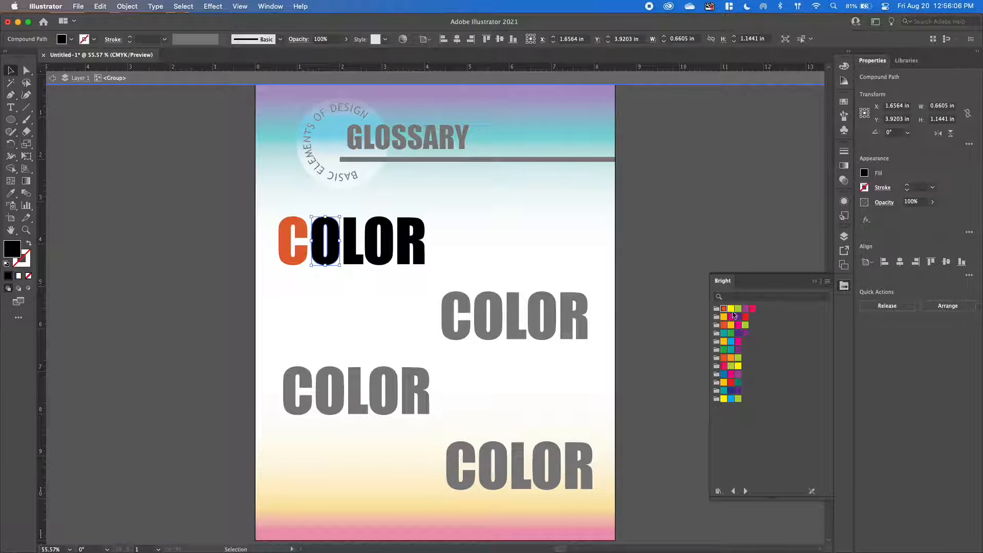
{"action": "left_click", "coordinate": [732, 309]}
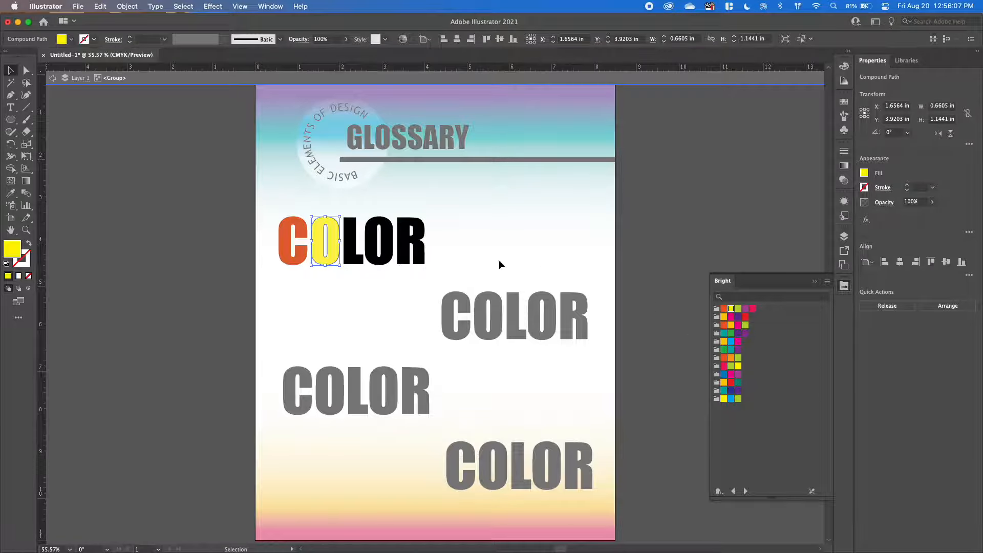
{"action": "left_click", "coordinate": [354, 259]}
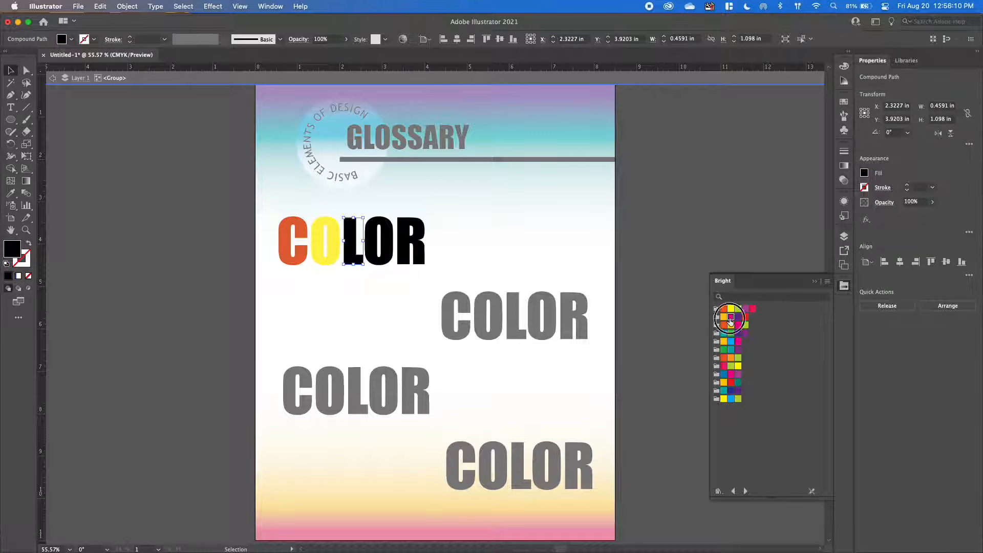
{"action": "left_click", "coordinate": [730, 316]}
Fill COLOR's second O with teal and its R with purple, and exit isolation mode.
{"action": "left_click", "coordinate": [380, 259]}
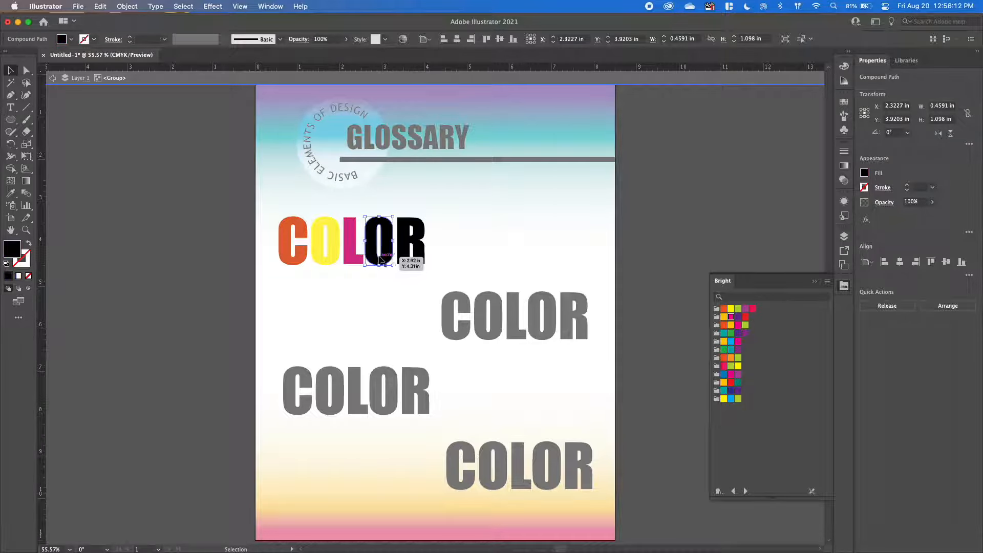
{"action": "left_click", "coordinate": [724, 334]}
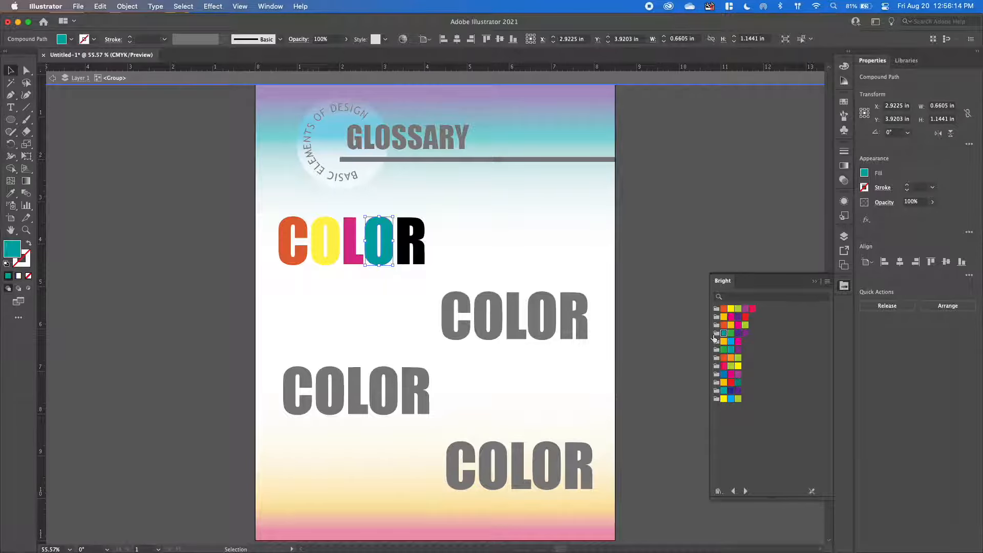
{"action": "left_click", "coordinate": [409, 256]}
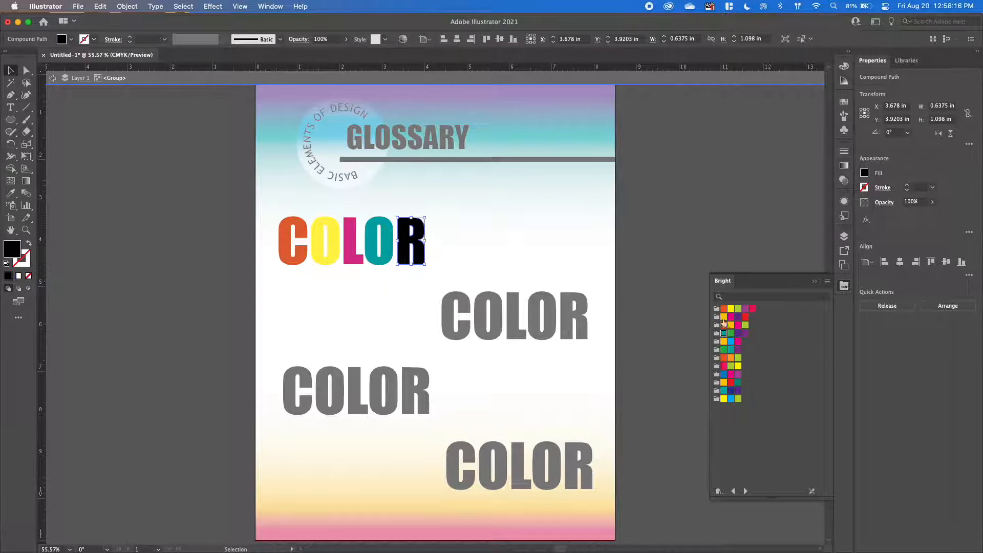
{"action": "left_click", "coordinate": [738, 318]}
{"action": "left_click", "coordinate": [649, 252]}
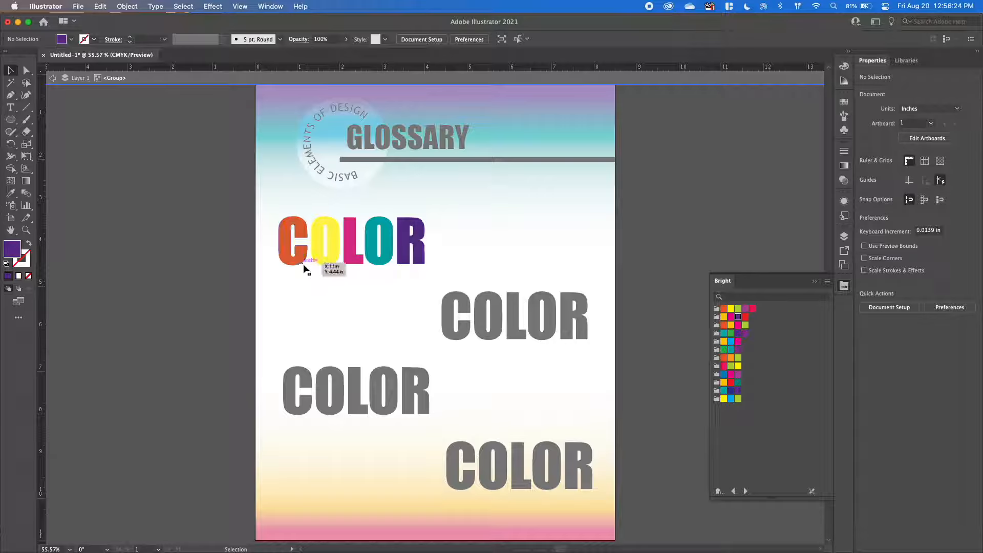
{"action": "double_click", "coordinate": [148, 211]}
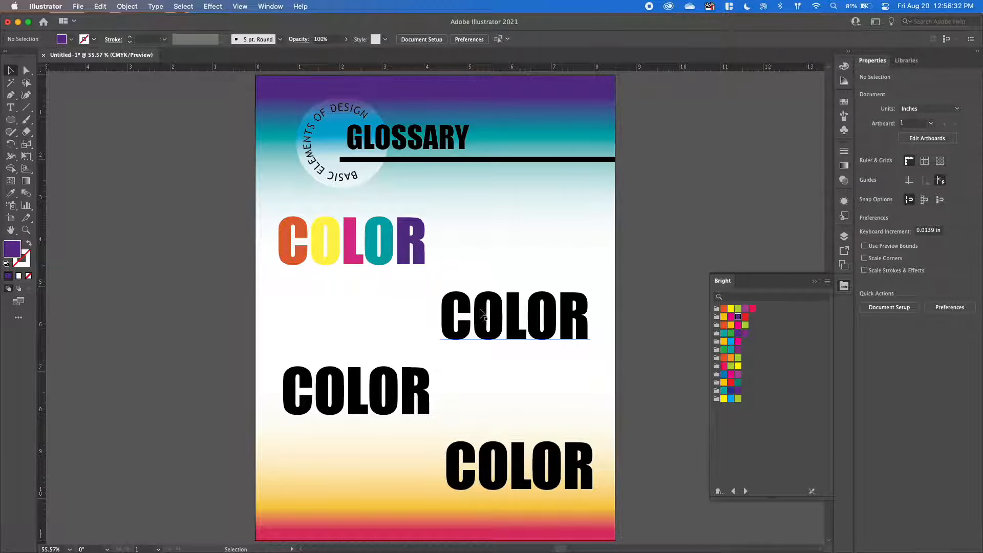
Replace the text of the second COLOR word with LINE and deselect it.
{"action": "left_click", "coordinate": [483, 313]}
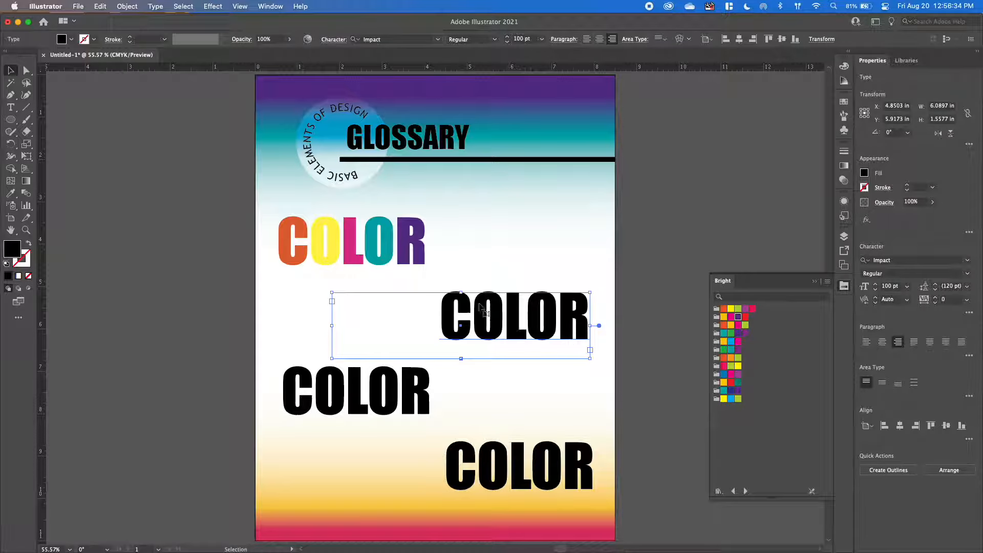
{"action": "double_click", "coordinate": [499, 309]}
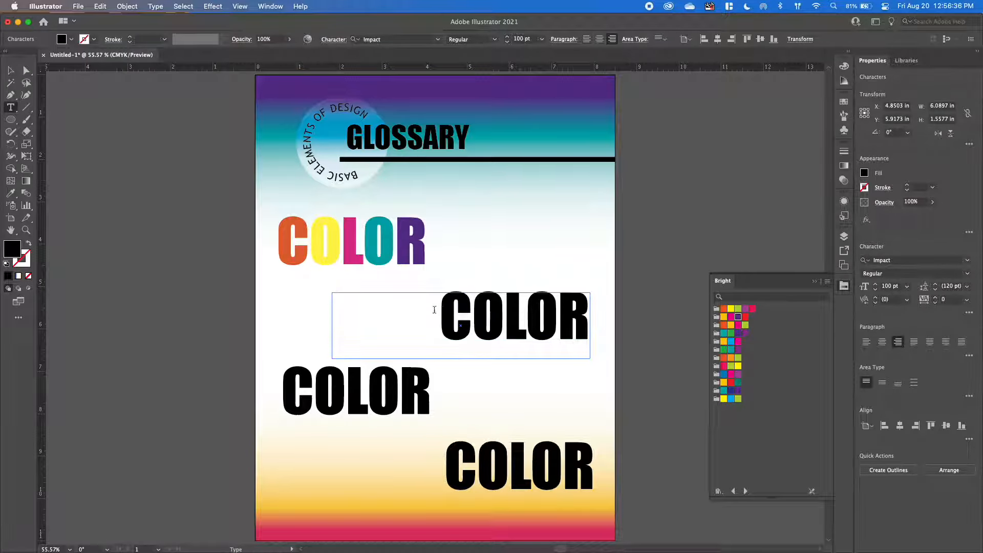
{"action": "left_click_drag", "start_coordinate": [434, 310], "coordinate": [604, 314]}
{"action": "type", "text": "LINE"}
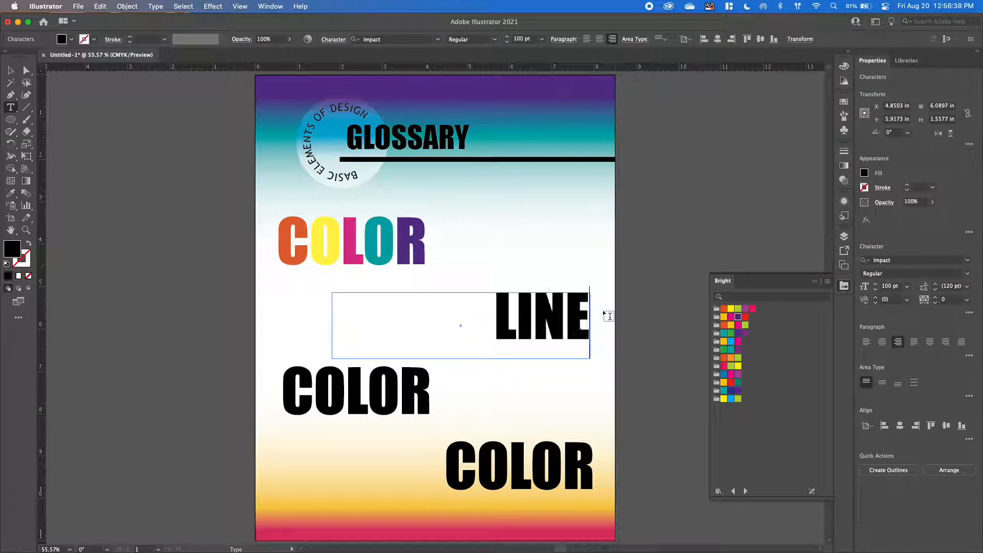
{"action": "key", "text": "Escape"}
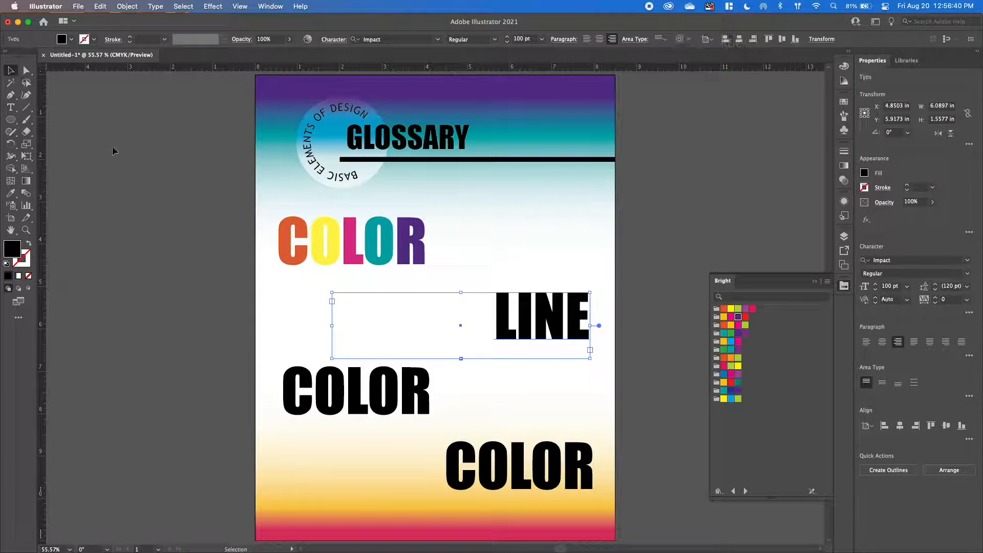
{"action": "left_click", "coordinate": [113, 150]}
Convert the LINE word to outlines and select the resulting letter group.
{"action": "left_click", "coordinate": [583, 321]}
{"action": "right_click", "coordinate": [541, 311]}
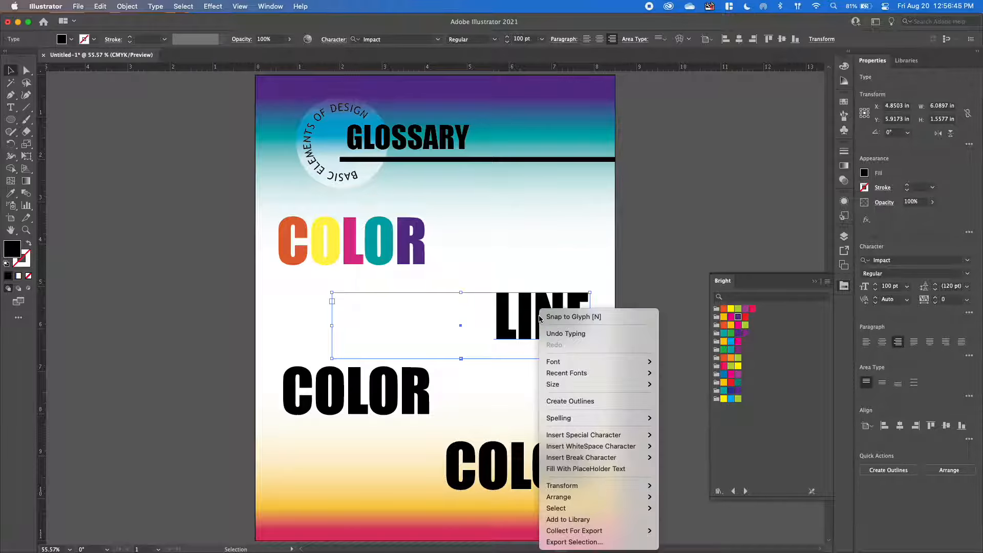
{"action": "left_click", "coordinate": [588, 402]}
{"action": "left_click", "coordinate": [639, 322]}
{"action": "left_click", "coordinate": [498, 323]}
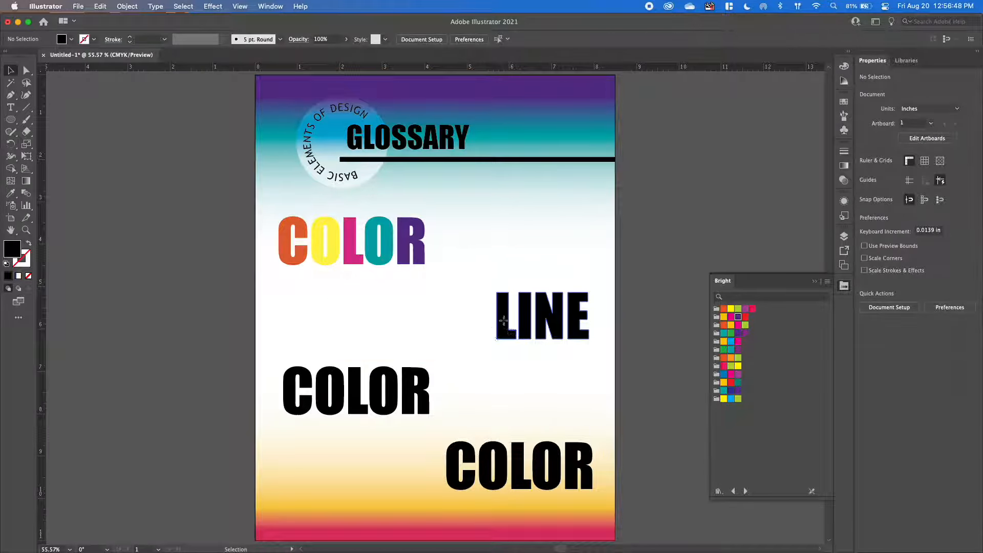
Expand the outlined LINE group in the layer list and enter isolation mode on it.
{"action": "left_click", "coordinate": [845, 237]}
{"action": "scroll", "coordinate": [797, 293], "scroll_direction": "down", "scroll_amount": 3}
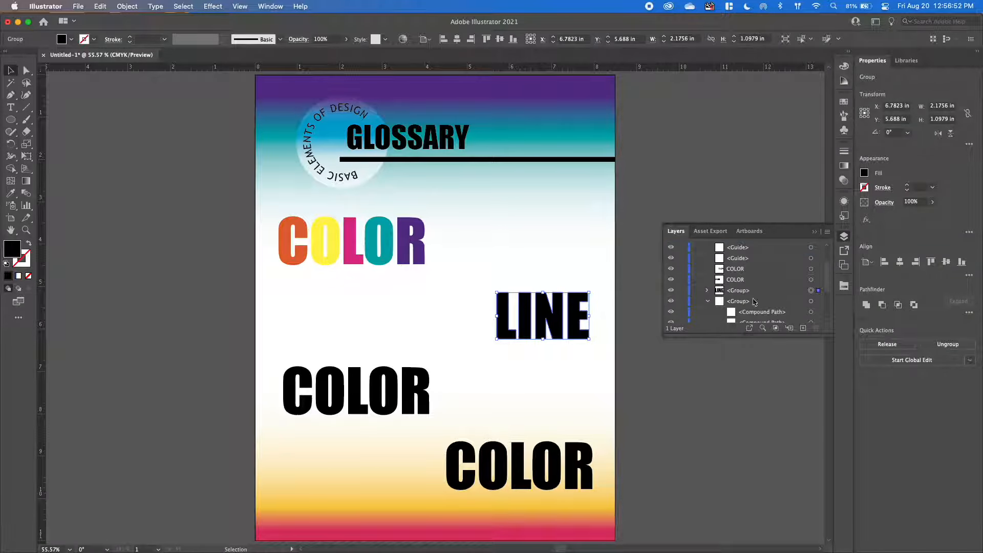
{"action": "left_click", "coordinate": [707, 290]}
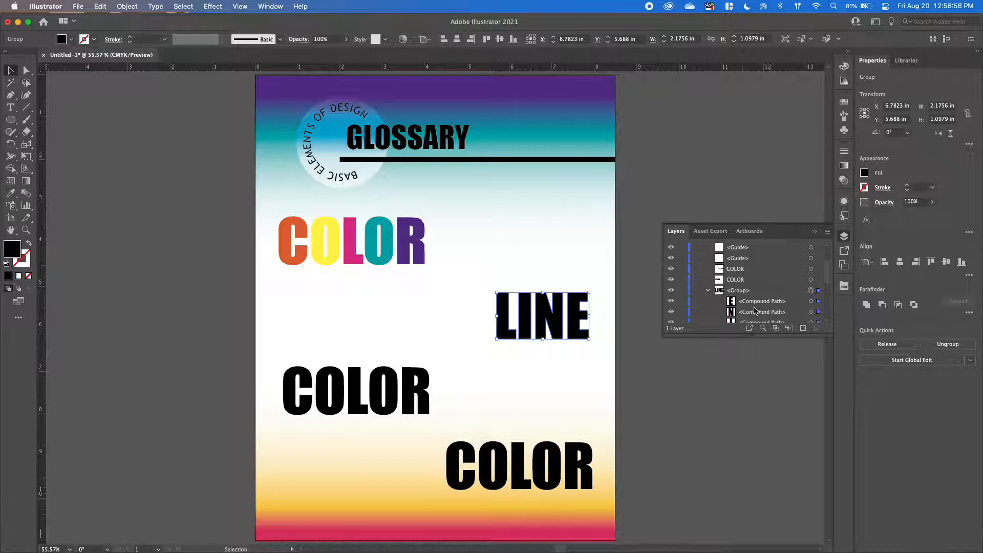
{"action": "double_click", "coordinate": [502, 313]}
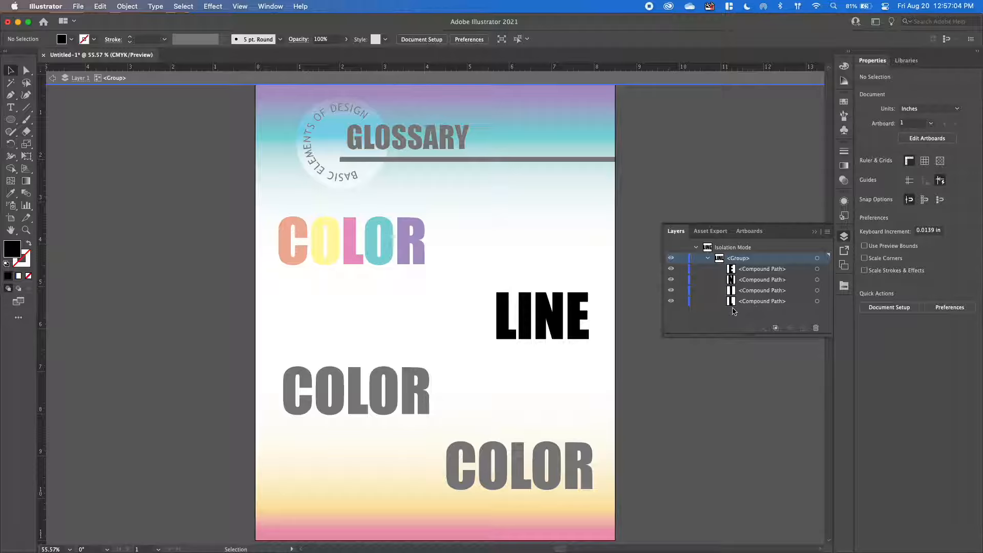
Remove the fill from the L of LINE and give it a black 3 pt stroke.
{"action": "left_click", "coordinate": [506, 314]}
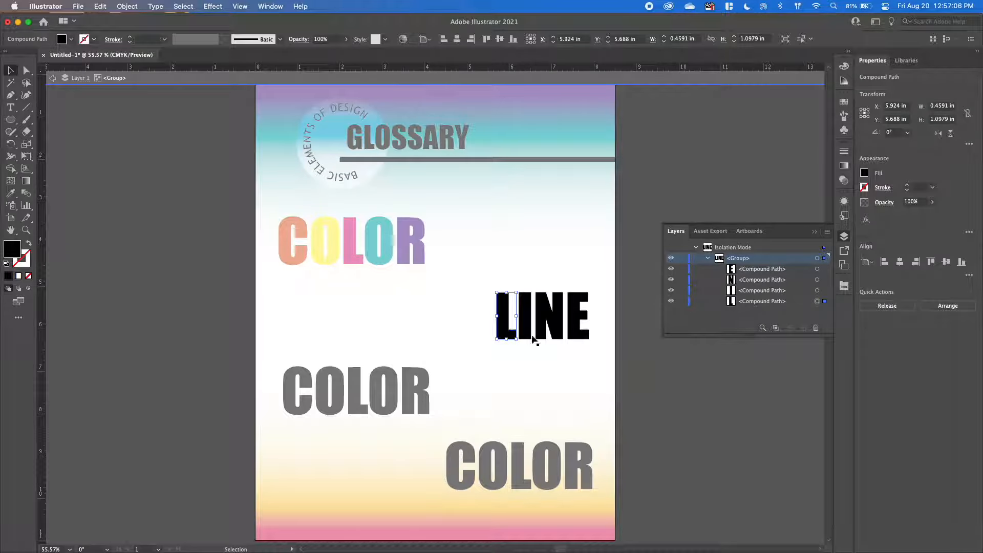
{"action": "left_click", "coordinate": [864, 173]}
{"action": "left_click", "coordinate": [753, 210]}
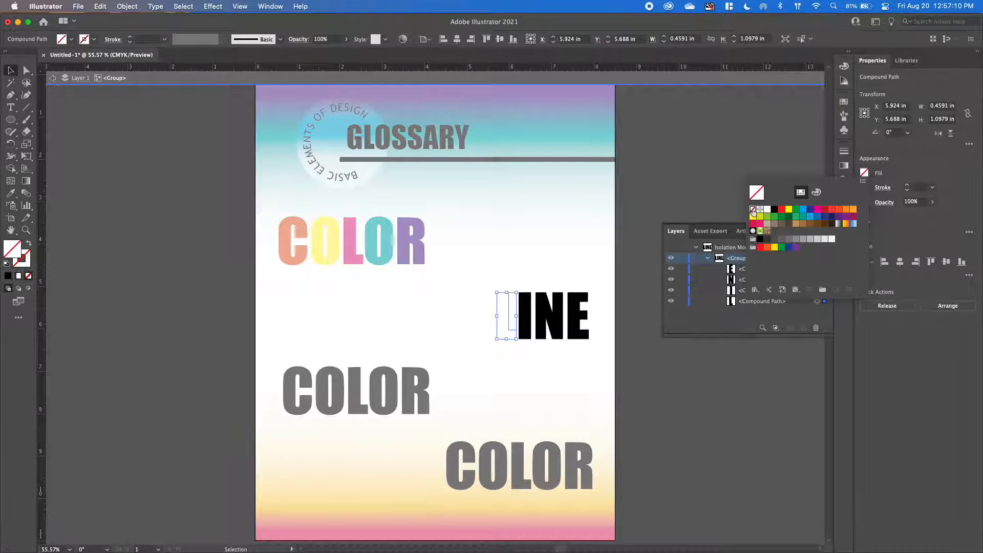
{"action": "left_click", "coordinate": [864, 187]}
{"action": "left_click", "coordinate": [864, 188]}
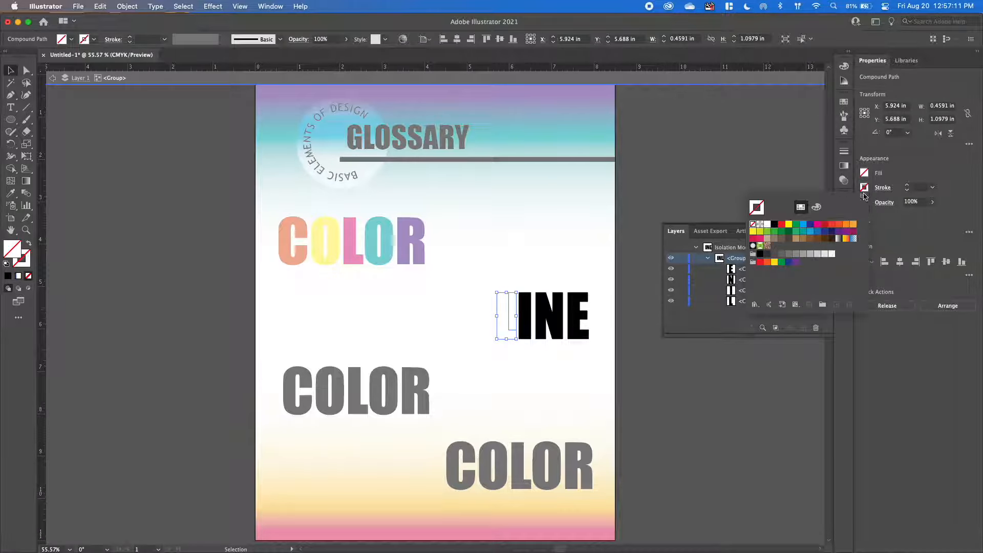
{"action": "left_click", "coordinate": [773, 225]}
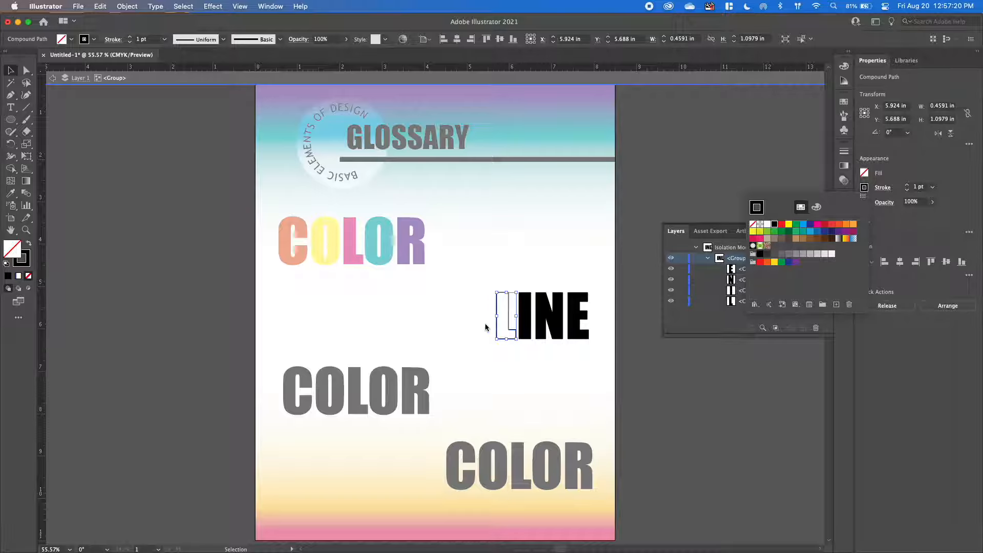
{"action": "left_click", "coordinate": [907, 185]}
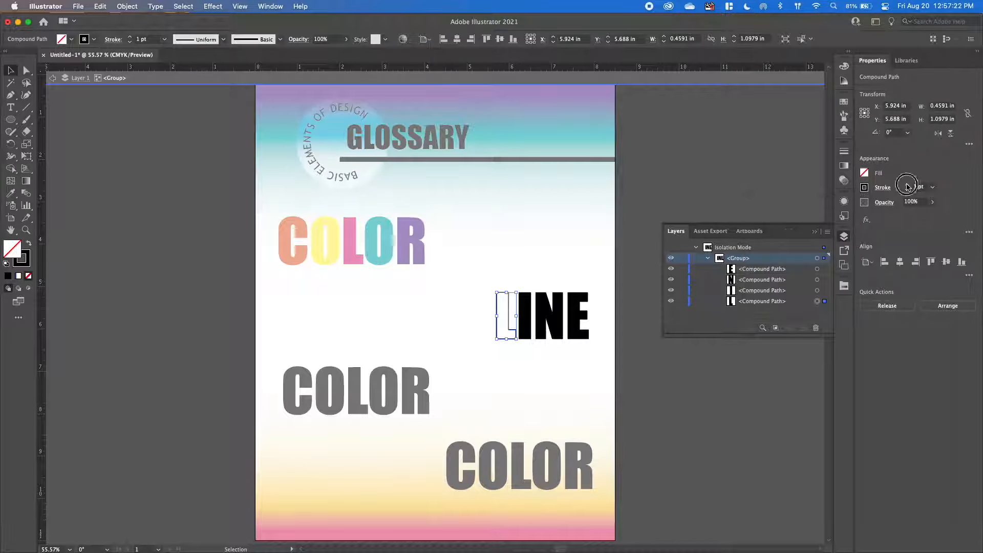
Remove the fill from the I of LINE and give it a black stroke.
{"action": "left_click", "coordinate": [535, 309]}
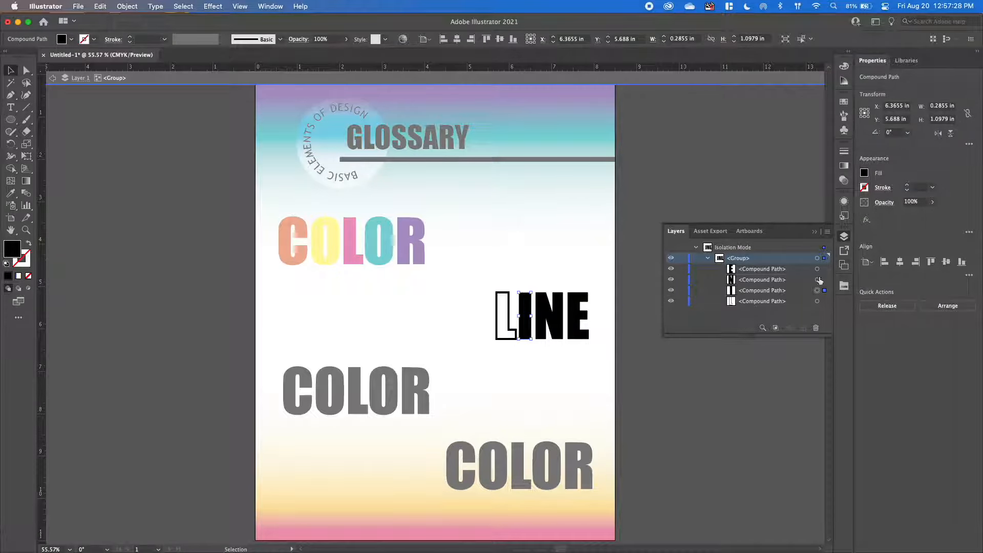
{"action": "left_click", "coordinate": [865, 172]}
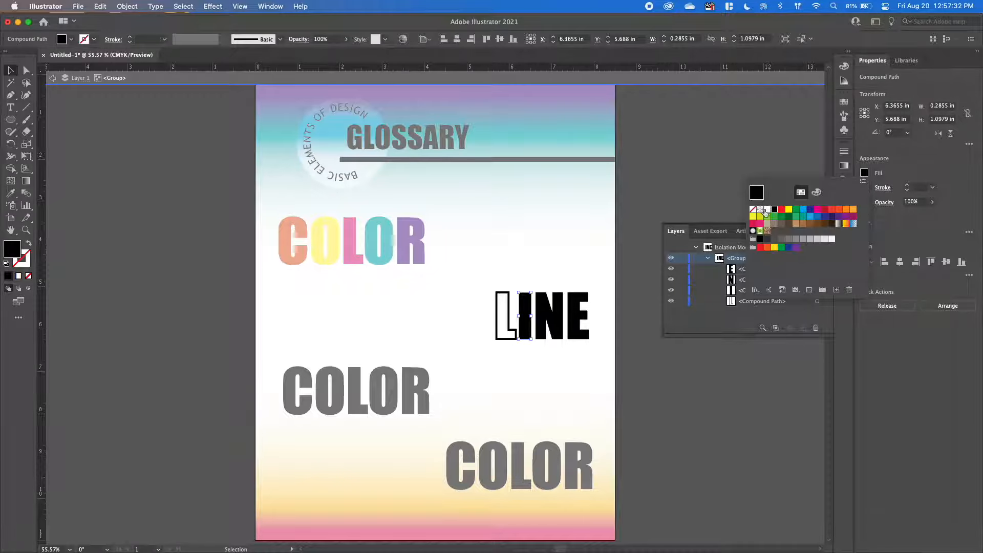
{"action": "left_click", "coordinate": [753, 210]}
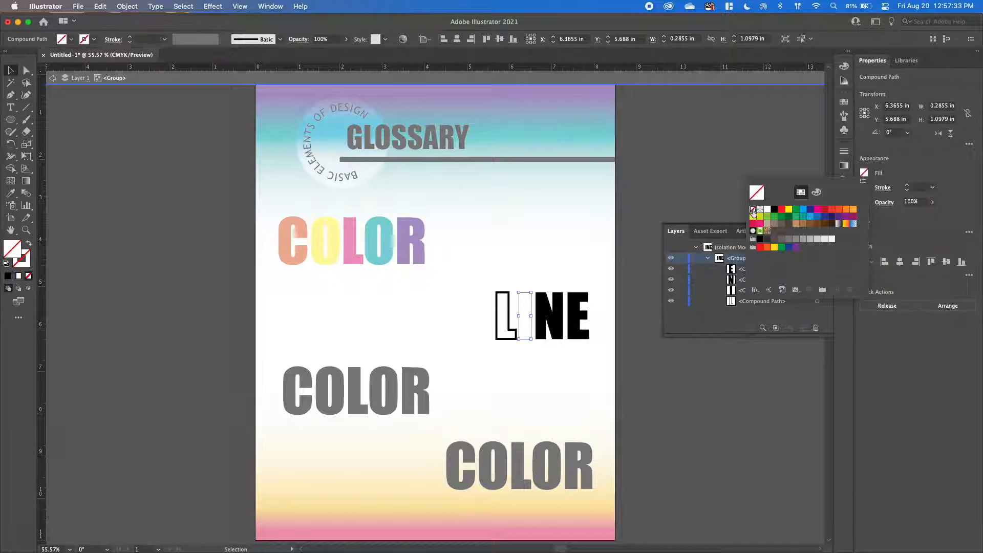
{"action": "left_click", "coordinate": [883, 187]}
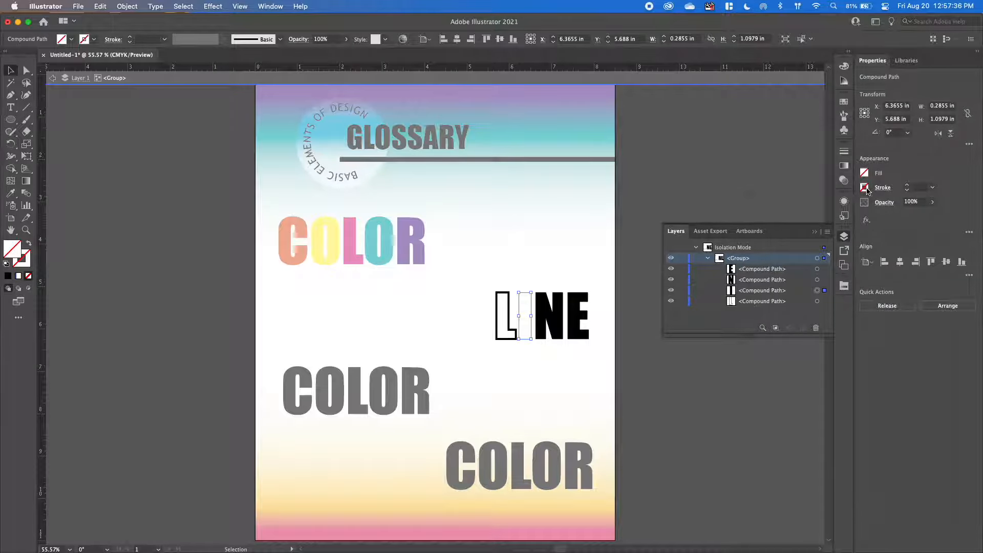
{"action": "left_click", "coordinate": [865, 188]}
{"action": "left_click", "coordinate": [775, 223]}
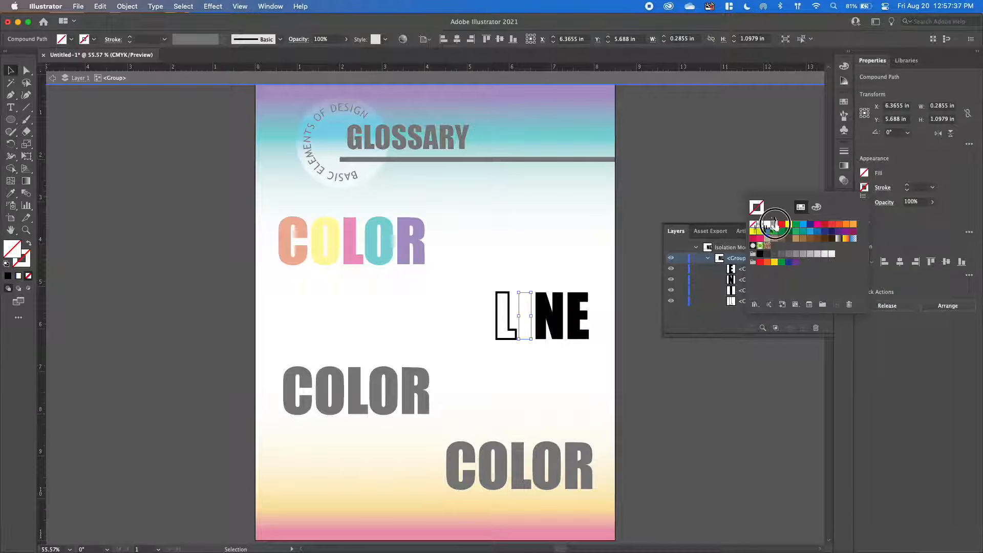
Make the I's stroke a dashed line with a 12 pt dash and 12 pt gap, and increase its weight.
{"action": "left_click", "coordinate": [883, 187]}
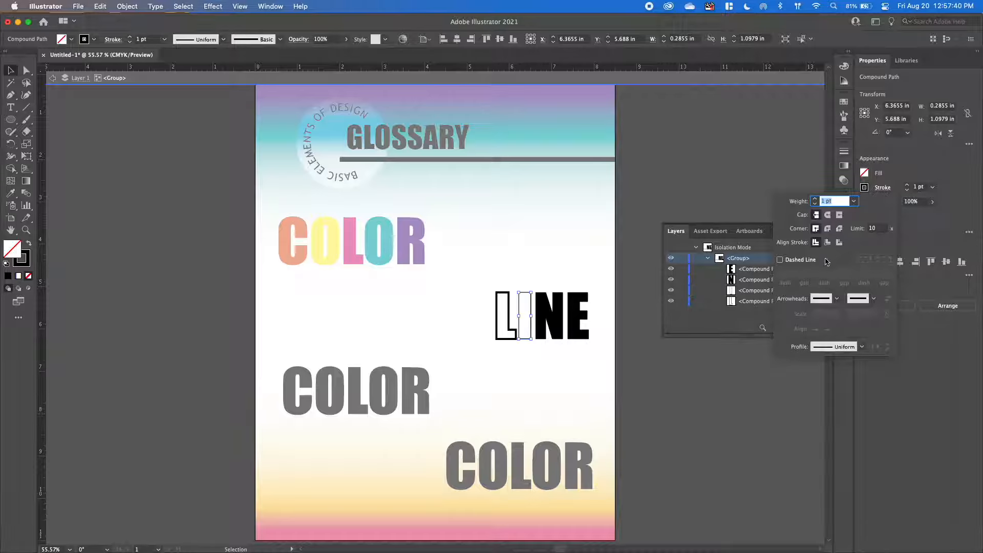
{"action": "left_click", "coordinate": [780, 259]}
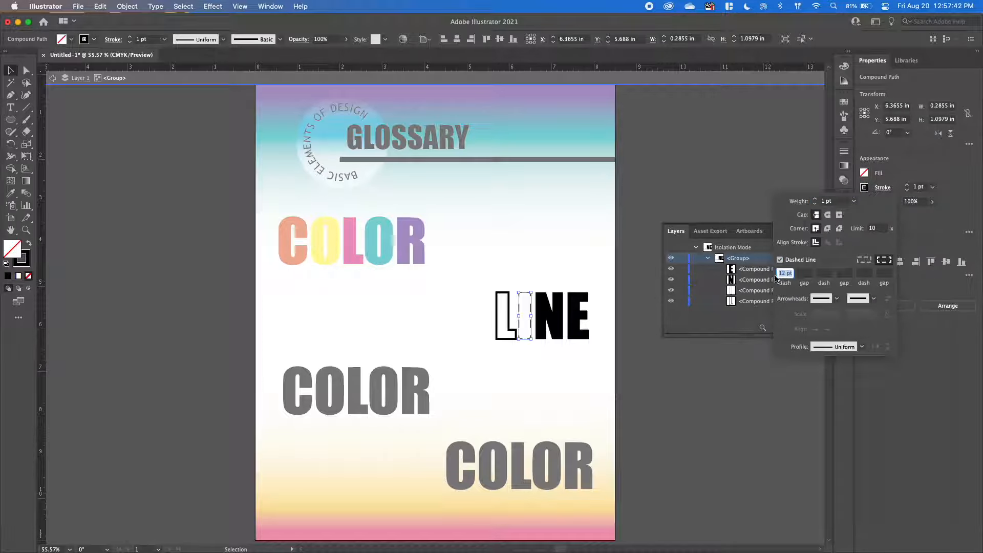
{"action": "left_click", "coordinate": [804, 273]}
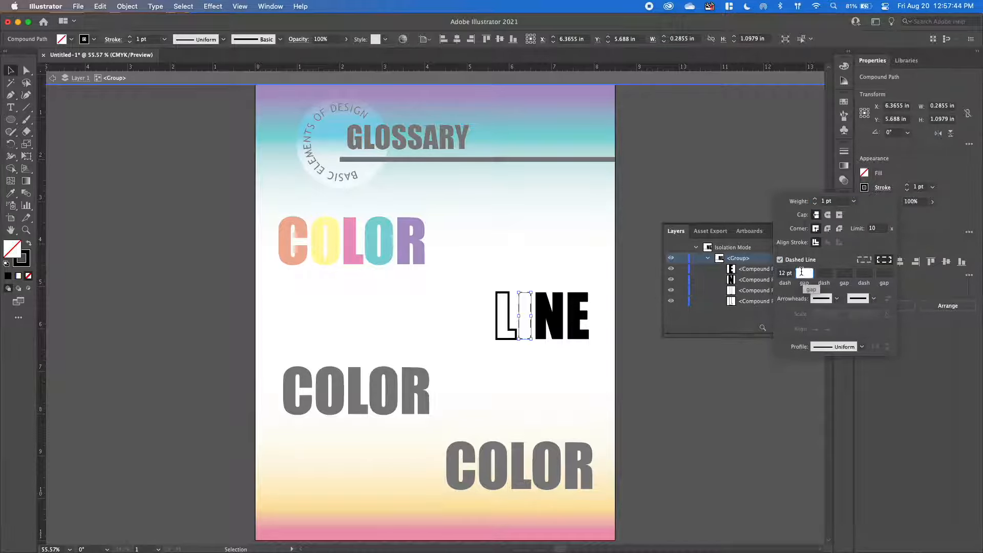
{"action": "type", "text": "12"}
{"action": "key", "text": "Tab"}
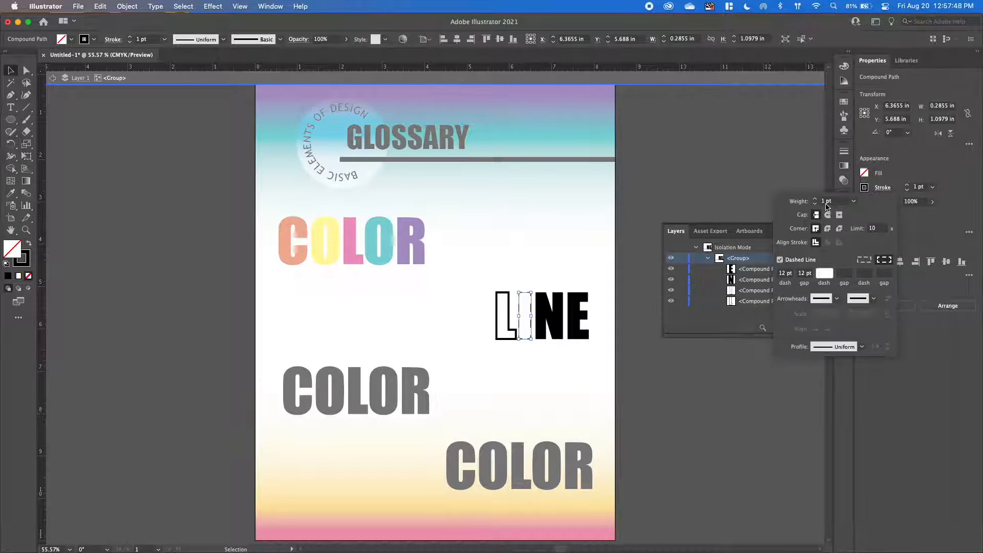
{"action": "left_click", "coordinate": [815, 199]}
Remove the fill from the N of LINE and give it a black stroke.
{"action": "left_click", "coordinate": [551, 330]}
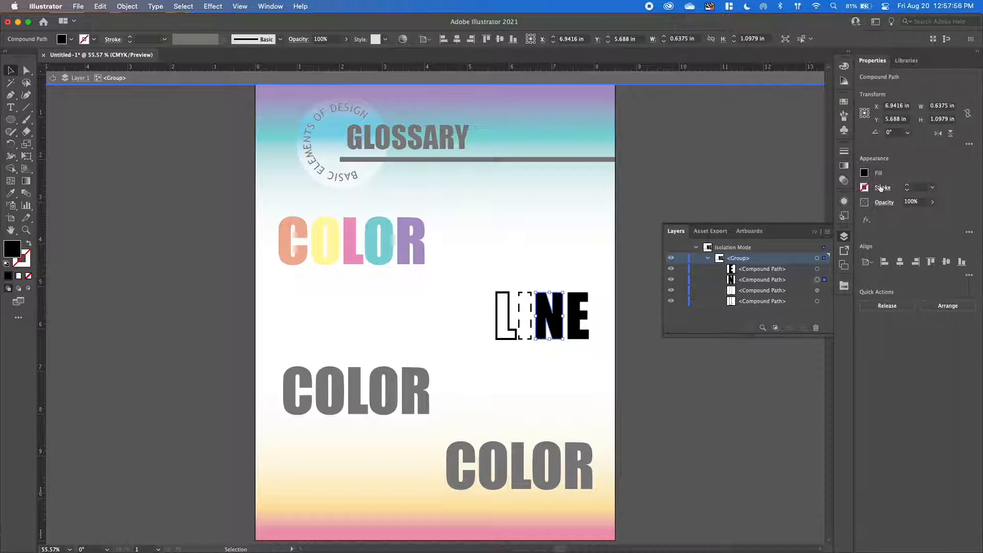
{"action": "left_click", "coordinate": [864, 187]}
{"action": "left_click", "coordinate": [753, 210]}
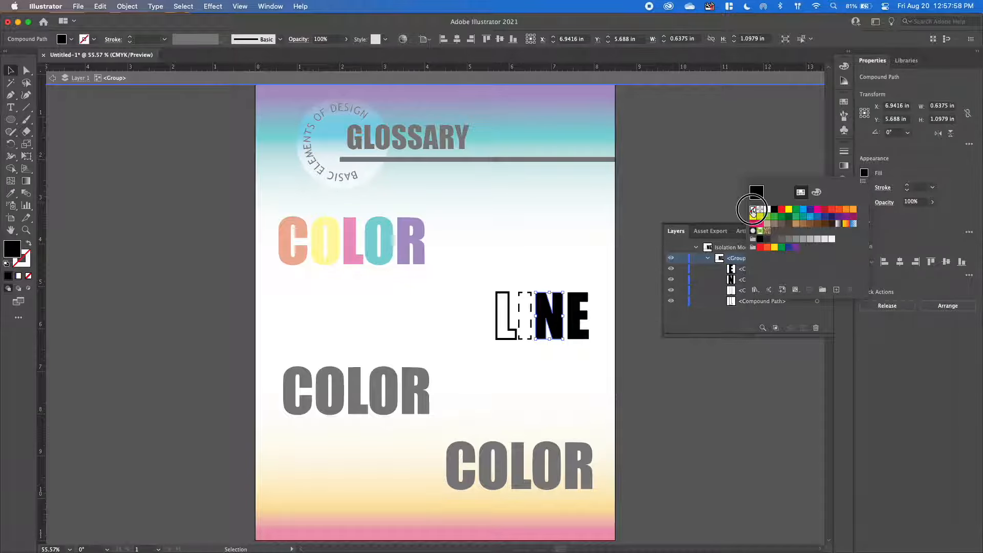
{"action": "left_click", "coordinate": [897, 172]}
{"action": "left_click", "coordinate": [865, 187]}
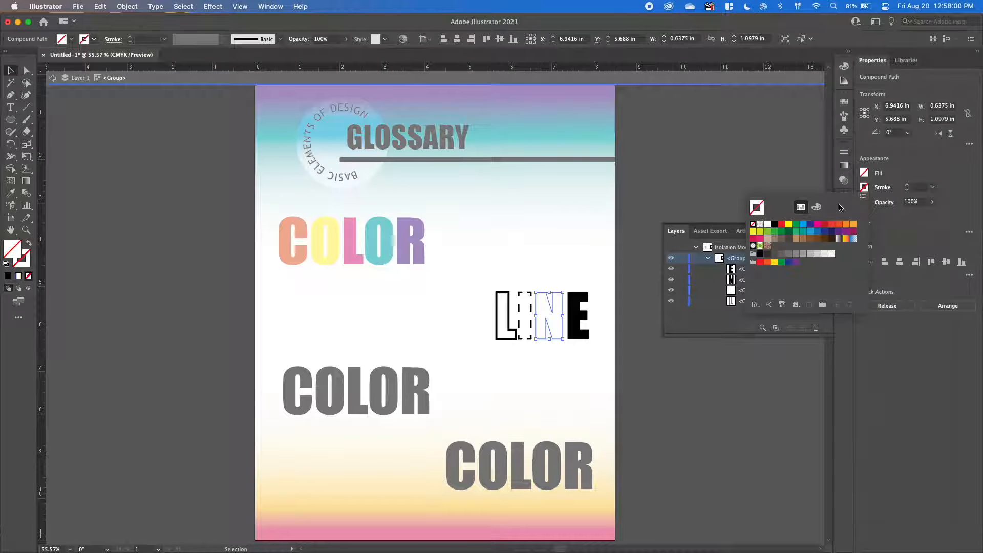
{"action": "left_click", "coordinate": [774, 225]}
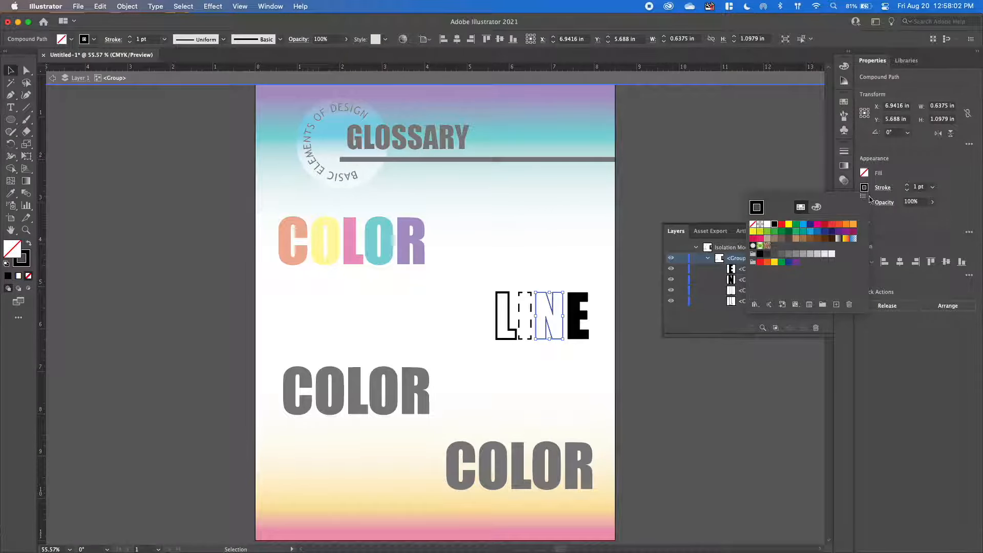
{"action": "left_click", "coordinate": [895, 186]}
Align the N's stroke to the inside, set its weight to 4 pt and give it round join corners.
{"action": "left_click", "coordinate": [883, 187]}
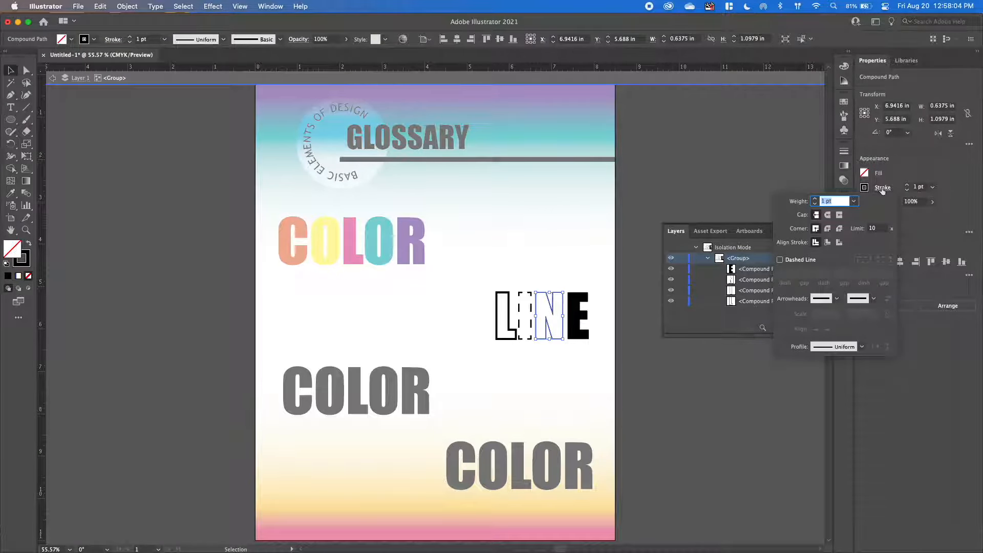
{"action": "left_click", "coordinate": [828, 242]}
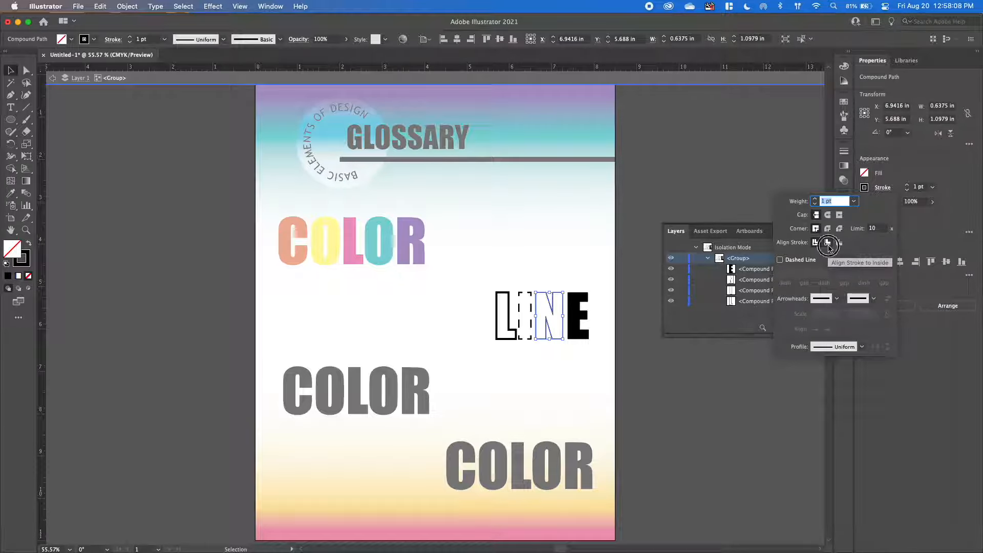
{"action": "left_click", "coordinate": [815, 199]}
{"action": "left_click", "coordinate": [815, 199]}
{"action": "left_click", "coordinate": [814, 199]}
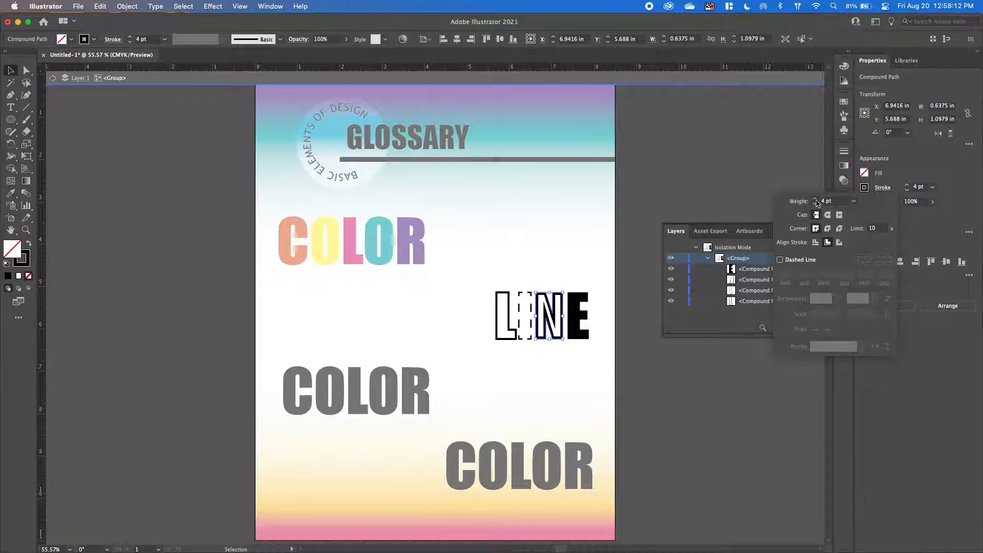
{"action": "left_click", "coordinate": [828, 230]}
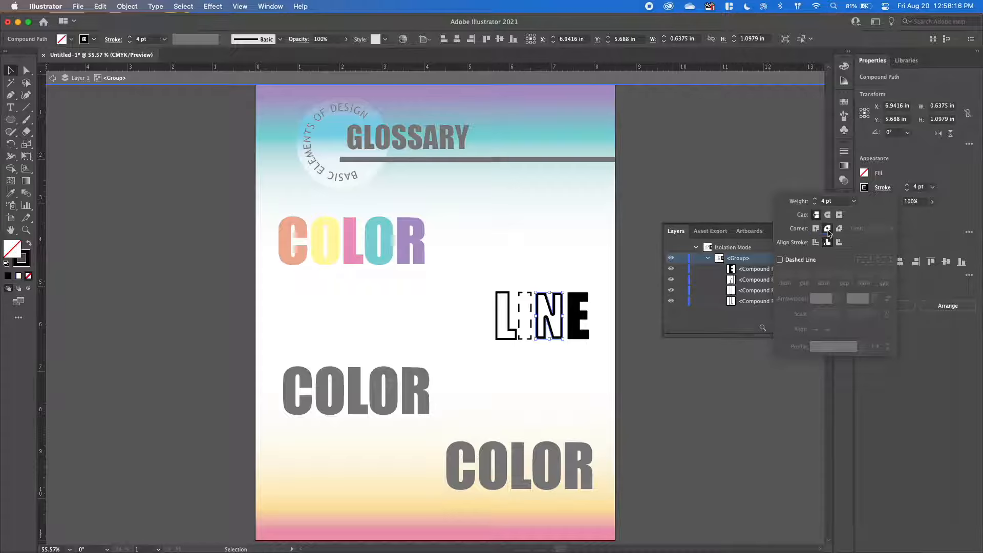
{"action": "left_click", "coordinate": [816, 229]}
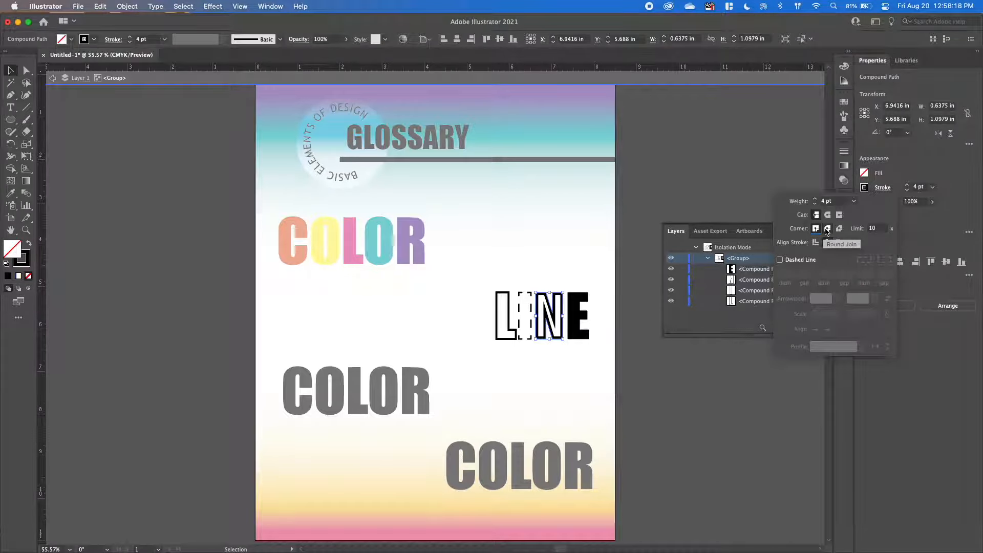
{"action": "left_click", "coordinate": [828, 230]}
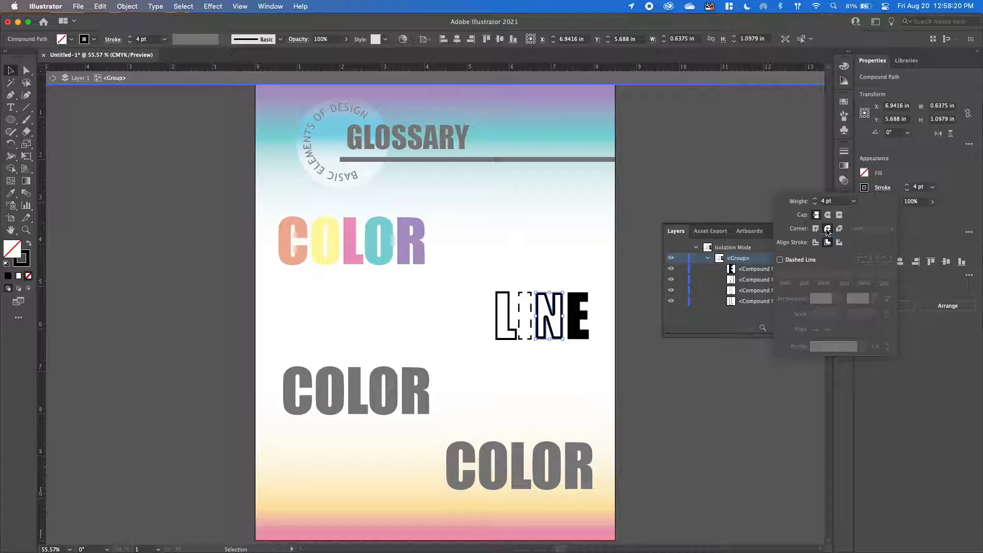
Remove the fill from the E of LINE and give it a black stroke.
{"action": "left_click", "coordinate": [574, 320]}
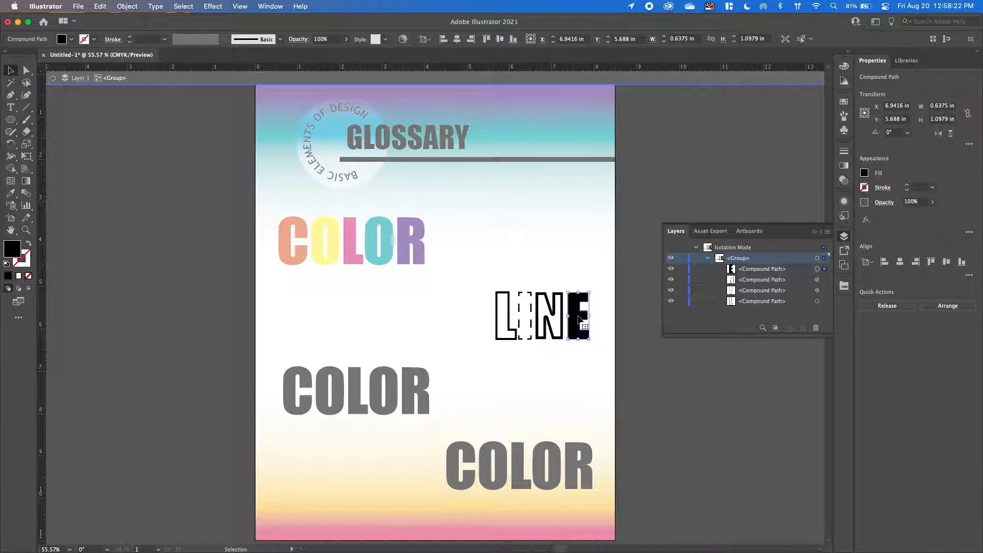
{"action": "left_click", "coordinate": [864, 174]}
{"action": "left_click", "coordinate": [752, 210]}
{"action": "left_click", "coordinate": [879, 194]}
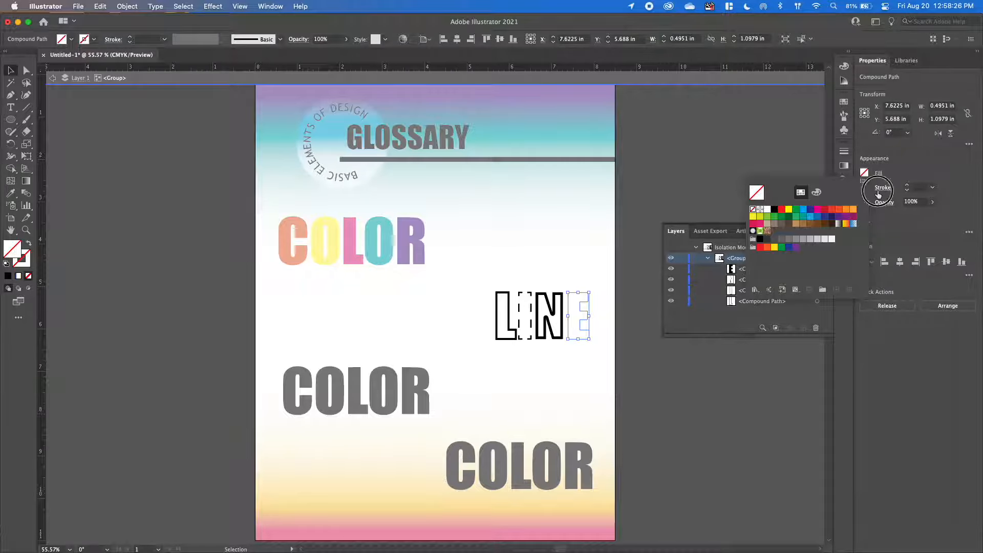
{"action": "left_click", "coordinate": [864, 187]}
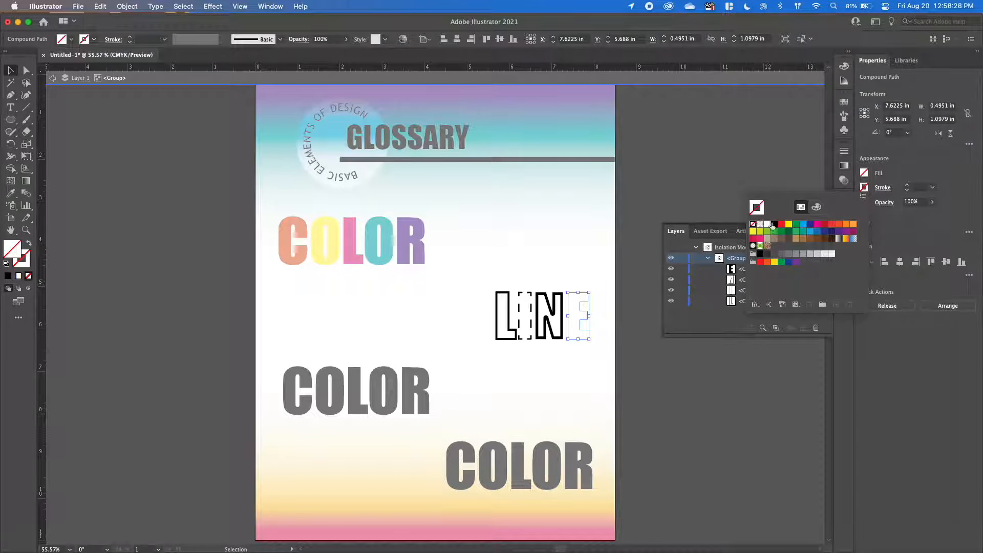
{"action": "left_click", "coordinate": [773, 225]}
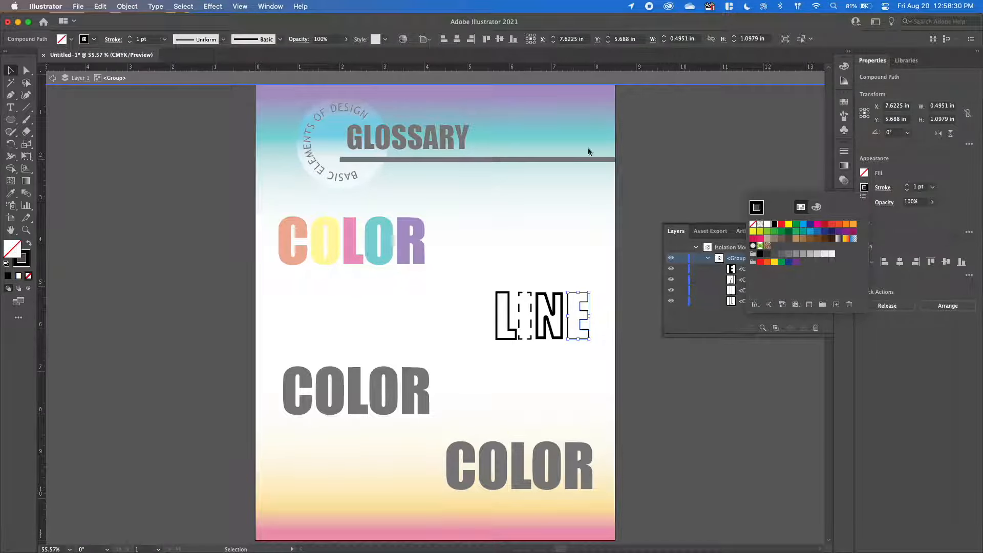
{"action": "left_click", "coordinate": [915, 168]}
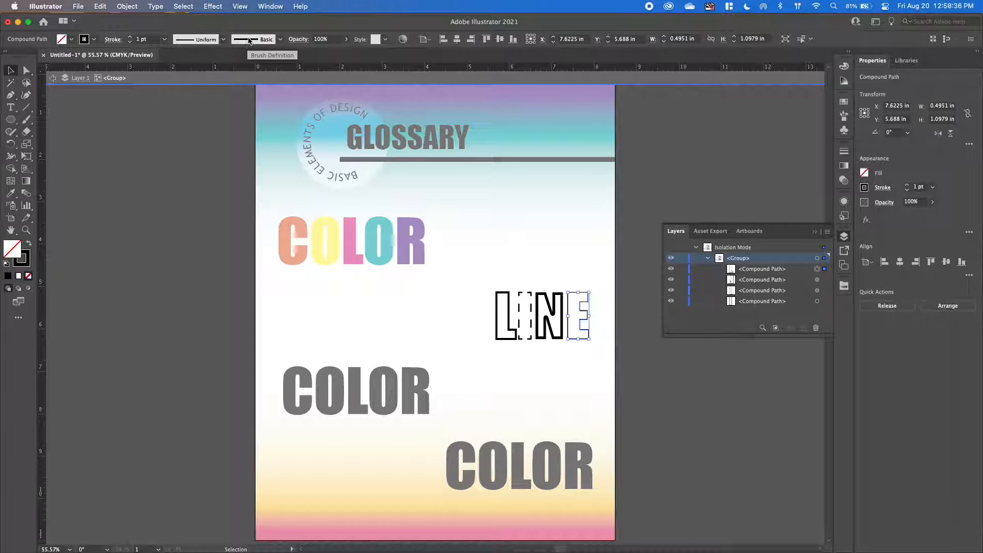
Apply the rough charcoal-like brush to the E's stroke at 0.5 pt and exit isolation mode.
{"action": "left_click", "coordinate": [273, 41]}
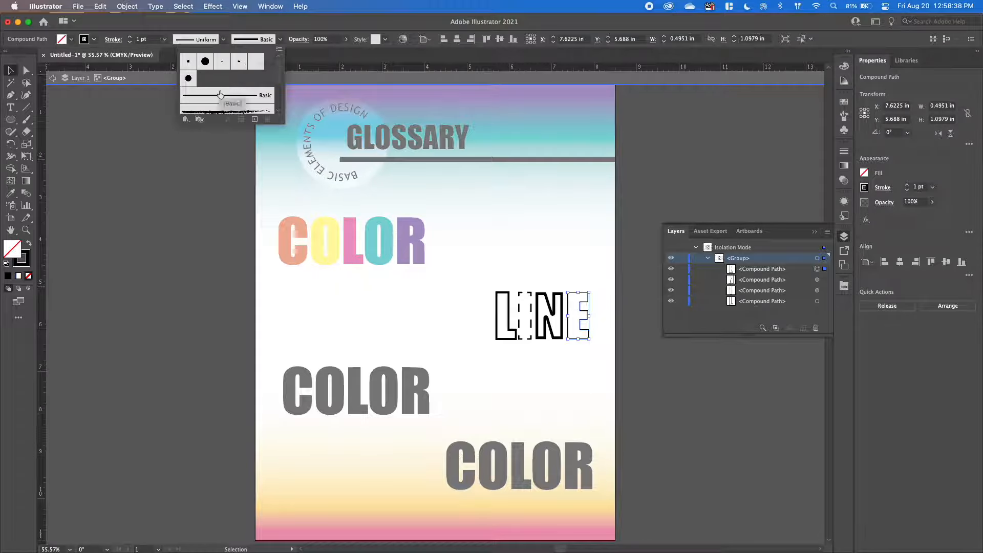
{"action": "left_click", "coordinate": [222, 111]}
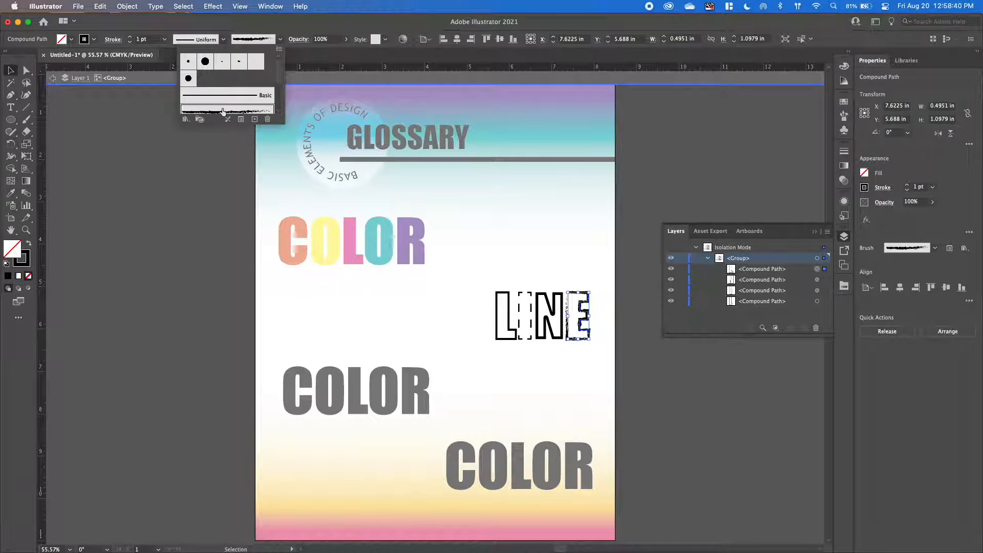
{"action": "left_click", "coordinate": [910, 193]}
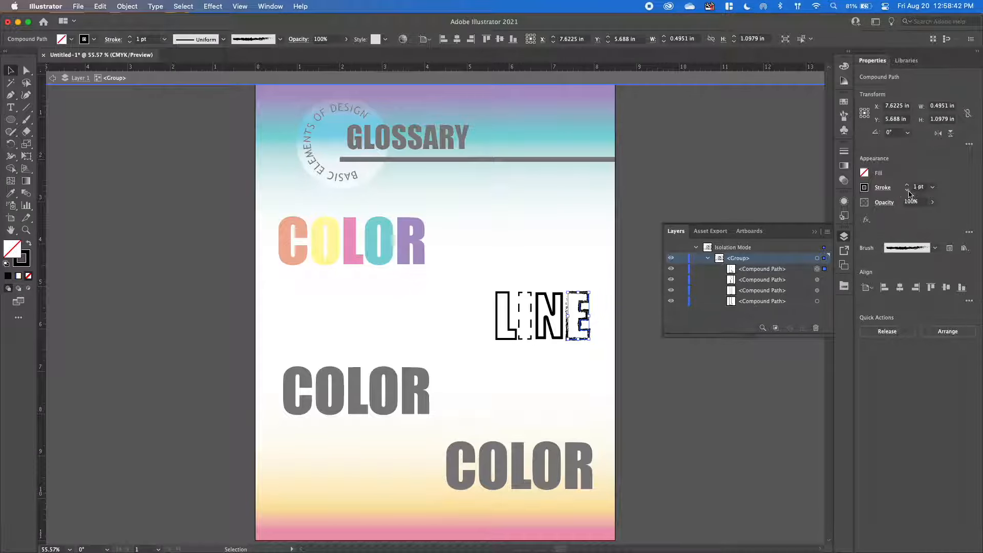
{"action": "left_click", "coordinate": [908, 191]}
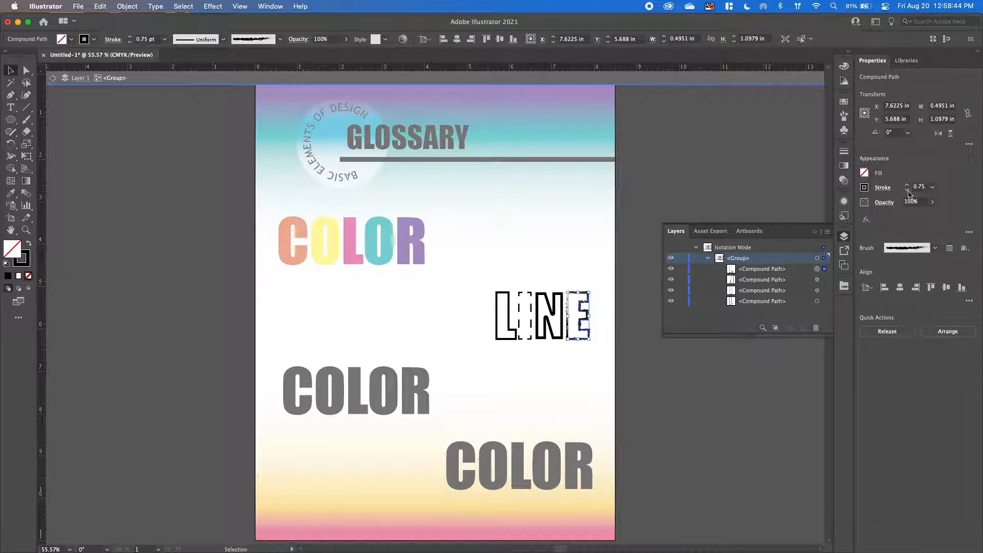
{"action": "left_click", "coordinate": [908, 190]}
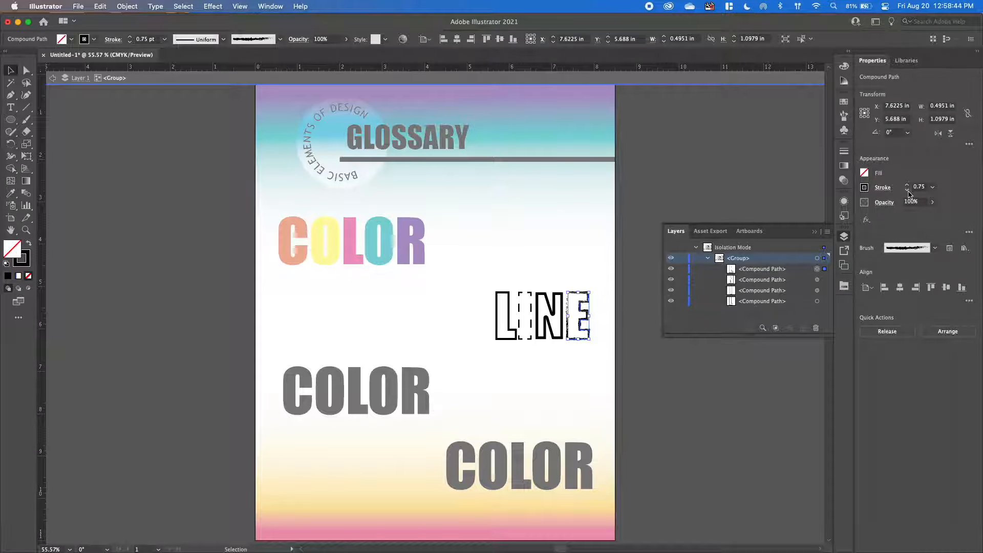
{"action": "left_click", "coordinate": [682, 380]}
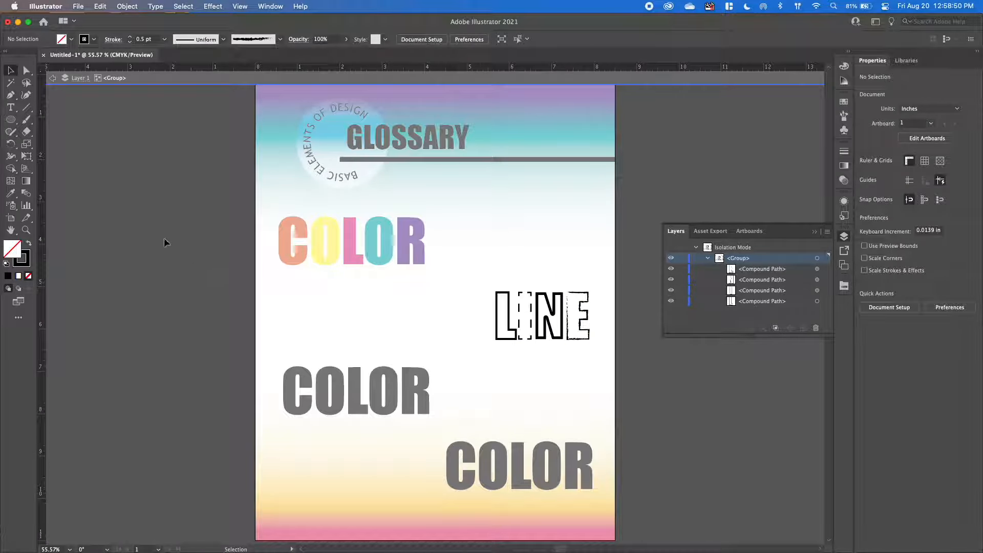
{"action": "double_click", "coordinate": [200, 275]}
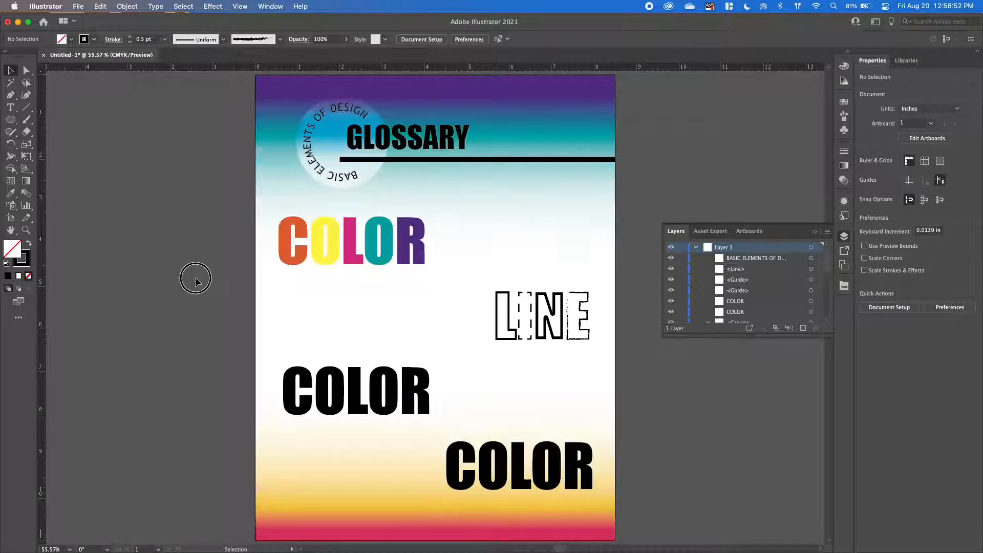
Replace the black COLOR text on the lower left of the poster with SHAPE.
{"action": "key", "text": "t"}
{"action": "left_click", "coordinate": [337, 388]}
{"action": "double_click", "coordinate": [336, 388]}
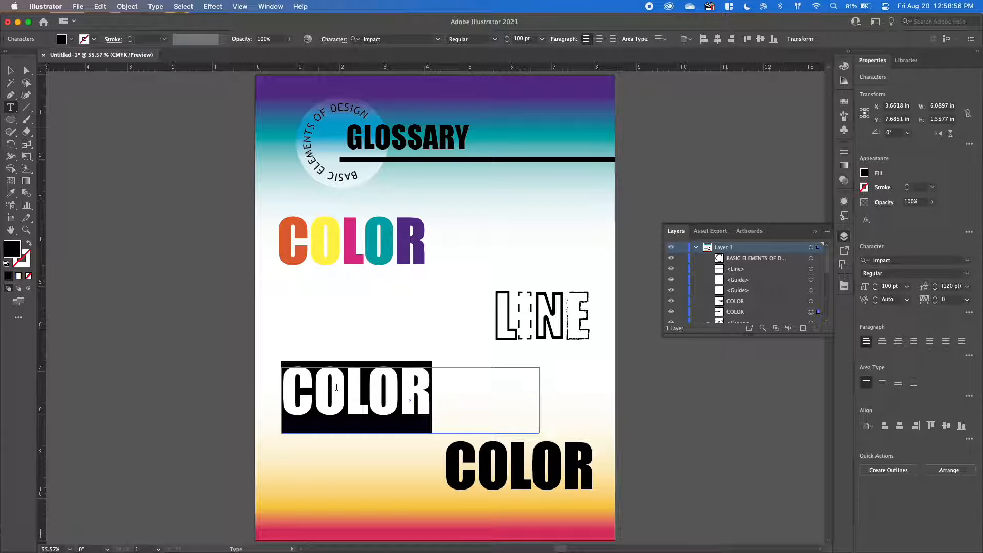
{"action": "type", "text": "SHAPE"}
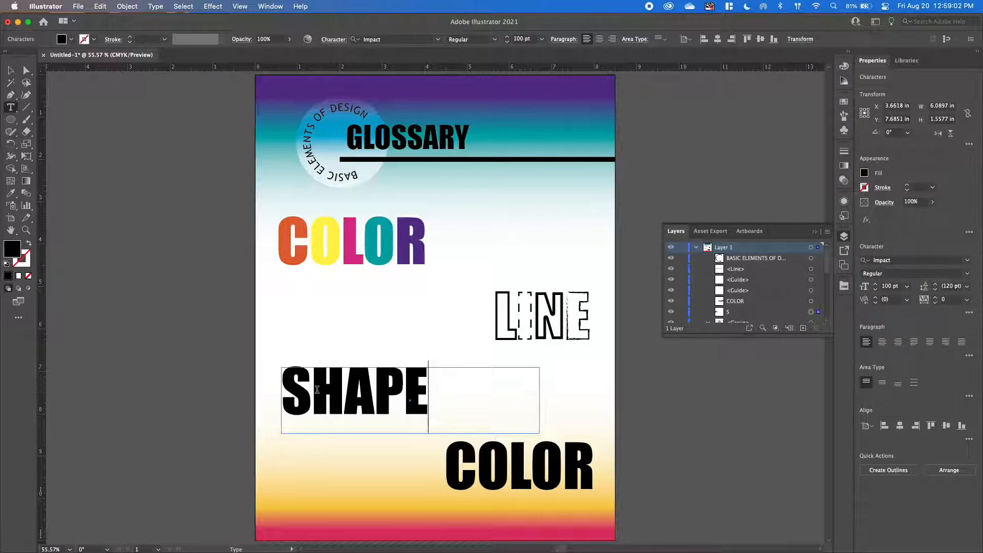
{"action": "left_click", "coordinate": [11, 70]}
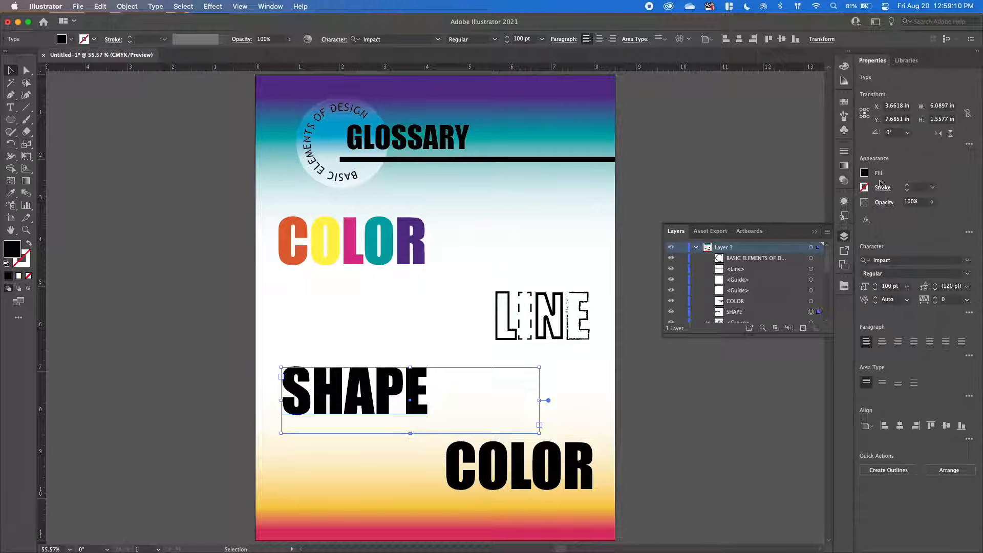
Fill the SHAPE text with magenta from the Bright swatch library.
{"action": "left_click", "coordinate": [865, 173]}
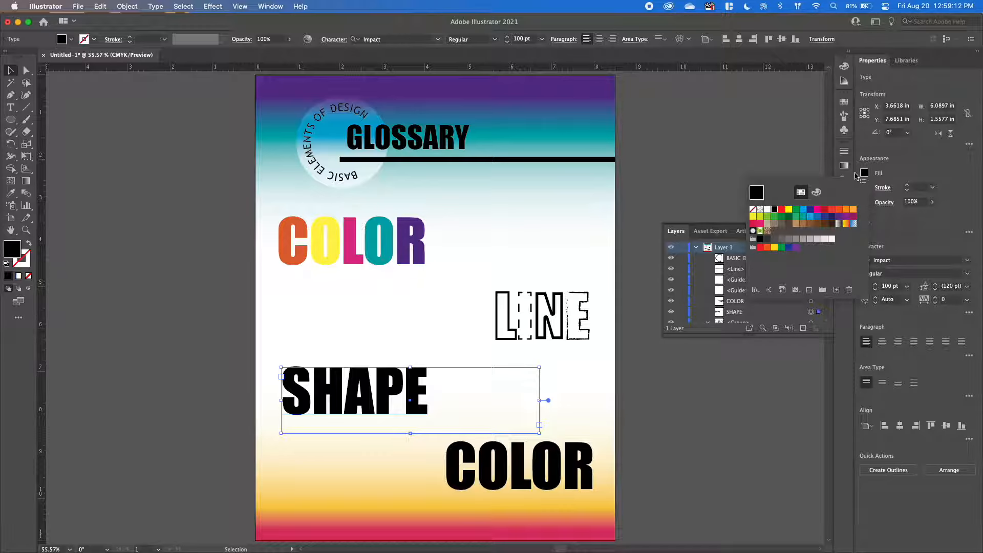
{"action": "left_click", "coordinate": [864, 175]}
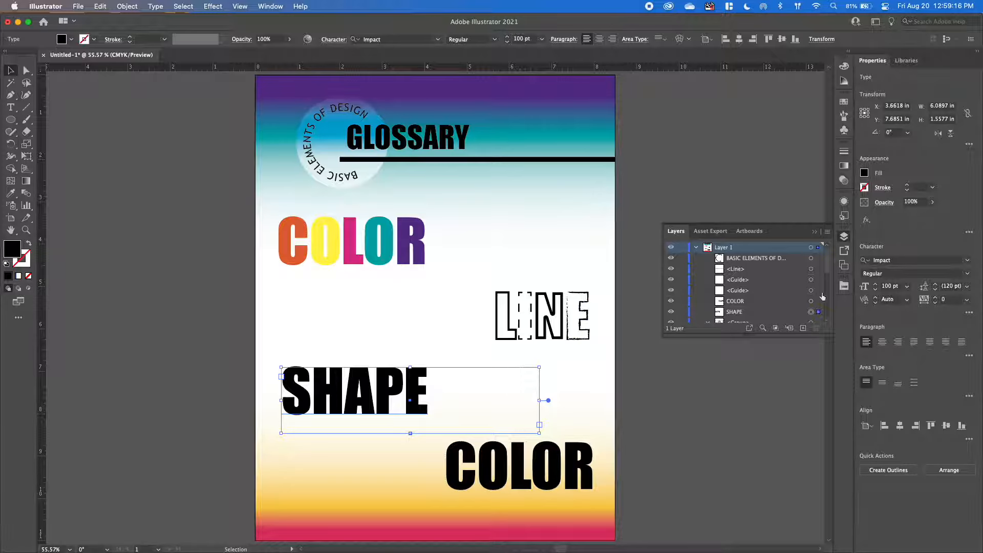
{"action": "left_click", "coordinate": [844, 286]}
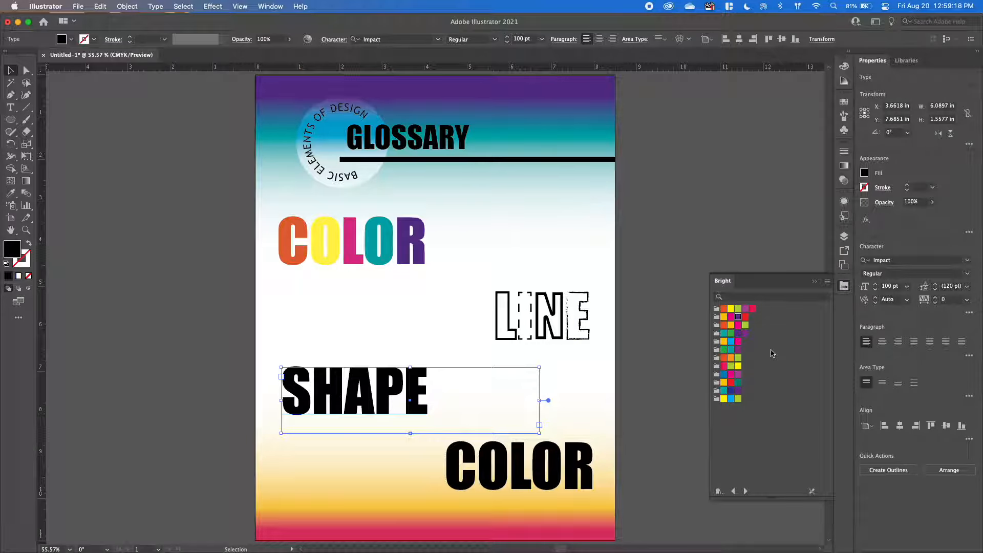
{"action": "left_click", "coordinate": [745, 318]}
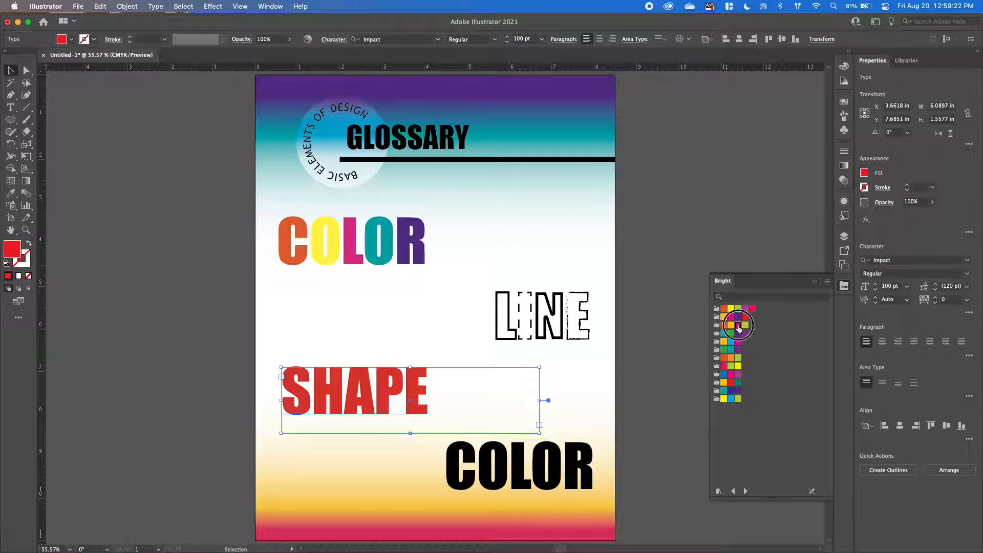
{"action": "left_click", "coordinate": [737, 326]}
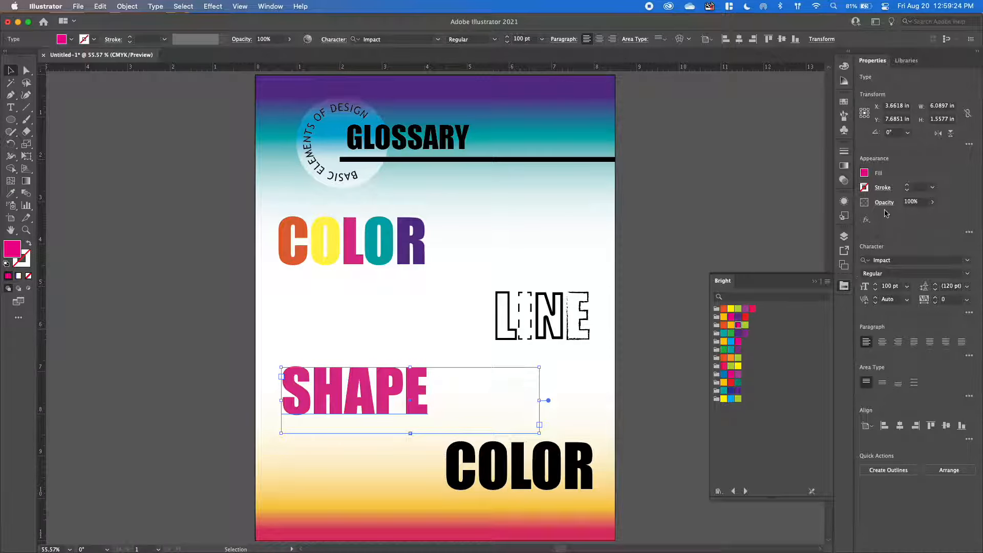
Give the SHAPE text a lime green stroke from the Bright swatch library and deselect it.
{"action": "left_click", "coordinate": [864, 188]}
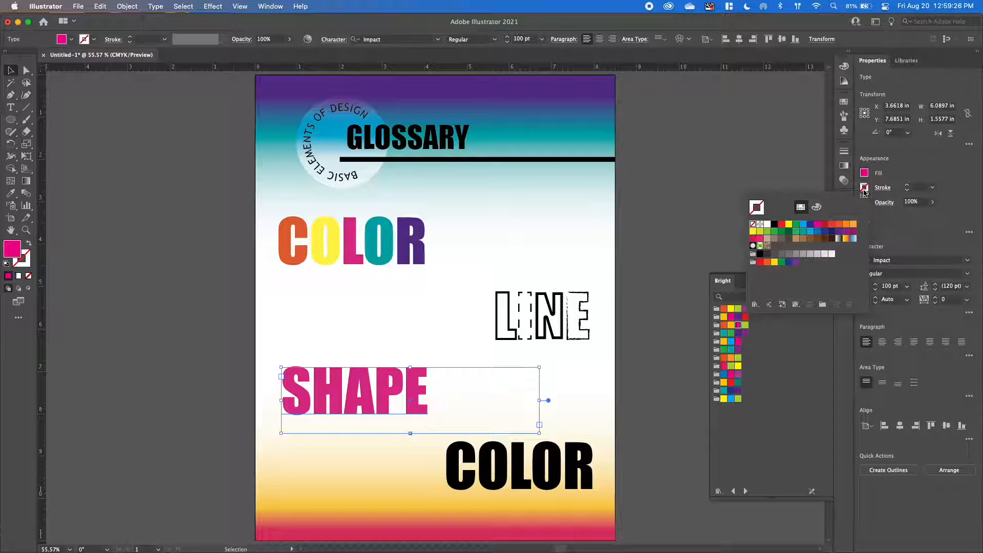
{"action": "left_click", "coordinate": [879, 211]}
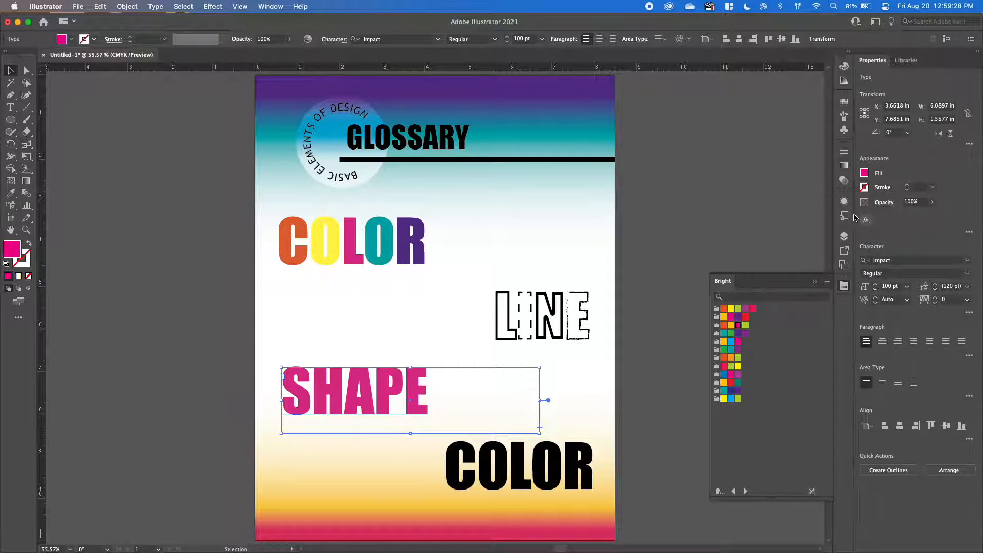
{"action": "left_click", "coordinate": [22, 264]}
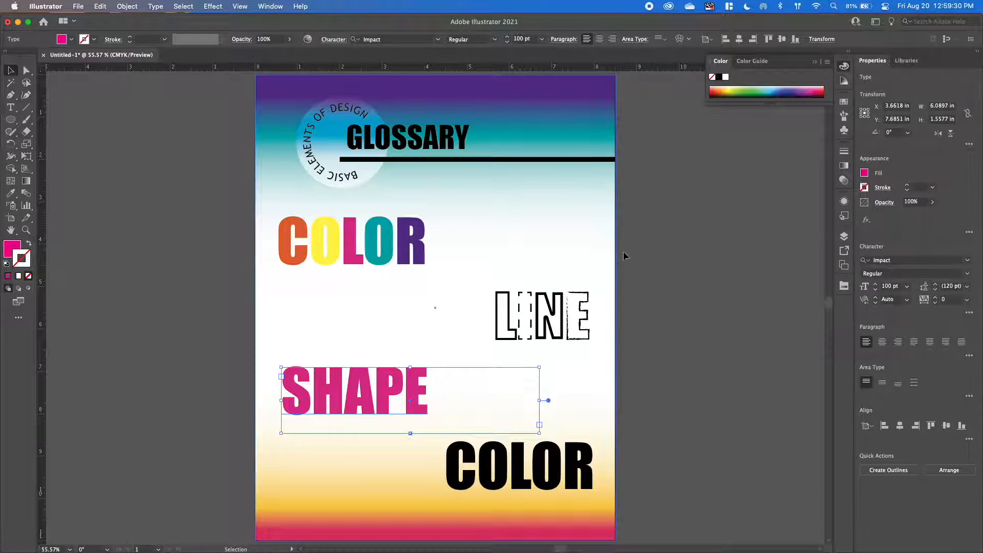
{"action": "left_click", "coordinate": [845, 290]}
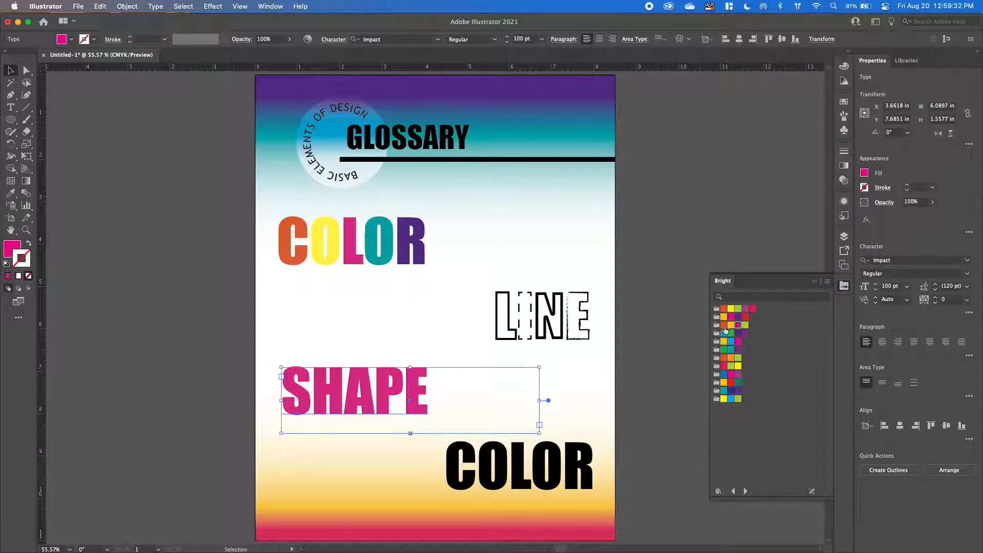
{"action": "left_click", "coordinate": [746, 325]}
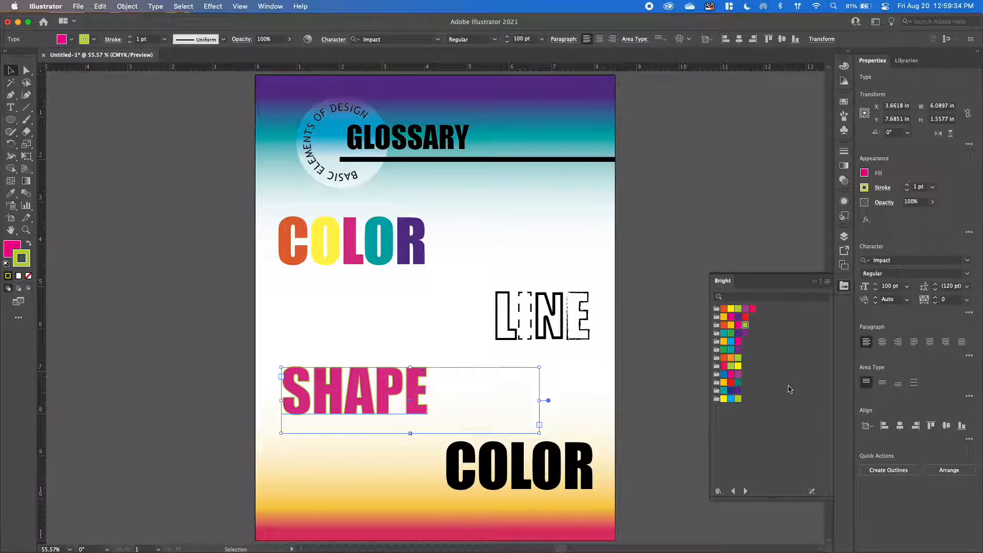
{"action": "left_click", "coordinate": [676, 331]}
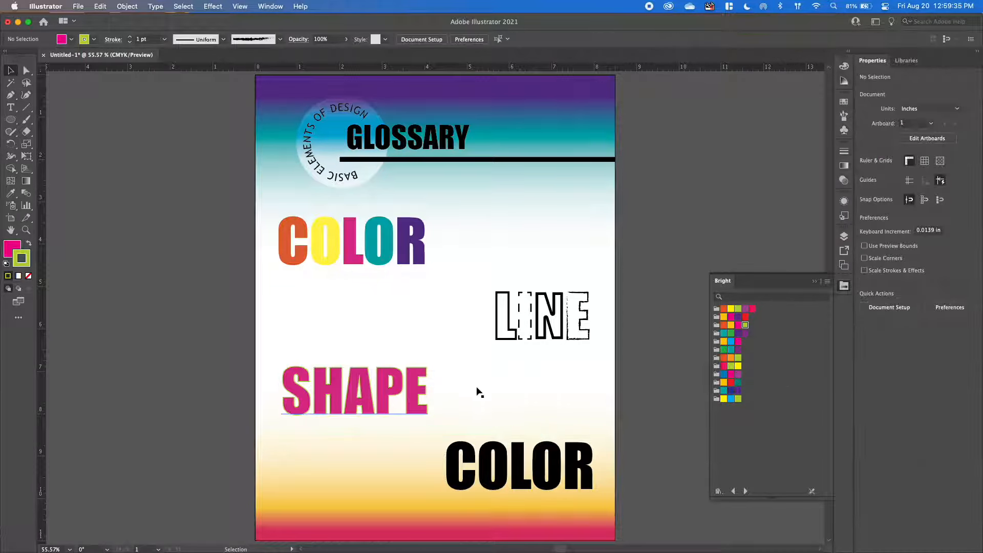
Apply a 3D Extrude & Bevel effect to the SHAPE text in Off-Axis Front position with a 50 pt depth, and deselect it.
{"action": "left_click", "coordinate": [379, 399]}
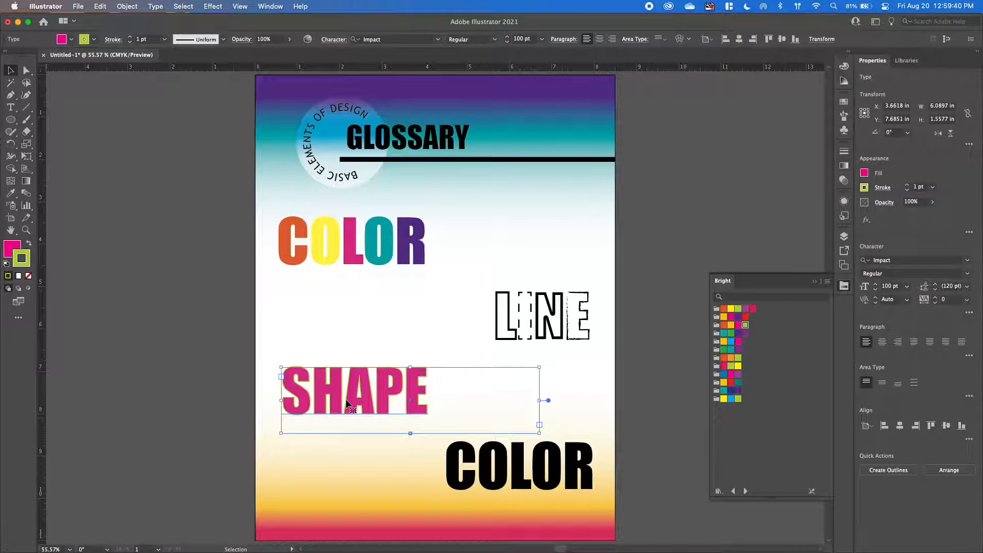
{"action": "left_click", "coordinate": [212, 7]}
{"action": "mouse_move", "coordinate": [328, 77]}
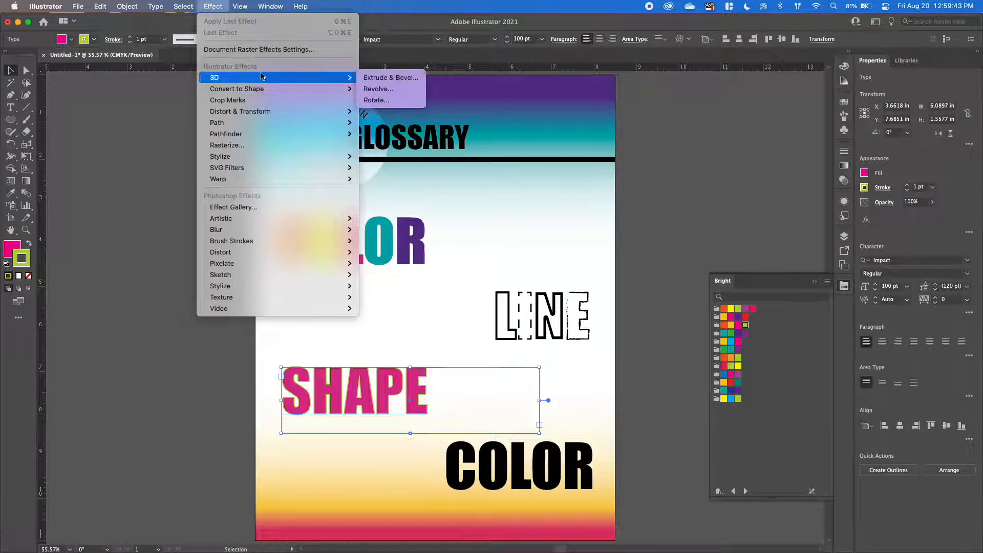
{"action": "left_click", "coordinate": [376, 79]}
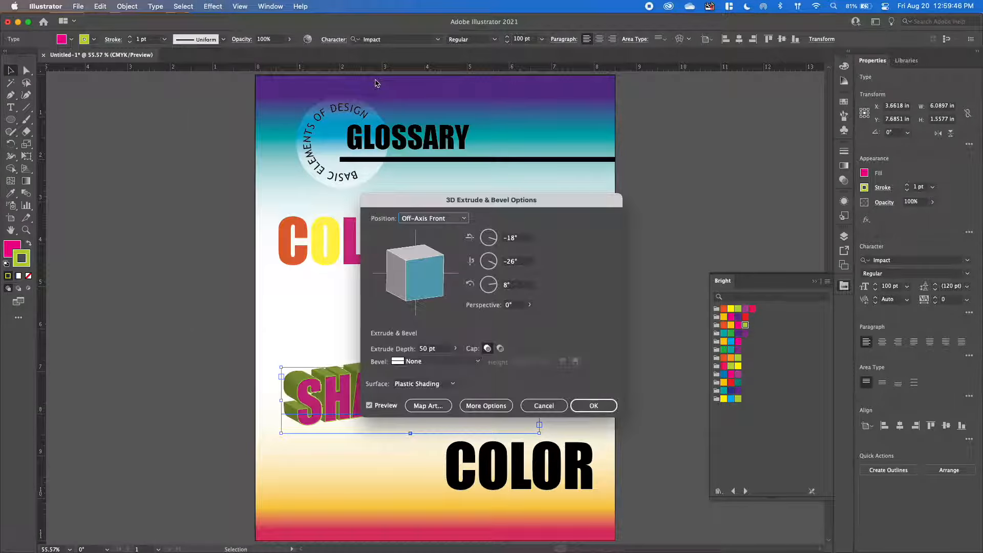
{"action": "left_click_drag", "start_coordinate": [504, 207], "coordinate": [655, 119]}
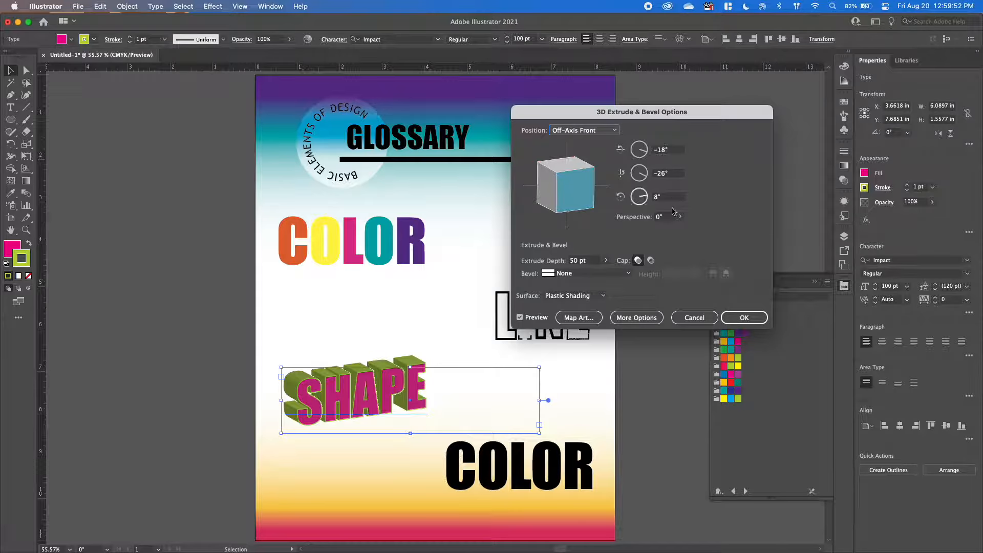
{"action": "left_click", "coordinate": [744, 318]}
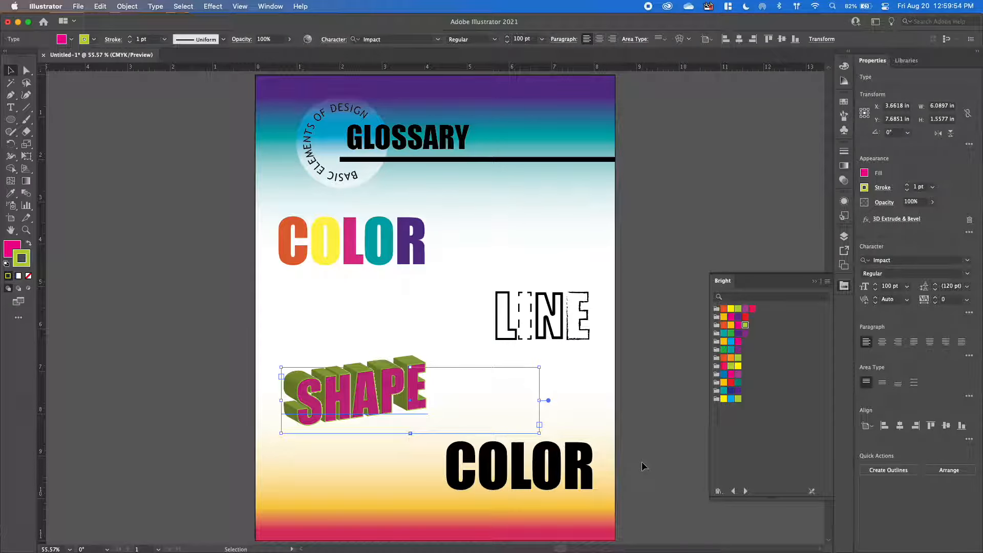
{"action": "left_click", "coordinate": [644, 466]}
Replace the black COLOR text on the lower right of the poster with TEXTURE and deselect it.
{"action": "left_click", "coordinate": [509, 470]}
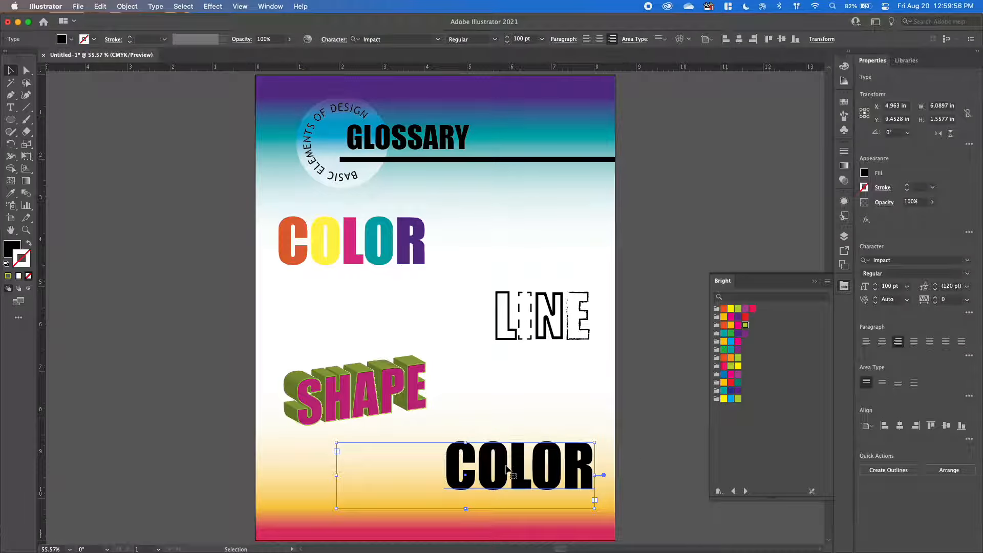
{"action": "double_click", "coordinate": [509, 470]}
{"action": "left_click_drag", "start_coordinate": [451, 463], "coordinate": [609, 474]}
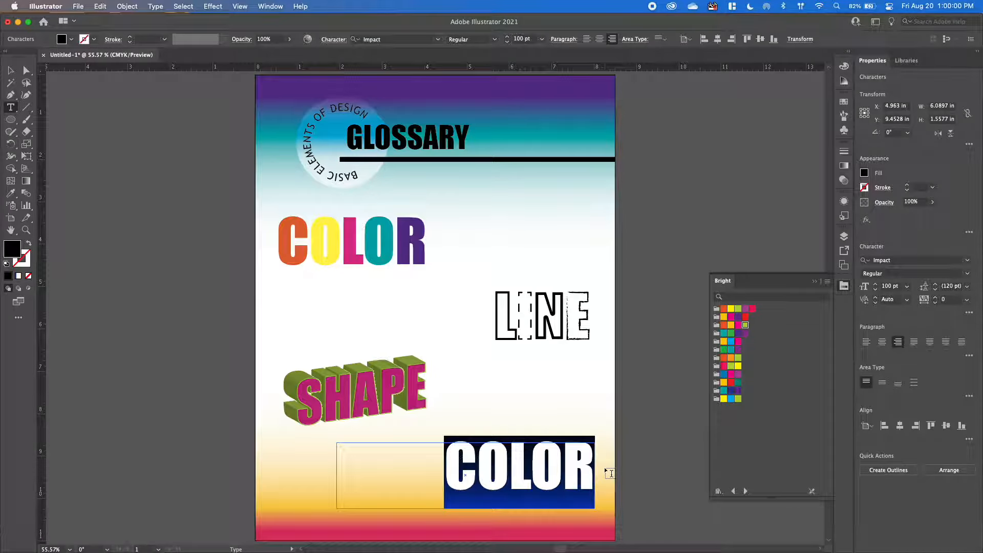
{"action": "type", "text": "TEXTUE"}
{"action": "key", "text": "BackSpace"}
{"action": "type", "text": "RE"}
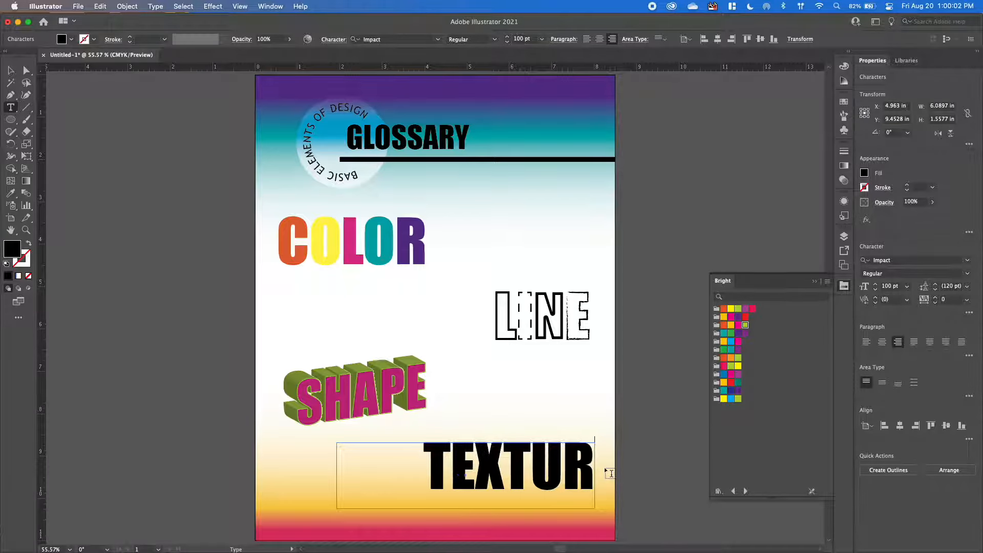
{"action": "left_click", "coordinate": [10, 71]}
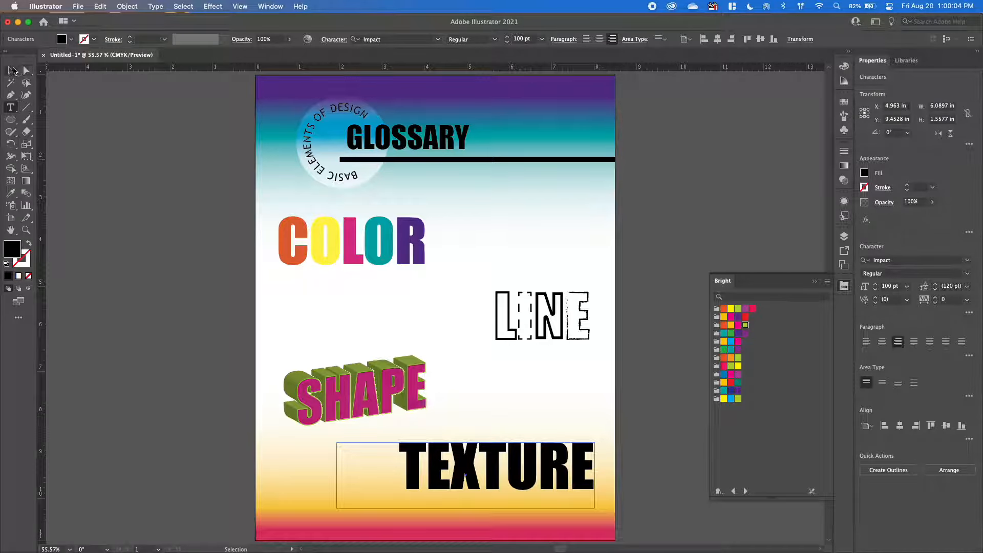
{"action": "left_click", "coordinate": [166, 244]}
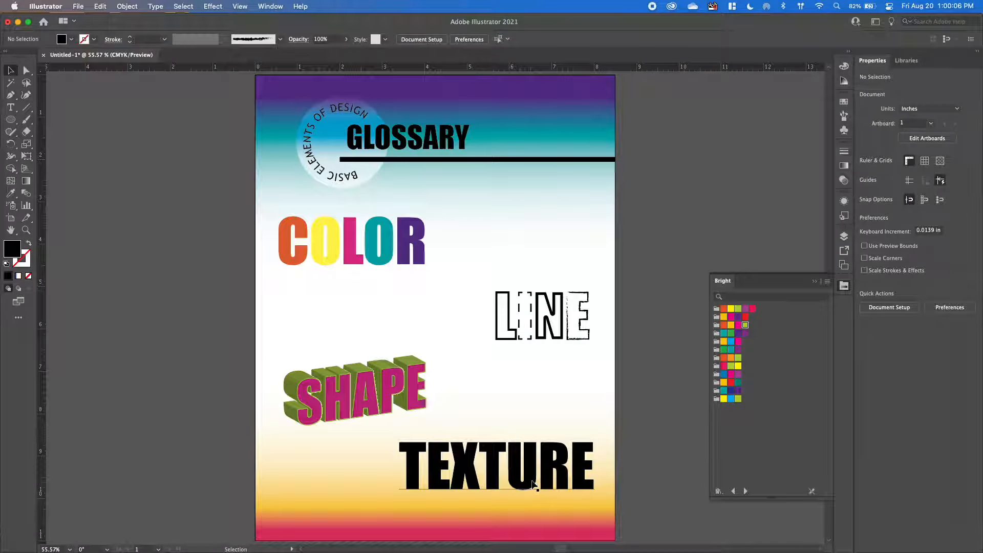
Convert the TEXTURE text to outlines and ungroup it into separate letters.
{"action": "left_click", "coordinate": [520, 464]}
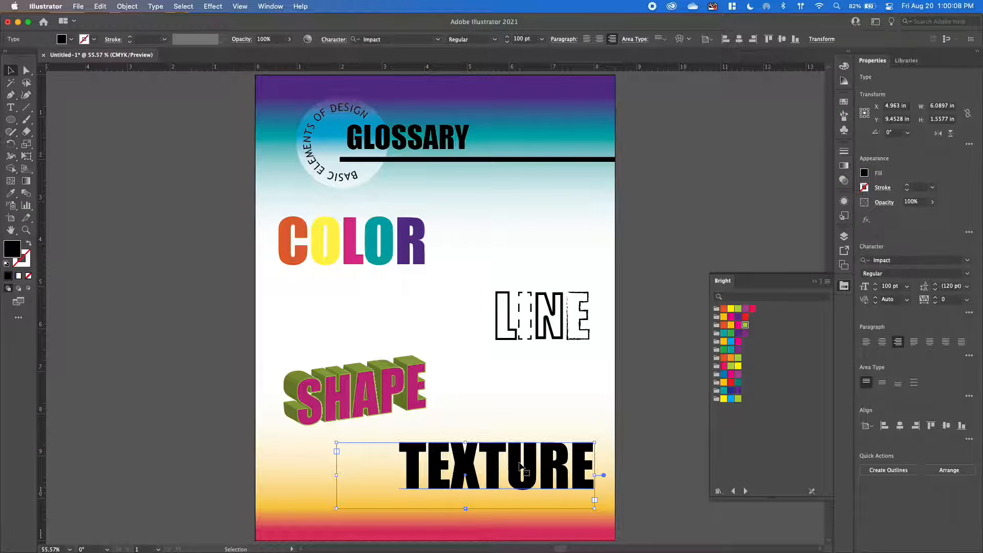
{"action": "right_click", "coordinate": [467, 464]}
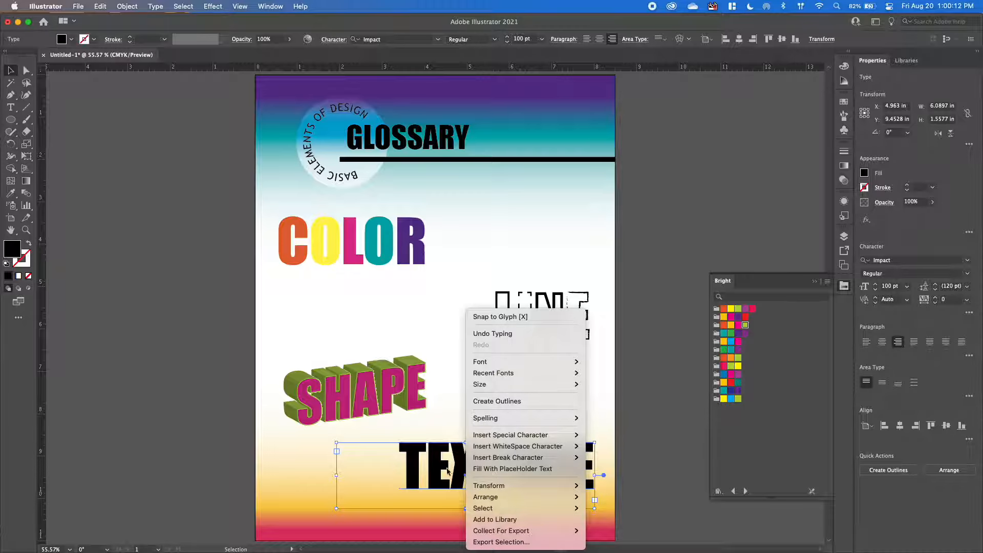
{"action": "left_click", "coordinate": [490, 402]}
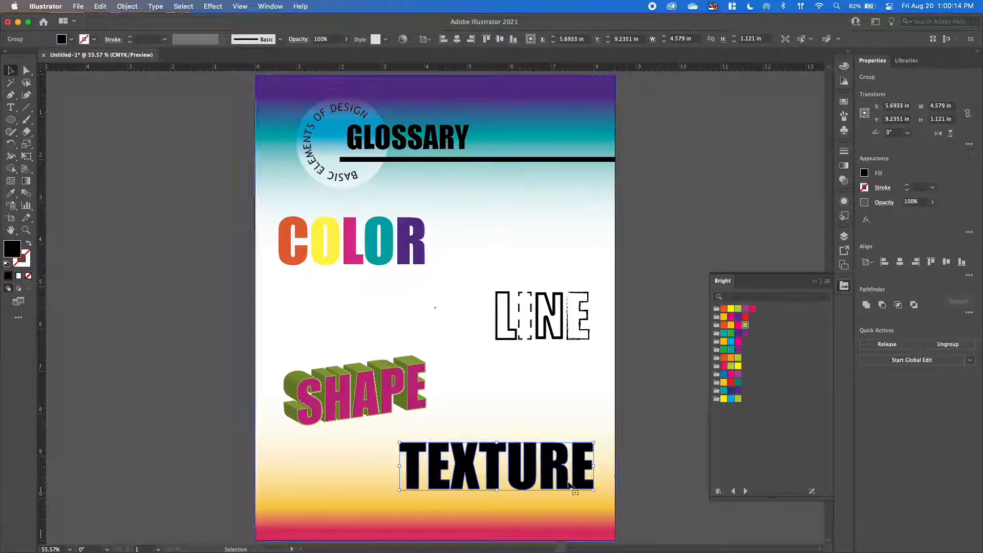
{"action": "right_click", "coordinate": [478, 478]}
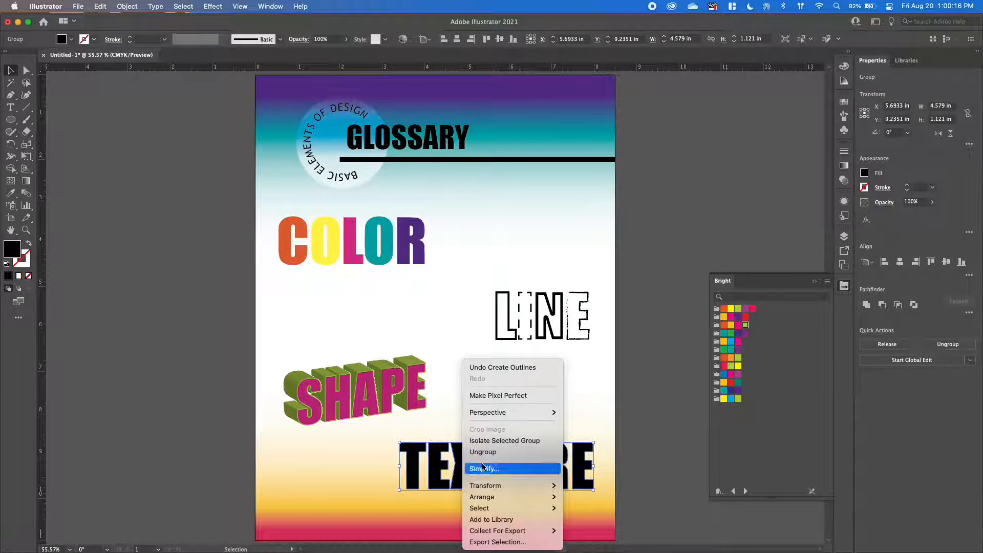
{"action": "left_click", "coordinate": [493, 448]}
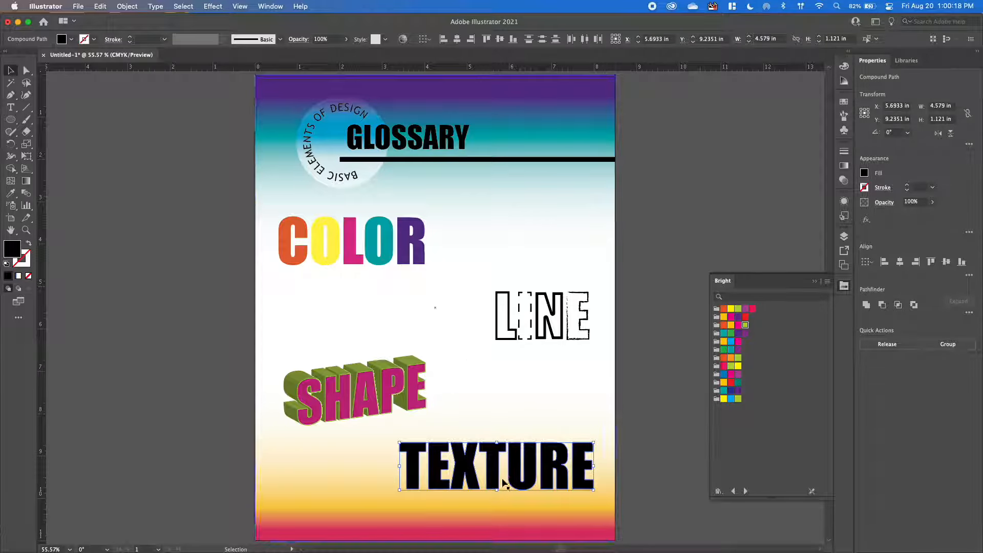
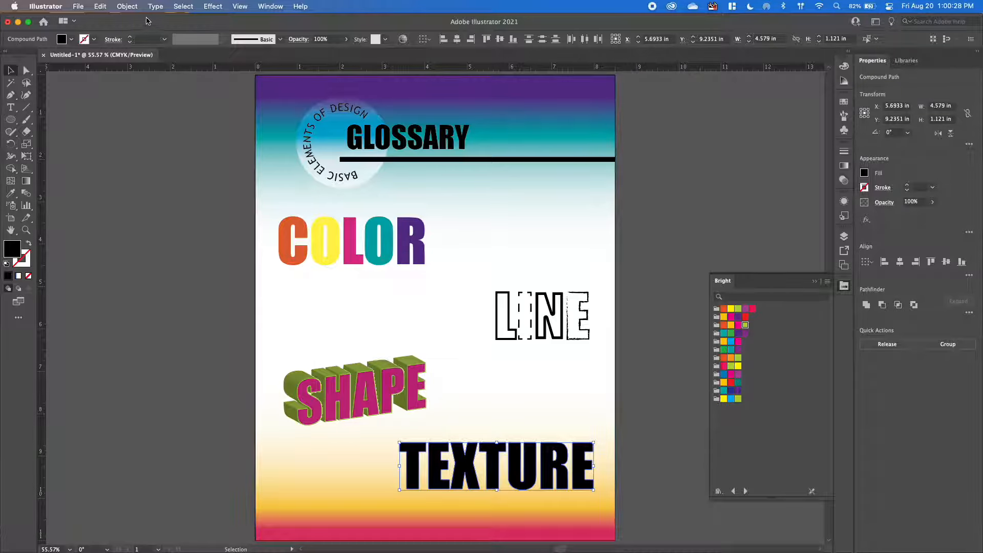
Combine the separate TEXTURE letters into one compound path, show the layer list and deselect the letters.
{"action": "left_click", "coordinate": [128, 7]}
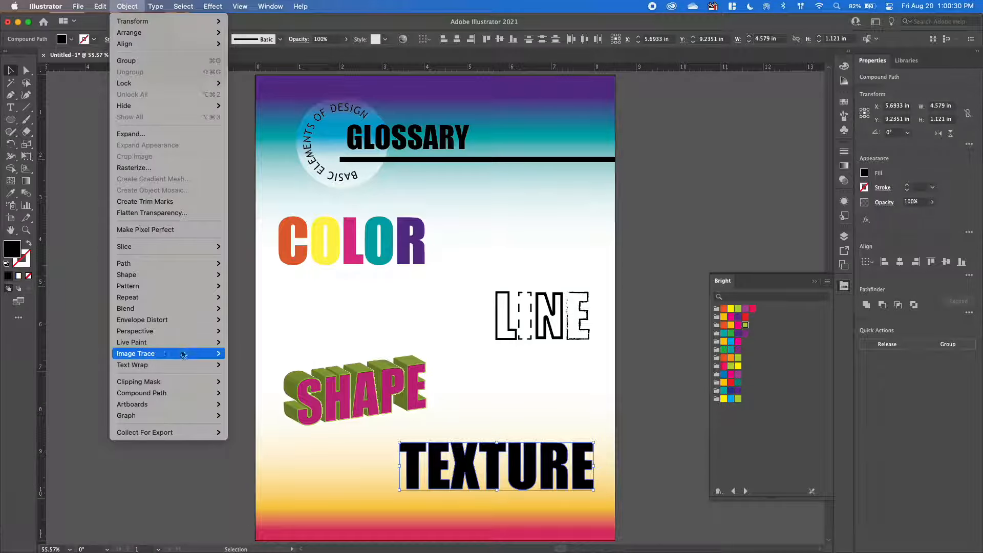
{"action": "mouse_move", "coordinate": [171, 393]}
{"action": "left_click", "coordinate": [241, 392]}
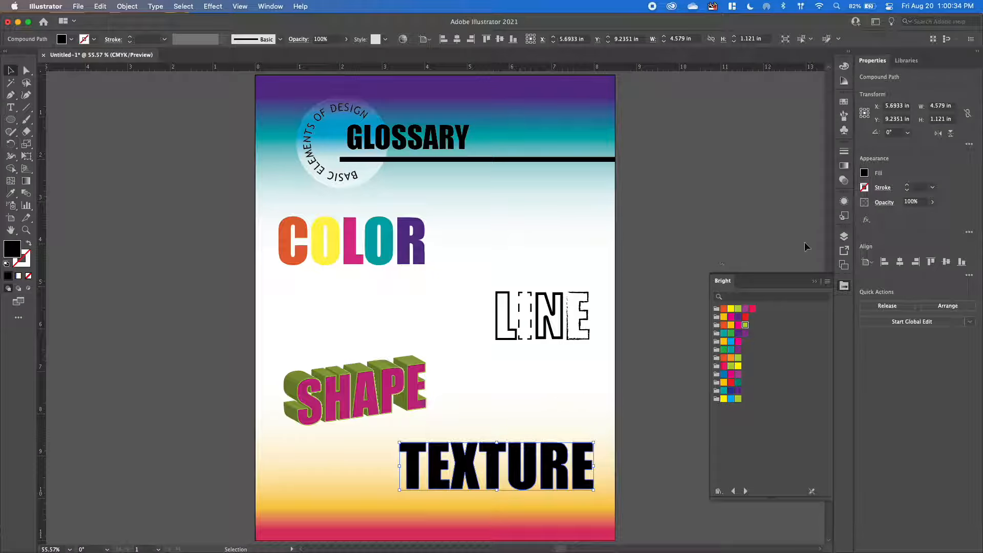
{"action": "left_click", "coordinate": [844, 236]}
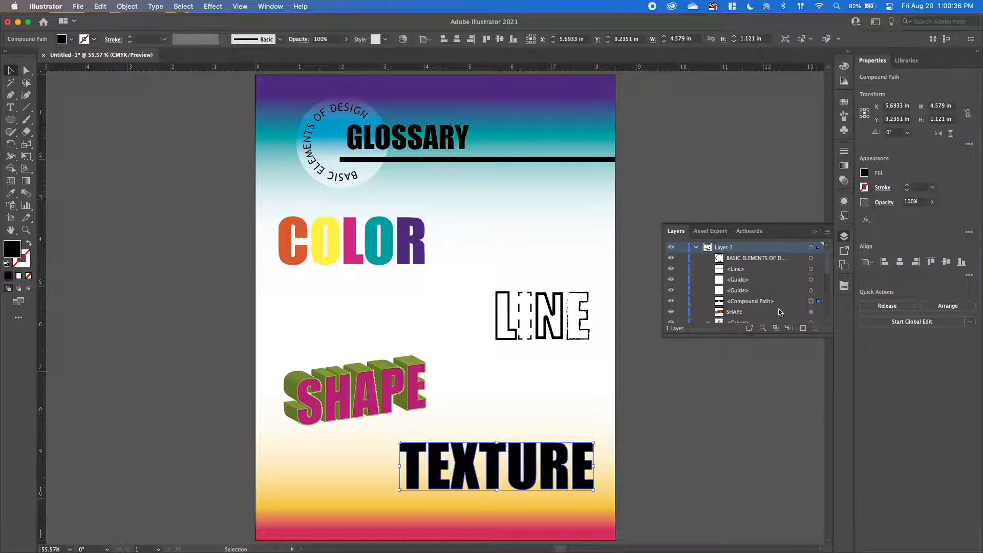
{"action": "left_click", "coordinate": [671, 391]}
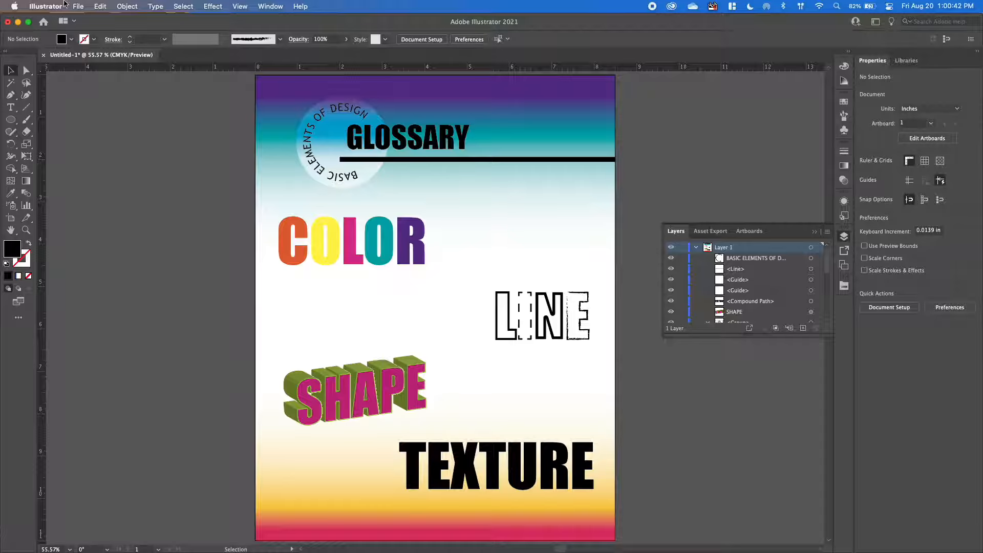
Place the linked image texture.jpg from the Desktop folder onto the poster.
{"action": "left_click", "coordinate": [79, 7]}
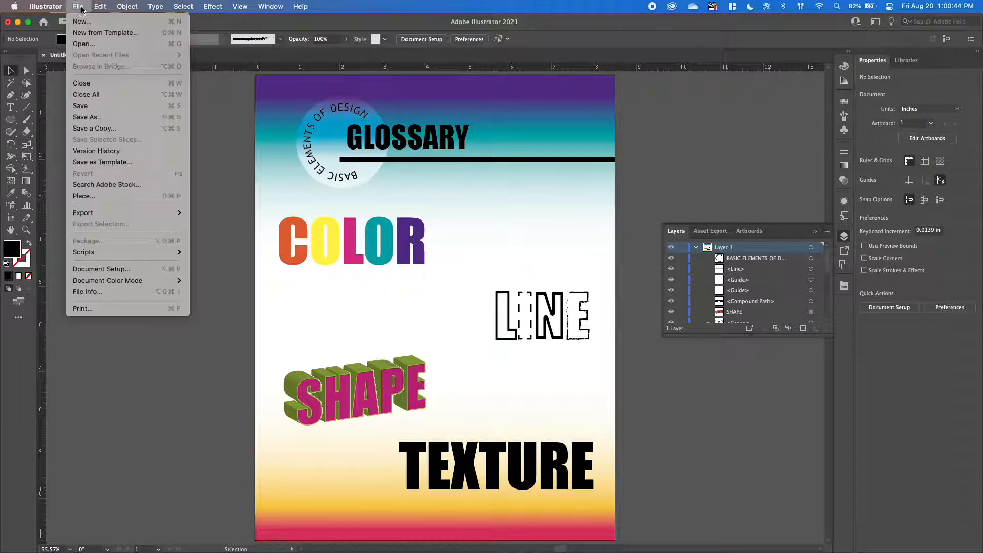
{"action": "left_click", "coordinate": [127, 196]}
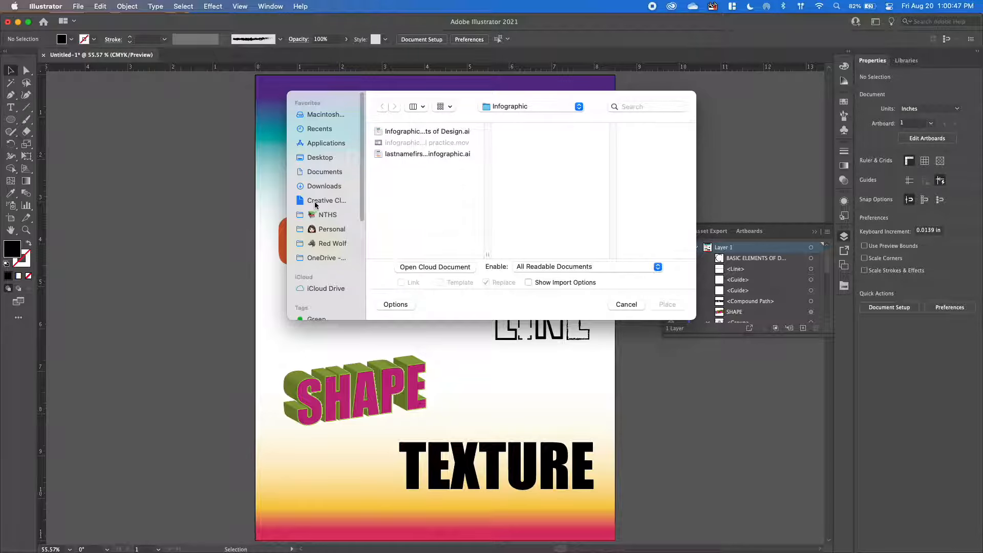
{"action": "left_click", "coordinate": [321, 158]}
{"action": "double_click", "coordinate": [401, 177]}
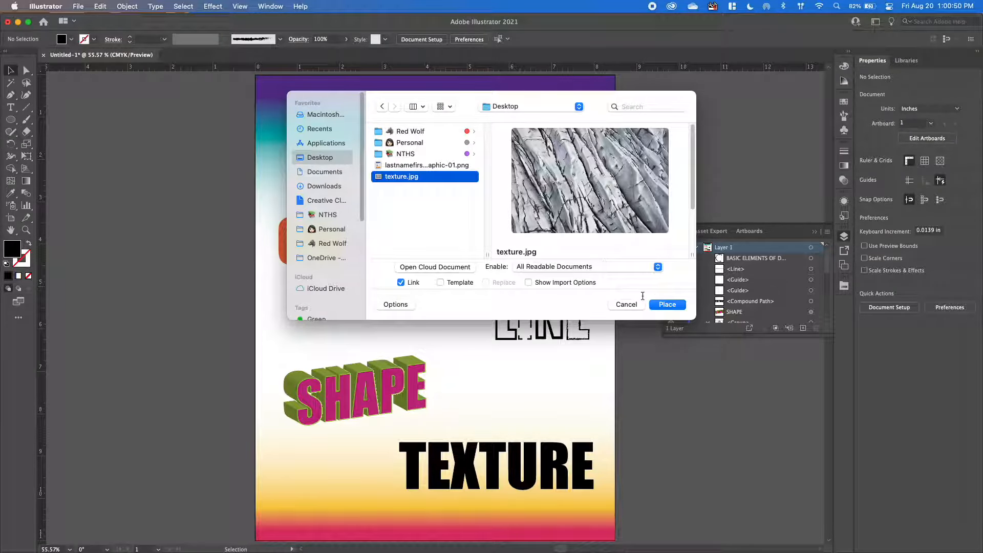
{"action": "left_click", "coordinate": [146, 244]}
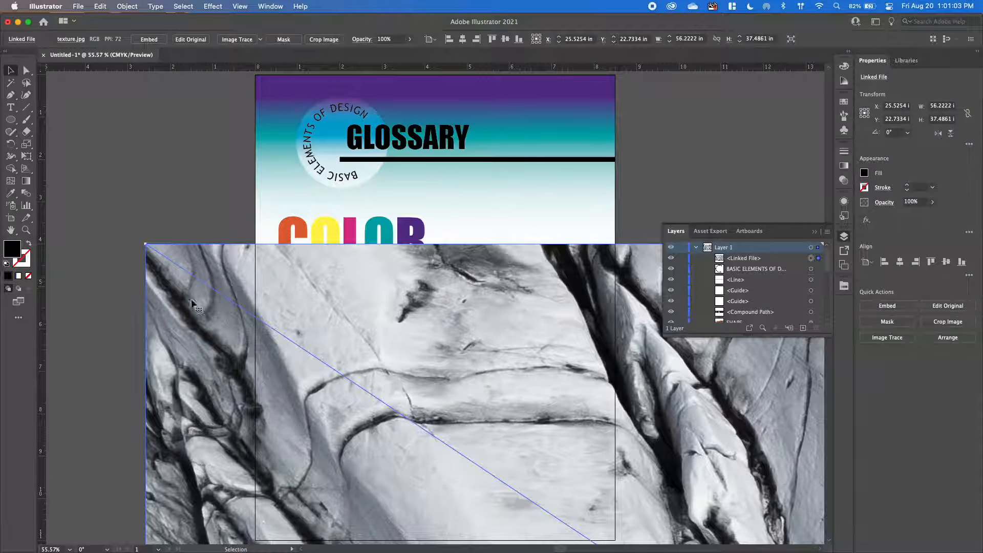
Scale the texture image down to about 6.14 by 4.1 in, position it over the TEXTURE word and deselect it.
{"action": "left_click_drag", "start_coordinate": [146, 245], "coordinate": [574, 469]}
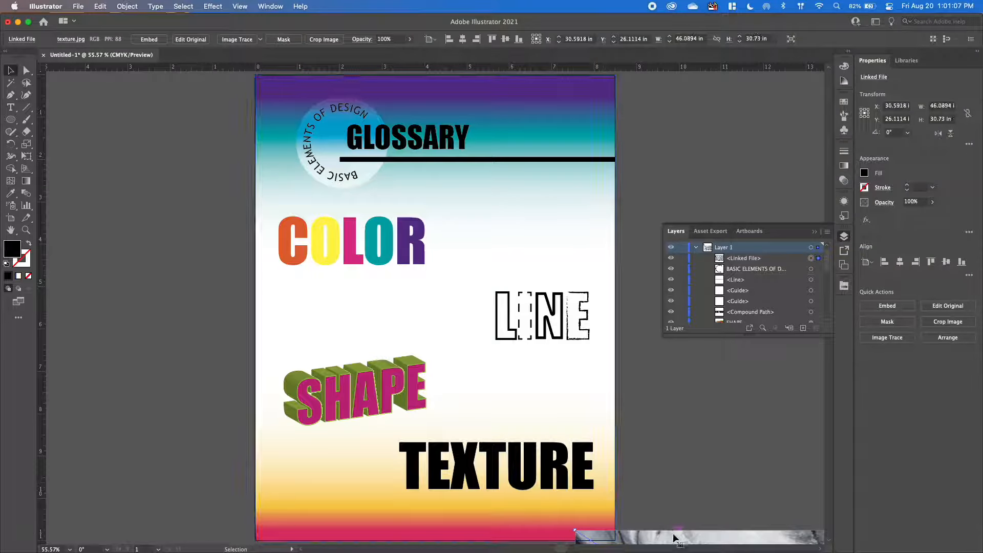
{"action": "left_click_drag", "start_coordinate": [674, 535], "coordinate": [231, 141]}
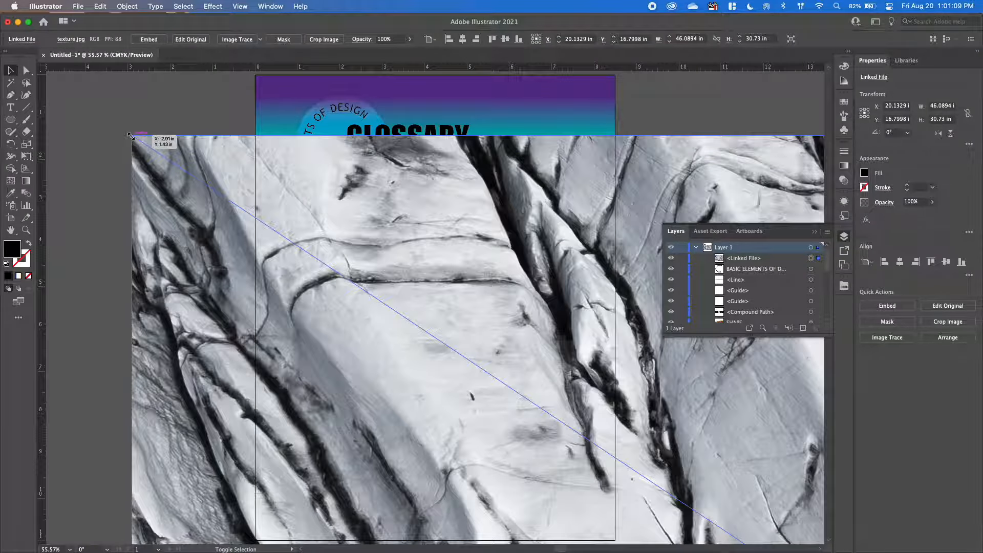
{"action": "left_click_drag", "start_coordinate": [131, 136], "coordinate": [568, 427]}
{"action": "left_click_drag", "start_coordinate": [701, 480], "coordinate": [227, 149]}
{"action": "left_click_drag", "start_coordinate": [96, 96], "coordinate": [609, 433]}
{"action": "left_click_drag", "start_coordinate": [710, 462], "coordinate": [178, 89]}
{"action": "key", "text": "super+minus"}
{"action": "key", "text": "super+minus"}
{"action": "key", "text": "super+minus"}
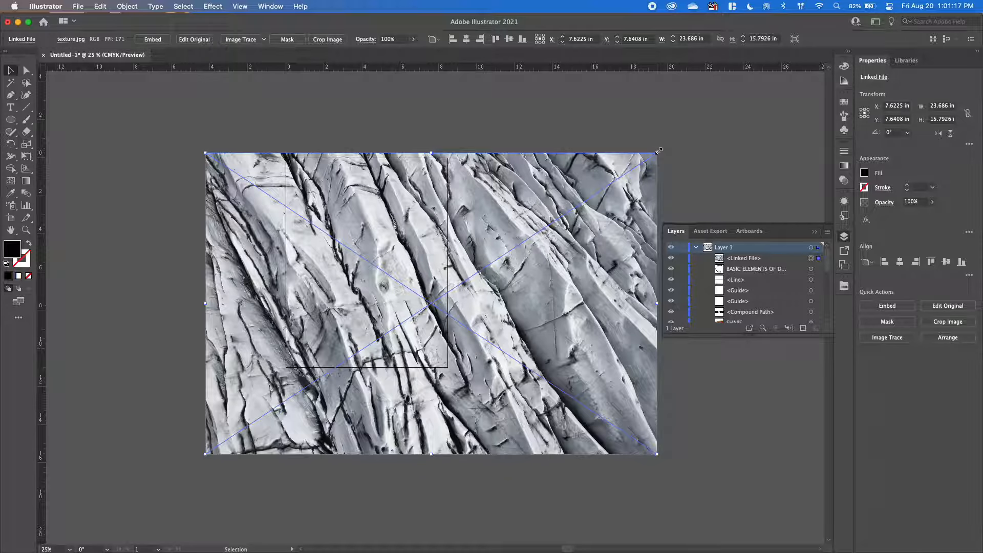
{"action": "left_click_drag", "start_coordinate": [659, 150], "coordinate": [421, 320]}
{"action": "left_click", "coordinate": [583, 361]}
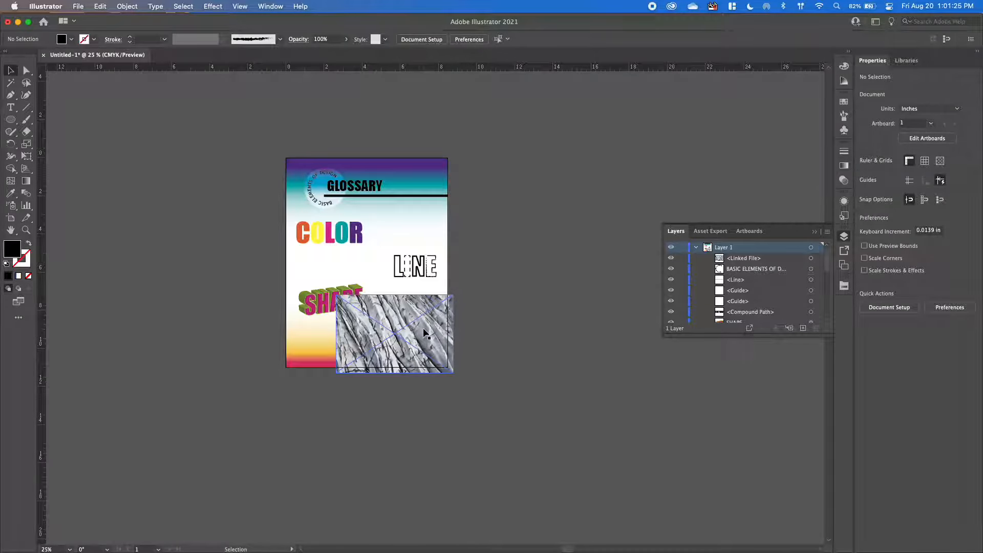
Move the linked texture image directly beneath the TEXTURE compound path in the layer order.
{"action": "key", "text": "super+equal"}
{"action": "key", "text": "super+equal"}
{"action": "scroll", "coordinate": [424, 333], "scroll_direction": "up", "scroll_amount": 3}
{"action": "scroll", "coordinate": [424, 333], "scroll_direction": "left", "scroll_amount": 3}
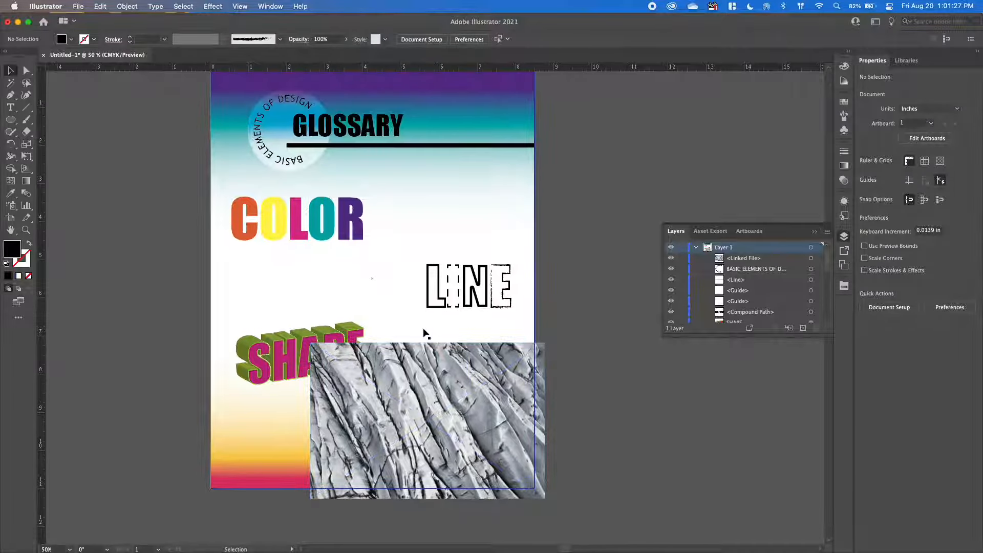
{"action": "scroll", "coordinate": [423, 334], "scroll_direction": "up", "scroll_amount": 2}
{"action": "scroll", "coordinate": [424, 333], "scroll_direction": "left", "scroll_amount": 2}
{"action": "left_click_drag", "start_coordinate": [750, 262], "coordinate": [747, 318]}
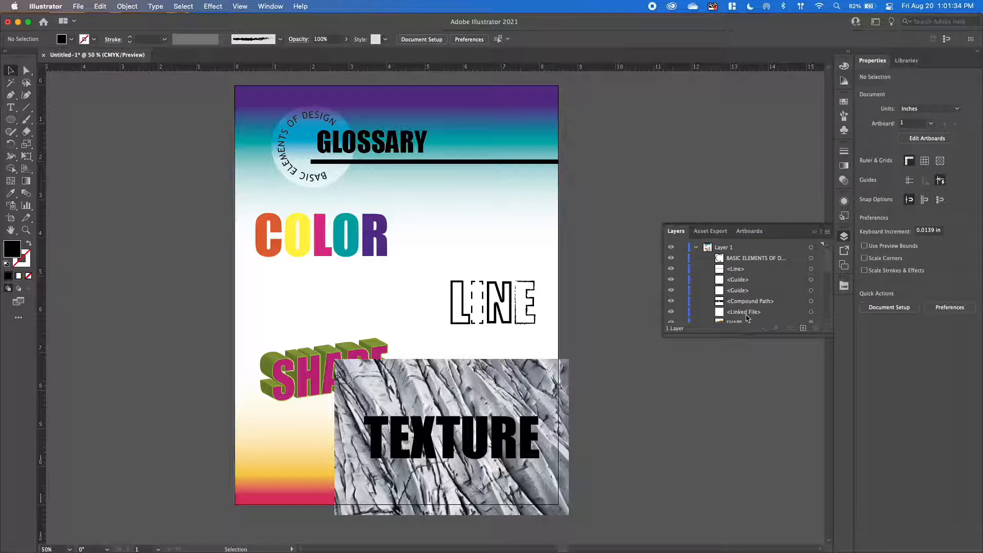
Clip the texture image to the TEXTURE letters with a clipping mask and deselect the result.
{"action": "left_click", "coordinate": [812, 302]}
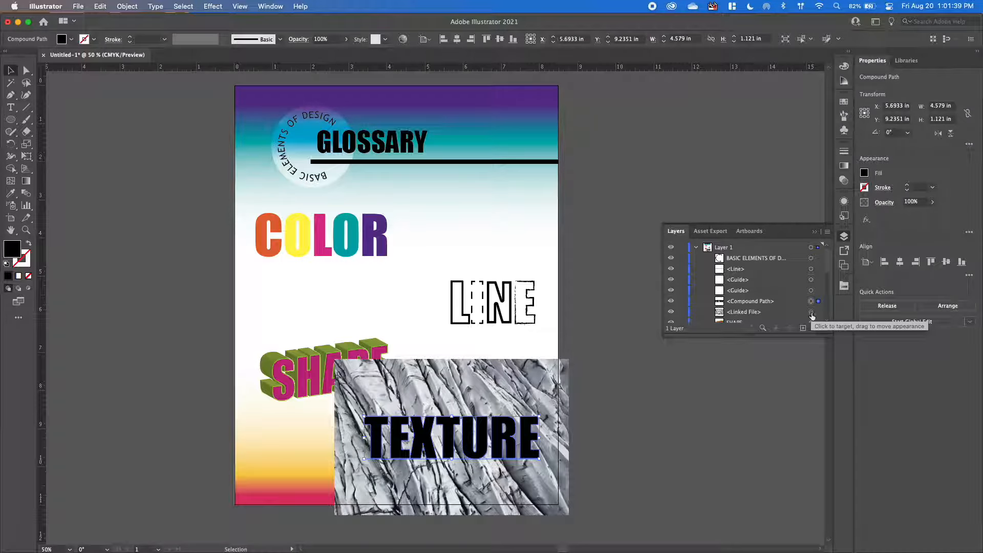
{"action": "left_click", "coordinate": [812, 312], "text": "shift"}
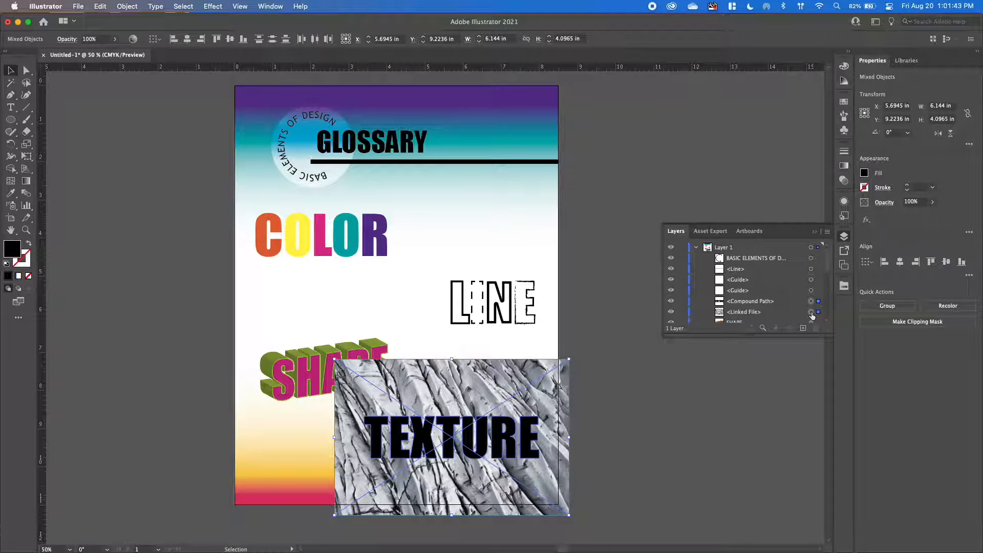
{"action": "right_click", "coordinate": [444, 370]}
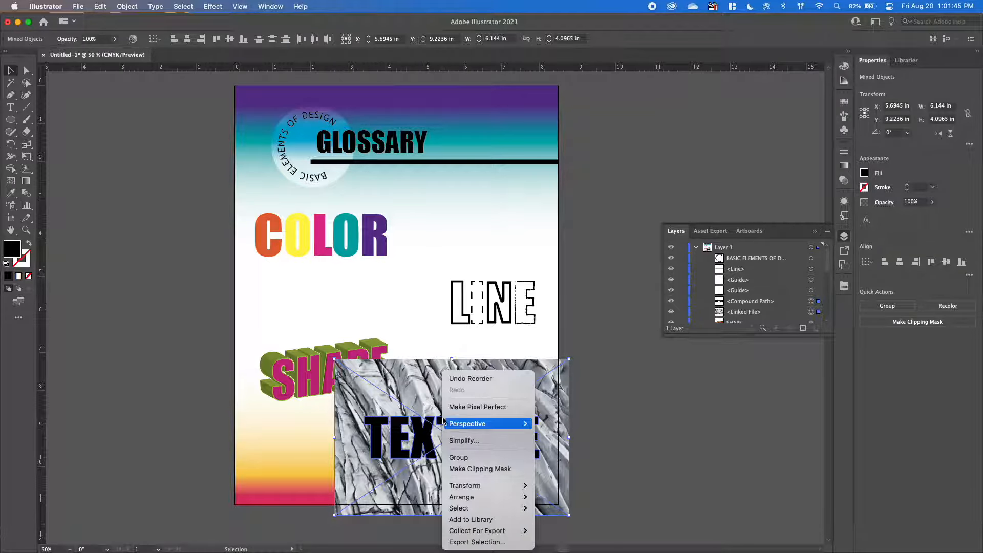
{"action": "left_click", "coordinate": [478, 469]}
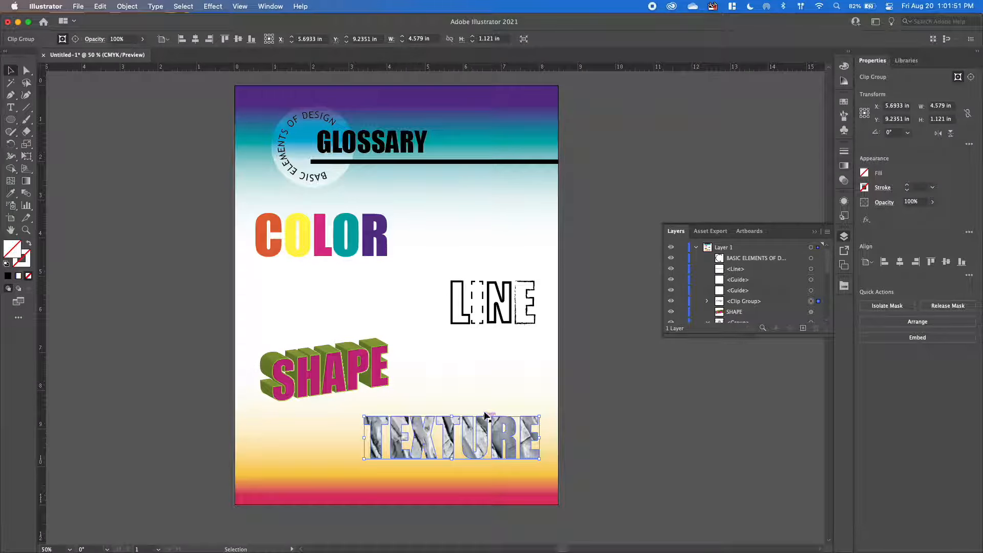
{"action": "left_click", "coordinate": [588, 391]}
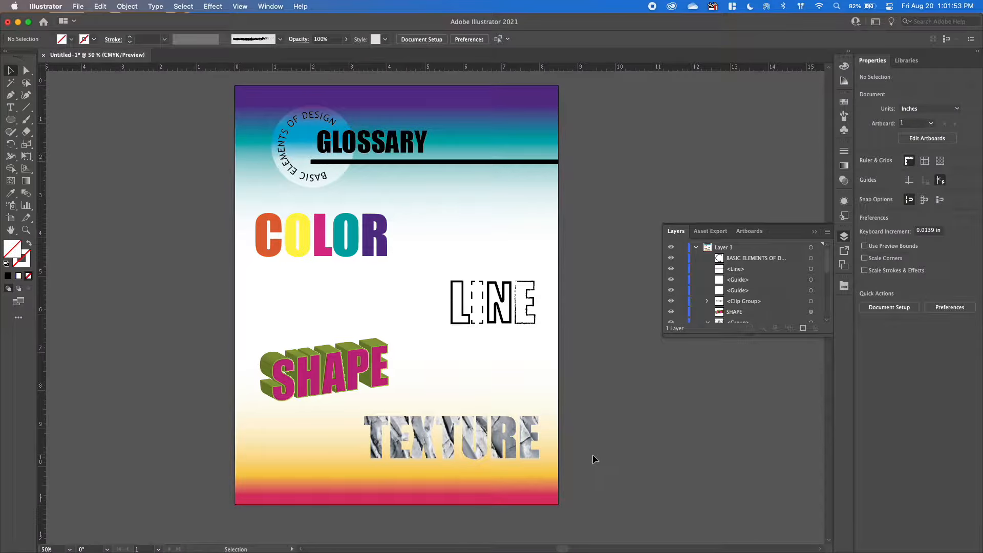
Give the TEXTURE clip group a purple stroke from the Bright swatch library and deselect it.
{"action": "left_click", "coordinate": [512, 442]}
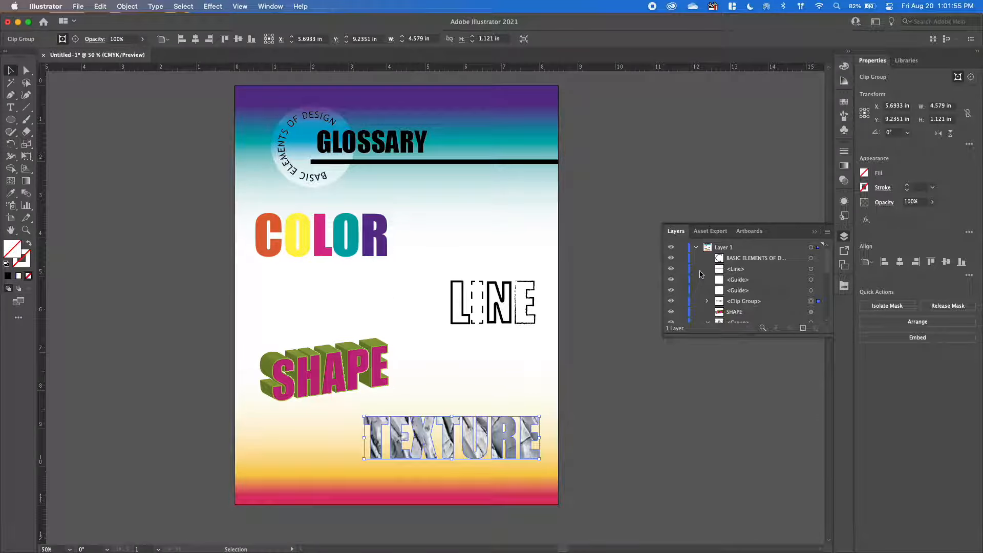
{"action": "left_click", "coordinate": [865, 187]}
{"action": "left_click", "coordinate": [904, 160]}
{"action": "left_click", "coordinate": [23, 258]}
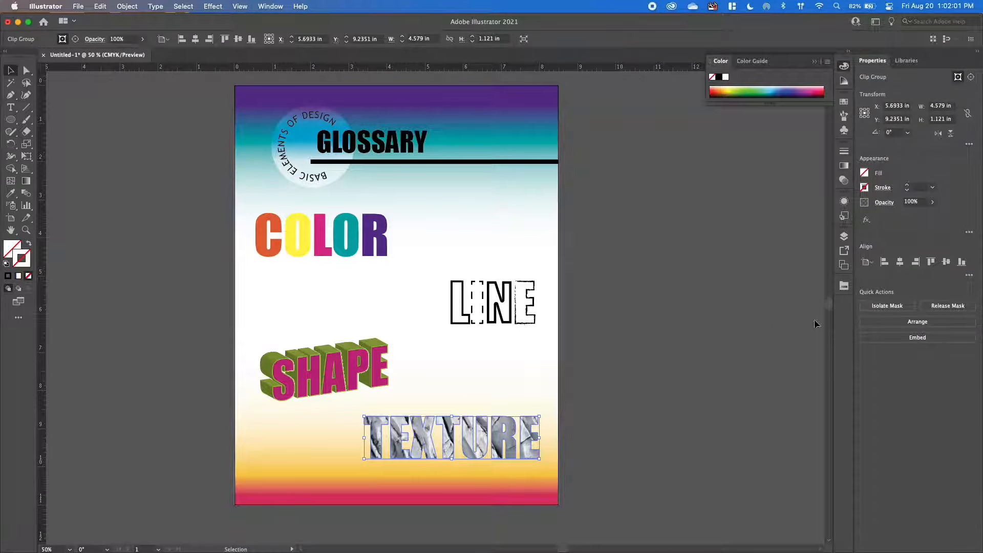
{"action": "left_click", "coordinate": [845, 287]}
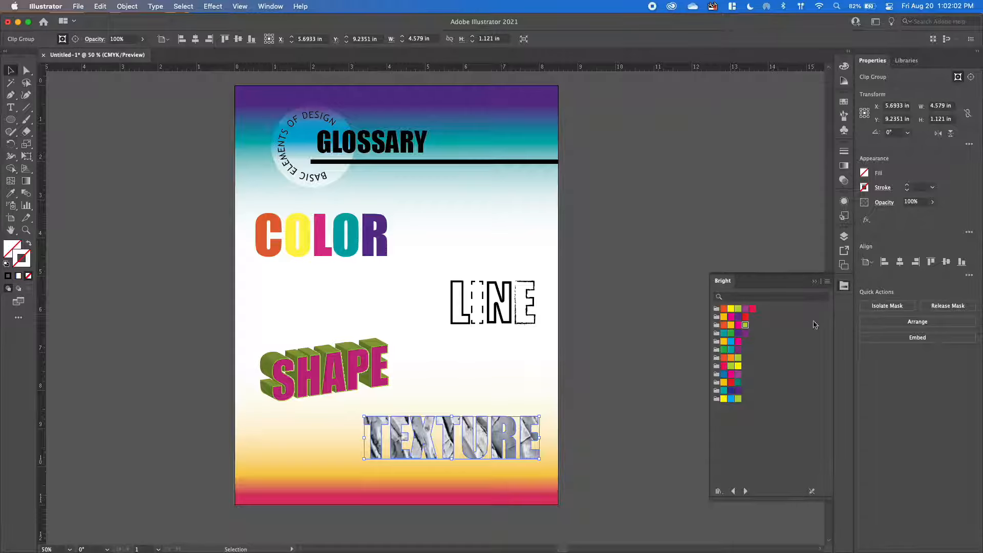
{"action": "left_click", "coordinate": [738, 317]}
{"action": "left_click", "coordinate": [753, 207]}
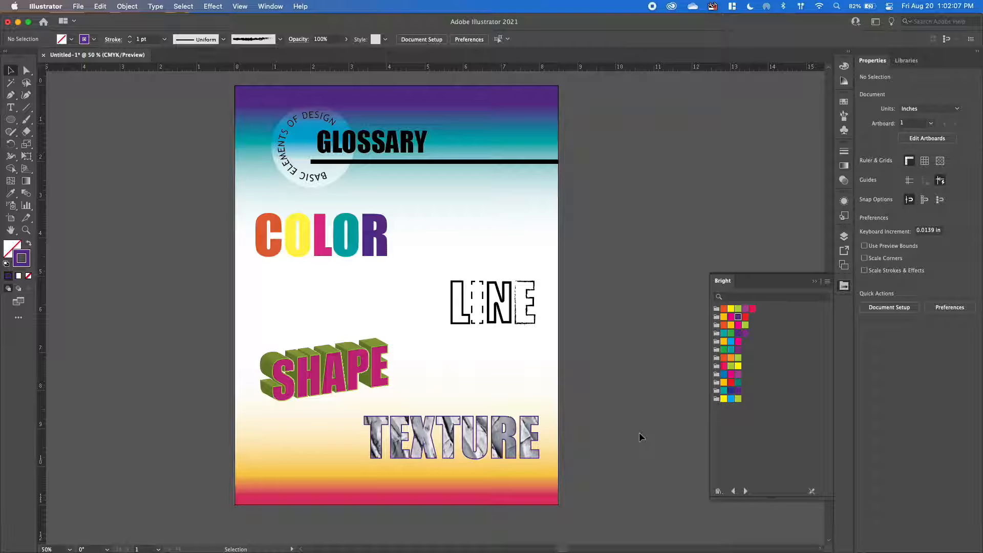
Collapse the Bright swatch library, move the SHAPE text slightly upward on the poster and deselect it.
{"action": "left_click", "coordinate": [817, 282]}
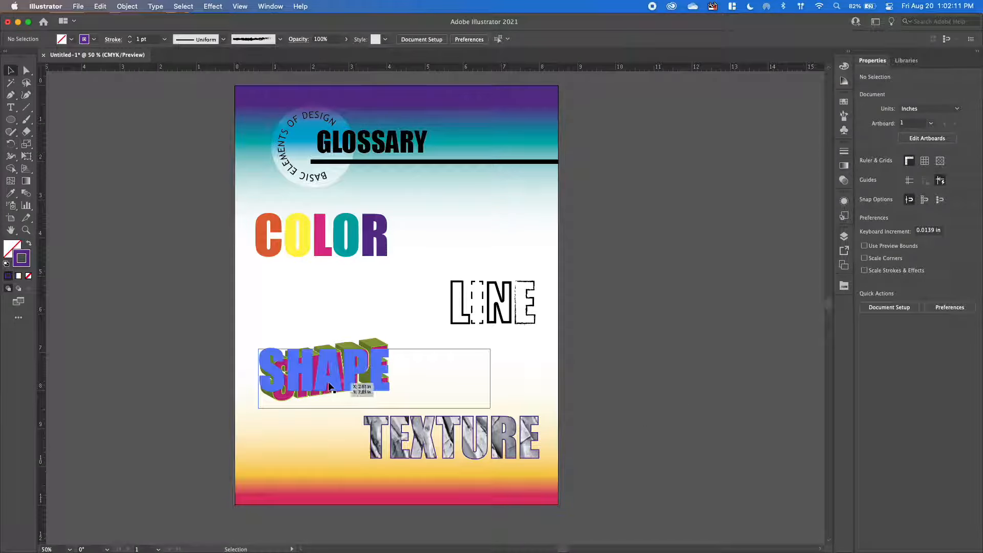
{"action": "left_click_drag", "start_coordinate": [326, 395], "coordinate": [324, 377]}
{"action": "left_click", "coordinate": [623, 317]}
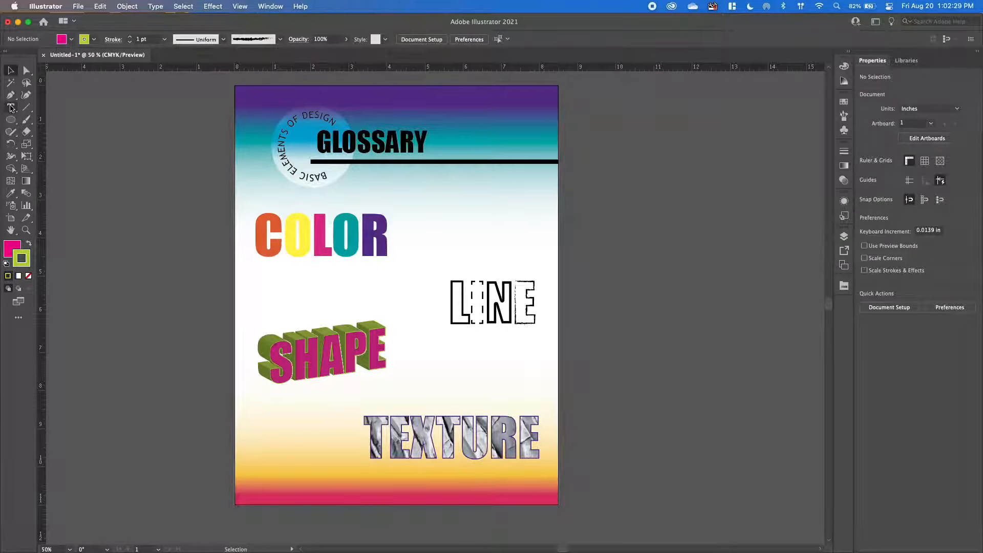
Draw an area text box about 2.56 by 1.29 in above the LINE word and set its font size to 14 pt.
{"action": "left_click", "coordinate": [11, 108]}
{"action": "left_click_drag", "start_coordinate": [435, 216], "coordinate": [534, 265]}
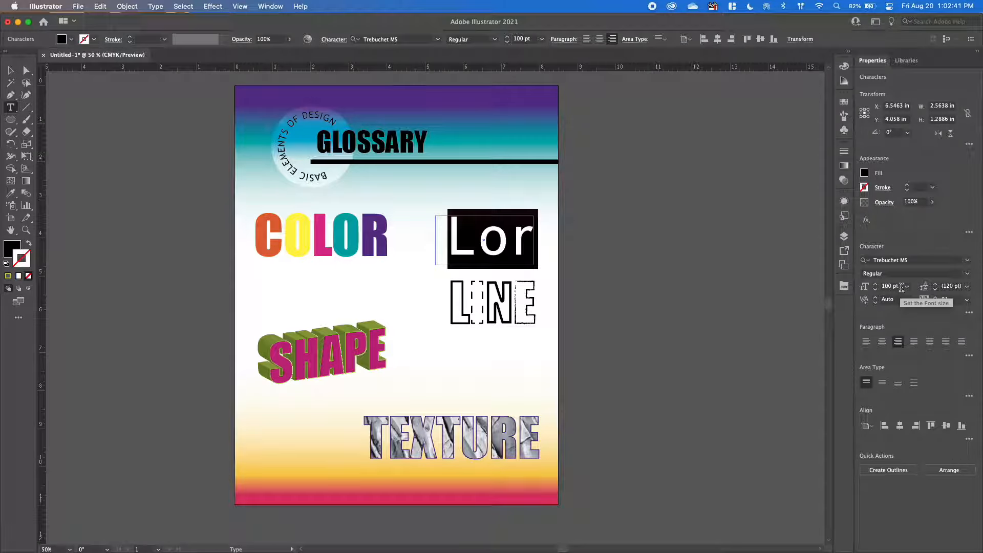
{"action": "left_click", "coordinate": [908, 286]}
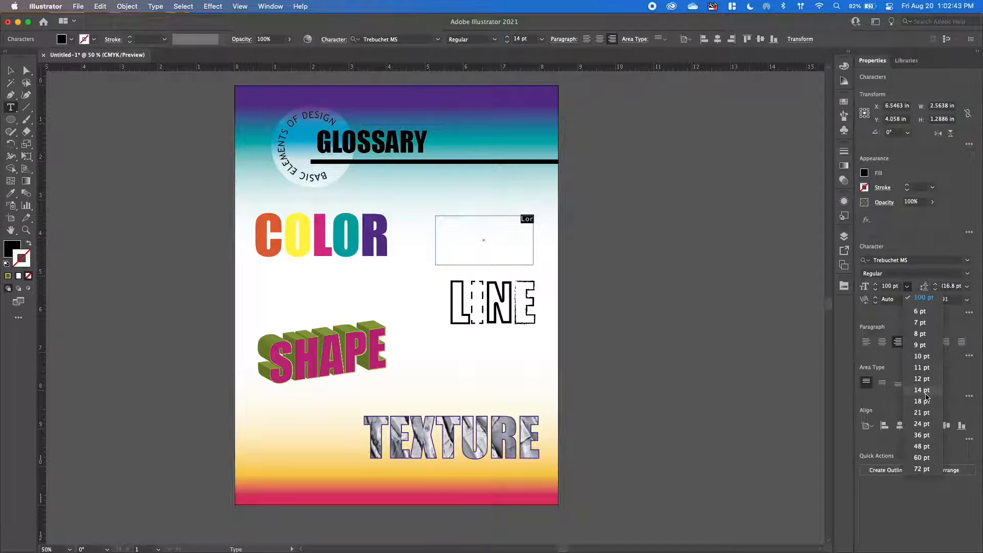
{"action": "left_click", "coordinate": [922, 390]}
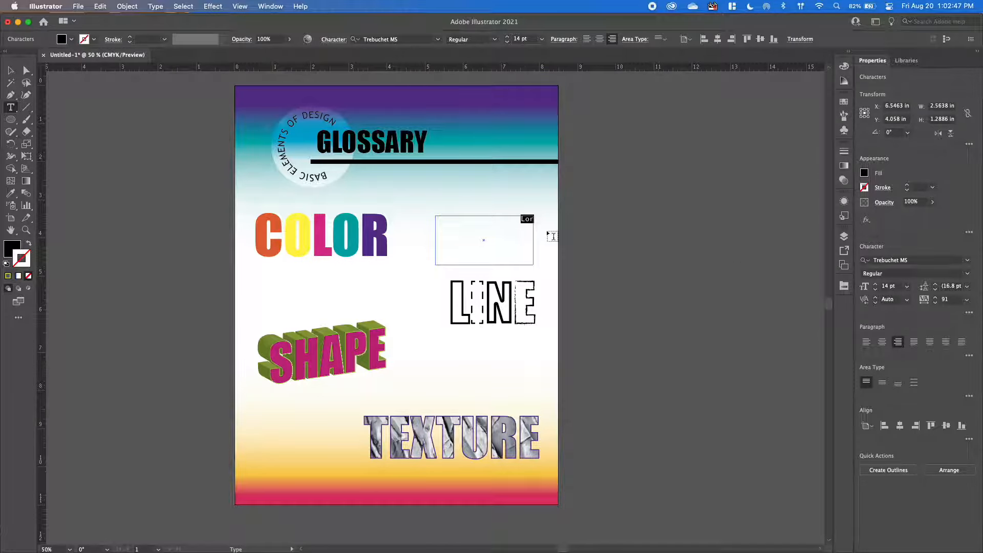
Replace the placeholder text in the box above LINE with "A line refers to how two points are connected in space".
{"action": "type", "text": "LINE"}
{"action": "type", "text": " referes"}
{"action": "key", "text": "BackSpace"}
{"action": "key", "text": "BackSpace"}
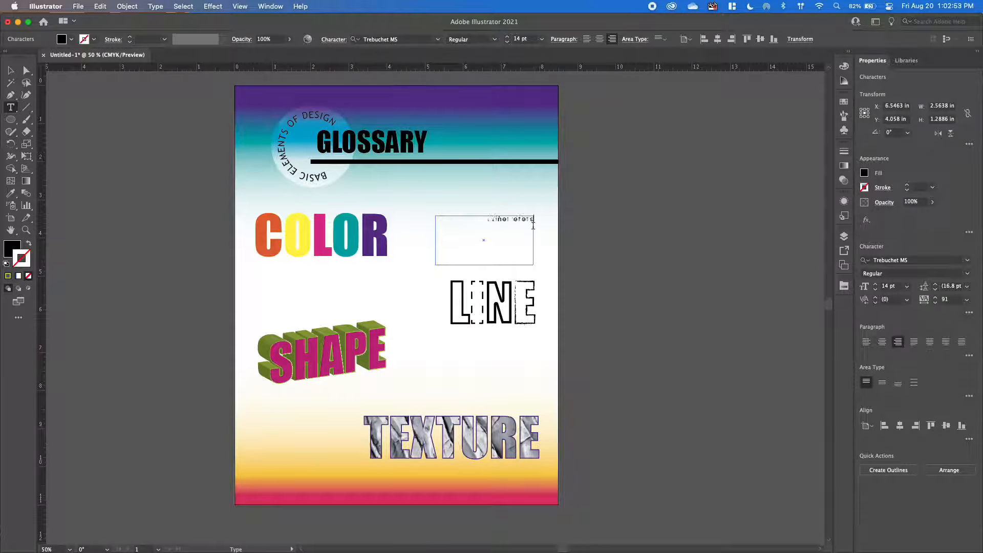
{"action": "type", "text": "s to how two p"}
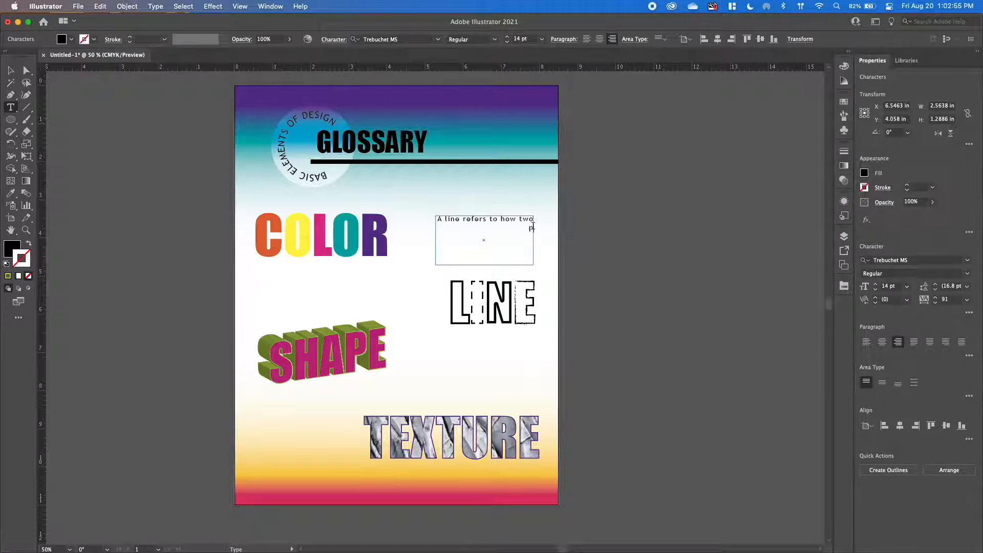
{"action": "type", "text": "oints are connected"}
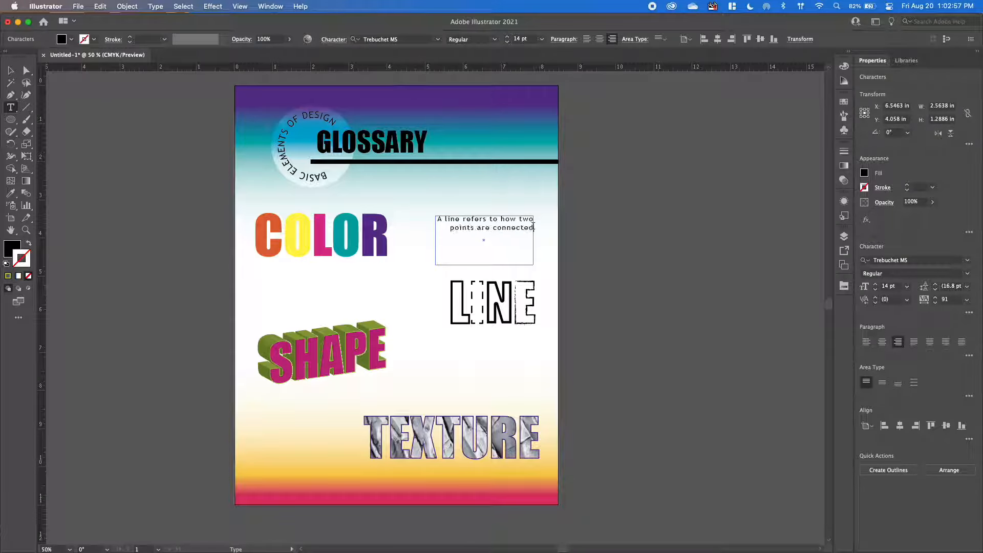
{"action": "type", "text": " in spa"}
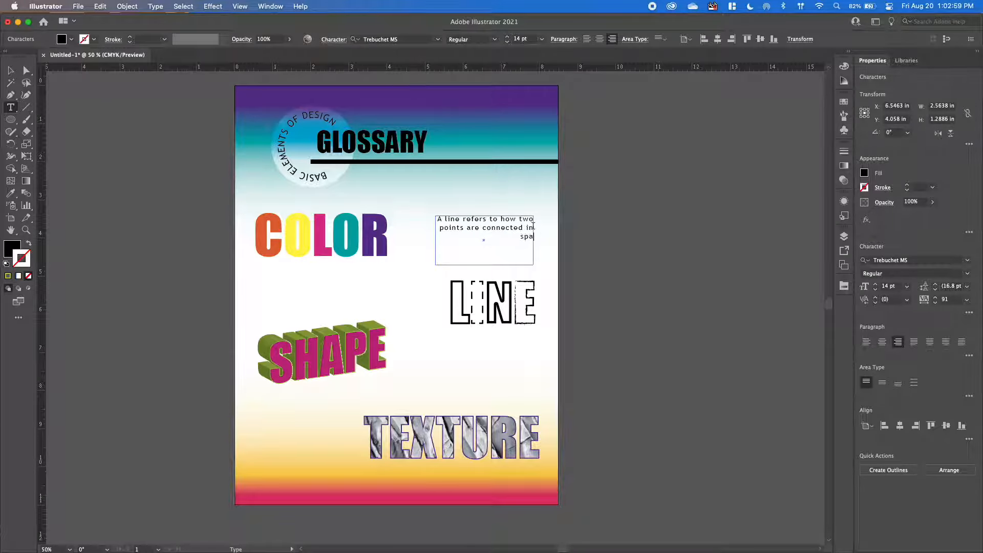
{"action": "type", "text": "ce"}
Set the tracking of the whole line definition text to 0.
{"action": "key", "text": "super+a"}
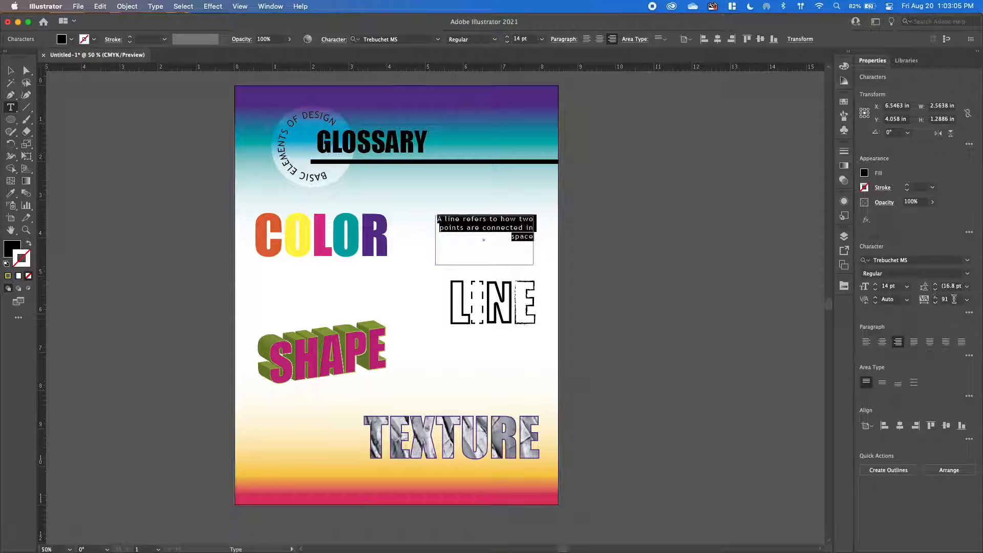
{"action": "left_click", "coordinate": [967, 300]}
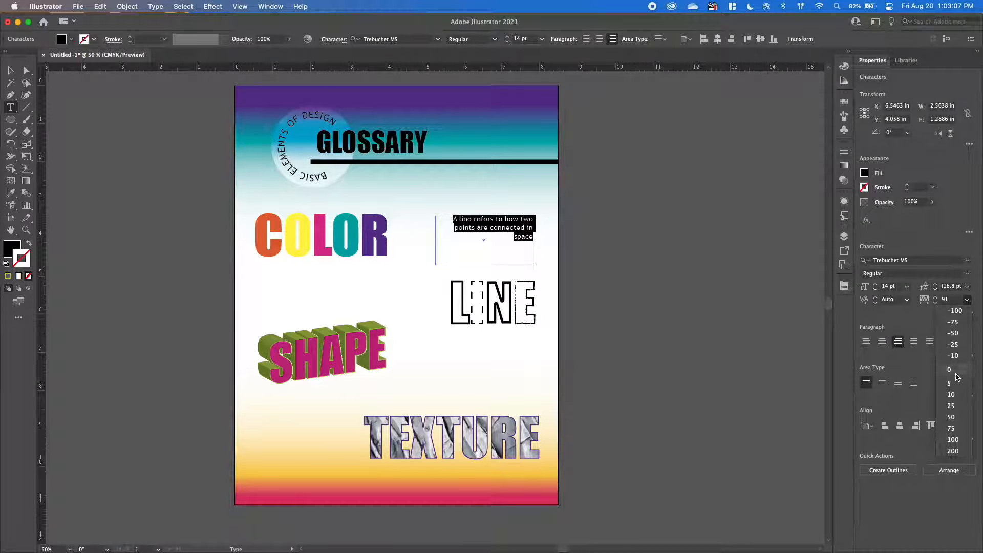
{"action": "left_click", "coordinate": [955, 370]}
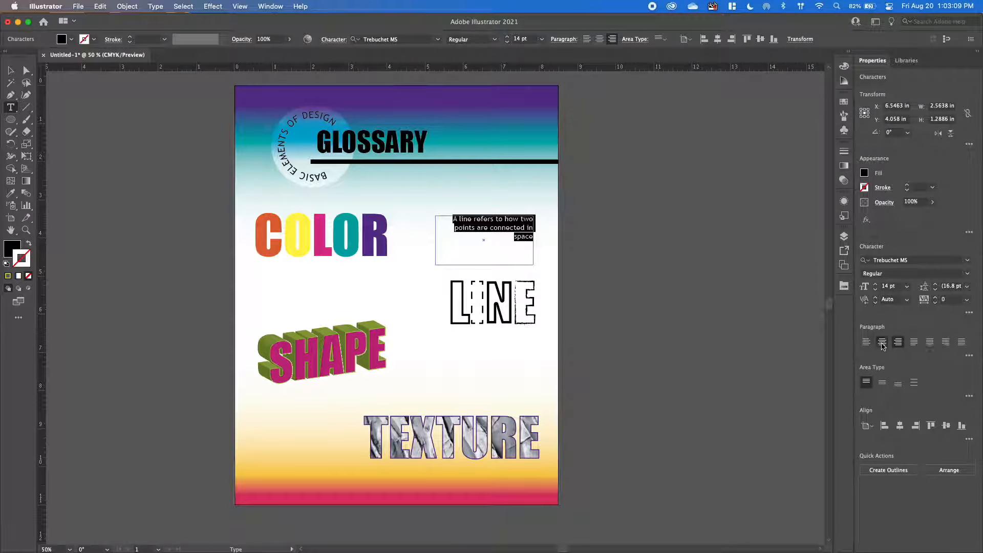
Center-align the line definition, reduce its text box height to about 0.66 in and move it closer to the LINE word.
{"action": "left_click", "coordinate": [882, 341]}
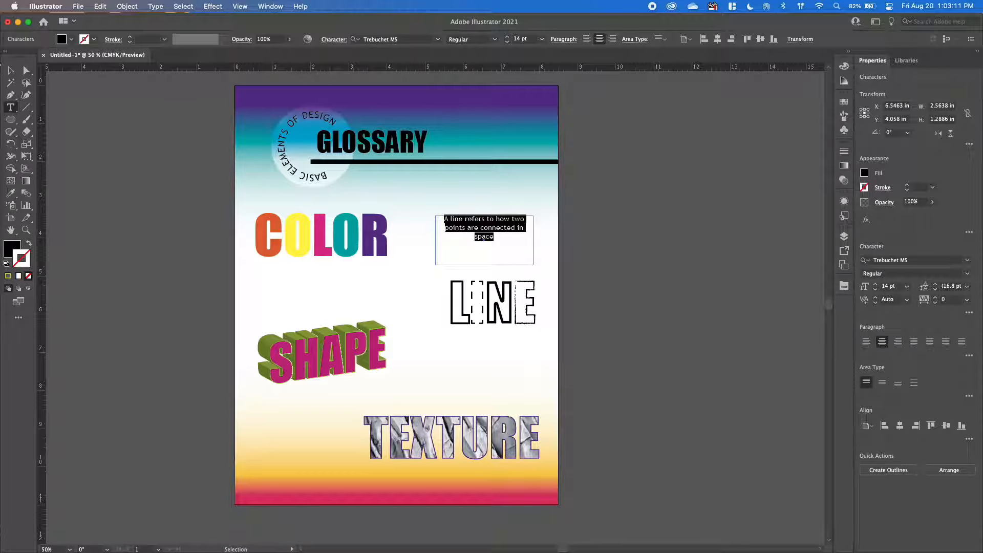
{"action": "key", "text": "Escape"}
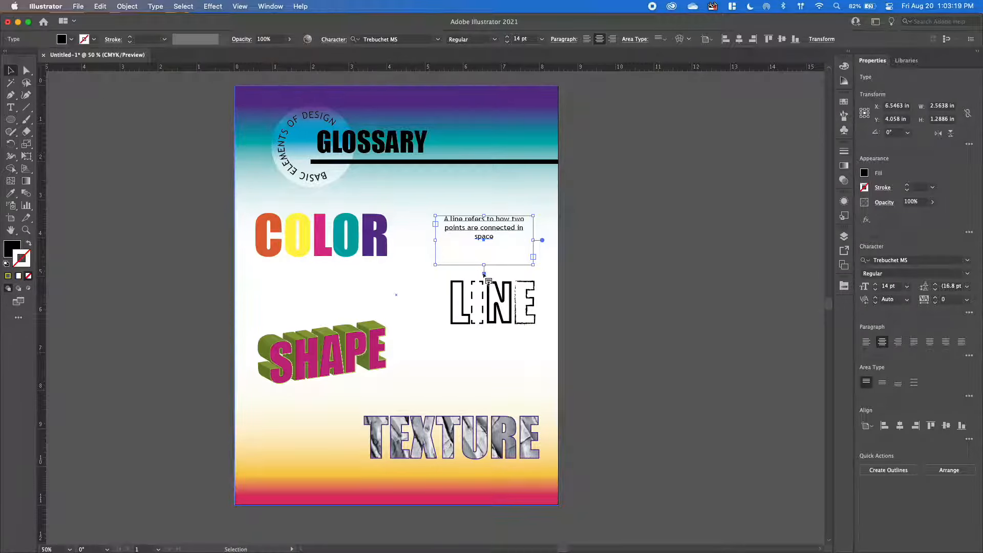
{"action": "left_click_drag", "start_coordinate": [484, 265], "coordinate": [503, 247]}
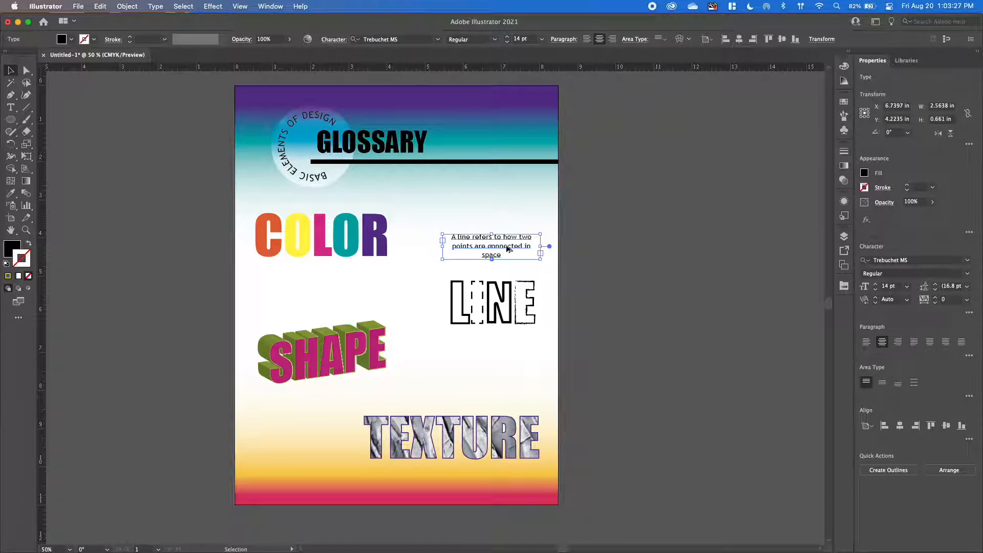
Duplicate the line definition below COLOR and replace the copy's text with "Color is the way that light is precieved by the human eye".
{"action": "left_click_drag", "start_coordinate": [502, 249], "coordinate": [326, 287]}
{"action": "double_click", "coordinate": [326, 287]}
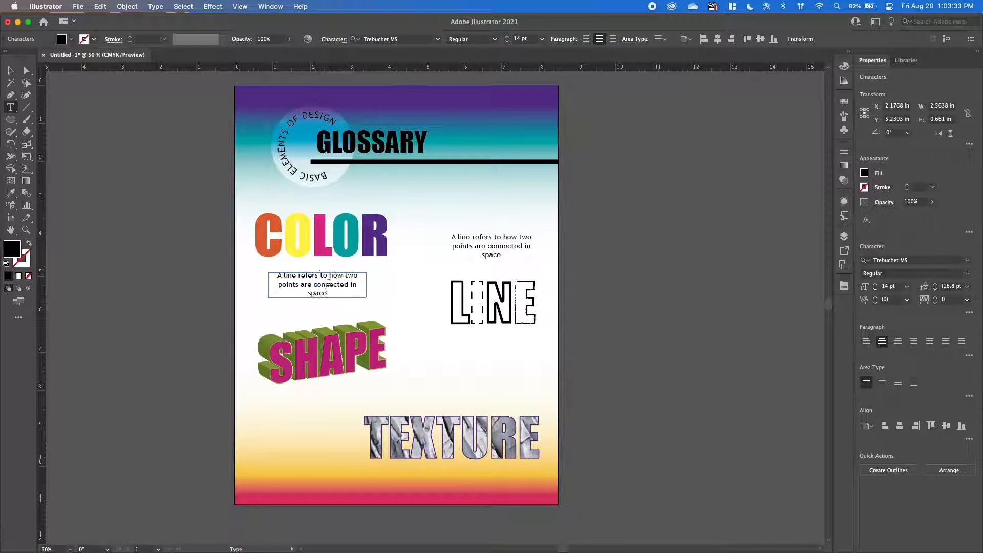
{"action": "triple_click", "coordinate": [331, 285]}
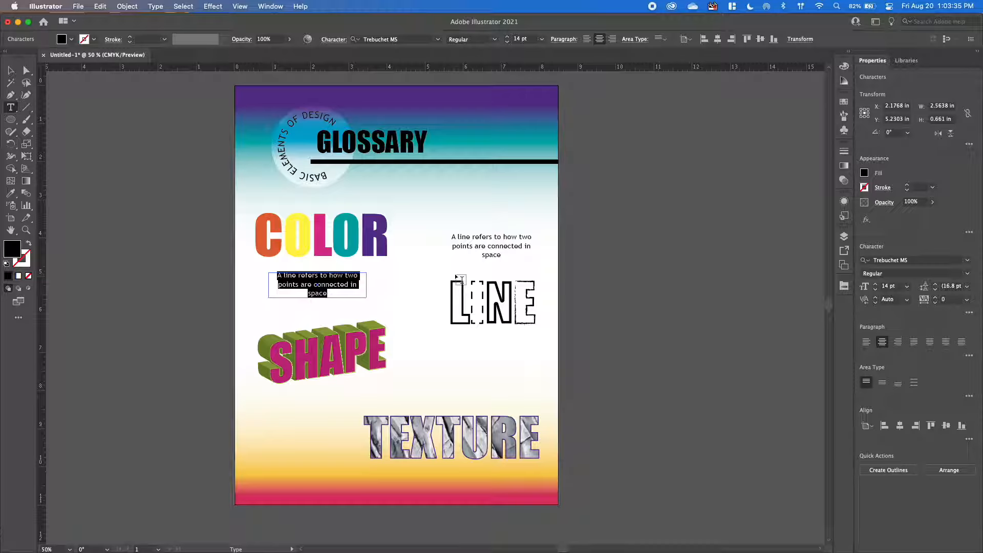
{"action": "type", "text": "Color is "}
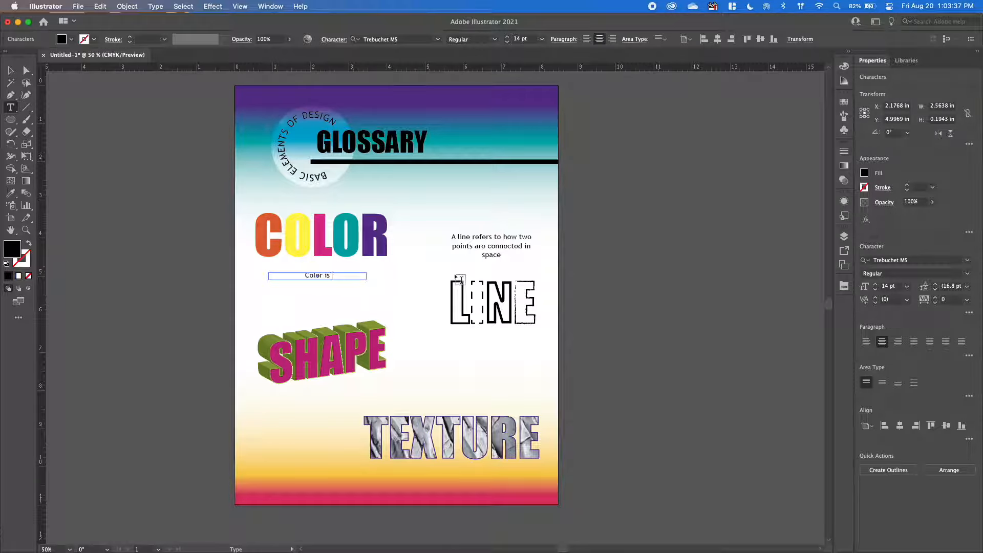
{"action": "type", "text": "the way that light is p"}
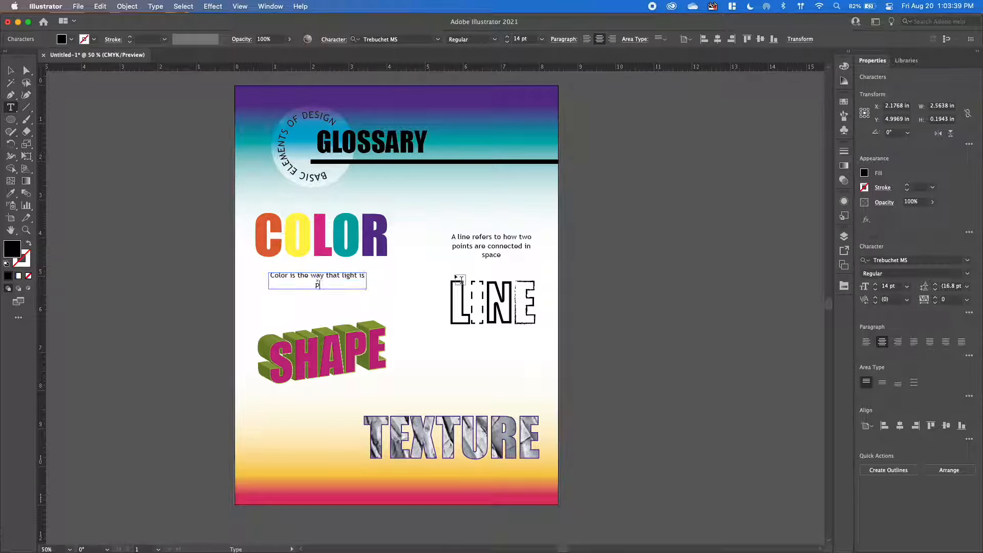
{"action": "type", "text": "recieved by the h"}
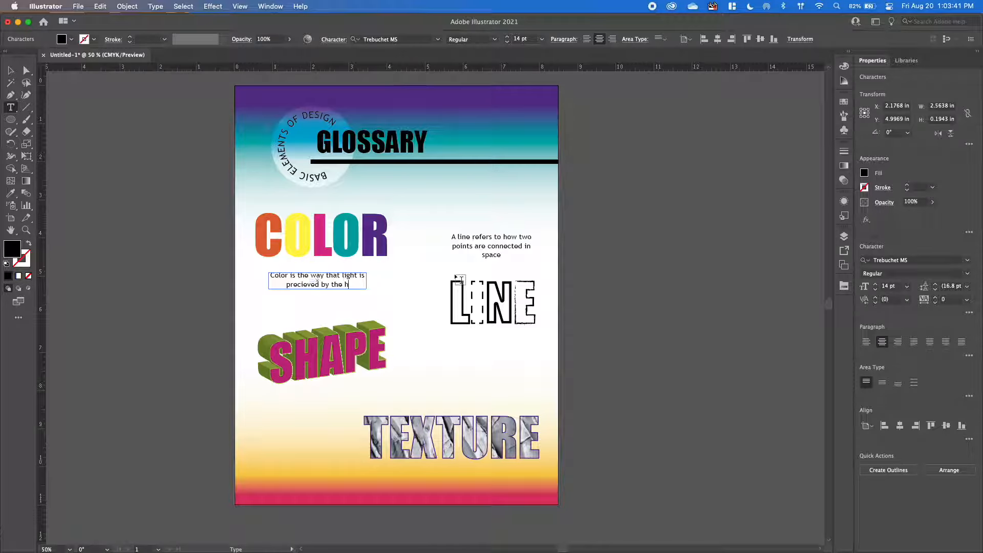
{"action": "type", "text": "uman eye"}
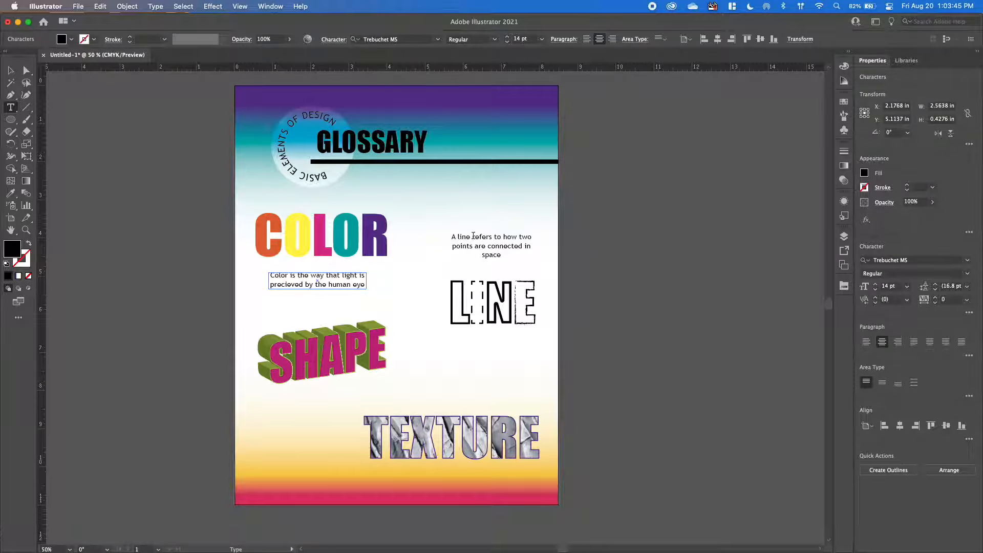
Copy the line definition beside SHAPE, change it to "Shape is a 2D or 3D enclosed space defined by one or more lines" and nudge it.
{"action": "left_click", "coordinate": [12, 71]}
{"action": "left_click", "coordinate": [482, 246]}
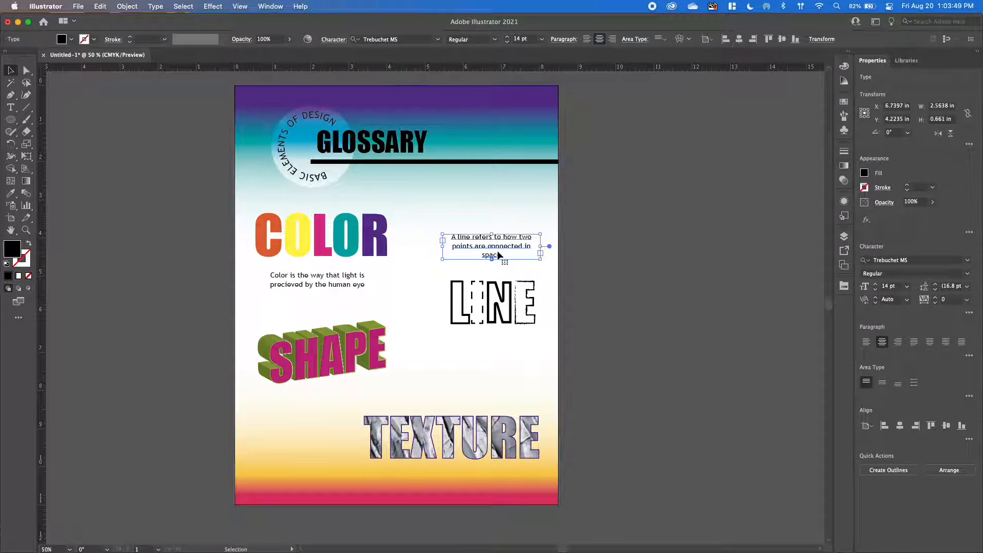
{"action": "left_click_drag", "start_coordinate": [499, 252], "coordinate": [456, 366]}
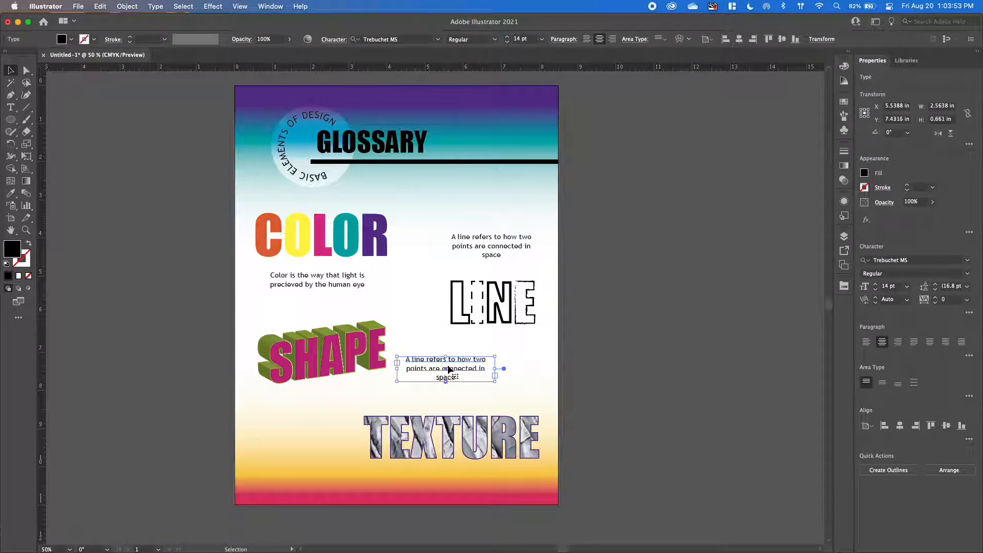
{"action": "double_click", "coordinate": [455, 366]}
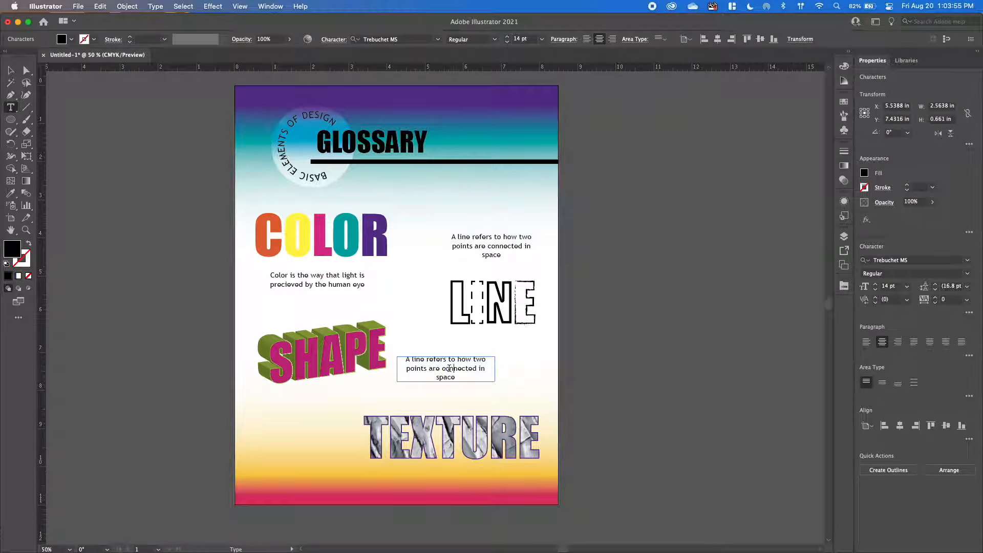
{"action": "triple_click", "coordinate": [450, 368]}
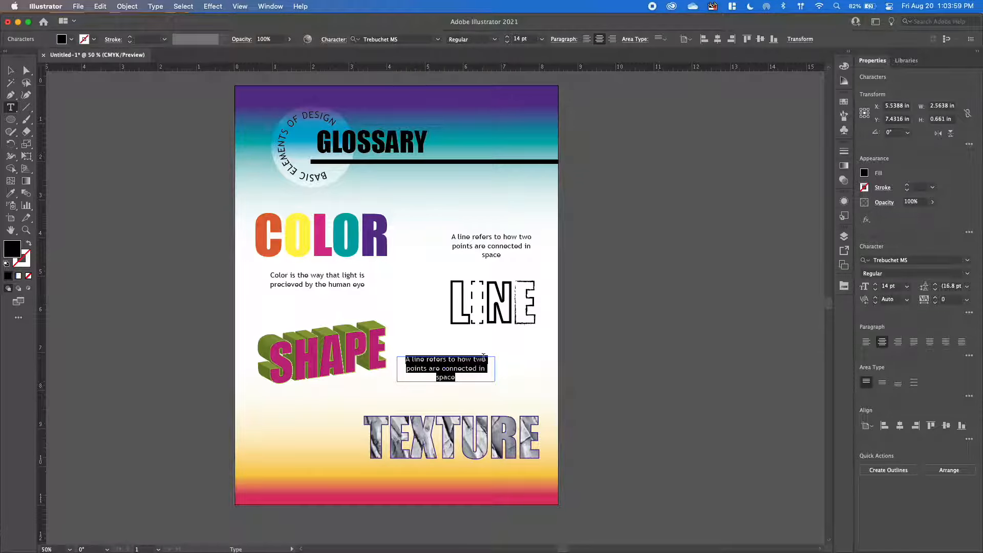
{"action": "type", "text": "Shape is a 2D or 3D enclosed space defi"}
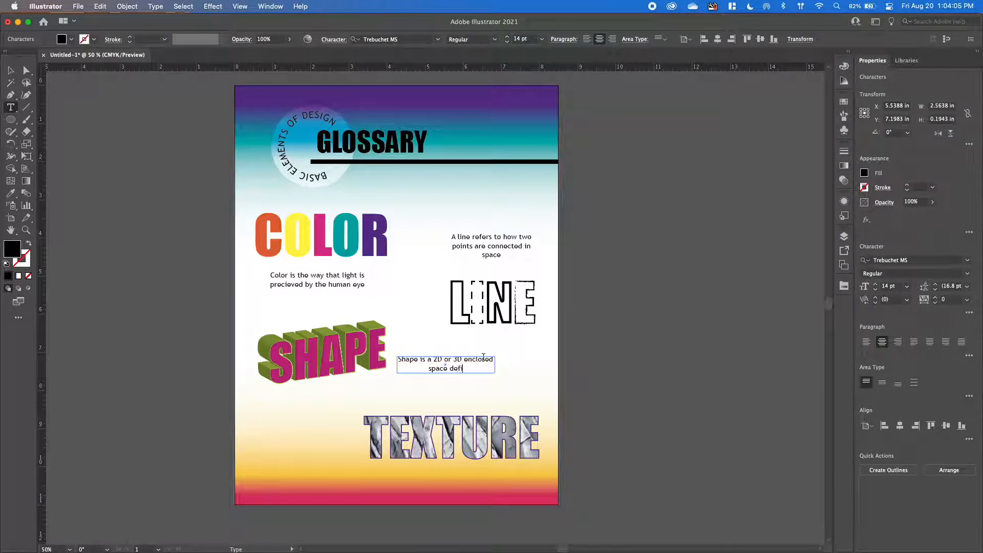
{"action": "type", "text": "ned by one or more lines"}
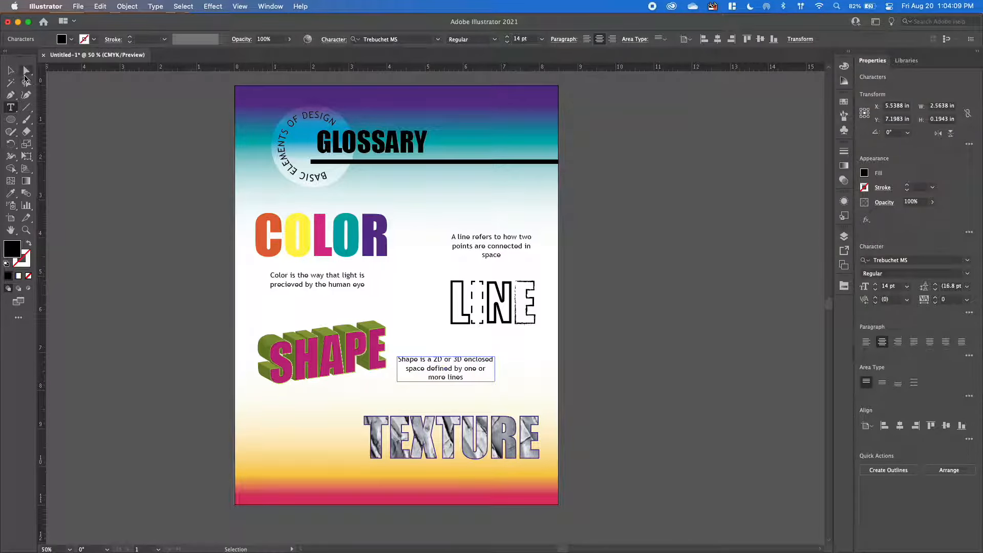
{"action": "key", "text": "Escape"}
{"action": "left_click_drag", "start_coordinate": [463, 371], "coordinate": [471, 368]}
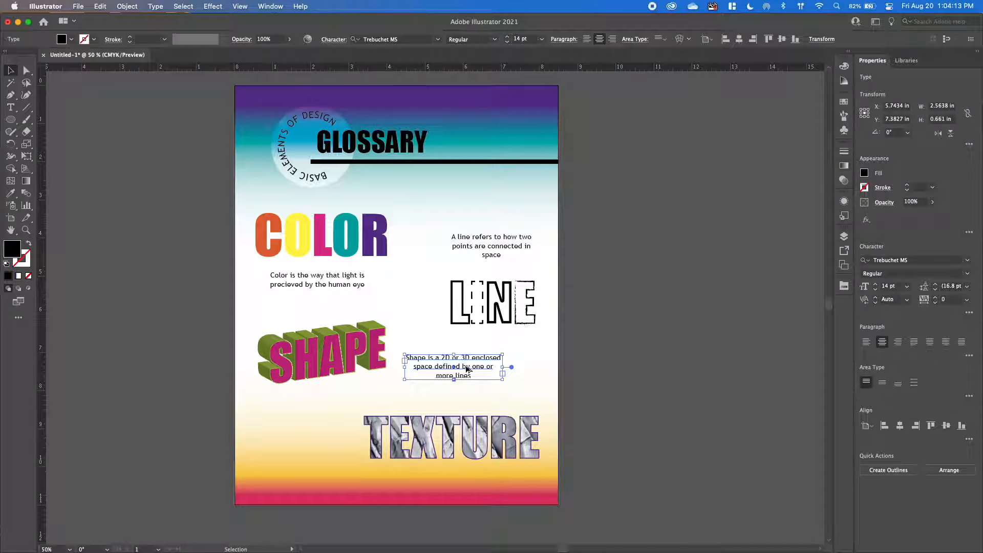
Duplicate the shape definition beside TEXTURE and replace the copy's text with "Texture refers to the tactile feel of a surface".
{"action": "left_click_drag", "start_coordinate": [470, 369], "coordinate": [261, 417]}
{"action": "double_click", "coordinate": [324, 445]}
{"action": "type", "text": "Textu"}
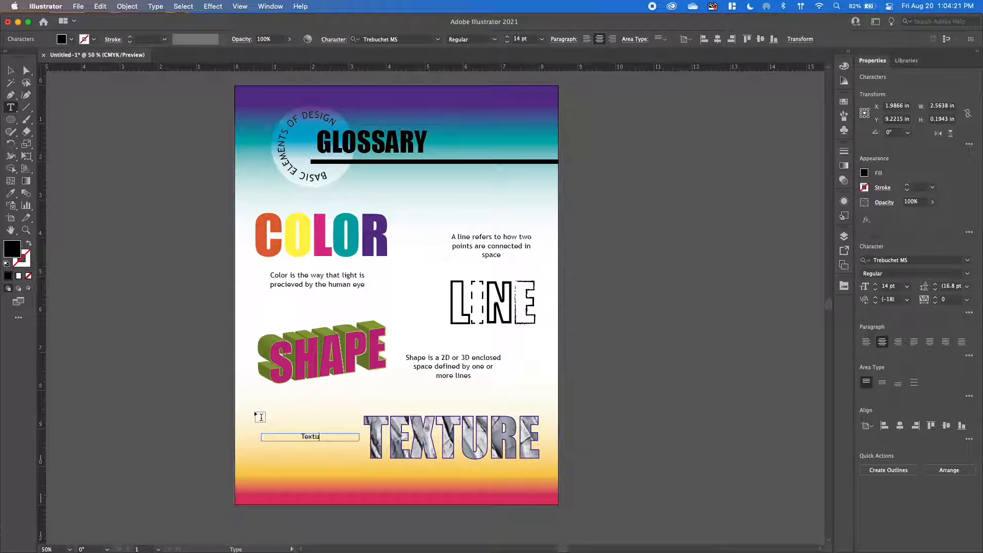
{"action": "type", "text": "re refers to the tactil"}
{"action": "type", "text": "eel "}
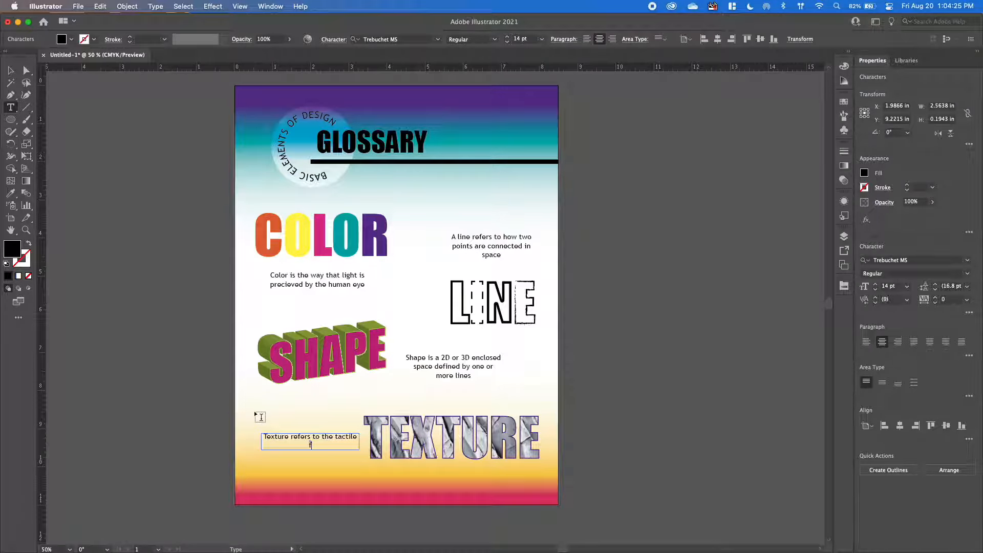
{"action": "type", "text": "of a surface"}
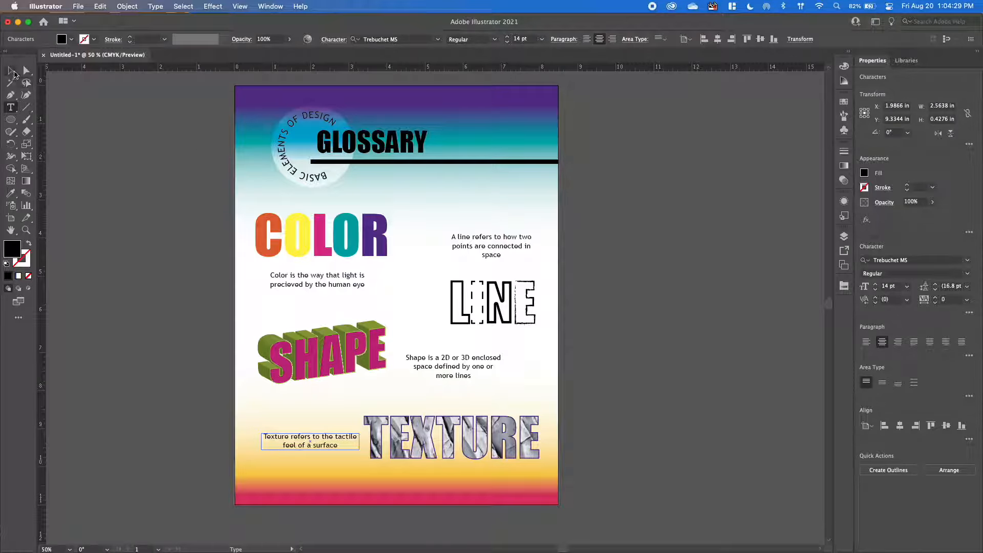
Narrow the color definition's text box to about 2.03 in and the texture definition's text box to about 1.87 in.
{"action": "left_click", "coordinate": [11, 70]}
{"action": "left_click", "coordinate": [177, 190]}
{"action": "left_click", "coordinate": [336, 449]}
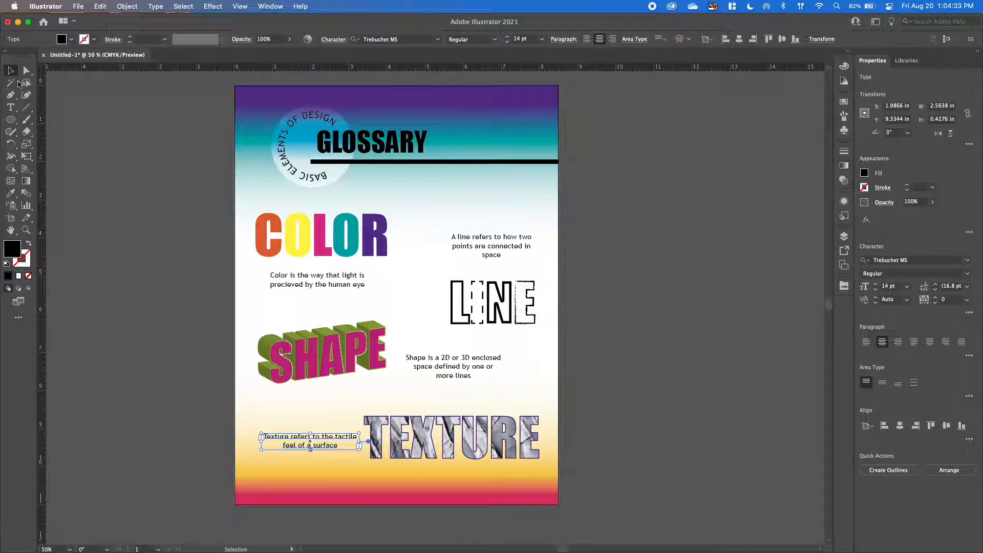
{"action": "left_click_drag", "start_coordinate": [359, 445], "coordinate": [319, 446]}
{"action": "left_click", "coordinate": [355, 283]}
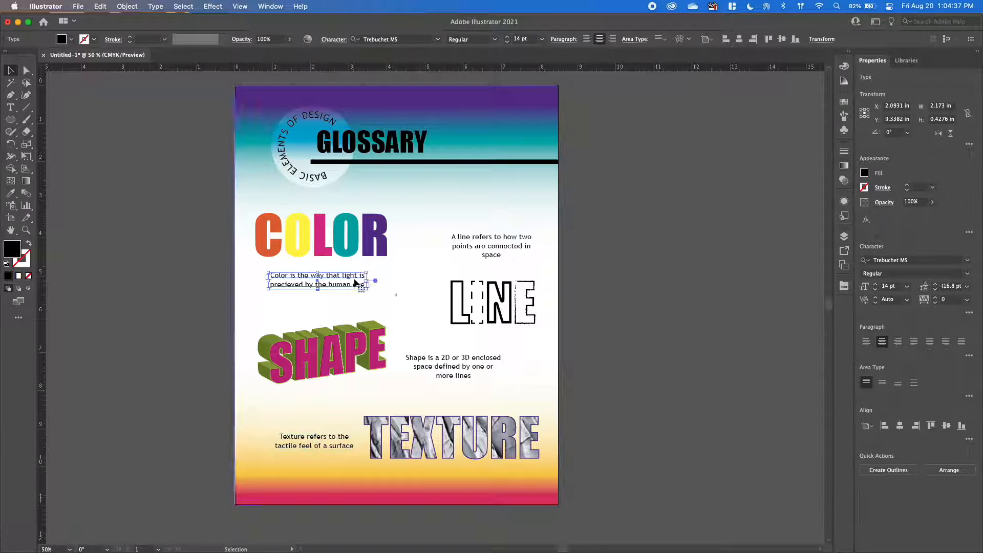
{"action": "left_click_drag", "start_coordinate": [366, 281], "coordinate": [329, 285]}
{"action": "left_click", "coordinate": [340, 440]}
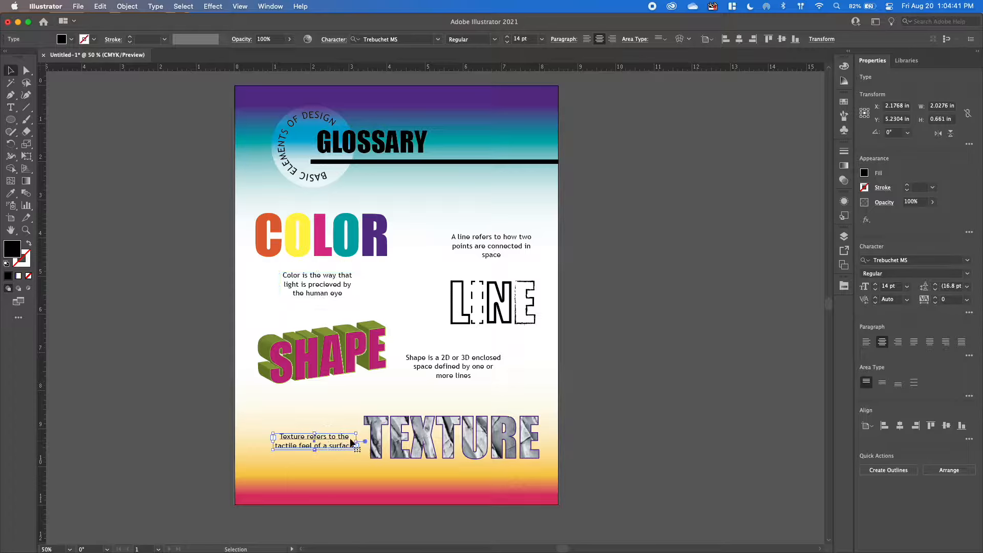
{"action": "left_click_drag", "start_coordinate": [357, 441], "coordinate": [344, 443]}
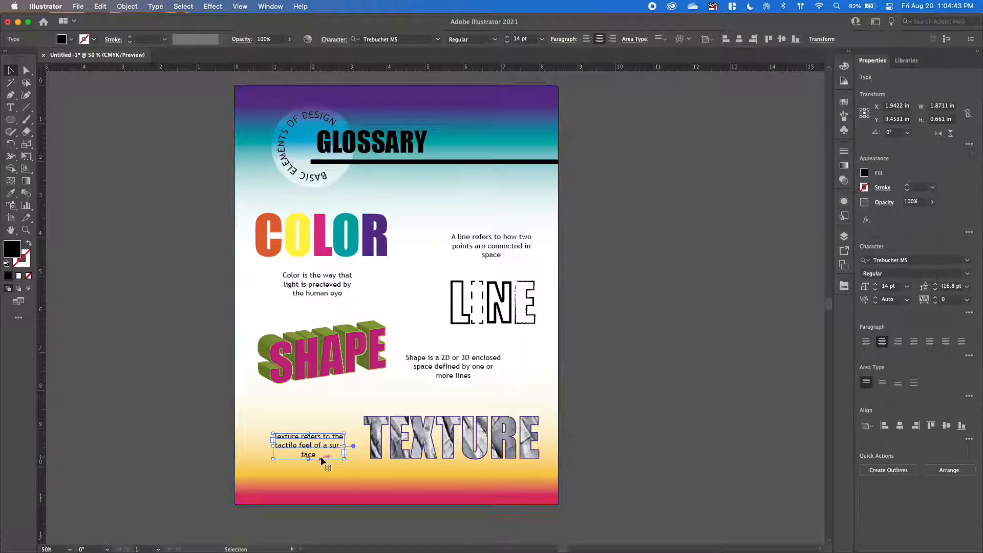
Move the shape definition slightly up and away from SHAPE, and shift the texture definition slightly closer to TEXTURE.
{"action": "left_click", "coordinate": [497, 366]}
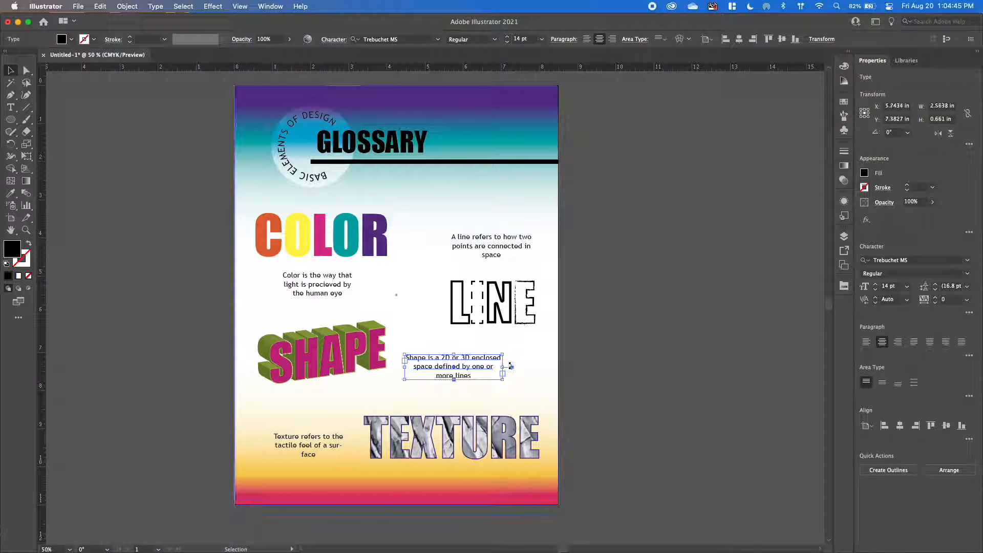
{"action": "left_click_drag", "start_coordinate": [449, 367], "coordinate": [457, 364]}
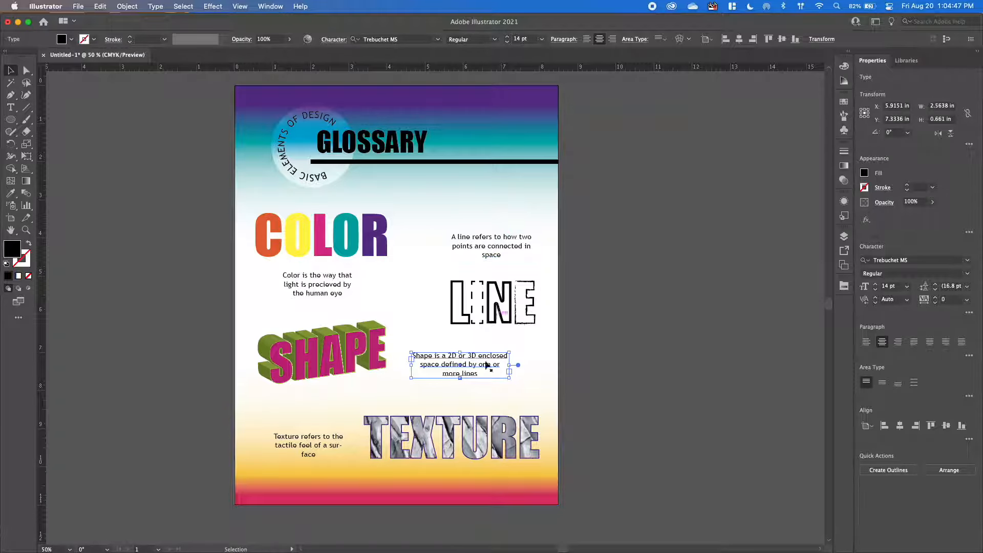
{"action": "left_click_drag", "start_coordinate": [306, 449], "coordinate": [315, 454]}
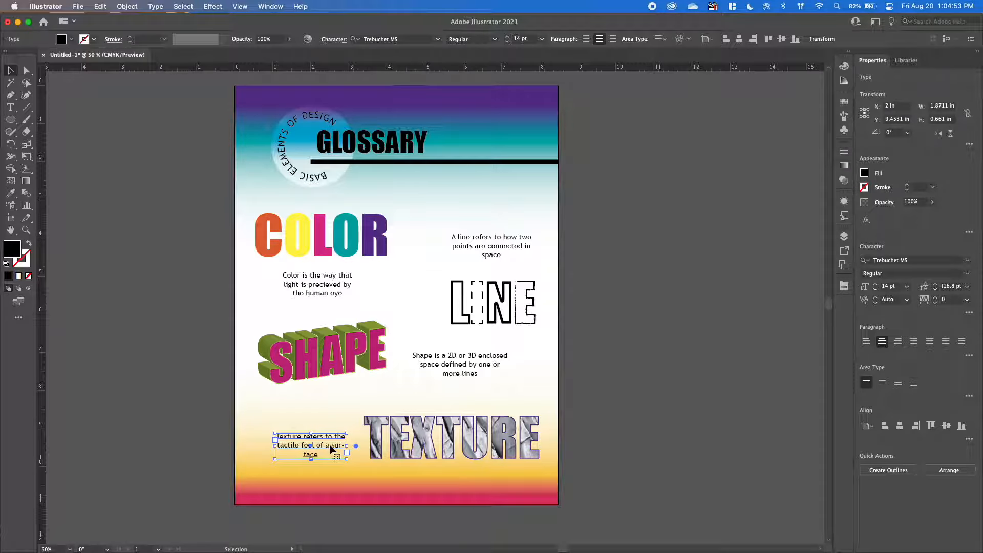
Turn off automatic hyphenation for the whole texture definition and deselect it.
{"action": "double_click", "coordinate": [329, 444]}
{"action": "left_click_drag", "start_coordinate": [346, 447], "coordinate": [340, 448]}
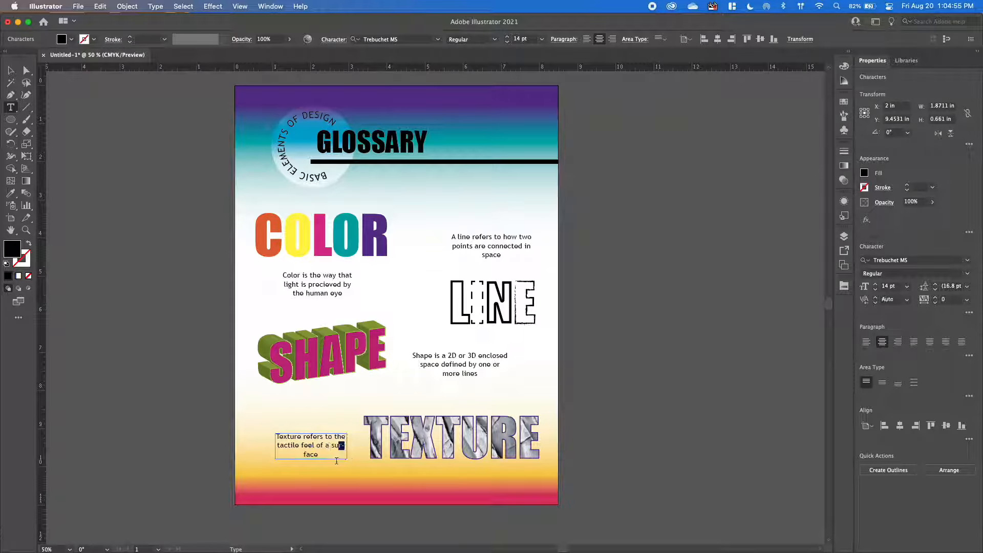
{"action": "left_click", "coordinate": [336, 448]}
{"action": "left_click_drag", "start_coordinate": [324, 456], "coordinate": [263, 434]}
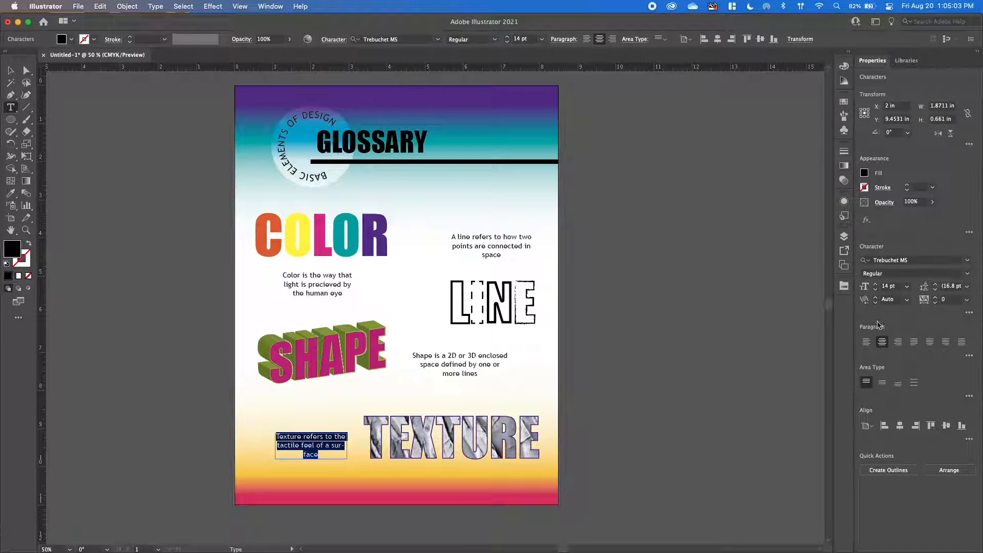
{"action": "left_click", "coordinate": [970, 357]}
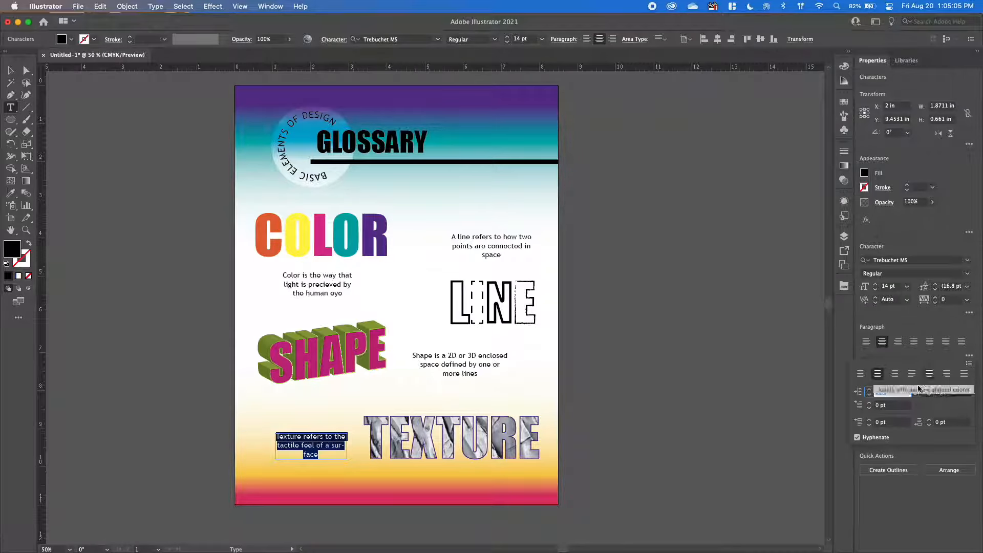
{"action": "left_click", "coordinate": [857, 438]}
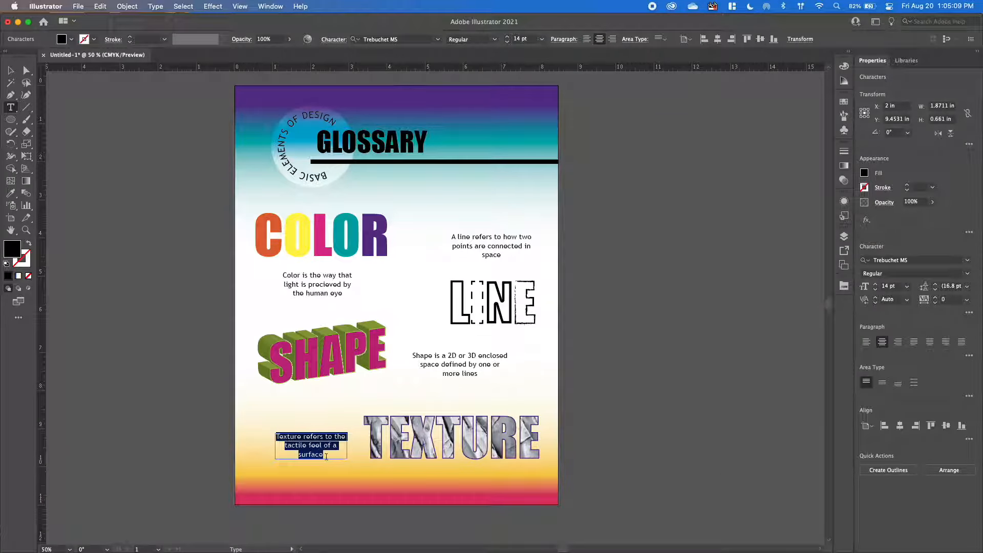
{"action": "key", "text": "Escape"}
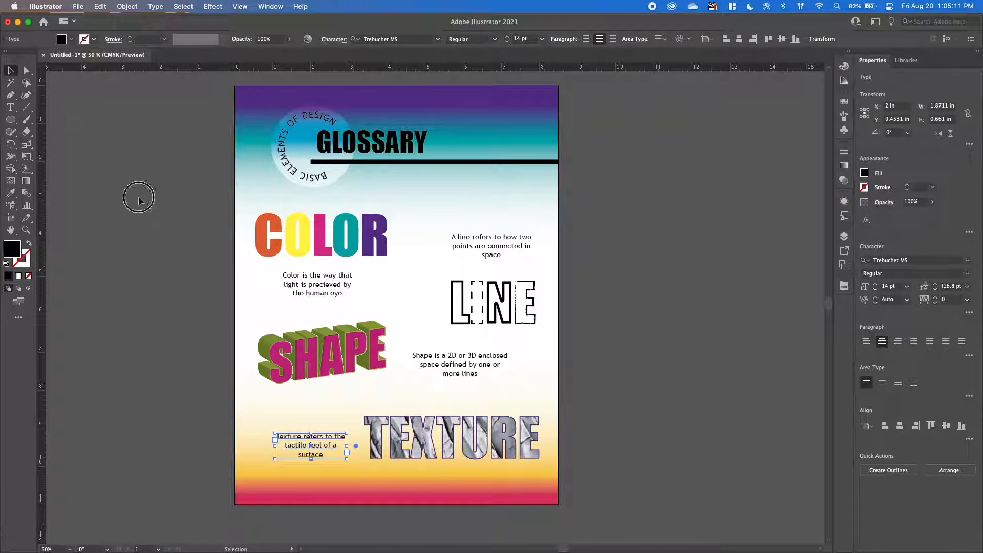
{"action": "left_click", "coordinate": [136, 198]}
Move the line definition closer to the LINE word and the shape definition closer to SHAPE, then deselect.
{"action": "left_click_drag", "start_coordinate": [501, 240], "coordinate": [491, 249]}
{"action": "left_click_drag", "start_coordinate": [464, 360], "coordinate": [460, 363]}
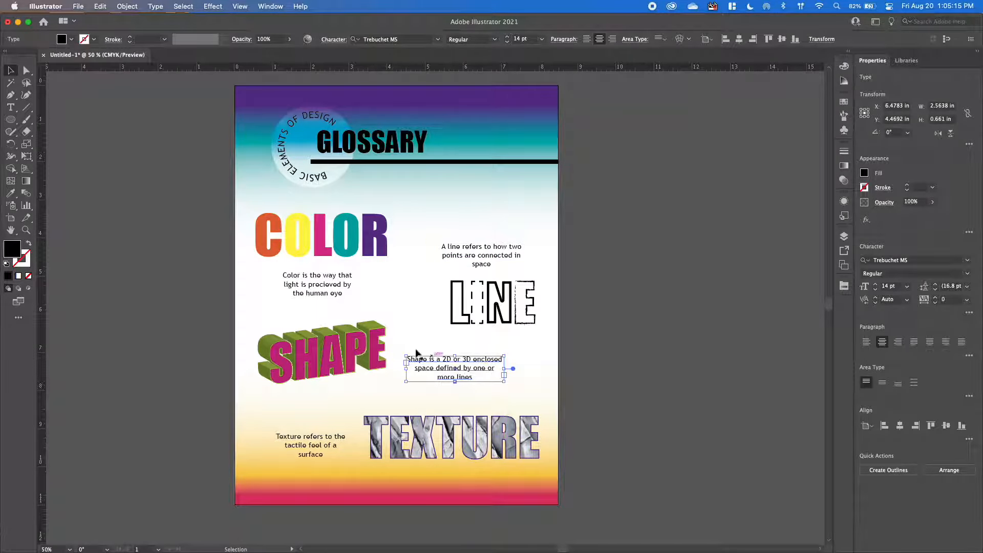
{"action": "left_click", "coordinate": [659, 347]}
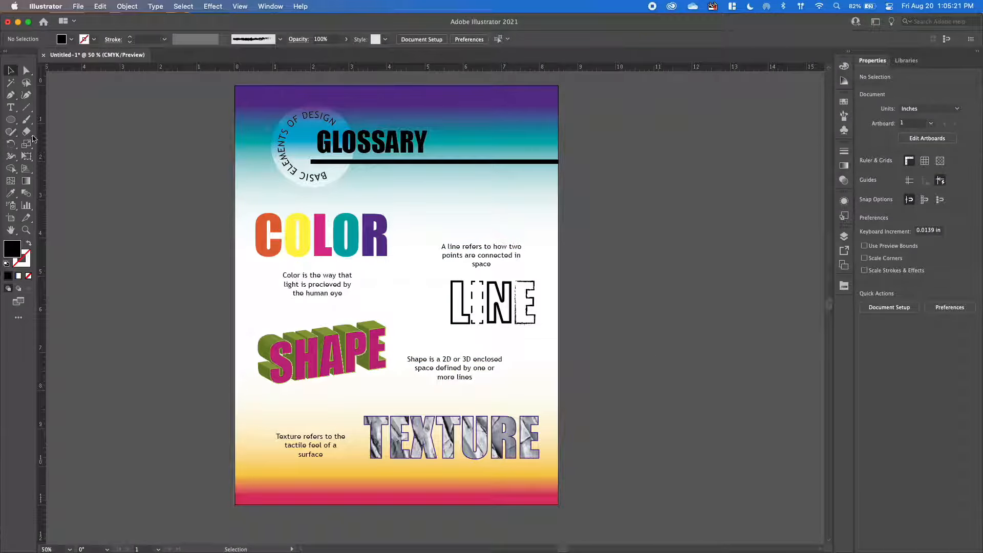
Draw a short curved Pen path from below the C of COLOR to the start of the color definition.
{"action": "left_click", "coordinate": [11, 96]}
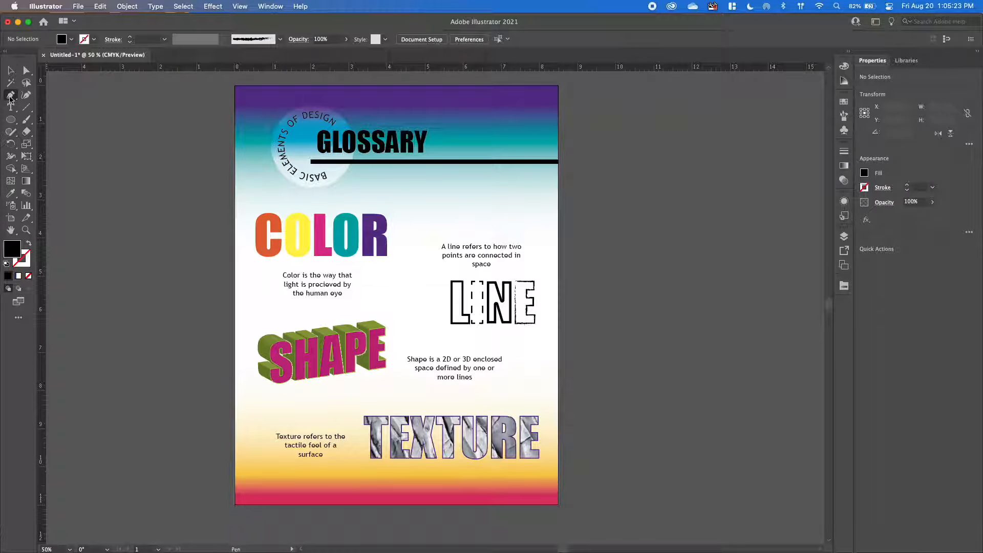
{"action": "left_click", "coordinate": [253, 257]}
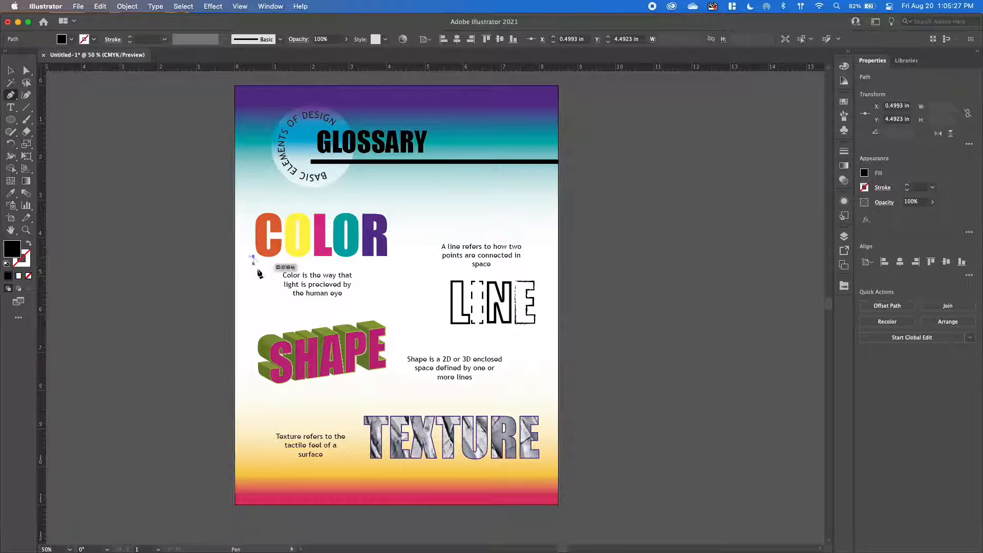
{"action": "mouse_move", "coordinate": [274, 277]}
{"action": "left_mouse_down"}
{"action": "mouse_move", "coordinate": [288, 272]}
{"action": "mouse_move", "coordinate": [265, 274]}
{"action": "mouse_move", "coordinate": [292, 272]}
{"action": "mouse_move", "coordinate": [261, 267]}
{"action": "left_mouse_up"}
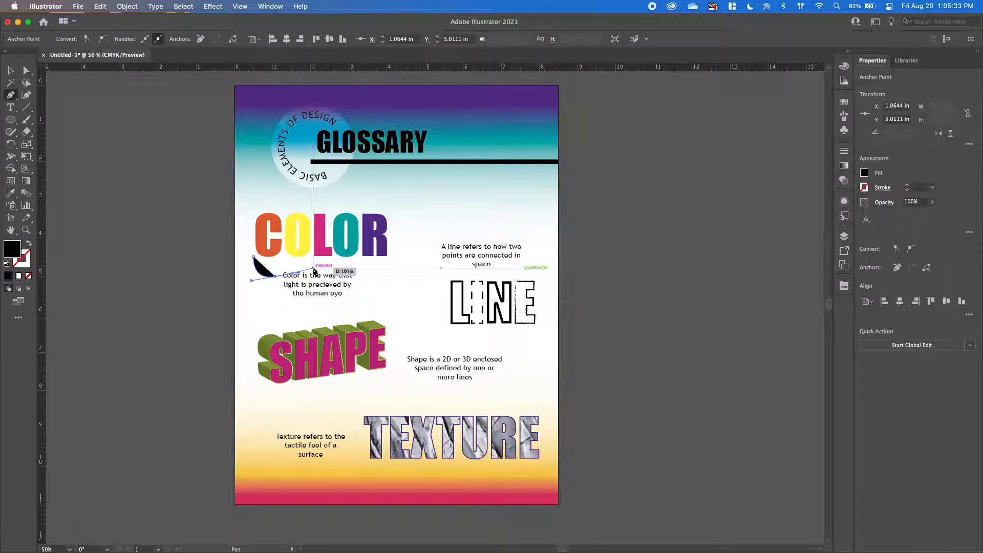
{"action": "left_click", "coordinate": [8, 71]}
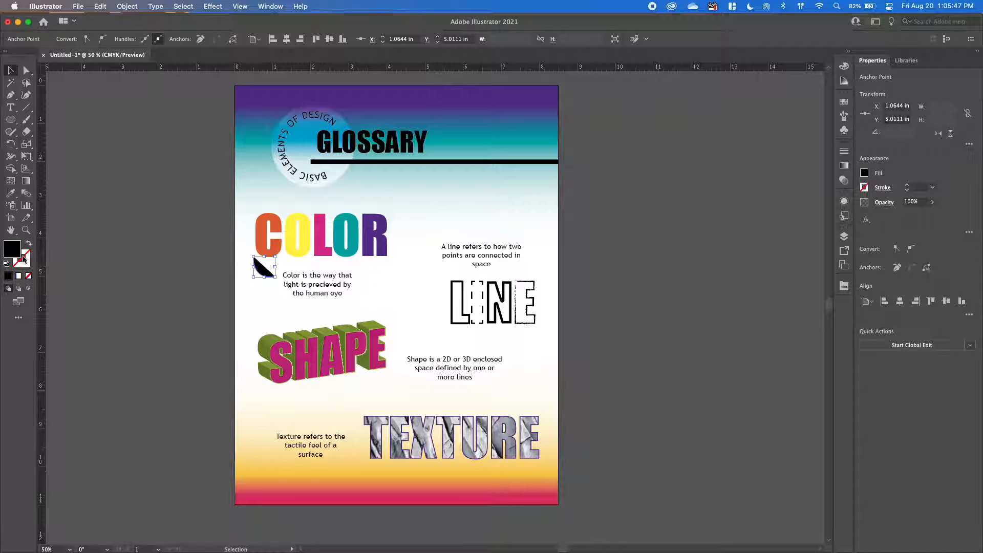
Swap the curve's fill and stroke so it has a black stroke and no fill.
{"action": "key", "text": "shift+x"}
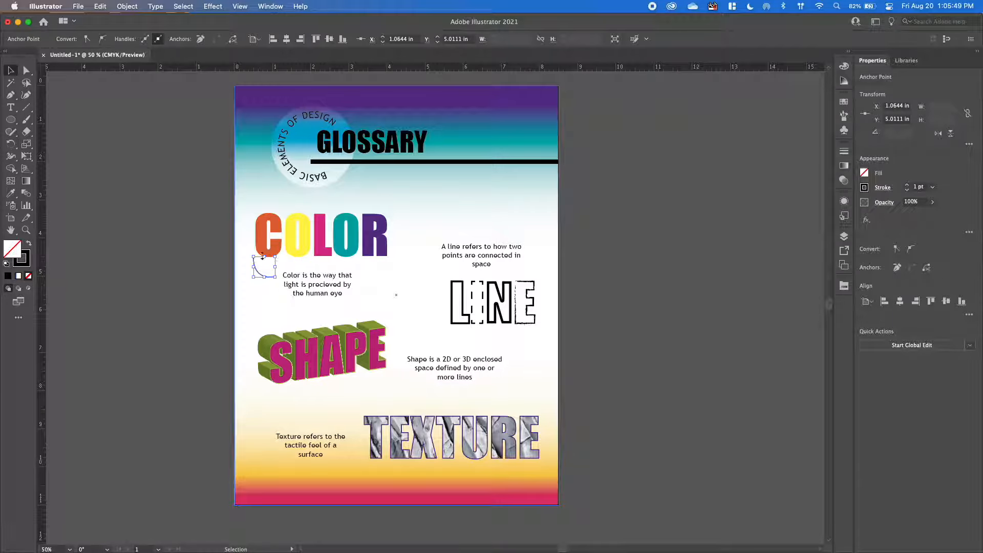
{"action": "left_click", "coordinate": [29, 244]}
{"action": "left_click", "coordinate": [29, 245]}
{"action": "left_click", "coordinate": [29, 244]}
{"action": "left_click", "coordinate": [29, 244]}
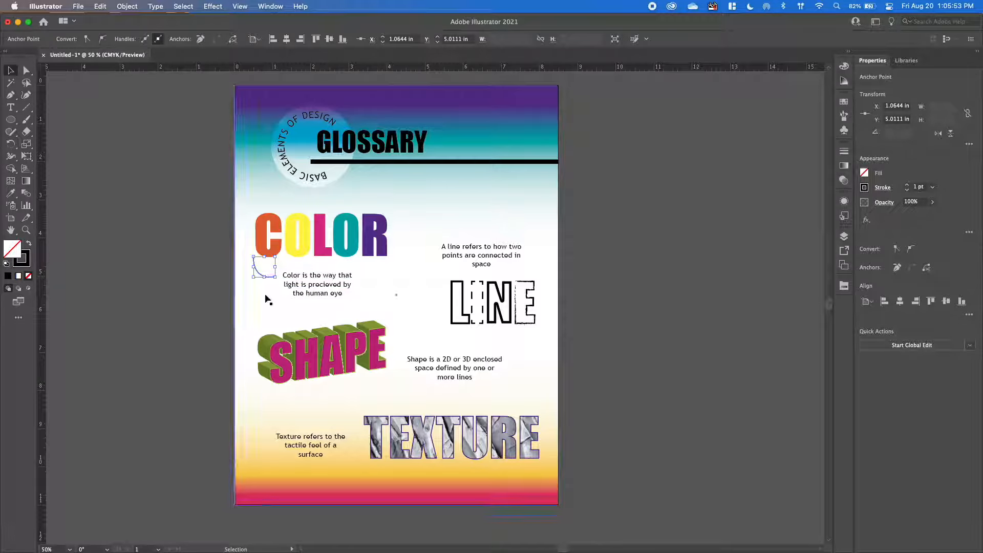
Add the Arrow 1 arrowhead to the end of the curve beside the color definition.
{"action": "left_click", "coordinate": [881, 192]}
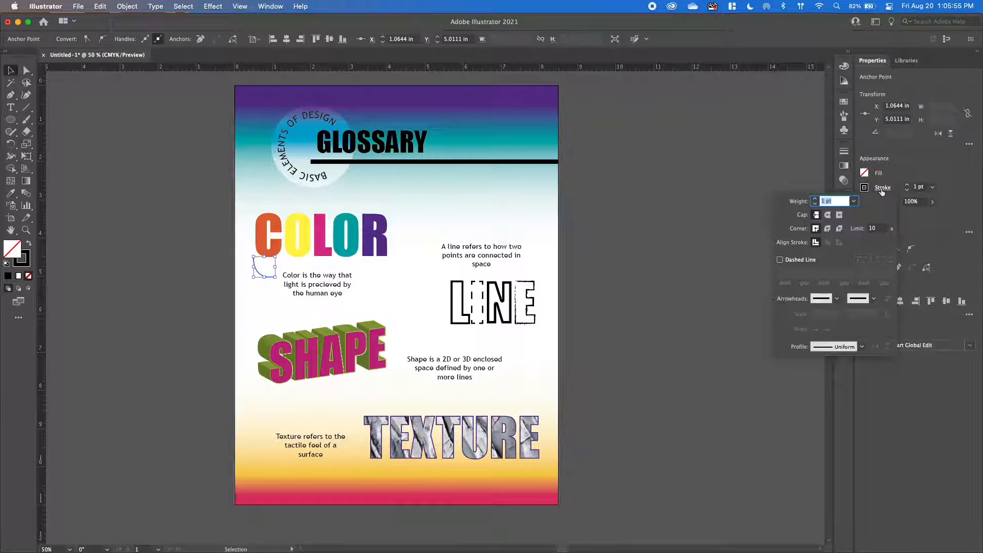
{"action": "left_click", "coordinate": [874, 298]}
{"action": "left_click", "coordinate": [874, 298]}
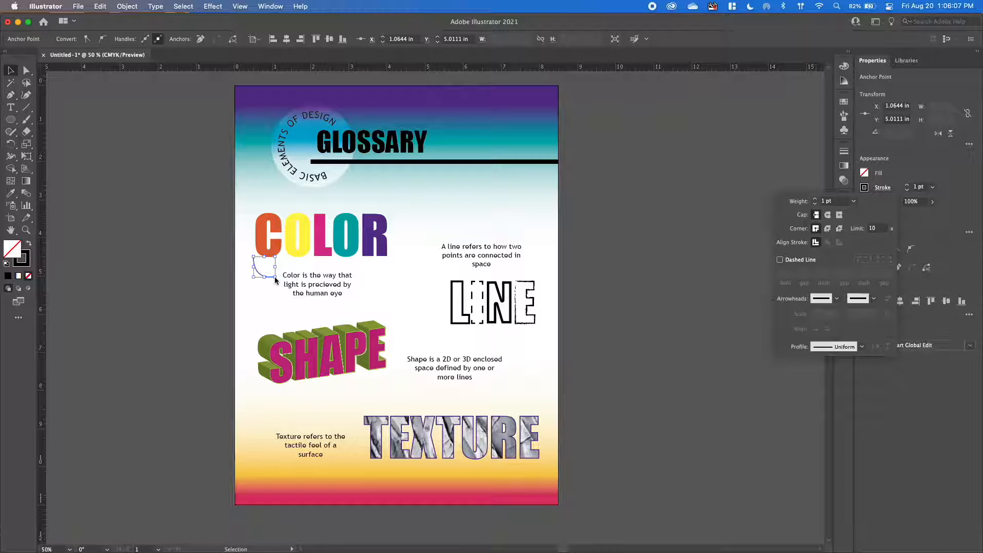
{"action": "left_click", "coordinate": [874, 299]}
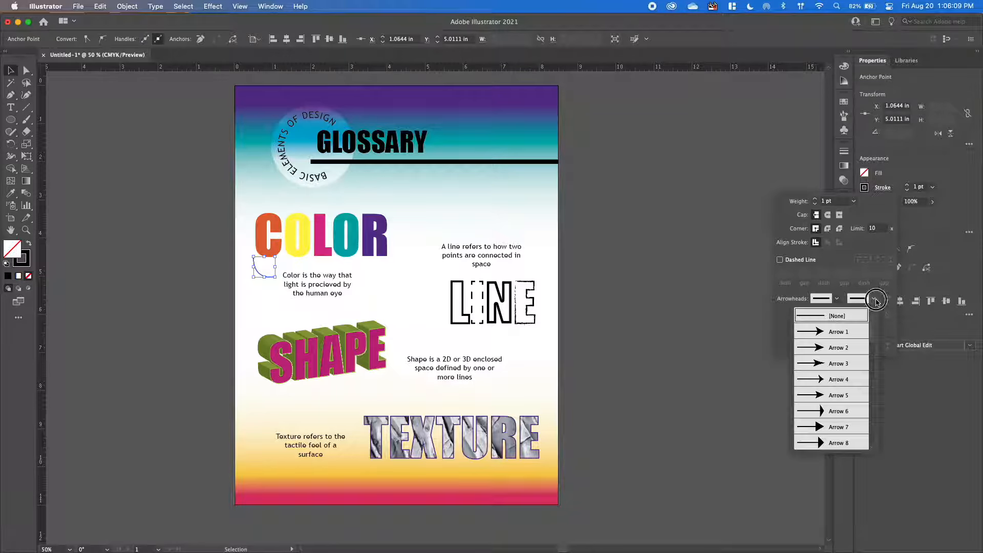
{"action": "left_click", "coordinate": [830, 333]}
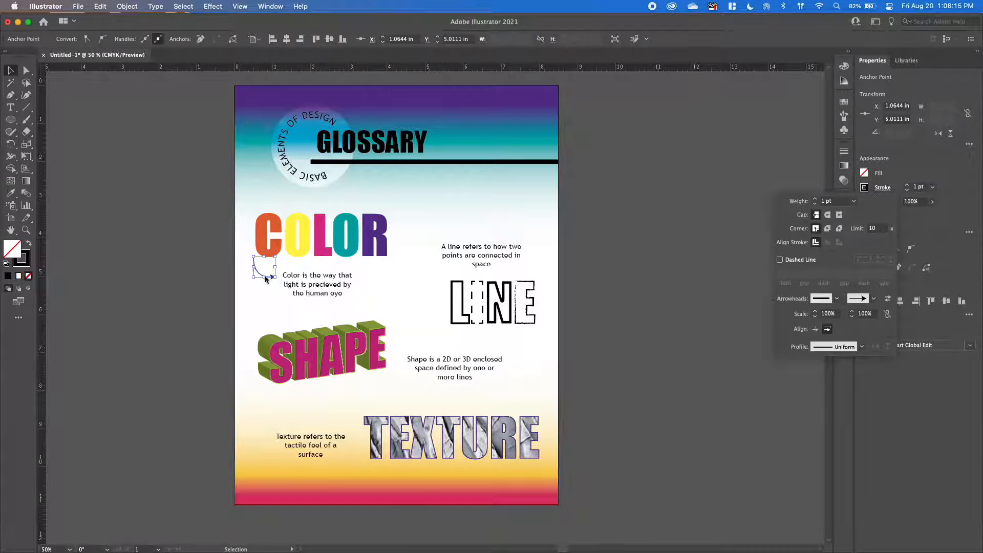
Set the arrow's stroke weight to 4 pt and its end arrowhead scale to 60%.
{"action": "left_click", "coordinate": [816, 200]}
{"action": "left_click", "coordinate": [865, 314]}
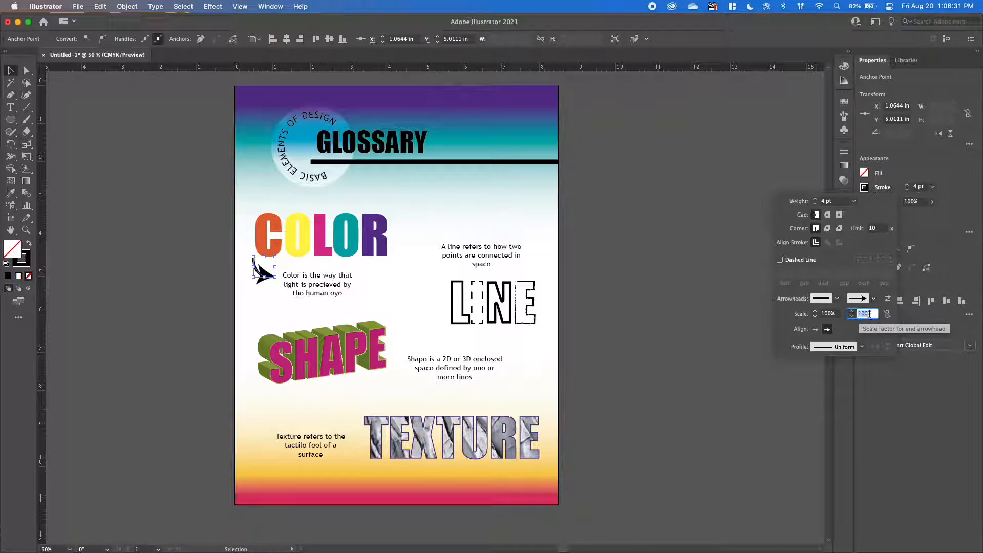
{"action": "type", "text": "50"}
{"action": "key", "text": "Return"}
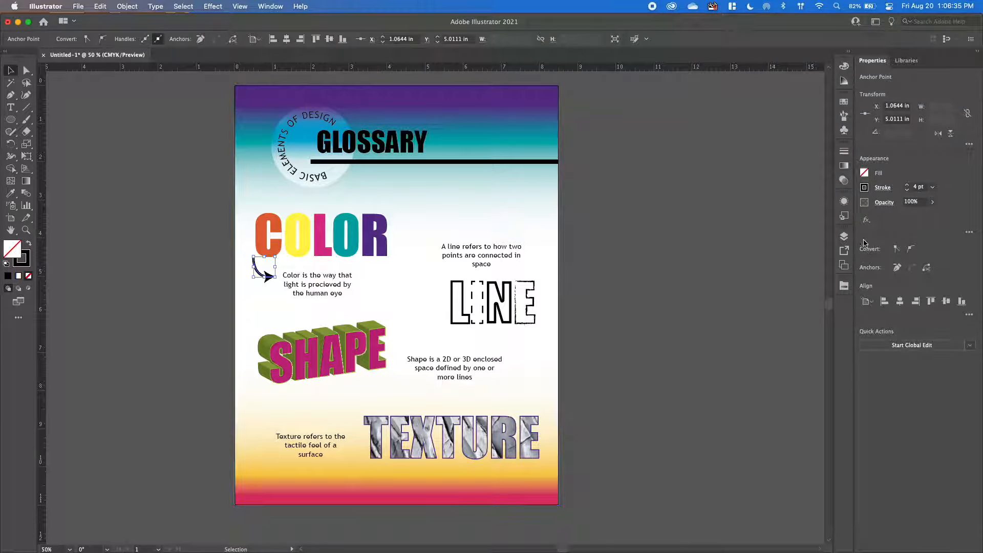
Reduce the color arrow's end arrowhead scale to below 50% and deselect the arrow.
{"action": "left_click", "coordinate": [883, 187]}
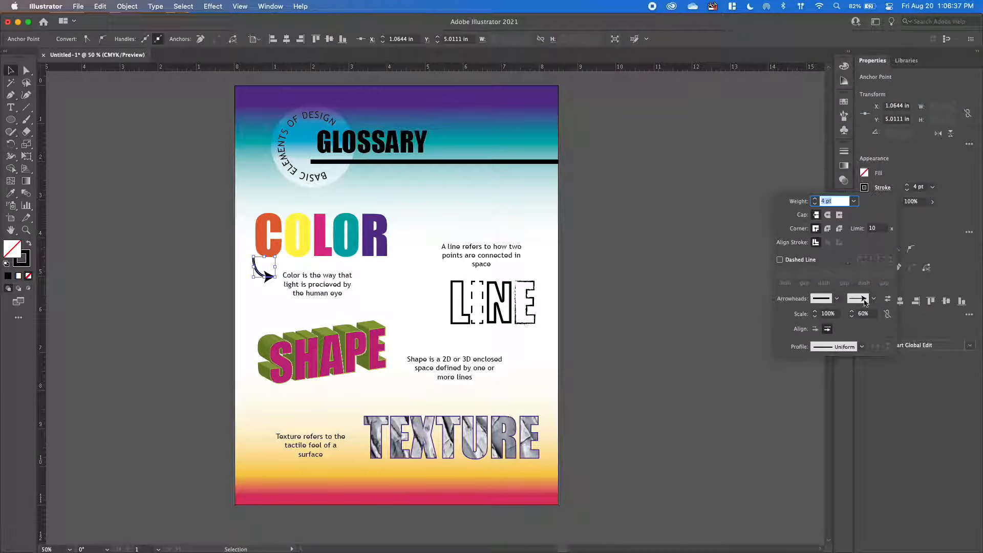
{"action": "left_click", "coordinate": [854, 317]}
{"action": "left_click", "coordinate": [853, 316]}
{"action": "left_click", "coordinate": [853, 317]}
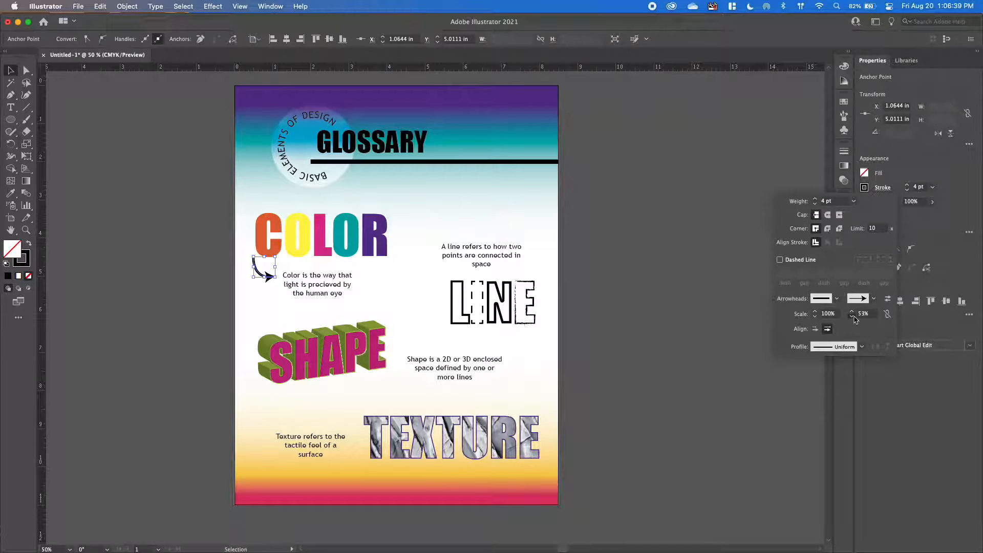
{"action": "left_click", "coordinate": [853, 316]}
{"action": "left_click", "coordinate": [853, 316]}
{"action": "left_click", "coordinate": [853, 317]}
{"action": "left_click", "coordinate": [865, 314]}
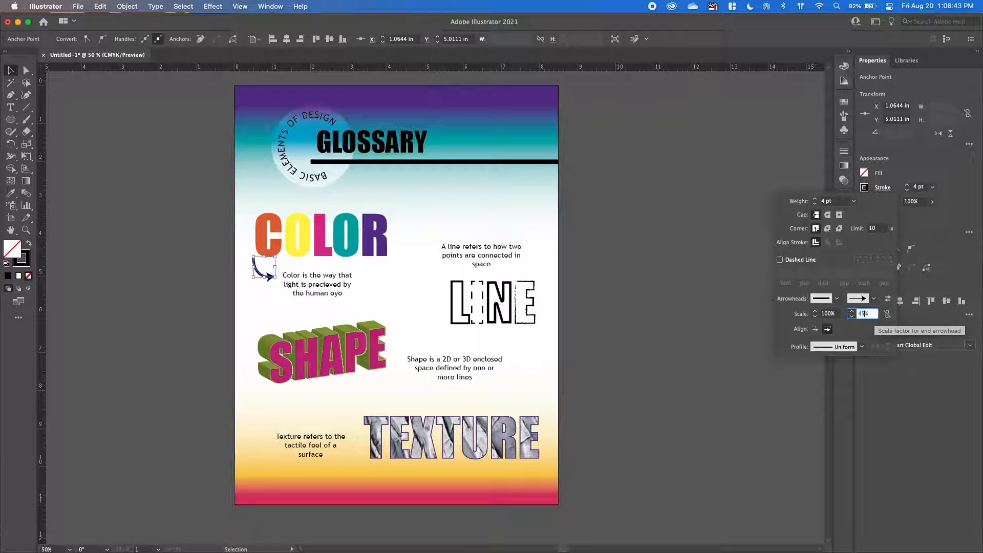
{"action": "key", "text": "Return"}
{"action": "key", "text": "shift+super+a"}
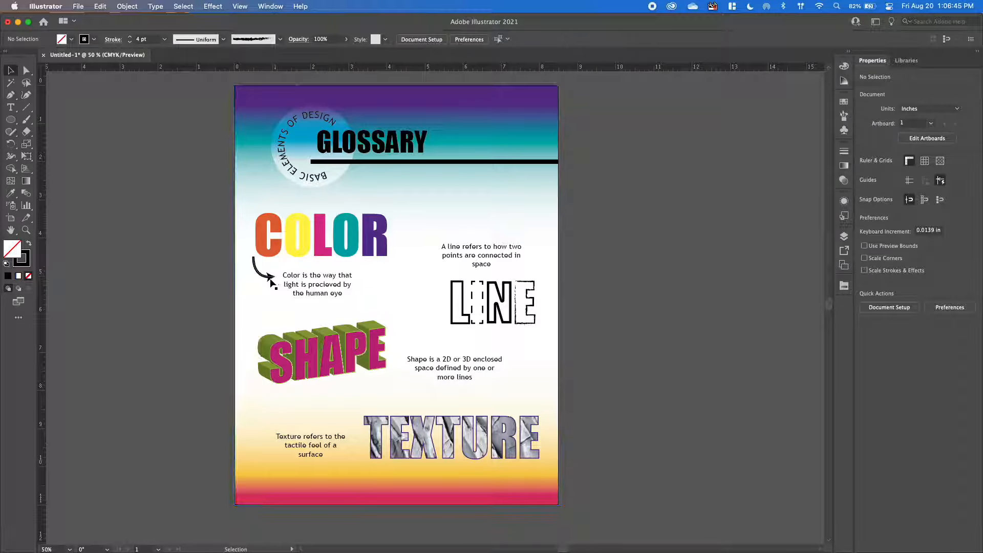
Move the arrow slightly toward the color definition and place copies of it beside LINE, SHAPE and TEXTURE.
{"action": "left_click_drag", "start_coordinate": [272, 278], "coordinate": [277, 278]}
{"action": "left_click", "coordinate": [259, 316]}
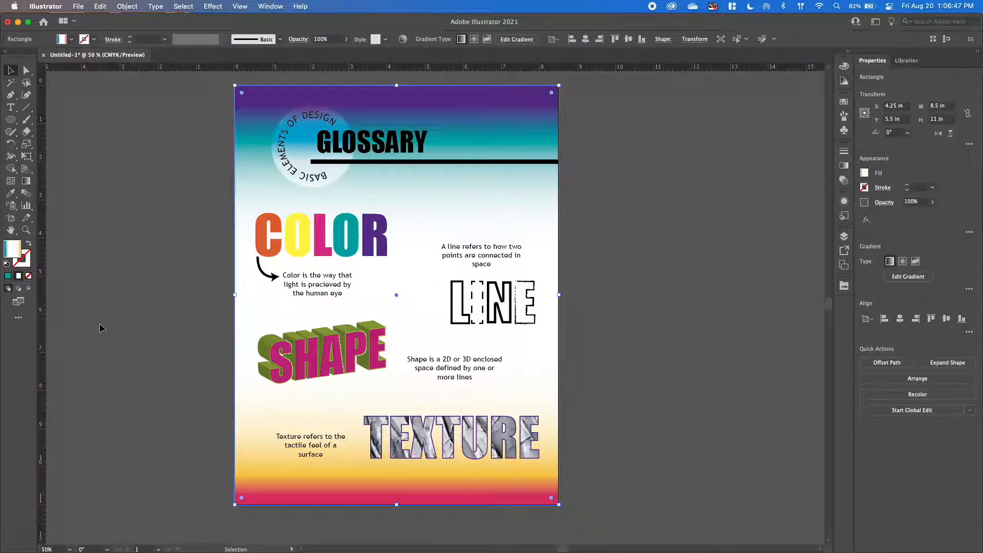
{"action": "left_click", "coordinate": [272, 275]}
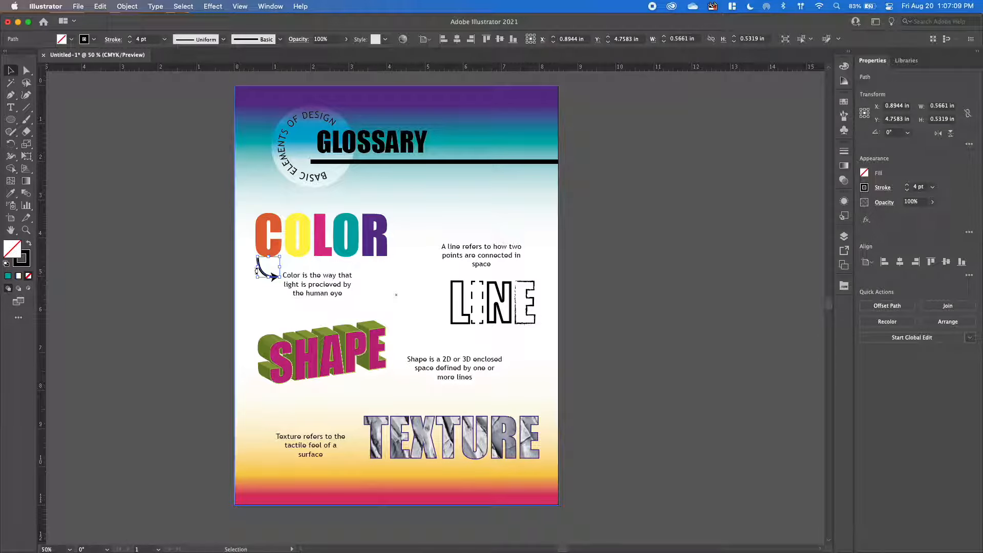
{"action": "left_click_drag", "start_coordinate": [264, 275], "coordinate": [338, 446]}
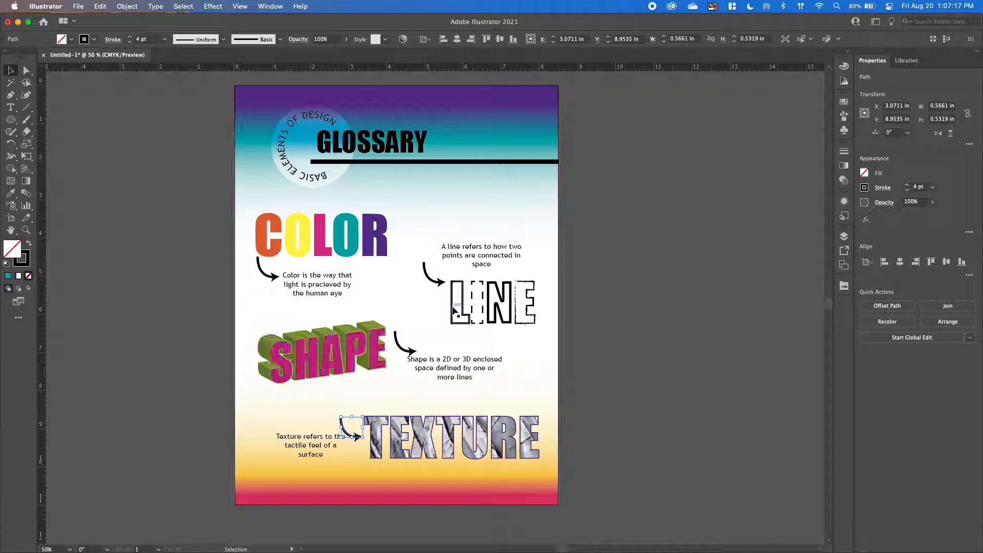
Reshape the LINE arrow so it starts beside the L and curves up to the line definition, then deselect it.
{"action": "left_click", "coordinate": [440, 283]}
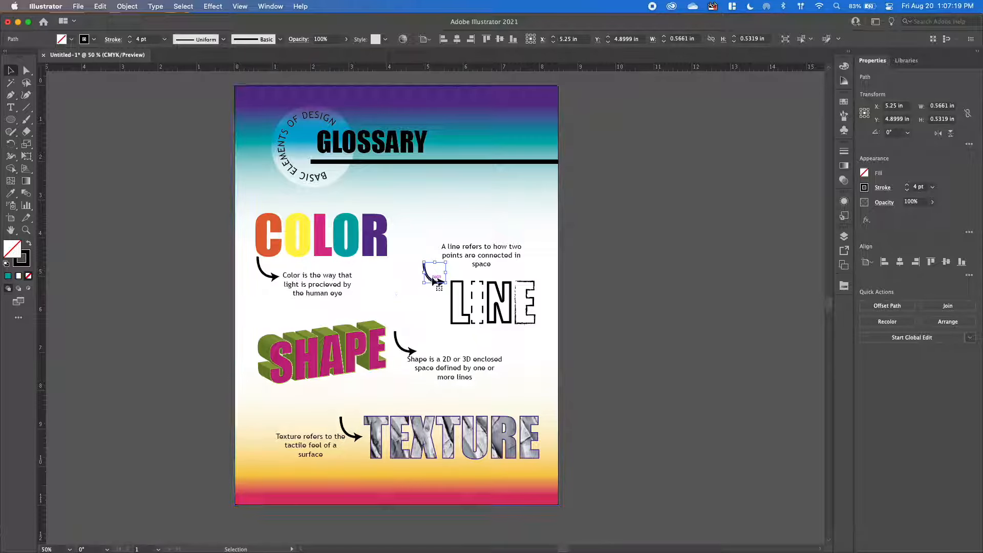
{"action": "left_click", "coordinate": [26, 70]}
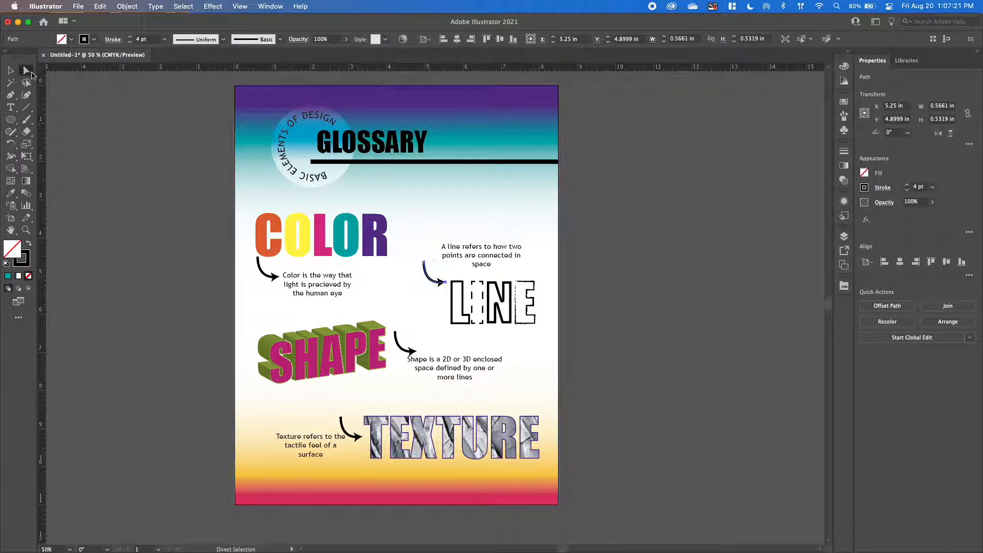
{"action": "left_click", "coordinate": [447, 283]}
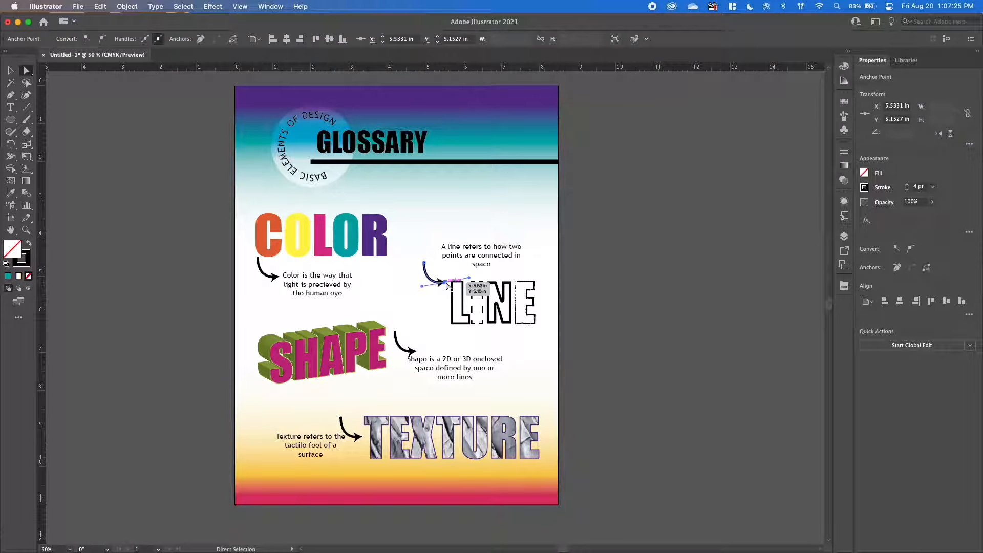
{"action": "mouse_move", "coordinate": [446, 283]}
{"action": "left_mouse_down"}
{"action": "mouse_move", "coordinate": [437, 248]}
{"action": "mouse_move", "coordinate": [425, 264]}
{"action": "mouse_move", "coordinate": [446, 292]}
{"action": "left_mouse_up"}
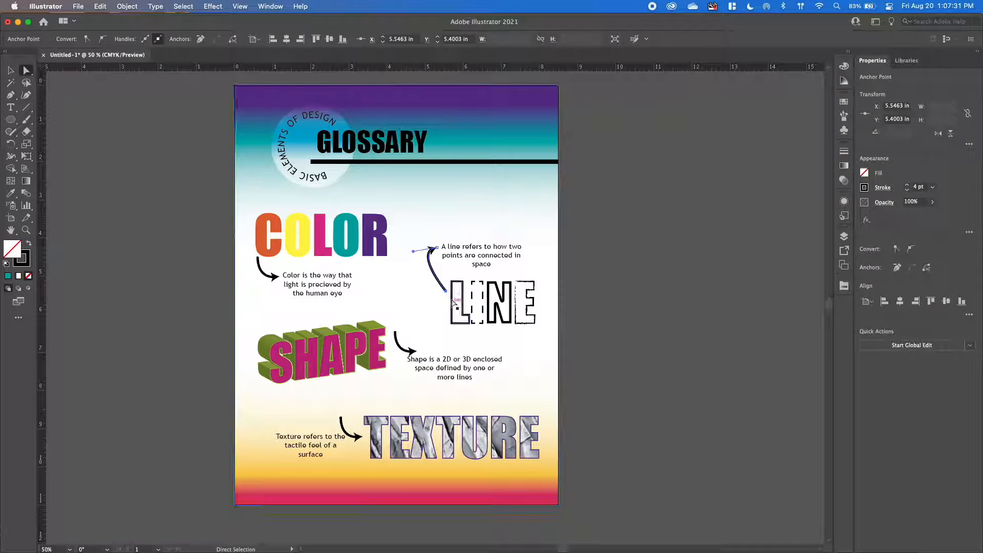
{"action": "left_click_drag", "start_coordinate": [414, 251], "coordinate": [406, 277]}
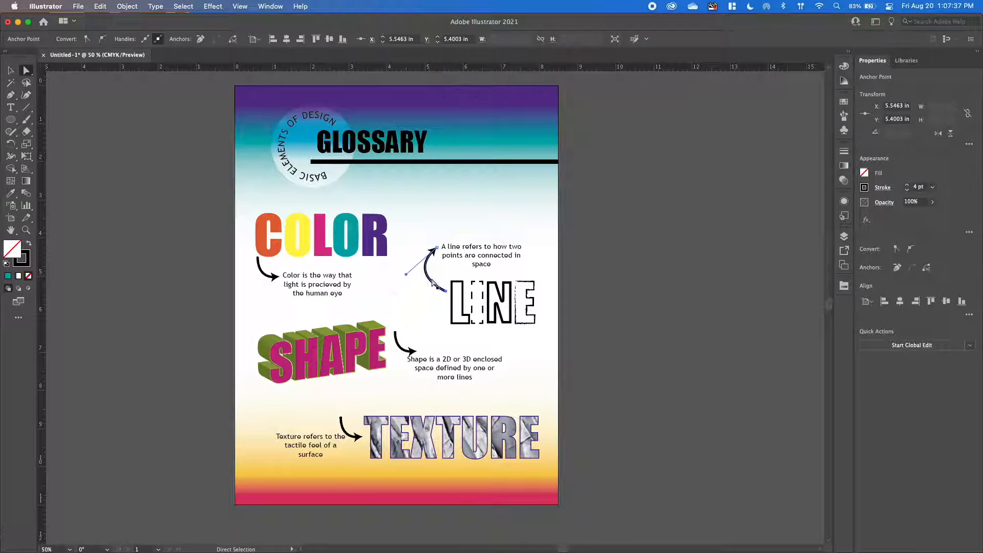
{"action": "left_click", "coordinate": [615, 278]}
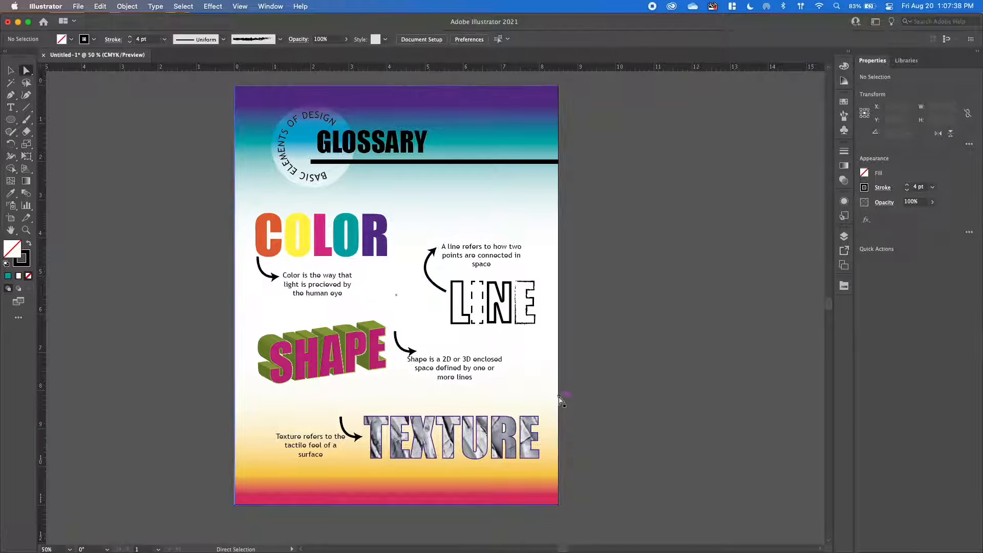
Reshape the SHAPE arrow so it starts above the E and arcs over and down to the shape definition.
{"action": "left_click", "coordinate": [402, 348]}
{"action": "left_click", "coordinate": [395, 333]}
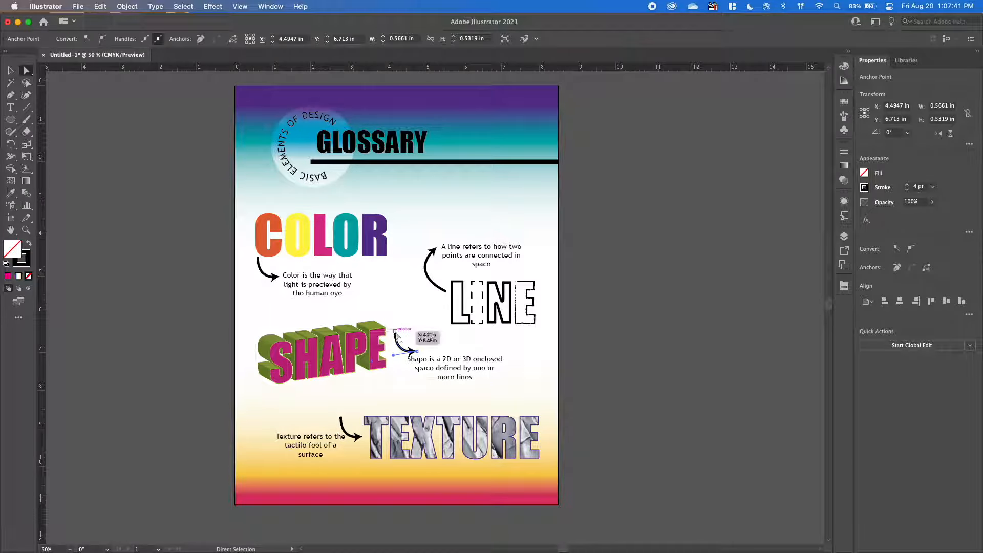
{"action": "left_click", "coordinate": [396, 333]}
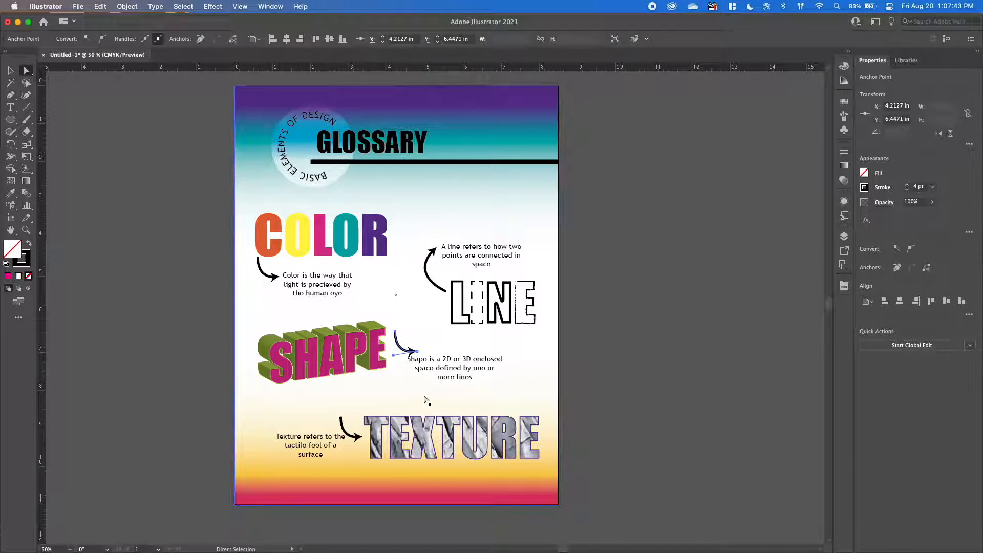
{"action": "left_click", "coordinate": [398, 335]}
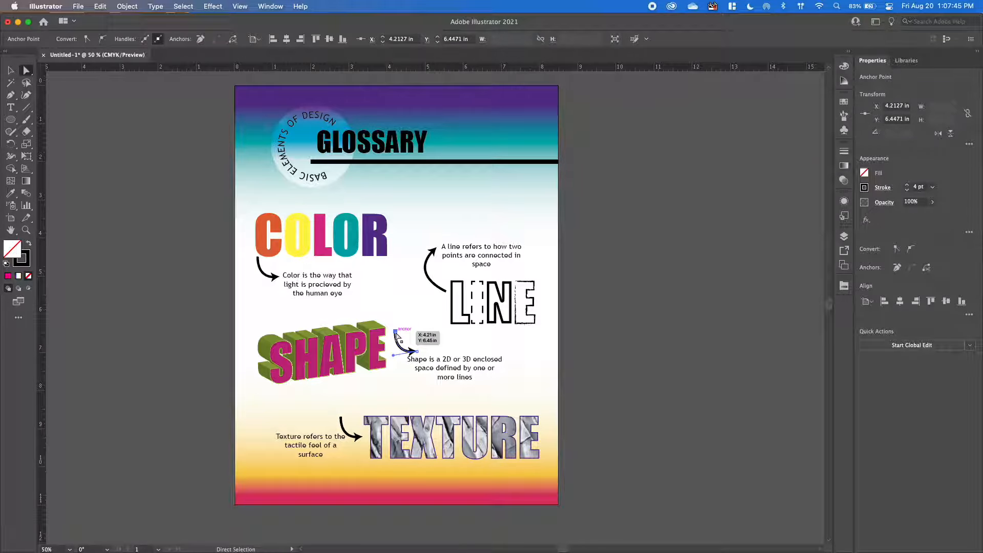
{"action": "left_click_drag", "start_coordinate": [398, 334], "coordinate": [364, 318]}
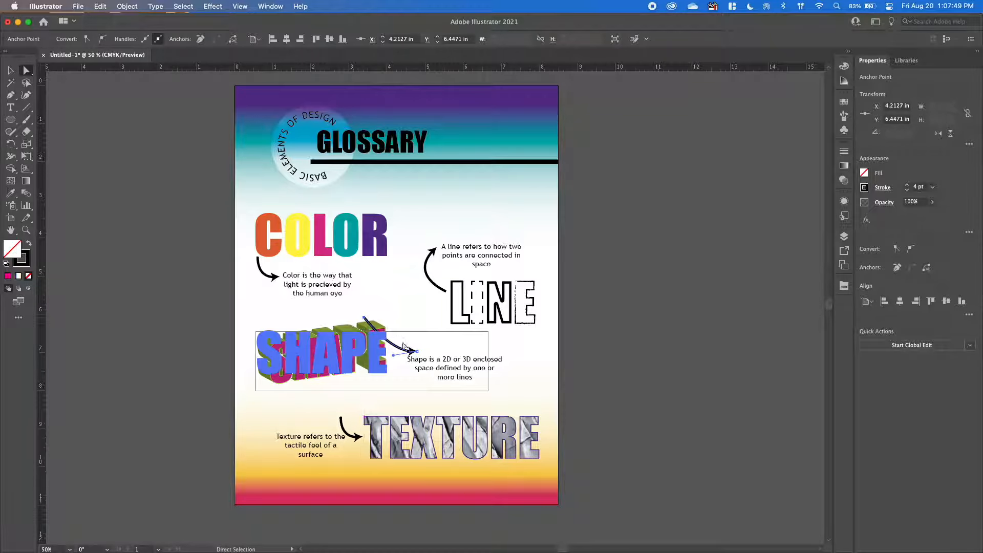
{"action": "left_click", "coordinate": [418, 352]}
{"action": "left_click_drag", "start_coordinate": [416, 352], "coordinate": [408, 285]}
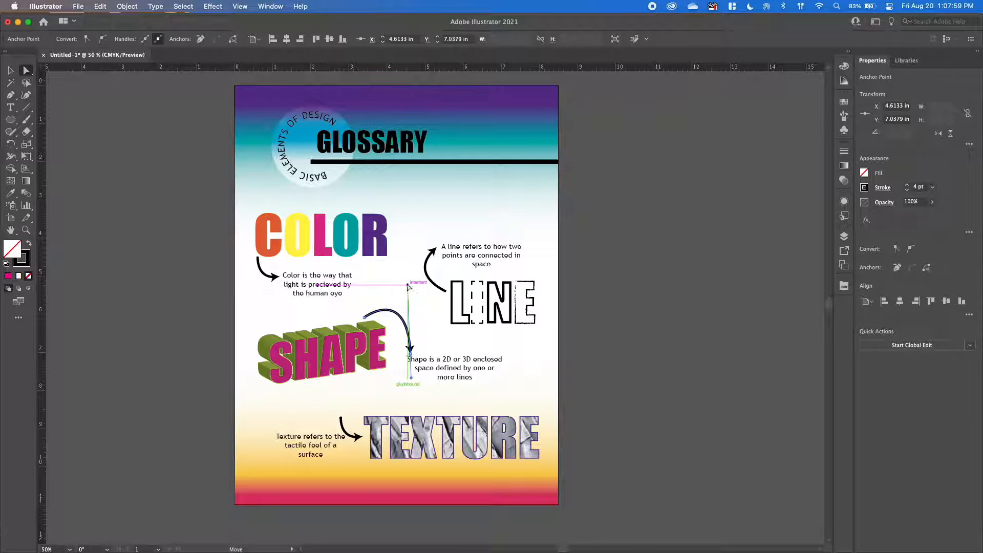
Move the arrowhead end of the TEXTURE arrow to just above the start of the texture definition.
{"action": "left_click", "coordinate": [360, 437]}
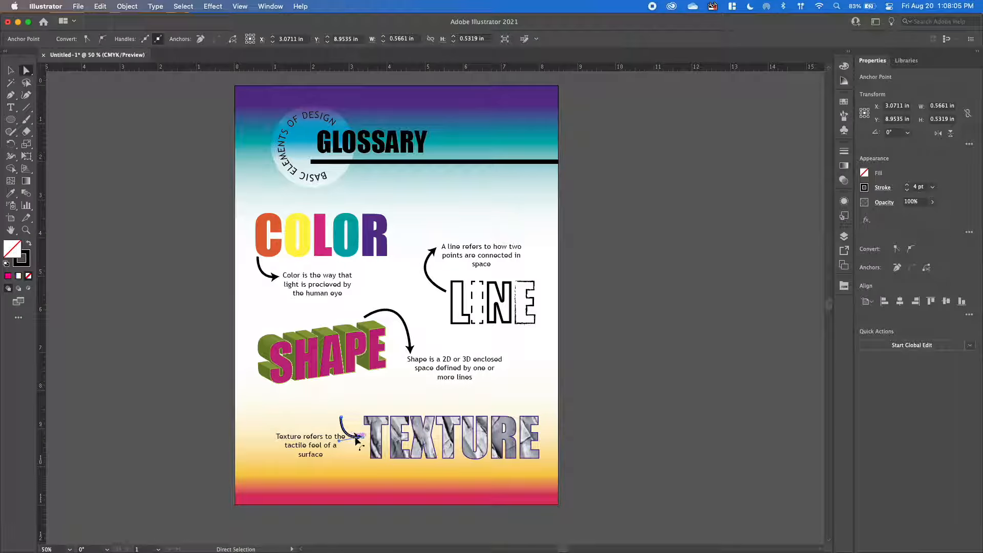
{"action": "left_click_drag", "start_coordinate": [356, 439], "coordinate": [341, 416]}
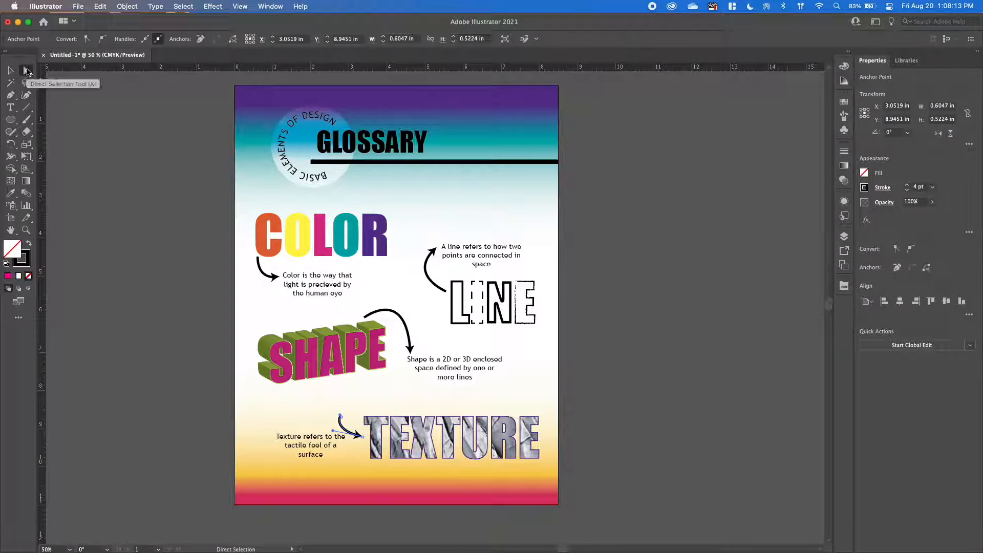
{"action": "left_click_drag", "start_coordinate": [355, 435], "coordinate": [363, 436]}
{"action": "left_click", "coordinate": [363, 438]}
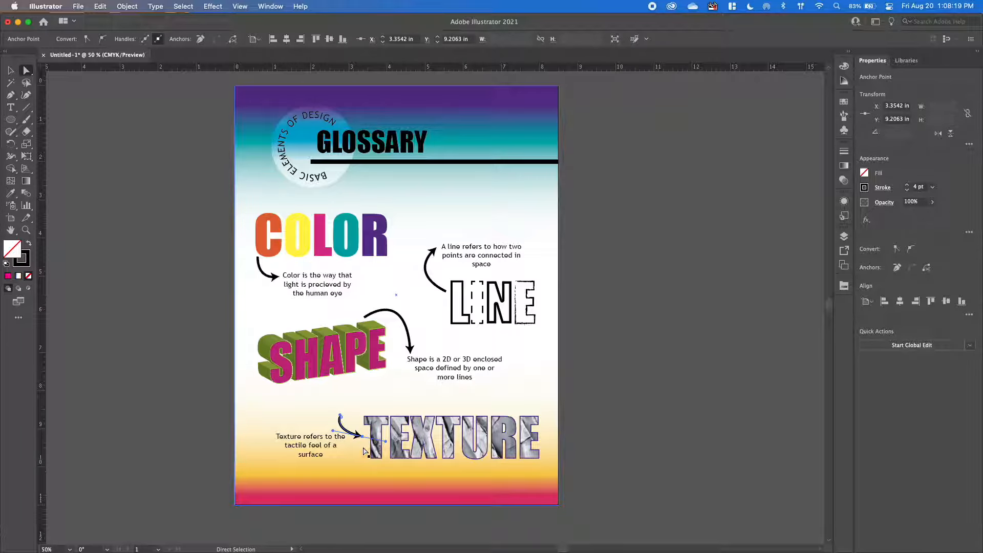
{"action": "left_click", "coordinate": [364, 439]}
{"action": "left_click_drag", "start_coordinate": [363, 438], "coordinate": [283, 428]}
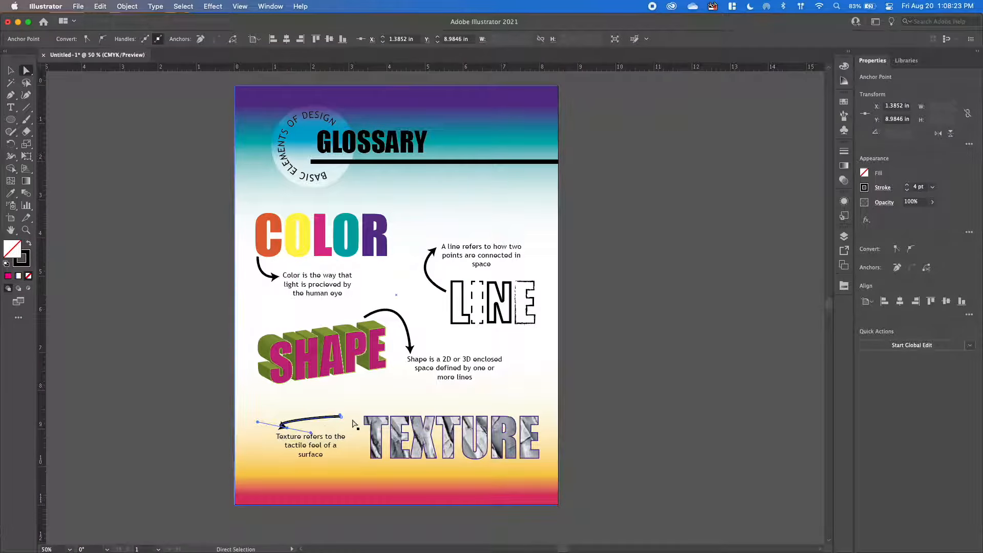
Move the TEXTURE arrow's tail above the T, bend the arrow into an upward arc toward the definition, and deselect it.
{"action": "left_click", "coordinate": [342, 417]}
{"action": "left_click_drag", "start_coordinate": [341, 417], "coordinate": [373, 412]}
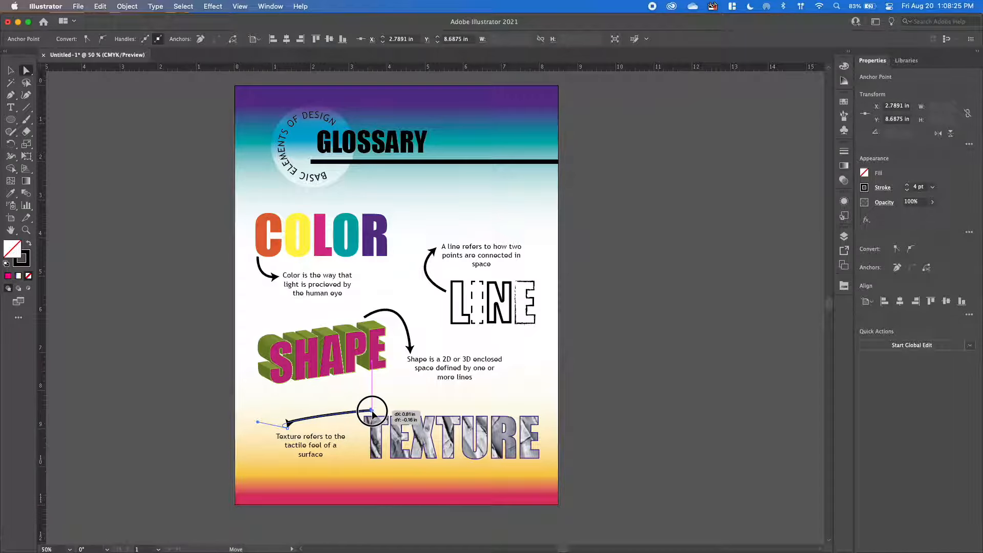
{"action": "left_click", "coordinate": [285, 428]}
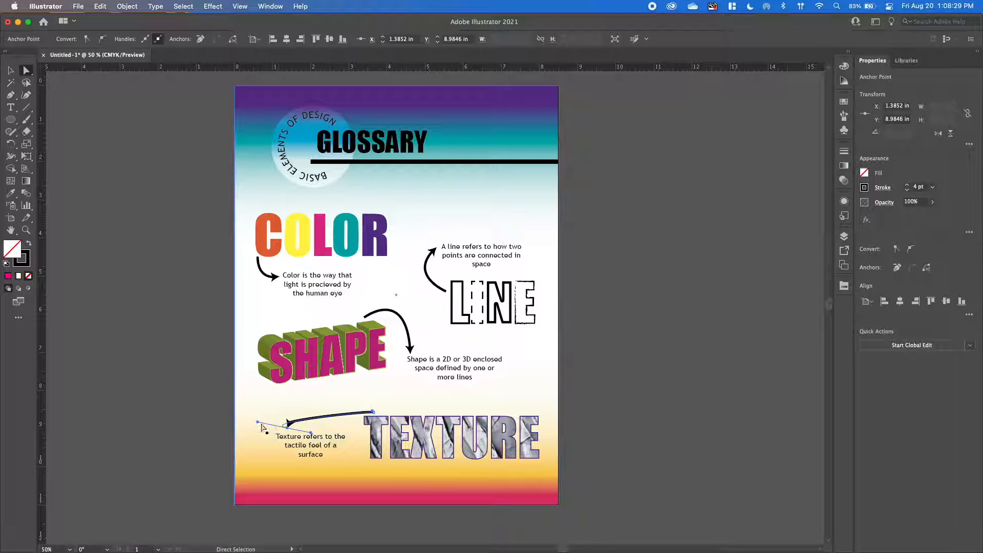
{"action": "left_click_drag", "start_coordinate": [257, 422], "coordinate": [345, 391]}
{"action": "left_click", "coordinate": [597, 502]}
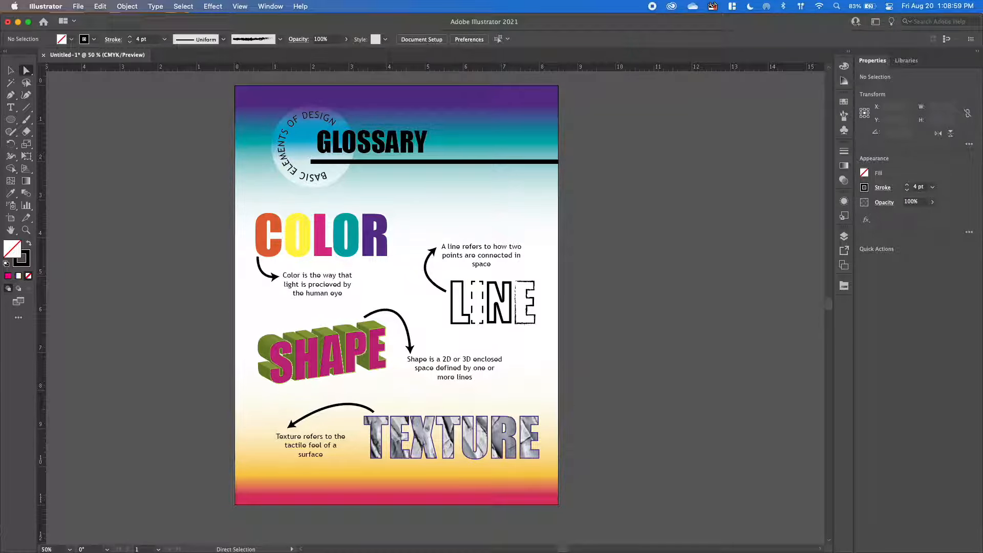
Duplicate the glossary artboard together with its artwork, placing the copy beside the original.
{"action": "left_click", "coordinate": [11, 217]}
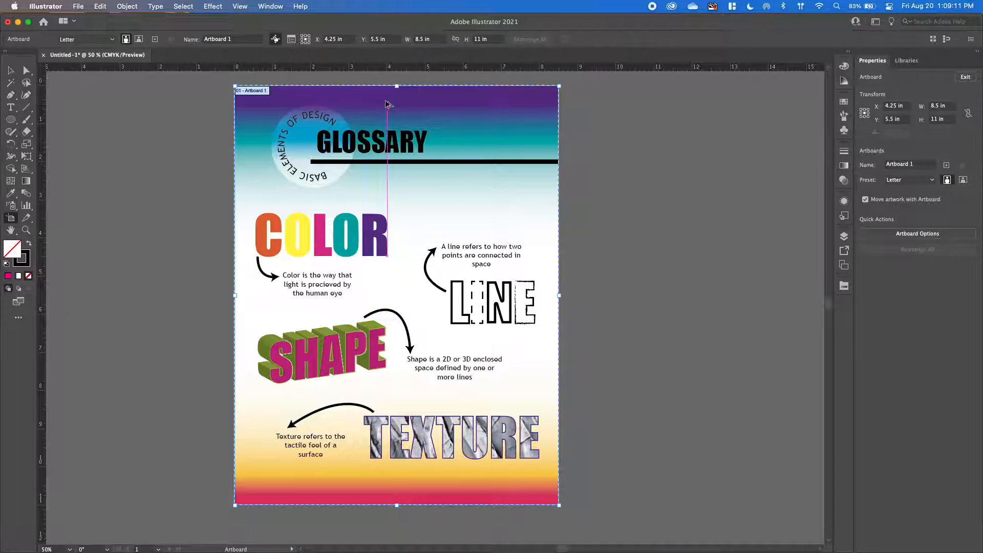
{"action": "left_click_drag", "start_coordinate": [387, 103], "coordinate": [731, 100]}
{"action": "left_click", "coordinate": [10, 70]}
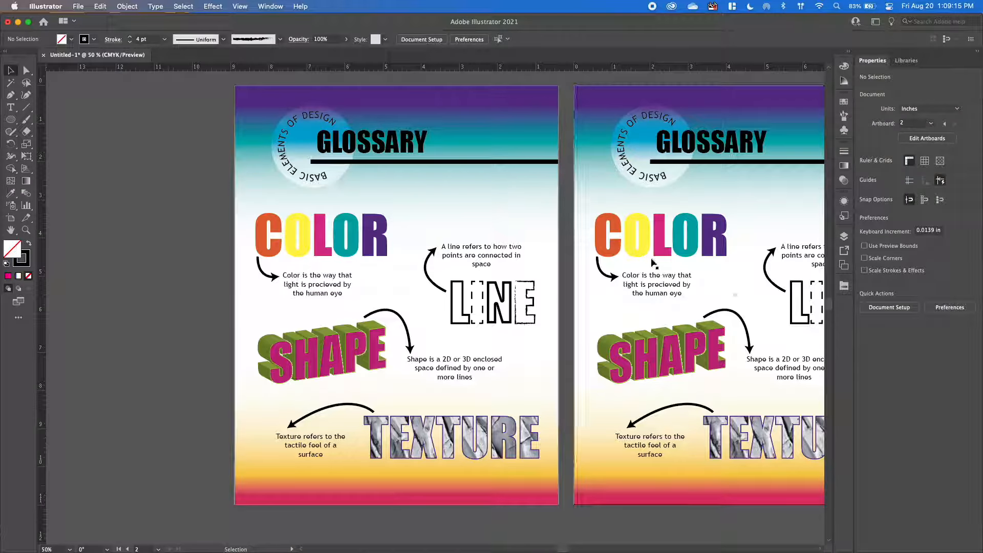
Delete the word COLOR, its arrow and its definition from the copied artboard.
{"action": "scroll", "coordinate": [668, 266], "scroll_direction": "right", "scroll_amount": 2}
{"action": "scroll", "coordinate": [668, 267], "scroll_direction": "right", "scroll_amount": 5}
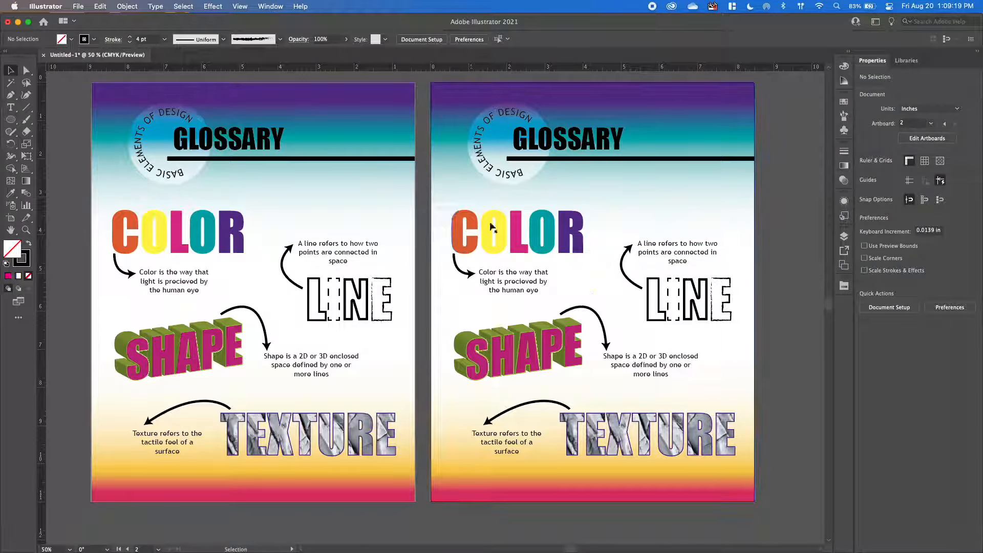
{"action": "left_click", "coordinate": [466, 228]}
{"action": "key", "text": "Delete"}
{"action": "left_click", "coordinate": [460, 270]}
{"action": "key", "text": "Delete"}
{"action": "left_click", "coordinate": [507, 282]}
{"action": "key", "text": "Delete"}
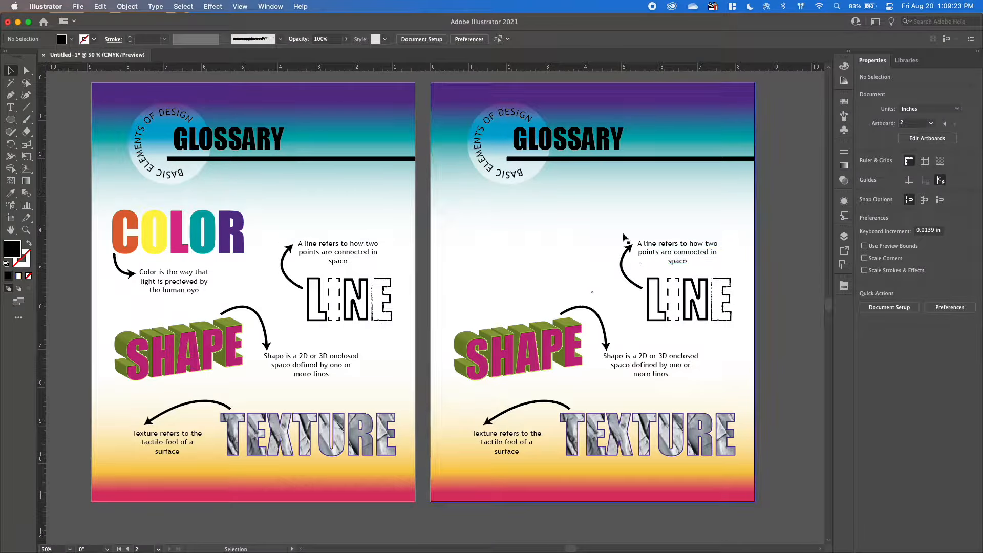
Delete the LINE, SHAPE and TEXTURE words, arrows and definitions from the copied artboard, keeping the background and header.
{"action": "left_click_drag", "start_coordinate": [753, 225], "coordinate": [541, 409]}
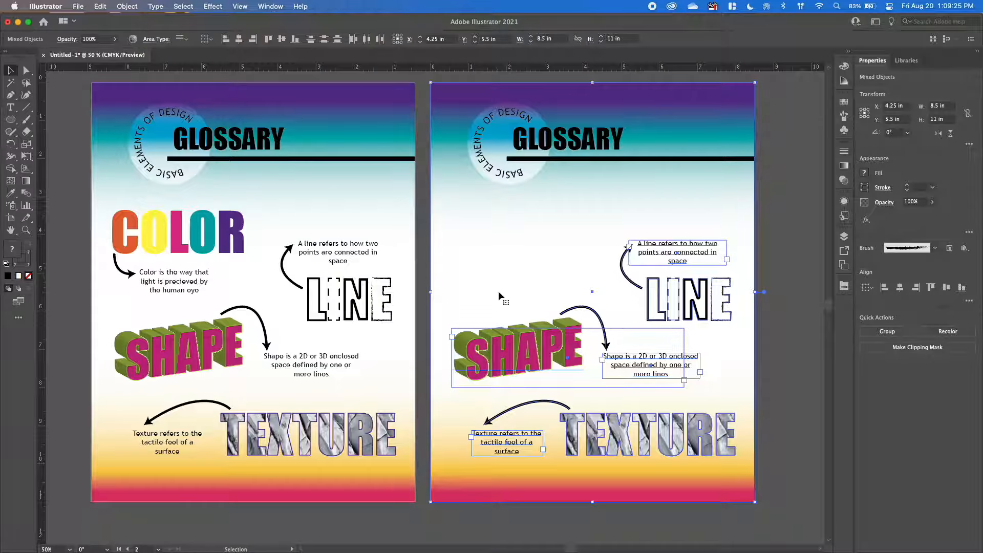
{"action": "left_click", "coordinate": [485, 268], "text": "shift"}
{"action": "key", "text": "Delete"}
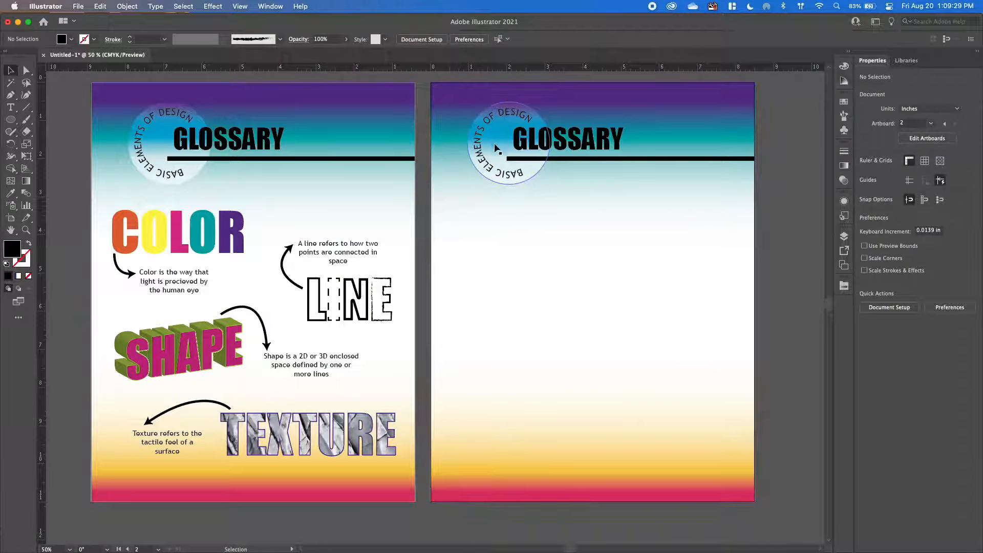
Replace ELEMENTS with PRINCIPLES in the circular header text of the second artboard and deselect the text.
{"action": "left_click", "coordinate": [488, 169]}
{"action": "double_click", "coordinate": [489, 165]}
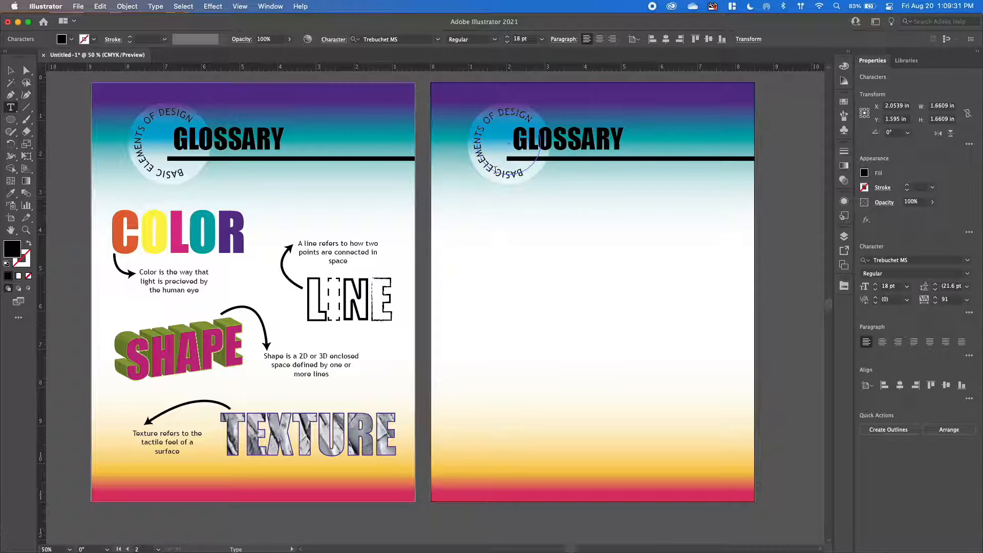
{"action": "left_click_drag", "start_coordinate": [491, 165], "coordinate": [509, 137]}
{"action": "type", "text": "PRINCIPLES"}
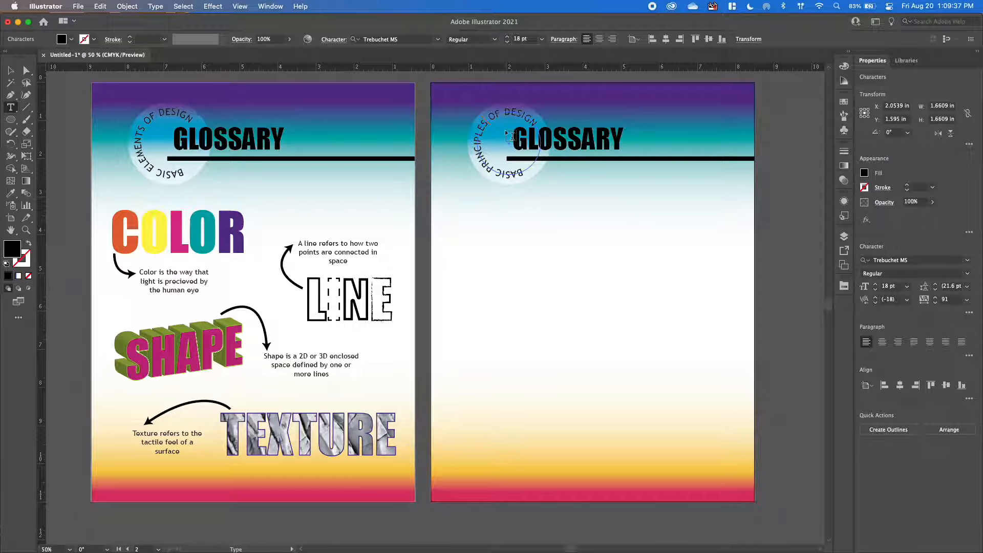
{"action": "left_click", "coordinate": [11, 71]}
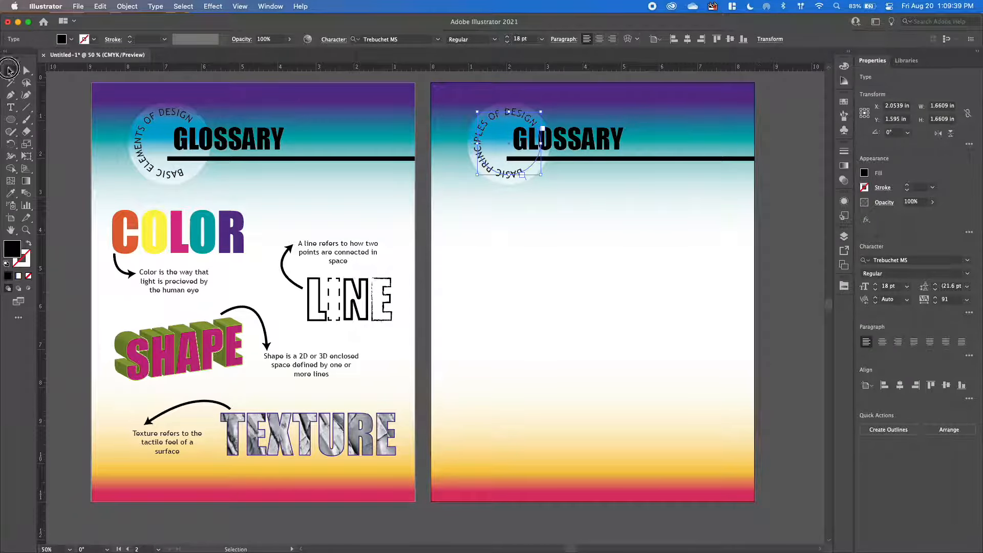
{"action": "left_click", "coordinate": [619, 380]}
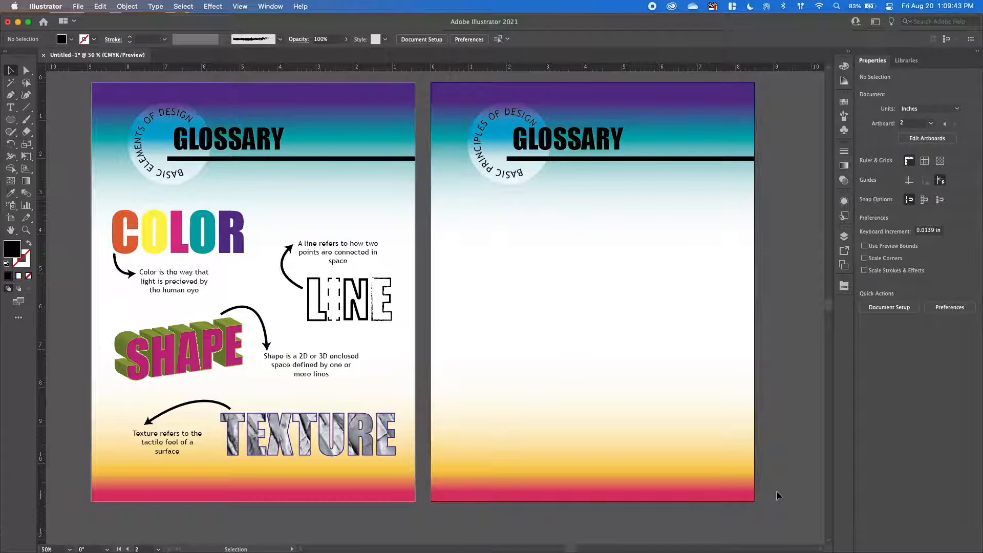
Save the document to the Desktop as lastnamefirstinitial_infographic.ai in Illustrator 2020 format with the default options.
{"action": "left_click", "coordinate": [77, 7]}
{"action": "left_click", "coordinate": [103, 118]}
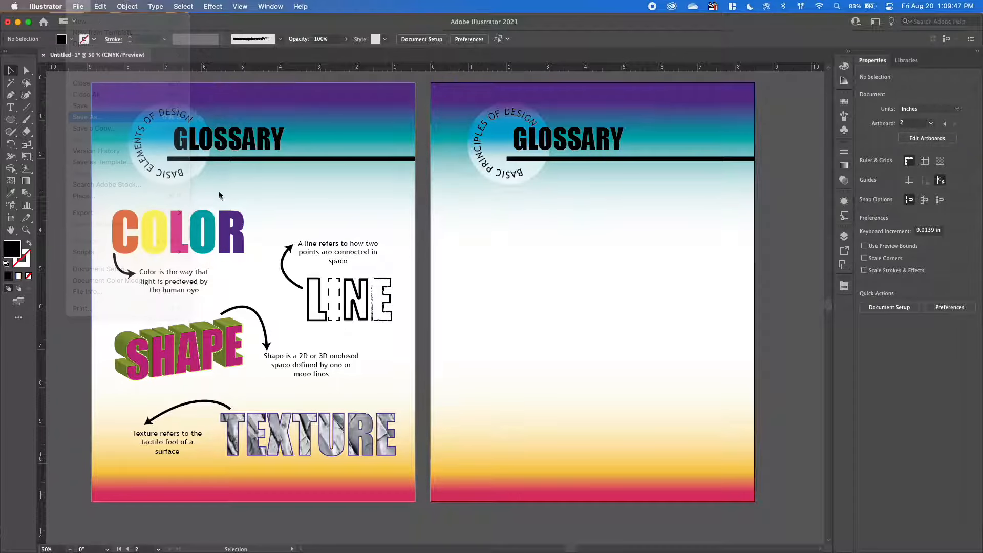
{"action": "left_click", "coordinate": [566, 384]}
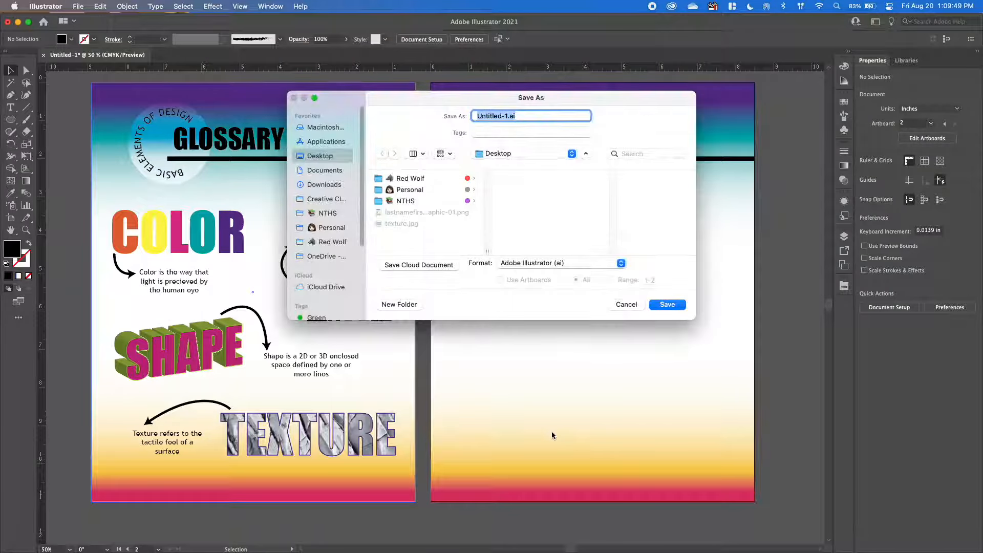
{"action": "type", "text": "lastname"}
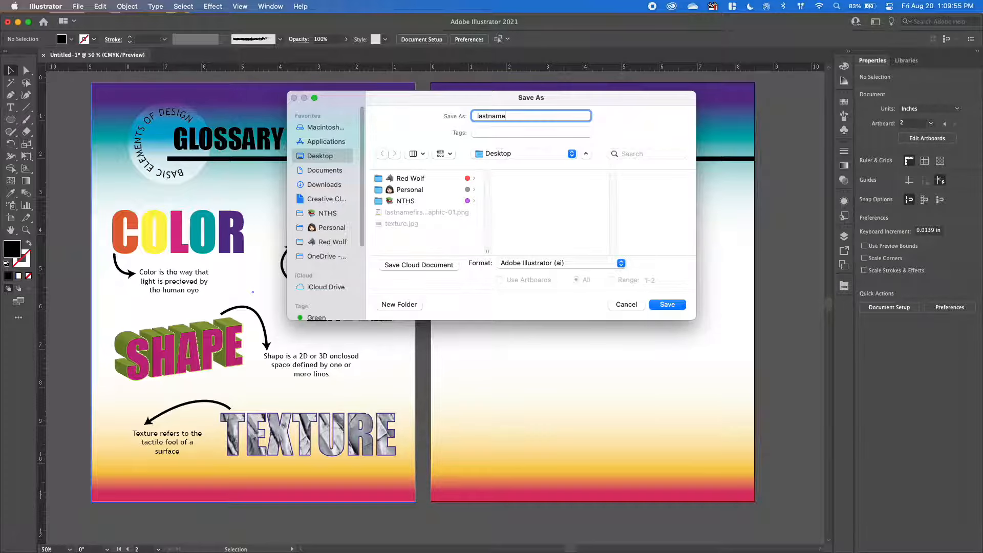
{"action": "type", "text": "firstinitial_infographic"}
{"action": "key", "text": "Return"}
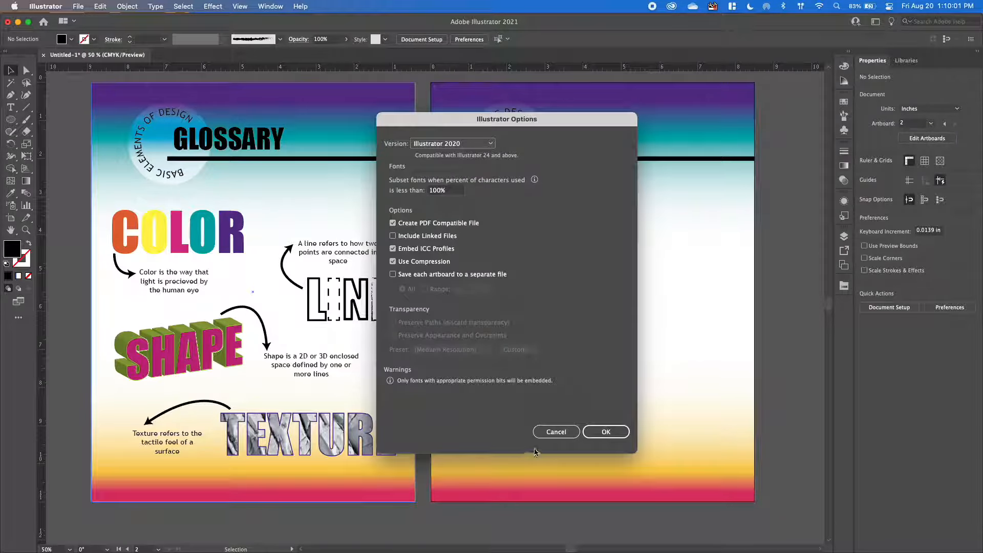
{"action": "left_click", "coordinate": [591, 433]}
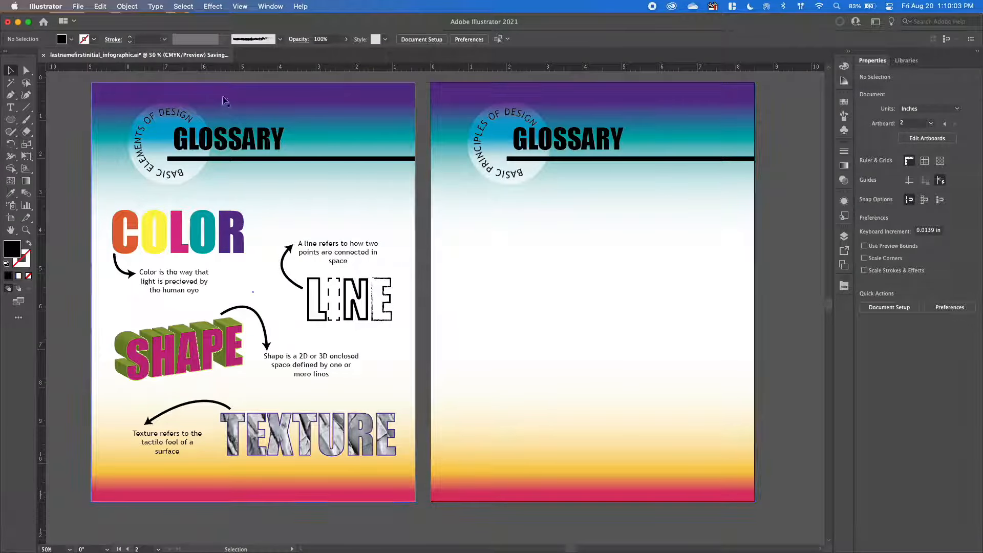
Export all artboards to the Desktop as PNG files named lastnamefirstinitial_infographic.png, with Use Artboards enabled.
{"action": "left_click", "coordinate": [78, 6]}
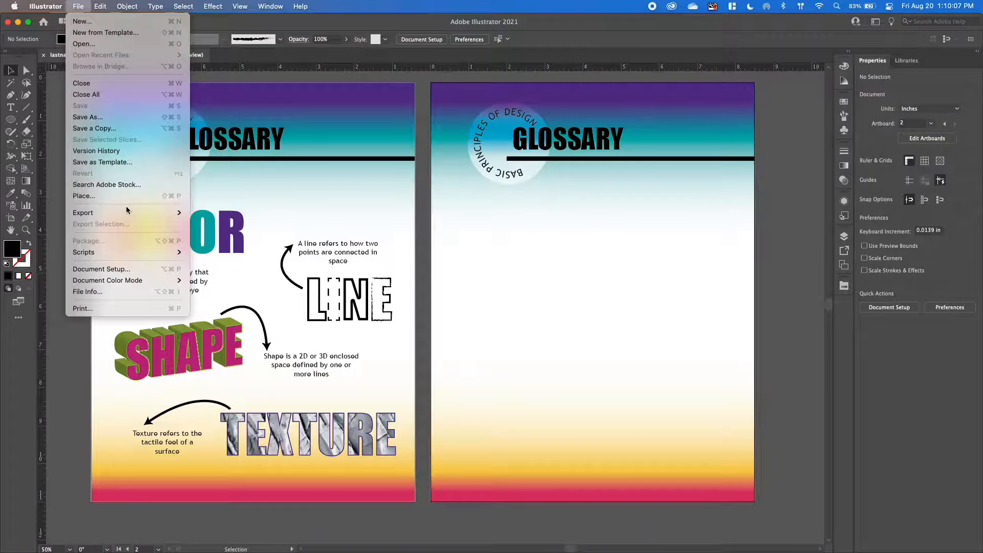
{"action": "mouse_move", "coordinate": [153, 213]}
{"action": "left_click", "coordinate": [246, 225]}
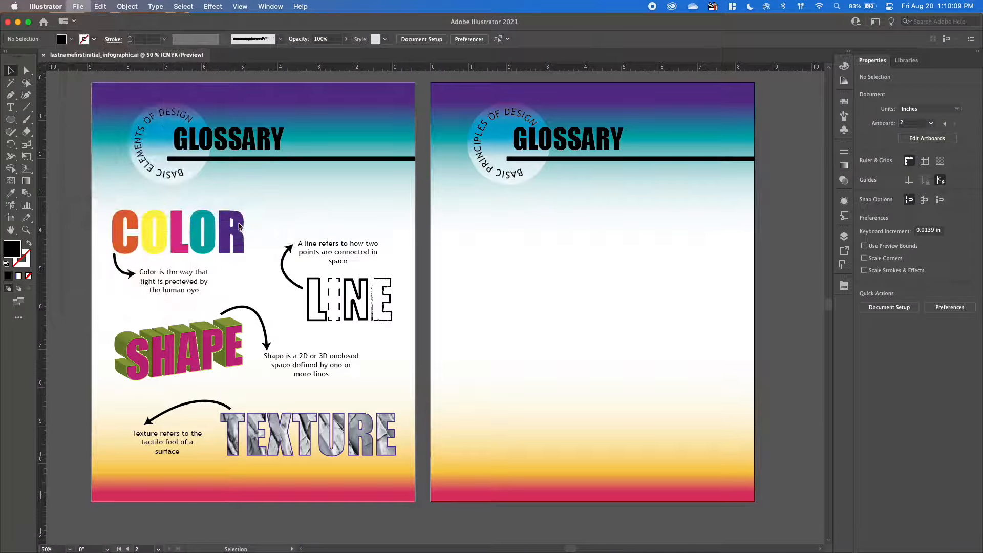
{"action": "left_click", "coordinate": [457, 281]}
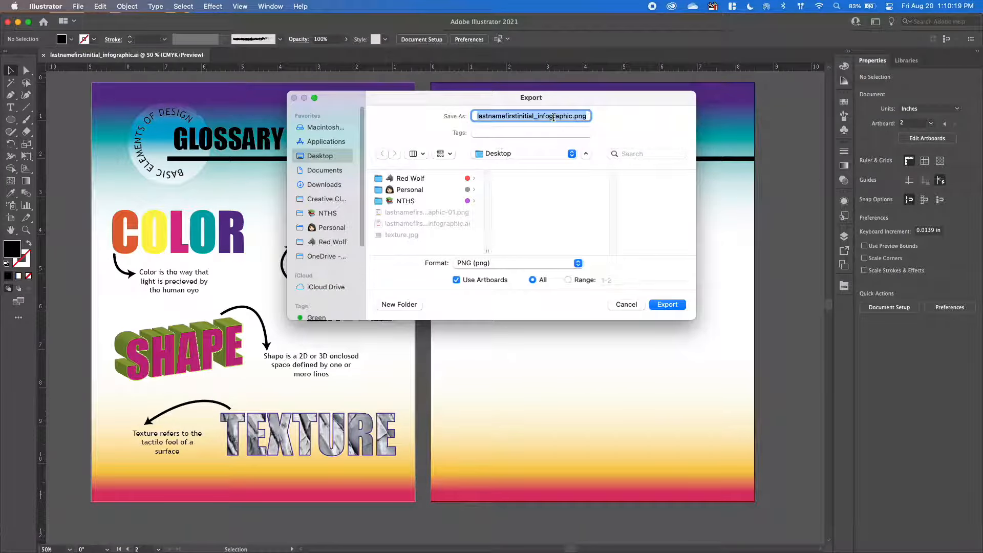
{"action": "left_click", "coordinate": [667, 304]}
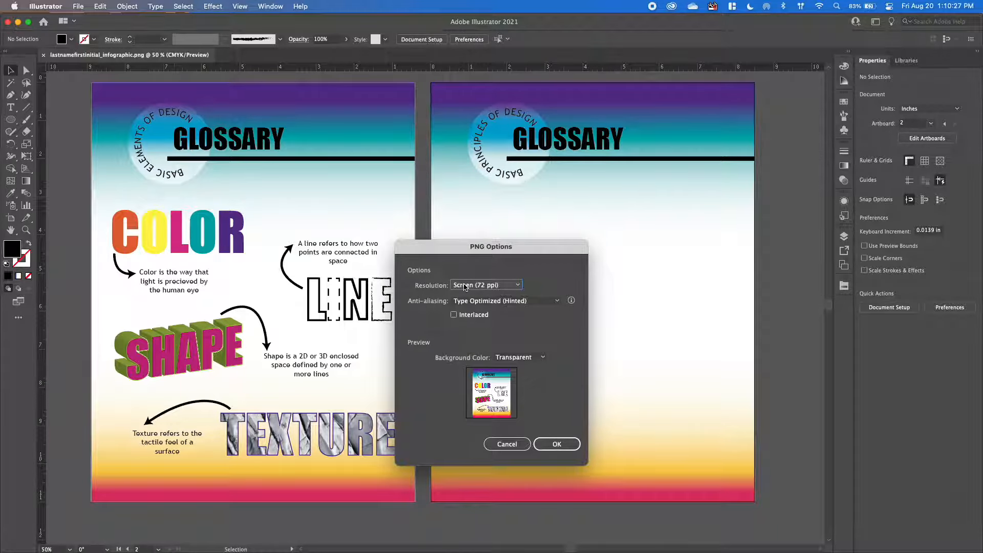
Set the PNG resolution to High (300 ppi), keep the transparent background and complete the export.
{"action": "left_click", "coordinate": [460, 286]}
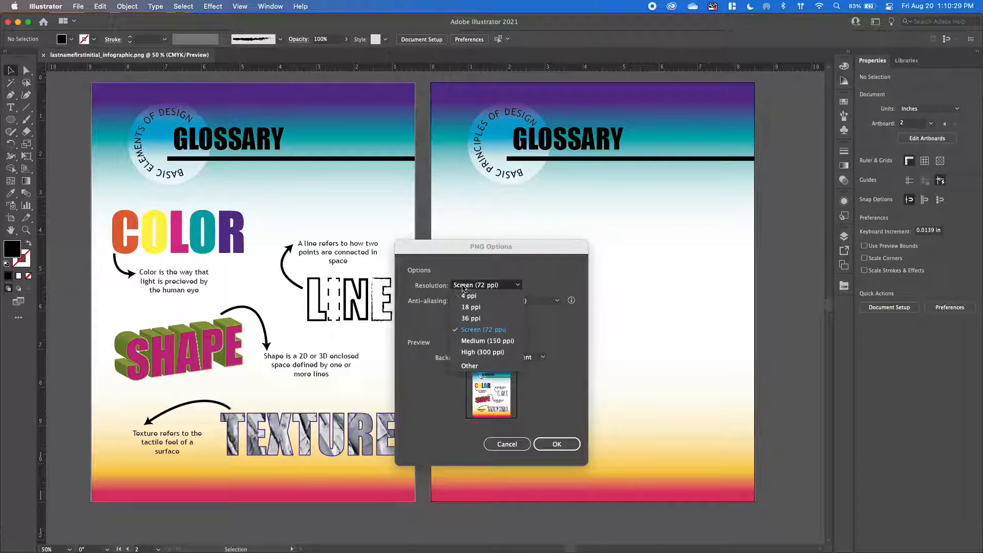
{"action": "left_click", "coordinate": [483, 352]}
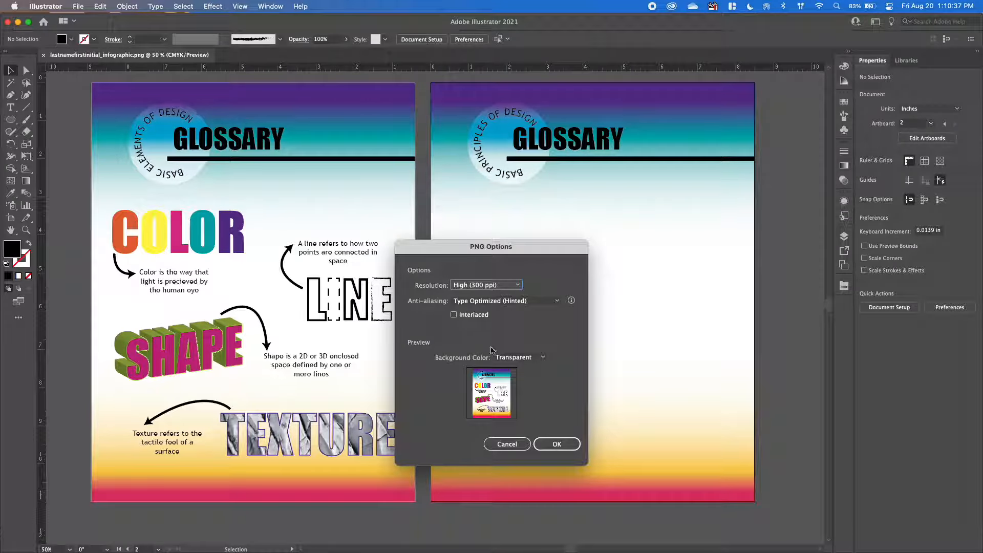
{"action": "left_click", "coordinate": [530, 357]}
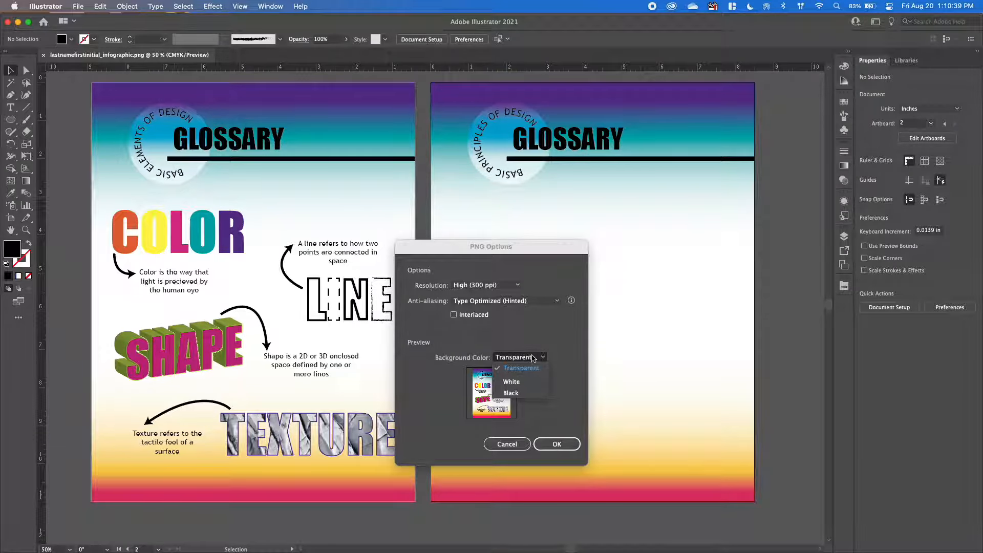
{"action": "left_click", "coordinate": [533, 358]}
{"action": "left_click", "coordinate": [557, 444]}
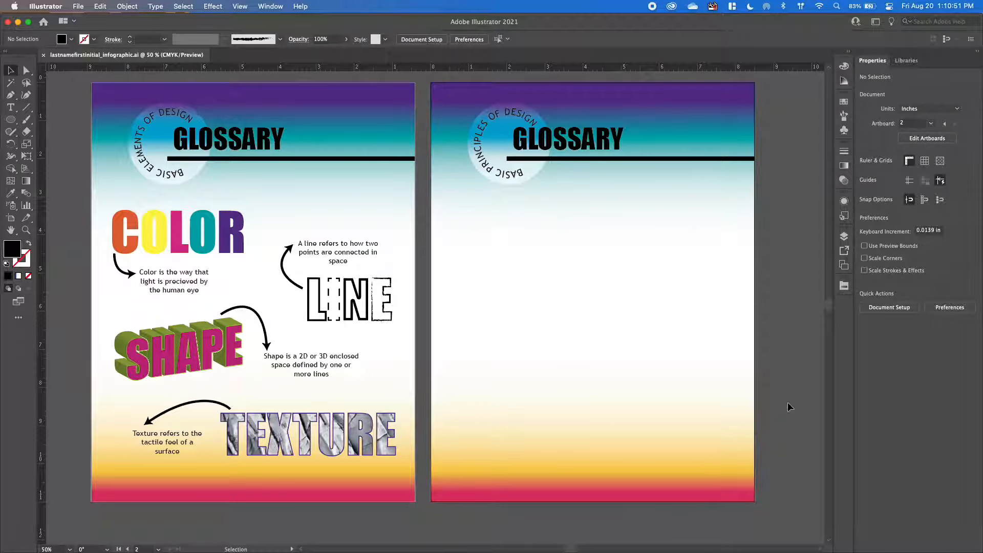